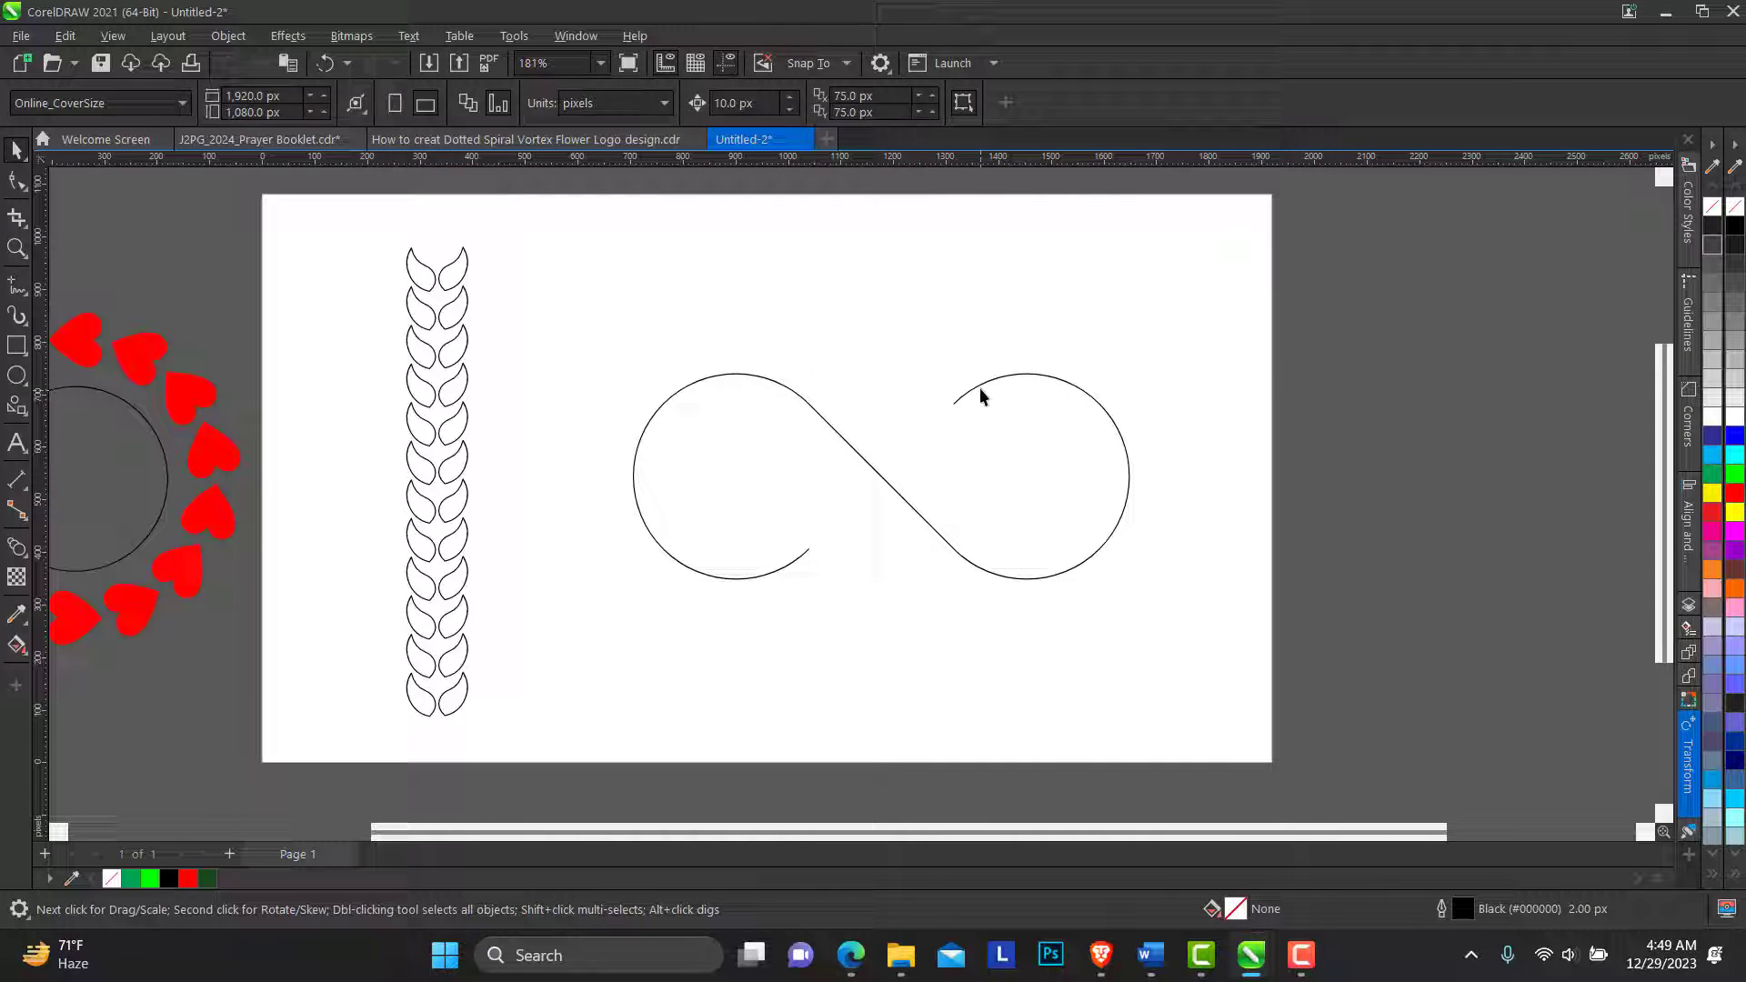
# Step: Assign the infinity-shaped curve as the new path of the leaf blend
pyautogui.click(855, 103)
pyautogui.click(880, 135)
pyautogui.click(815, 373)
# Step: Spread the leaf blend along the full infinity path and rotate all its objects to follow the curve
pyautogui.click(1064, 104)
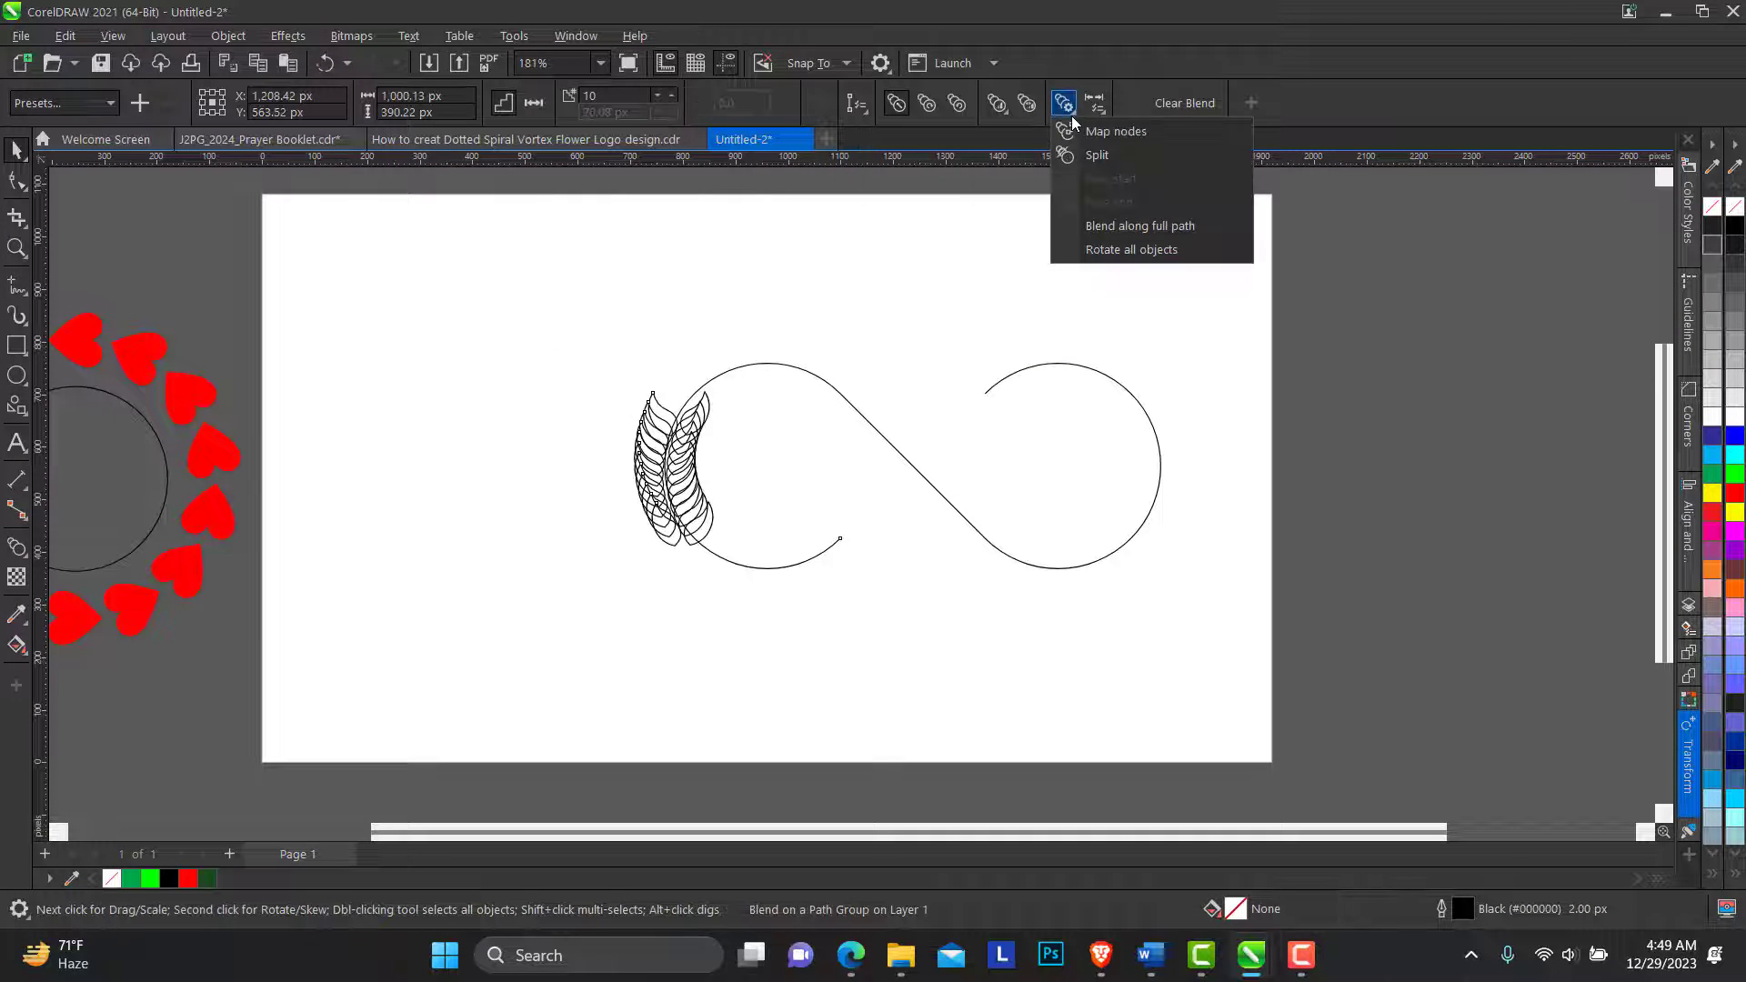
pyautogui.click(1105, 227)
pyautogui.click(1064, 104)
pyautogui.click(1105, 247)
# Step: Rotate the leaf pairs at both open ends of the infinity curve so their leaves sit on either side of the path
pyautogui.click(829, 548)
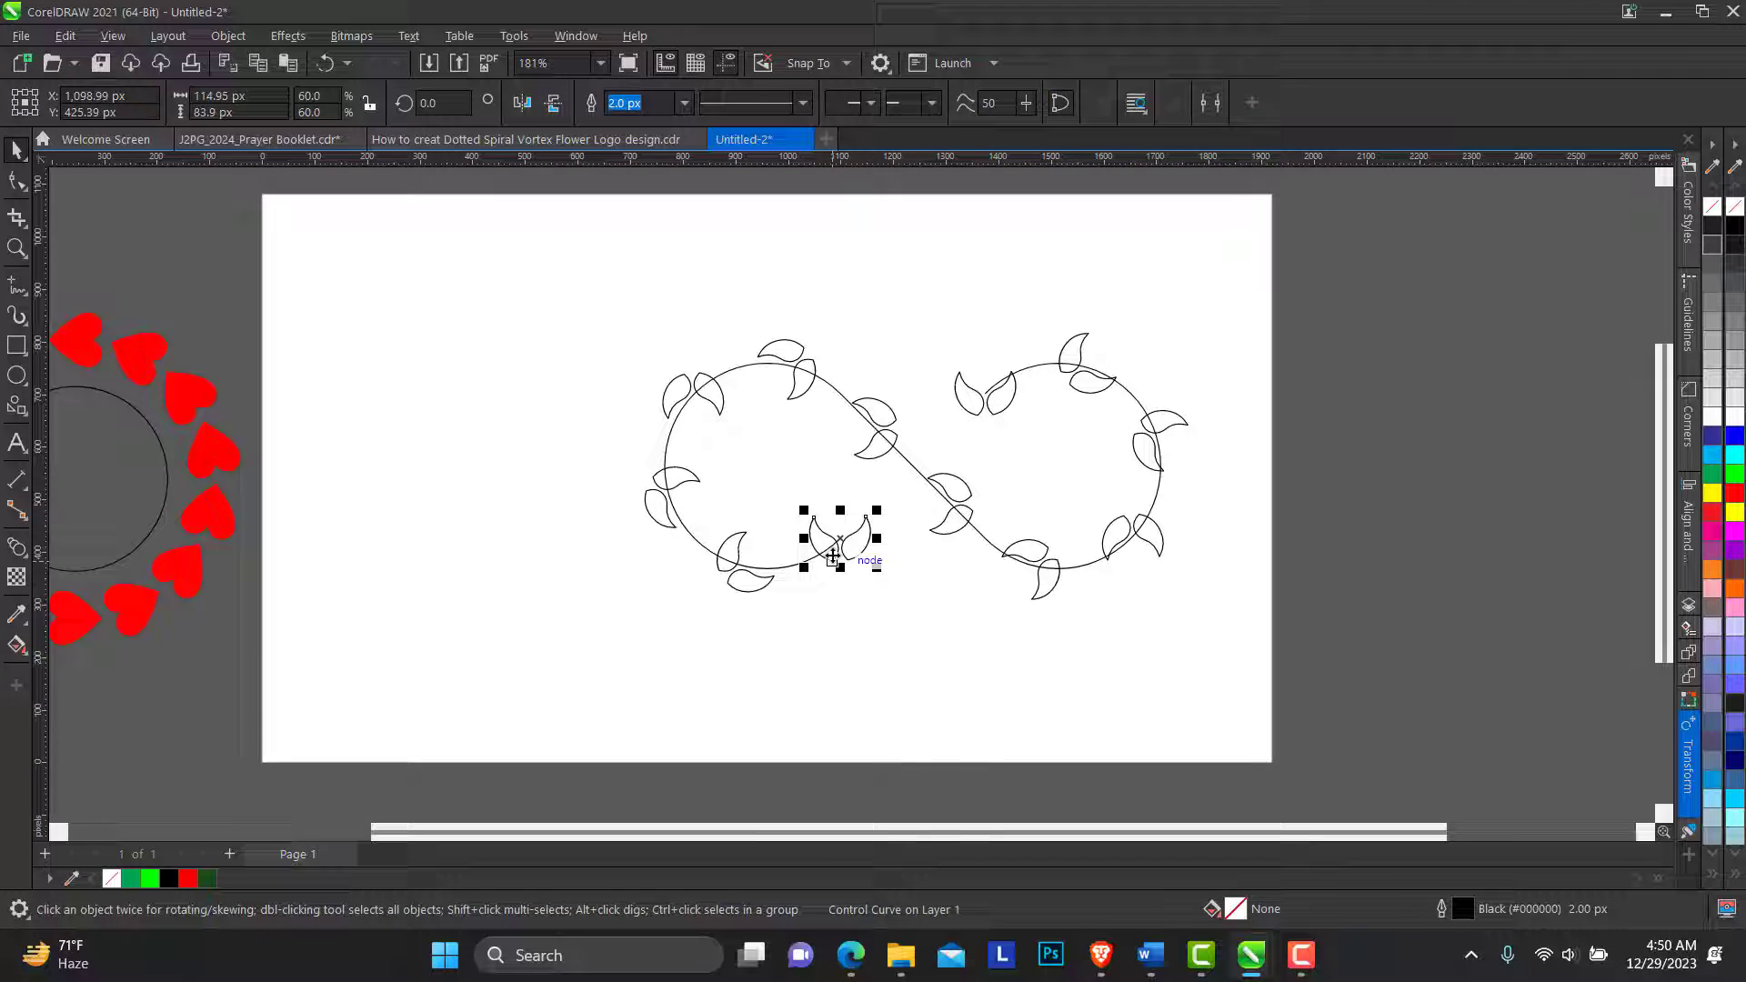
pyautogui.scroll(2, 972, 435)
pyautogui.click(721, 643)
pyautogui.moveTo(789, 664); pyautogui.dragTo(727, 570)
pyautogui.click(1023, 369)
pyautogui.moveTo(1053, 400); pyautogui.dragTo(987, 293)
# Step: Increase the number of steps in the infinity leaf blend to 30
pyautogui.click(678, 285)
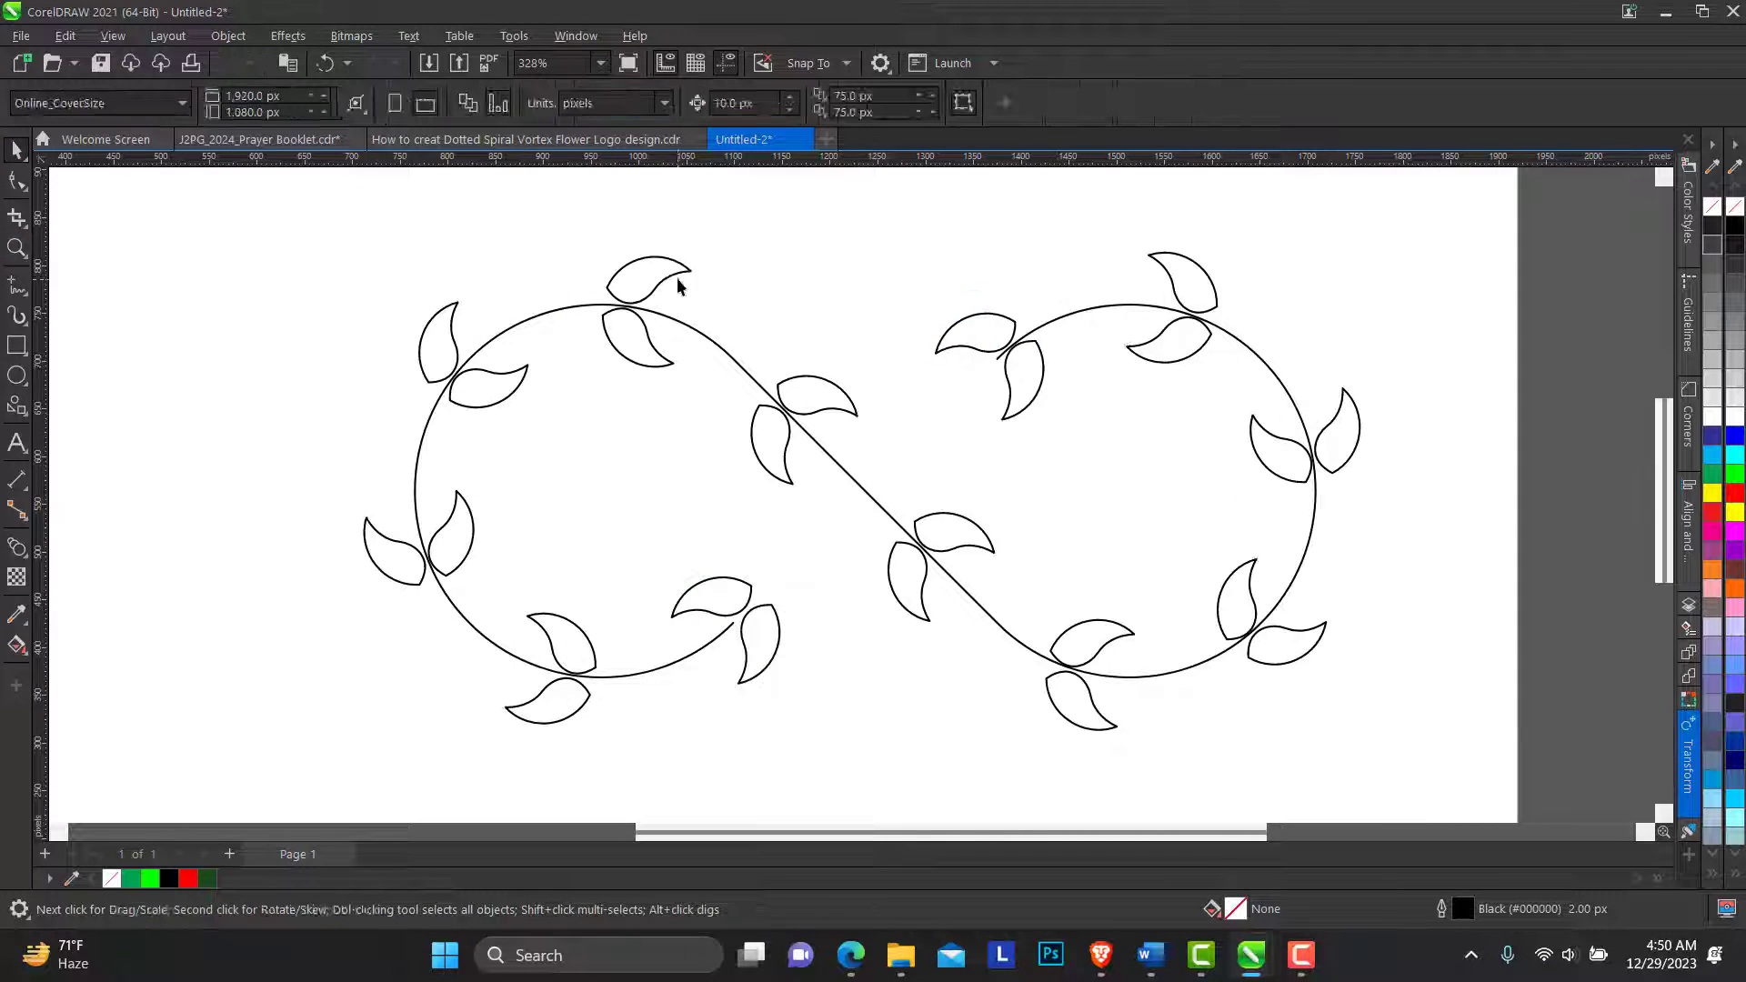
pyautogui.click(672, 96)
pyautogui.click(674, 96)
pyautogui.click(674, 97)
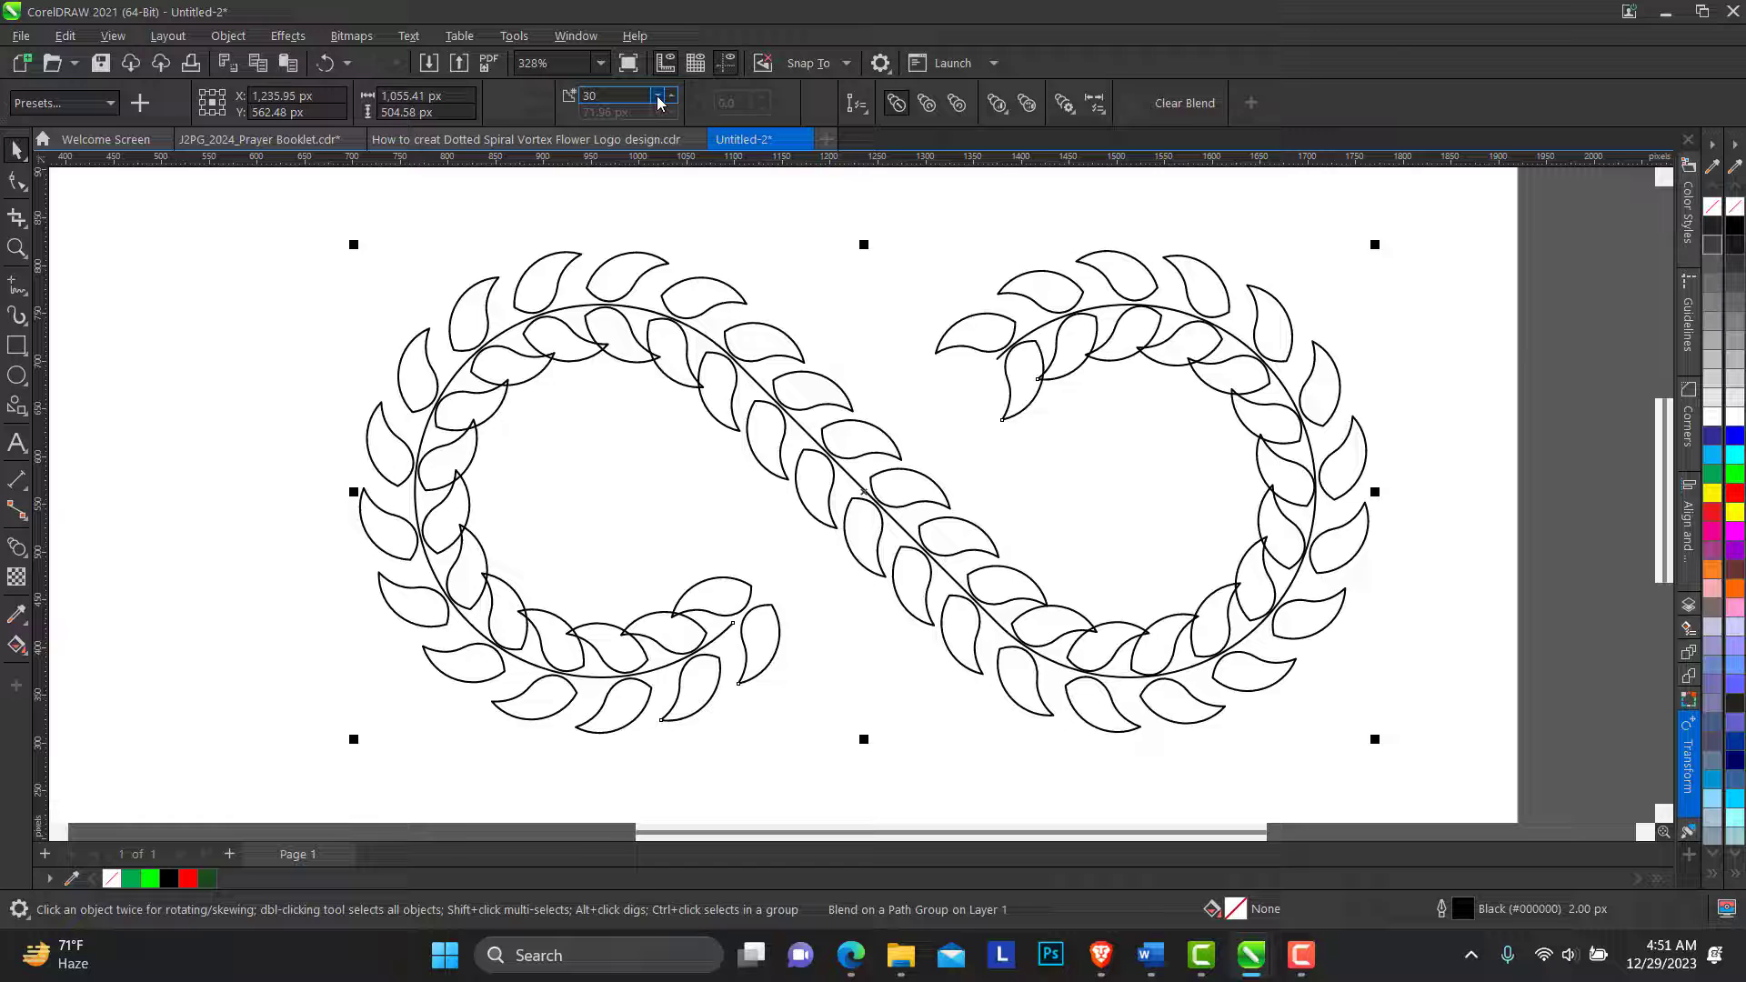
# Step: Remove the outlines from the green leaf blend and group it
pyautogui.click(991, 423)
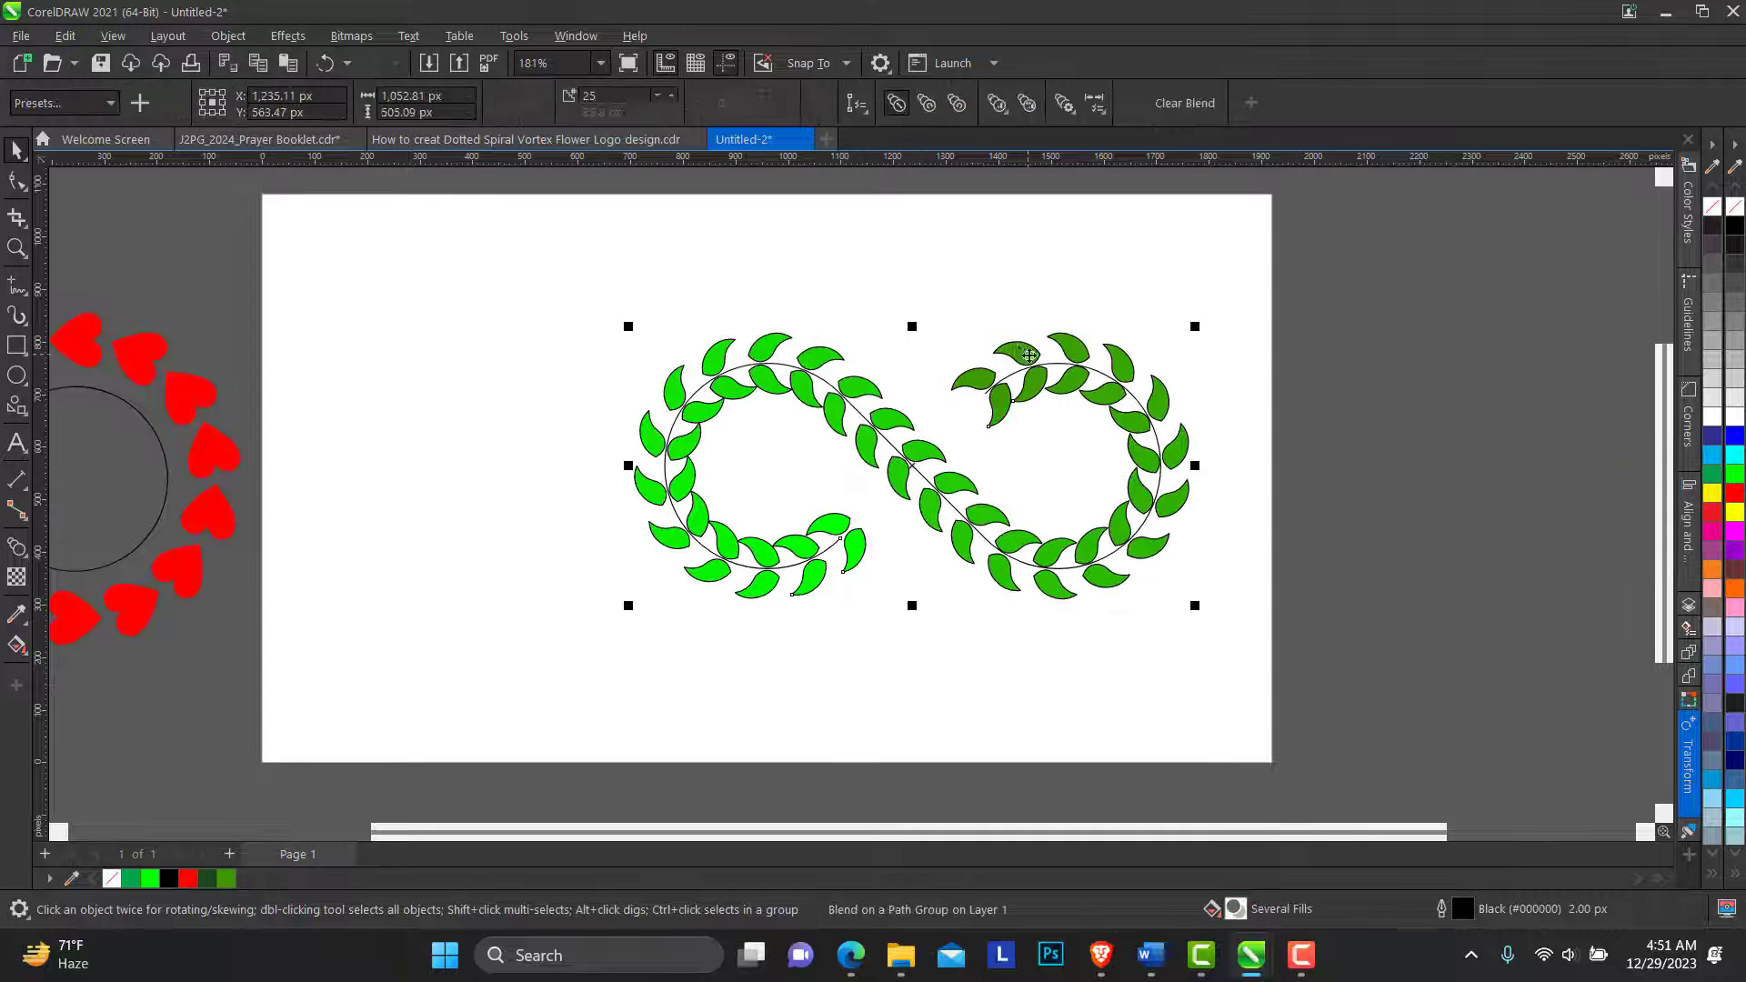
pyautogui.rightClick(1712, 477)
pyautogui.rightClick(1712, 207)
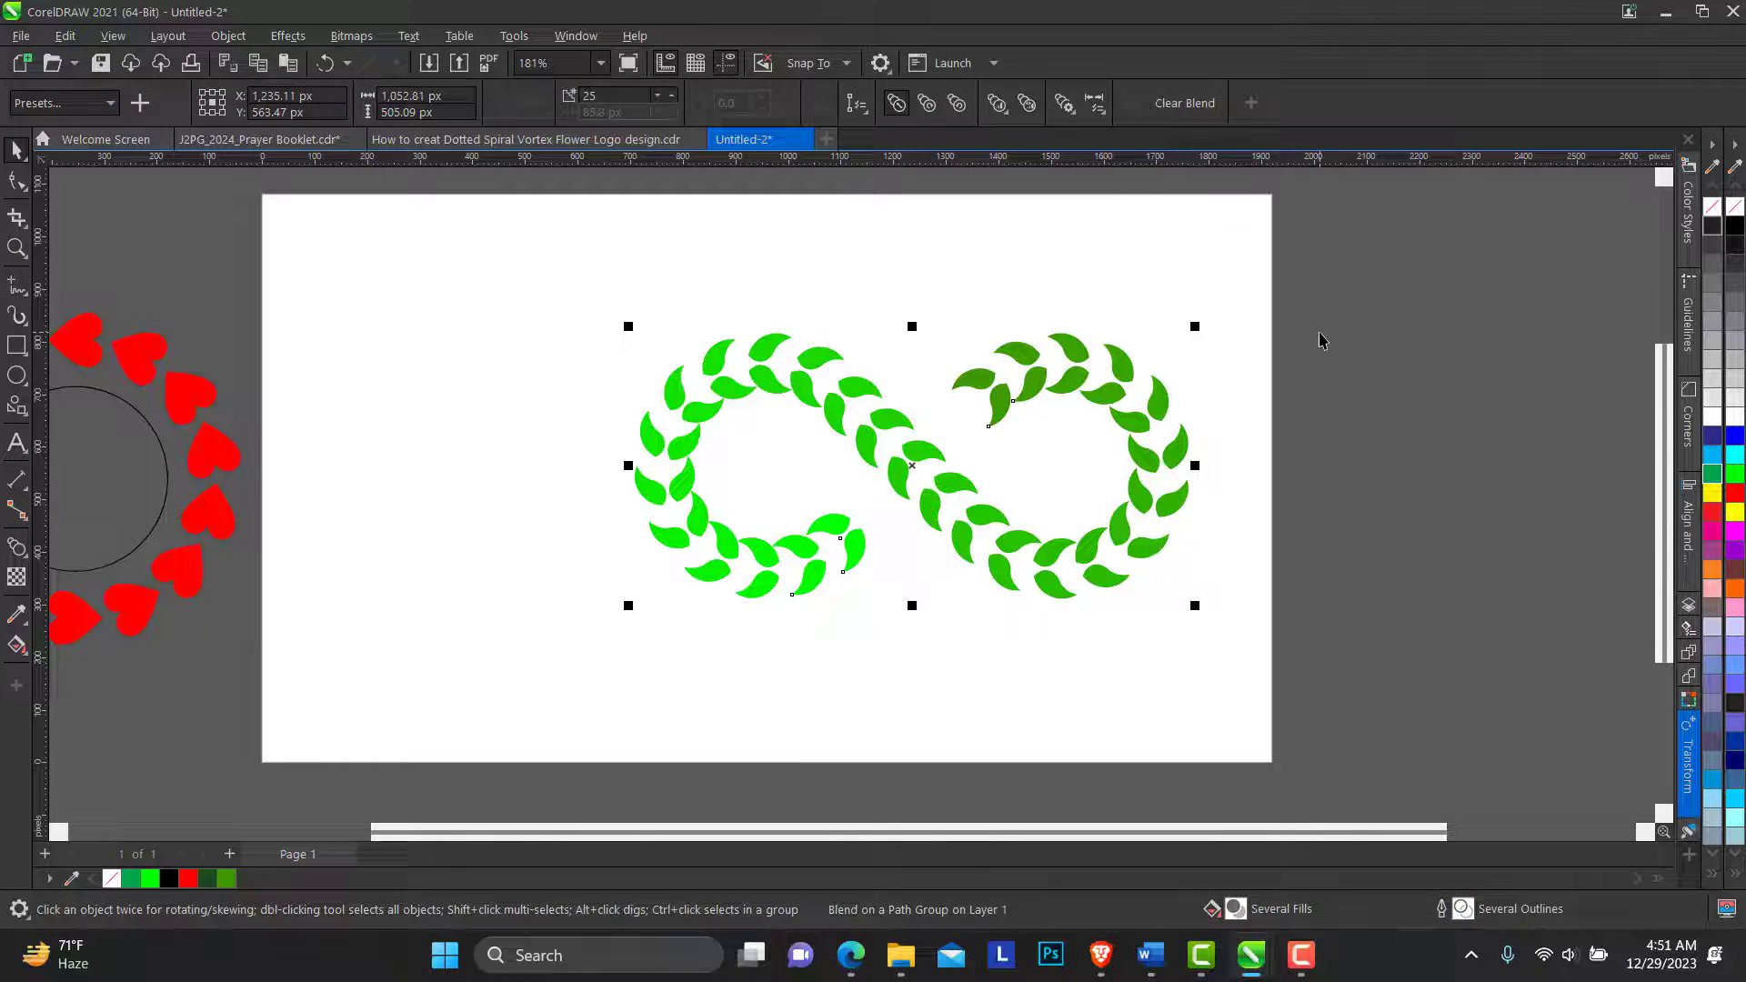
pyautogui.hotkey('ctrl', 'g')
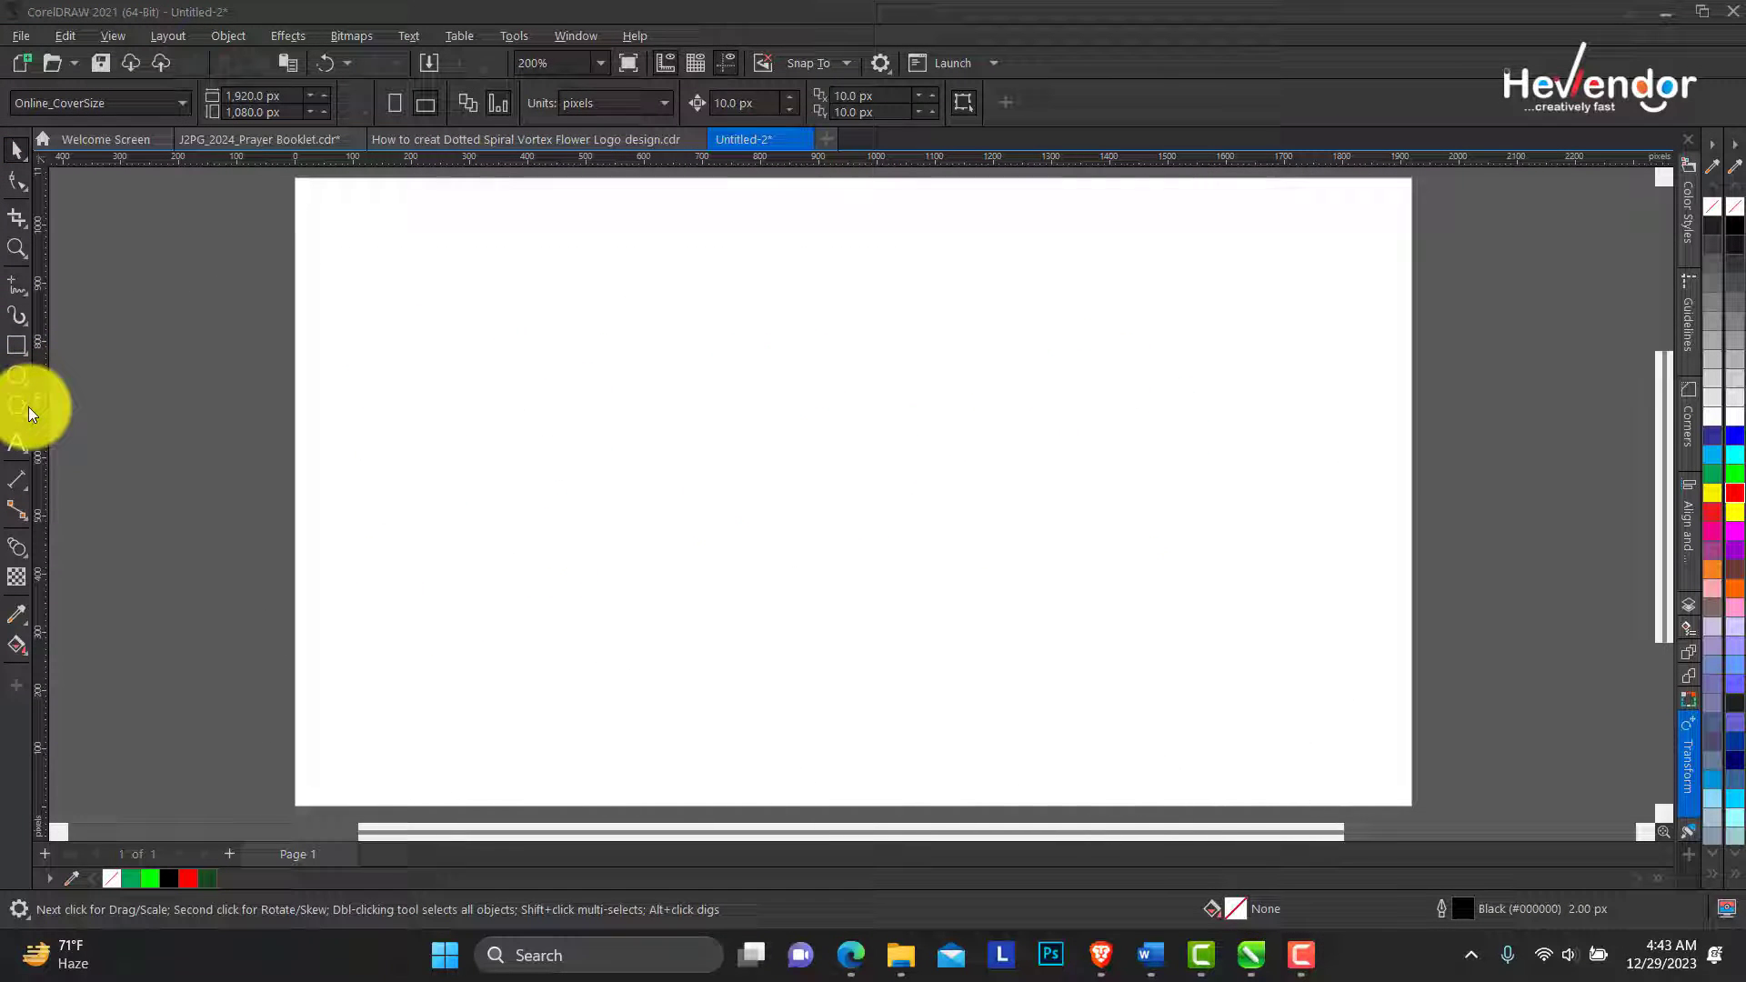
# Step: Draw a heart common shape about 103 px wide near the page's upper left and place a copy straight below it near the lower edge
pyautogui.click(25, 411)
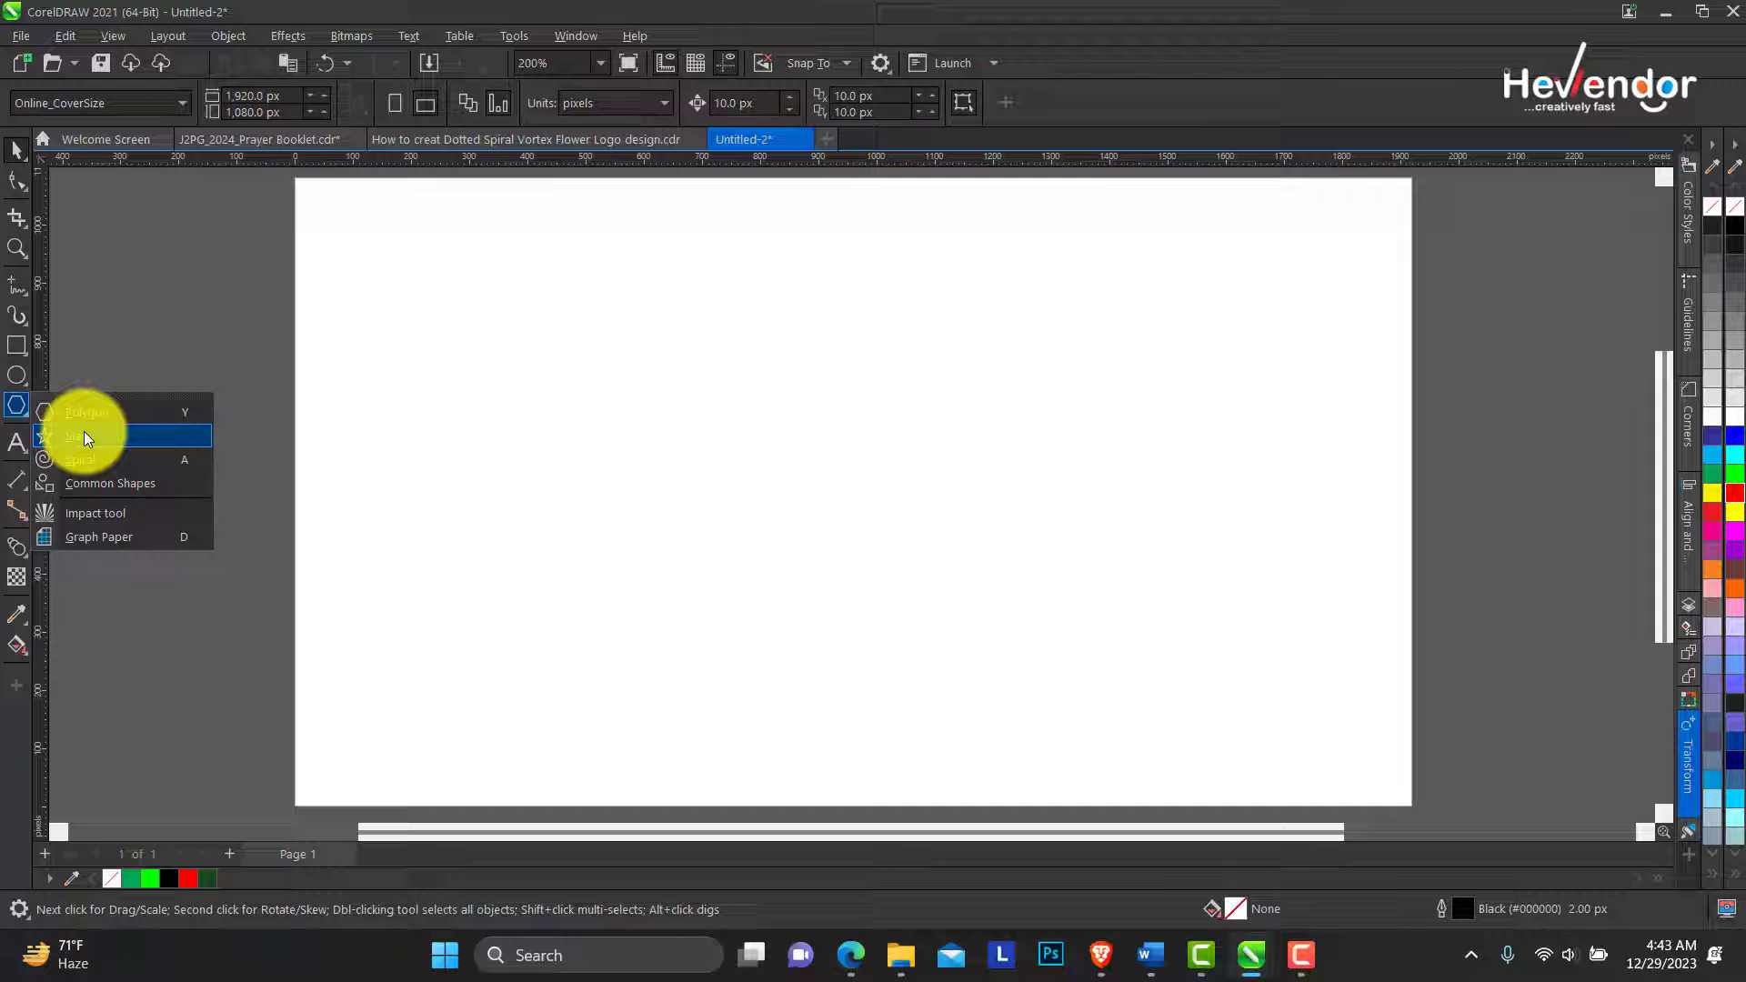
pyautogui.click(128, 482)
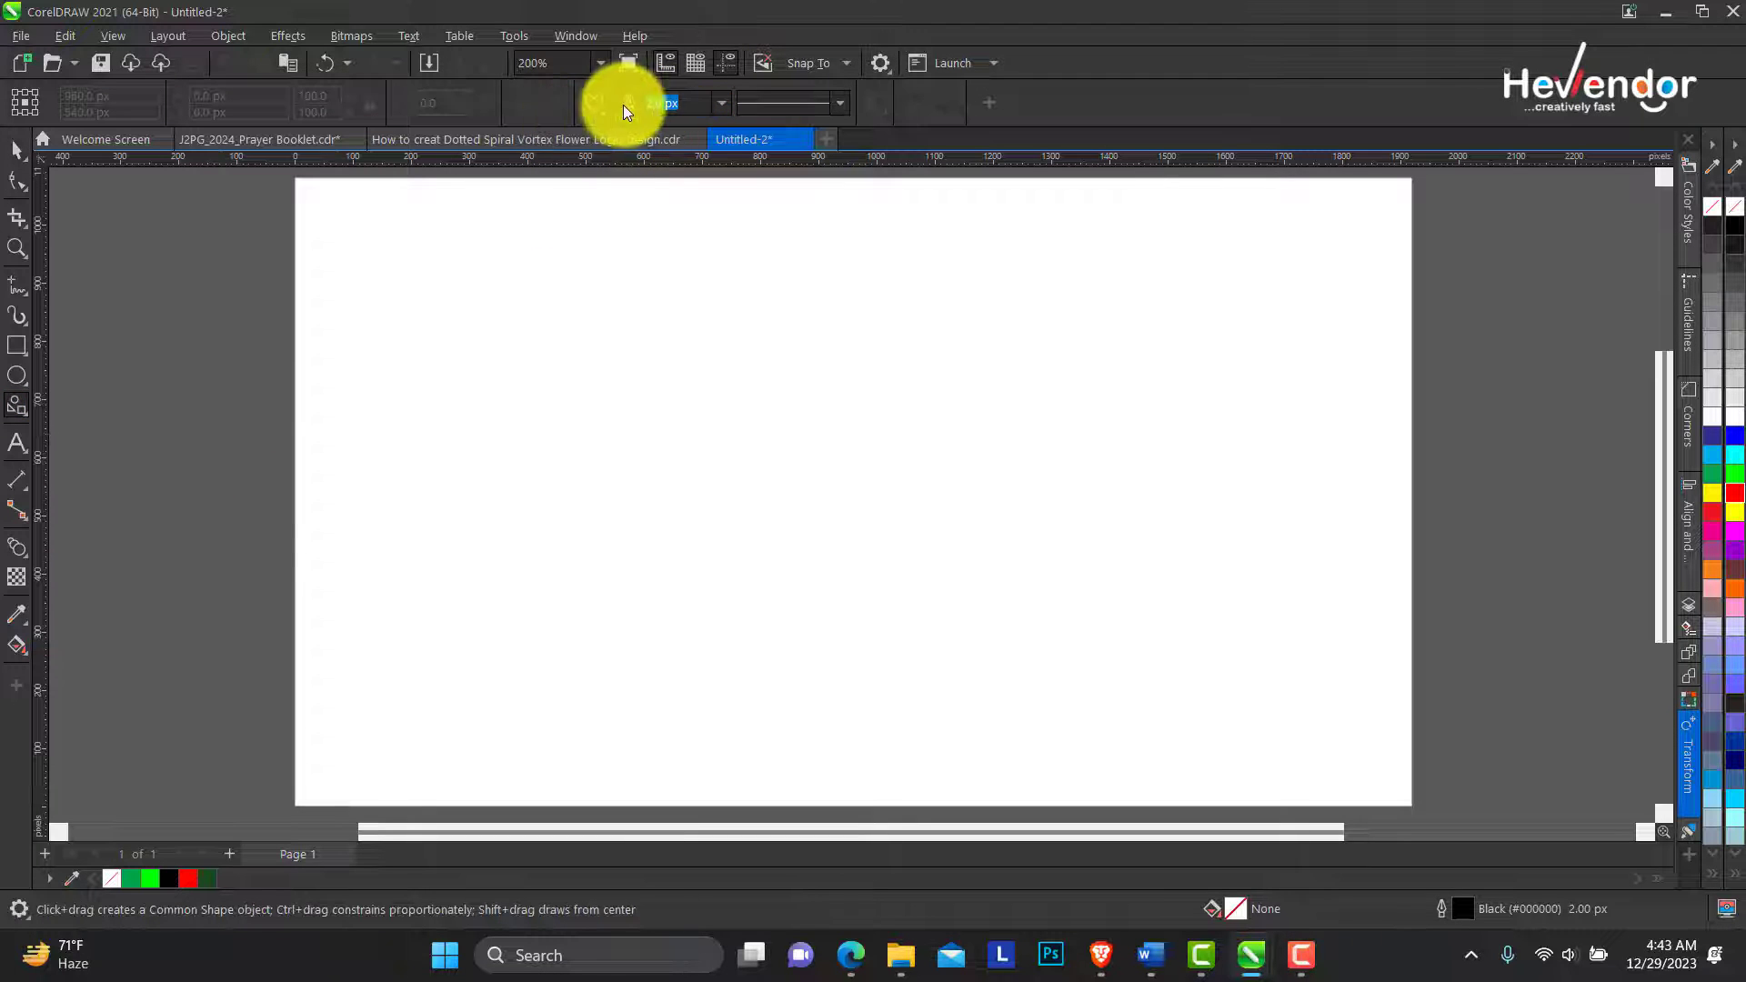
pyautogui.click(602, 107)
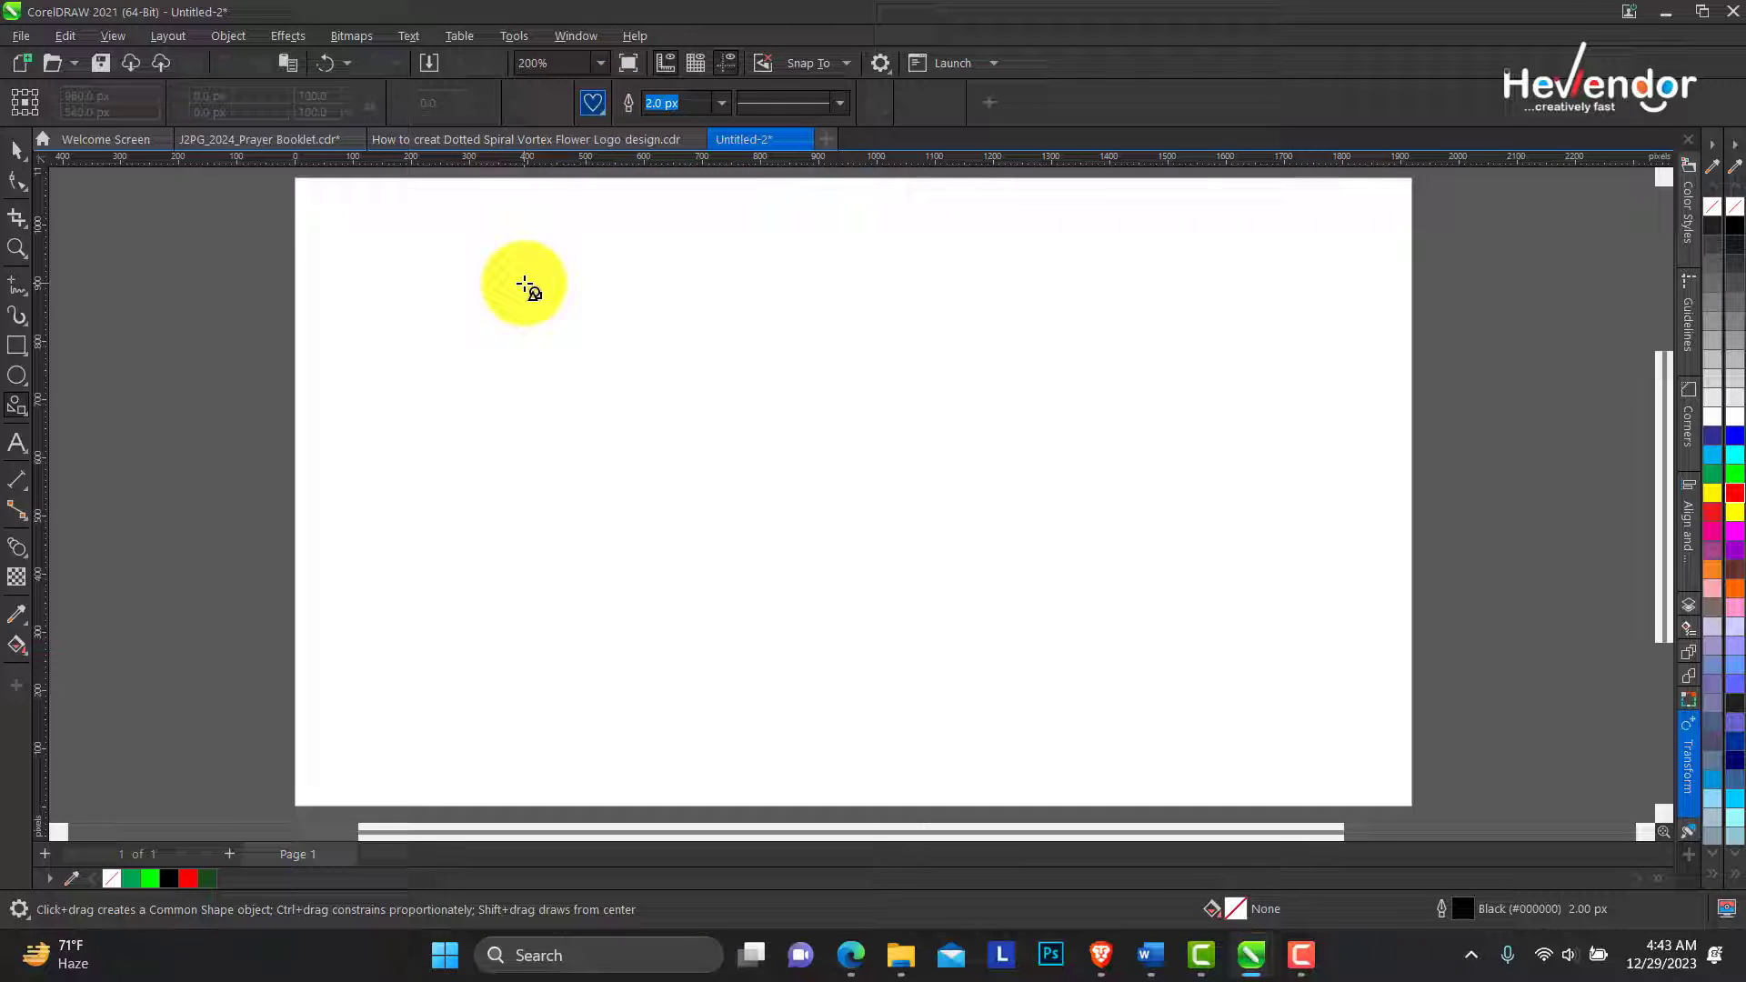
pyautogui.moveTo(524, 283); pyautogui.dragTo(528, 726)
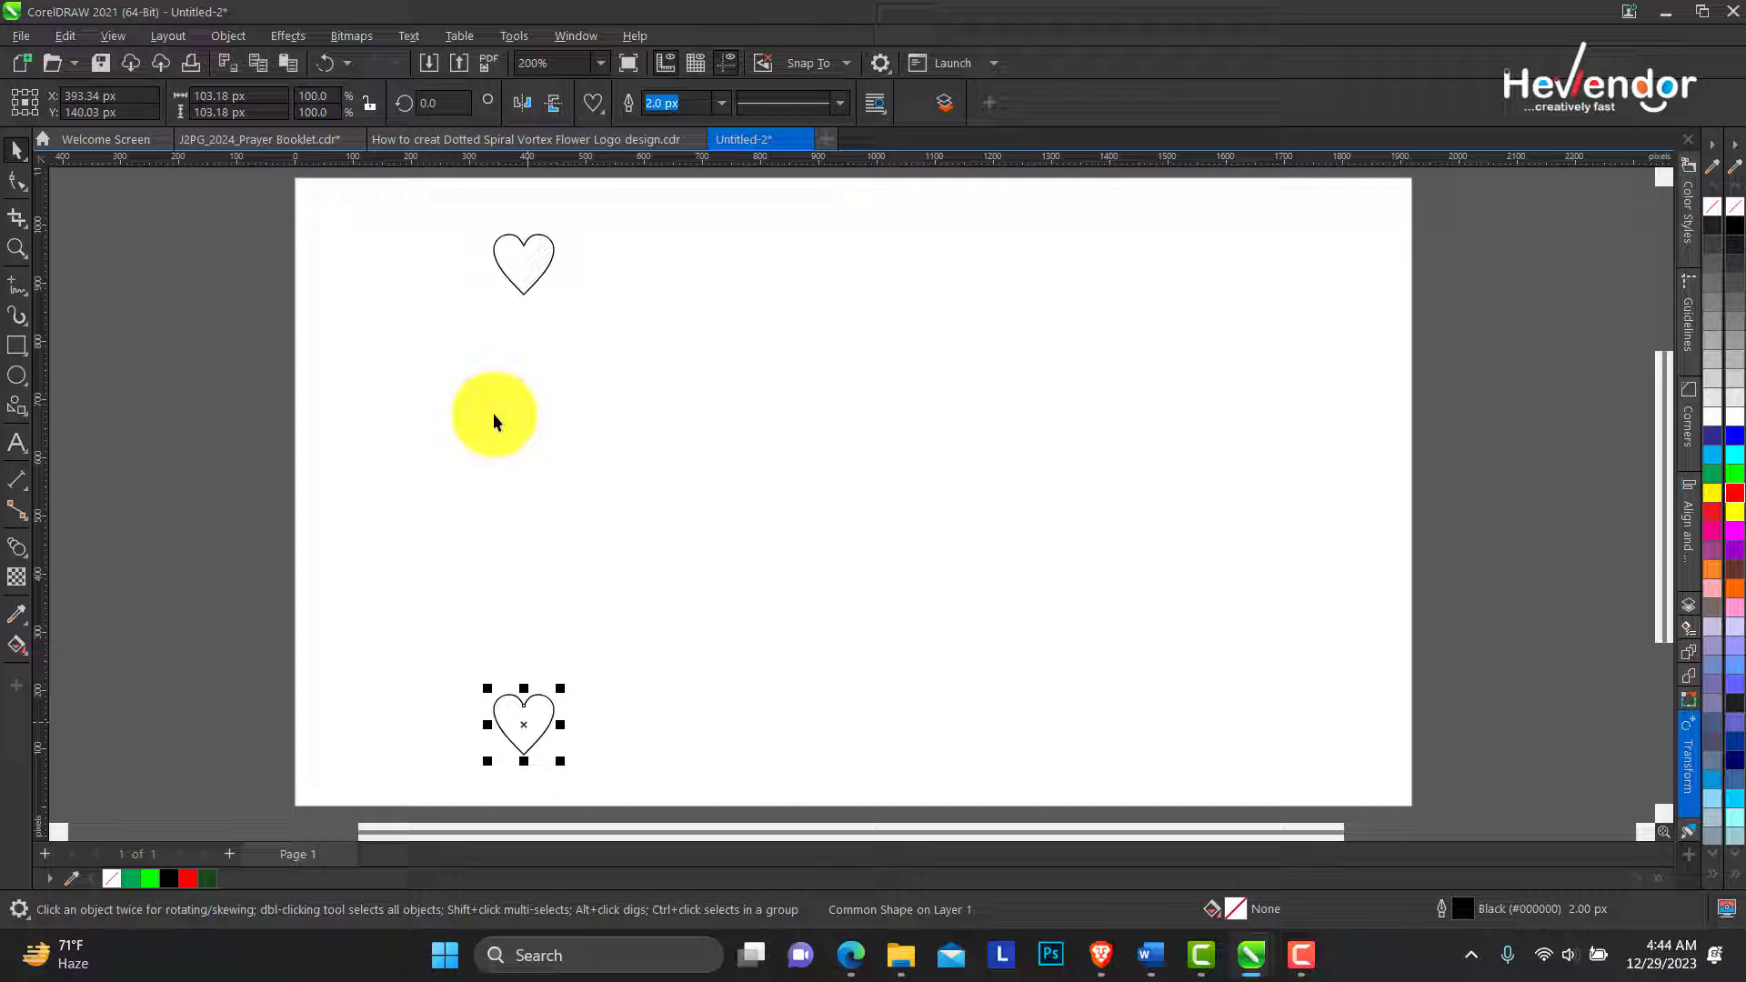
# Step: Blend the upper heart into the lower heart in a straight line
pyautogui.click(24, 549)
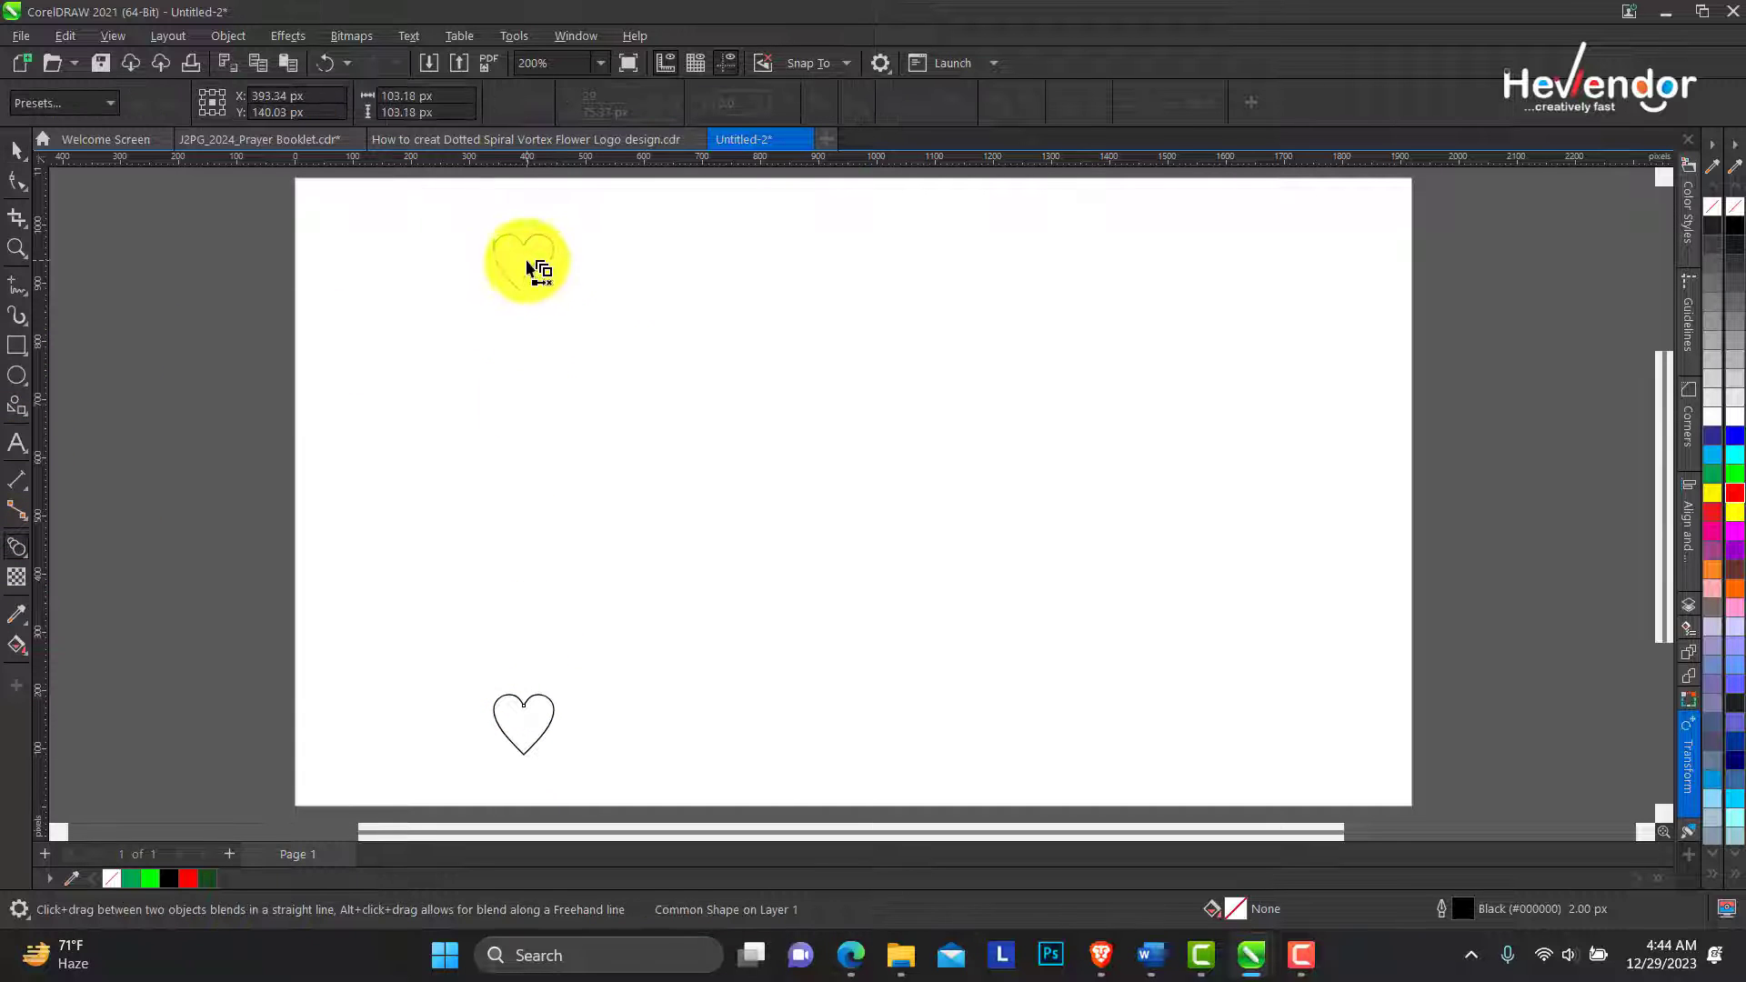
pyautogui.moveTo(537, 265); pyautogui.dragTo(532, 728)
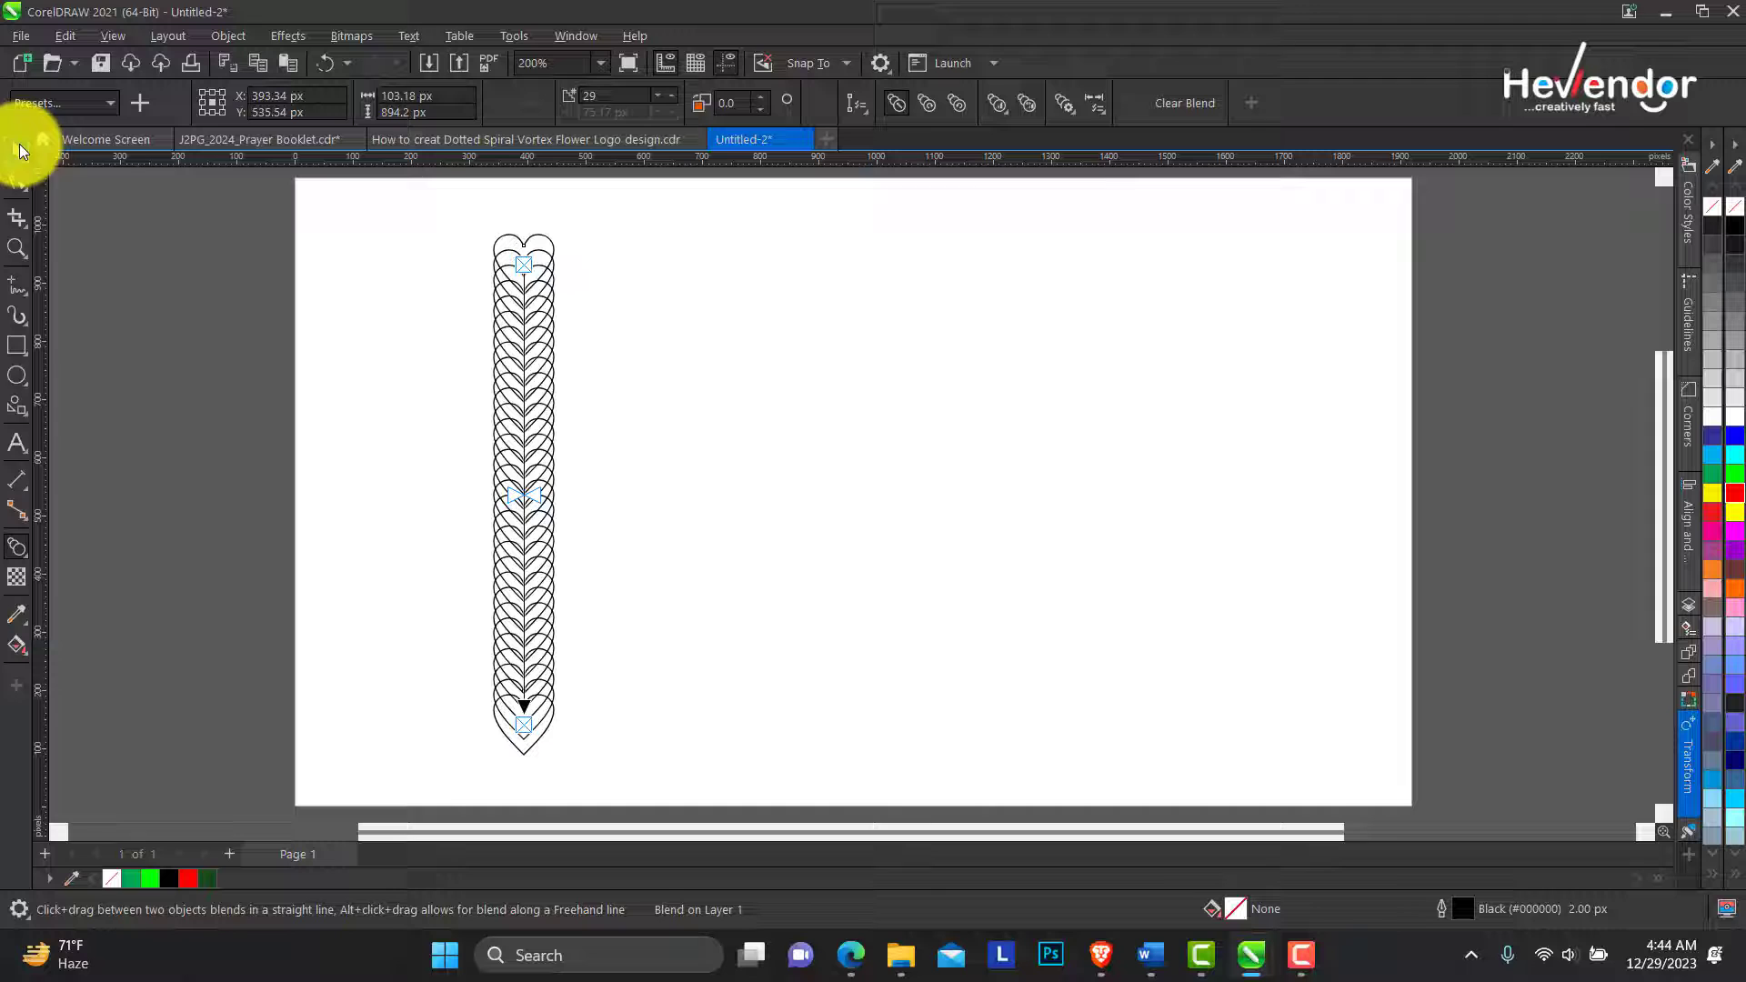
pyautogui.click(16, 148)
# Step: Draw a circle about 528 px in diameter near the middle of the page, beside the heart blend
pyautogui.click(17, 374)
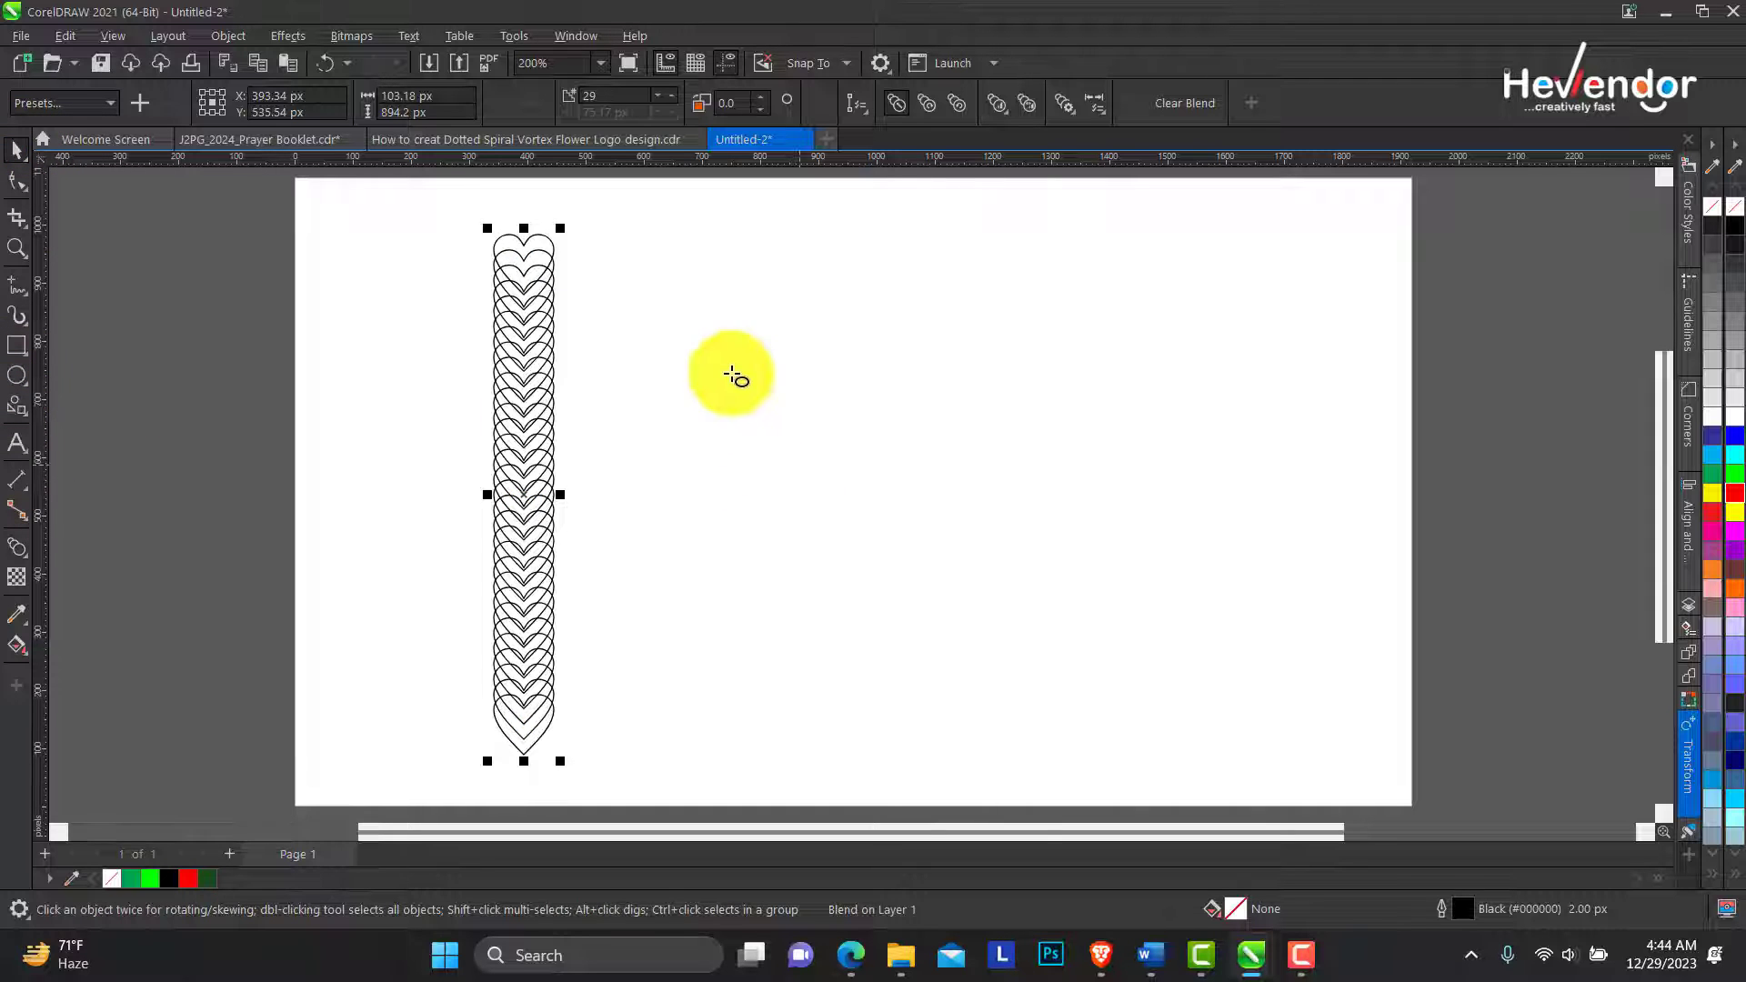
pyautogui.moveTo(727, 351); pyautogui.dragTo(979, 653)
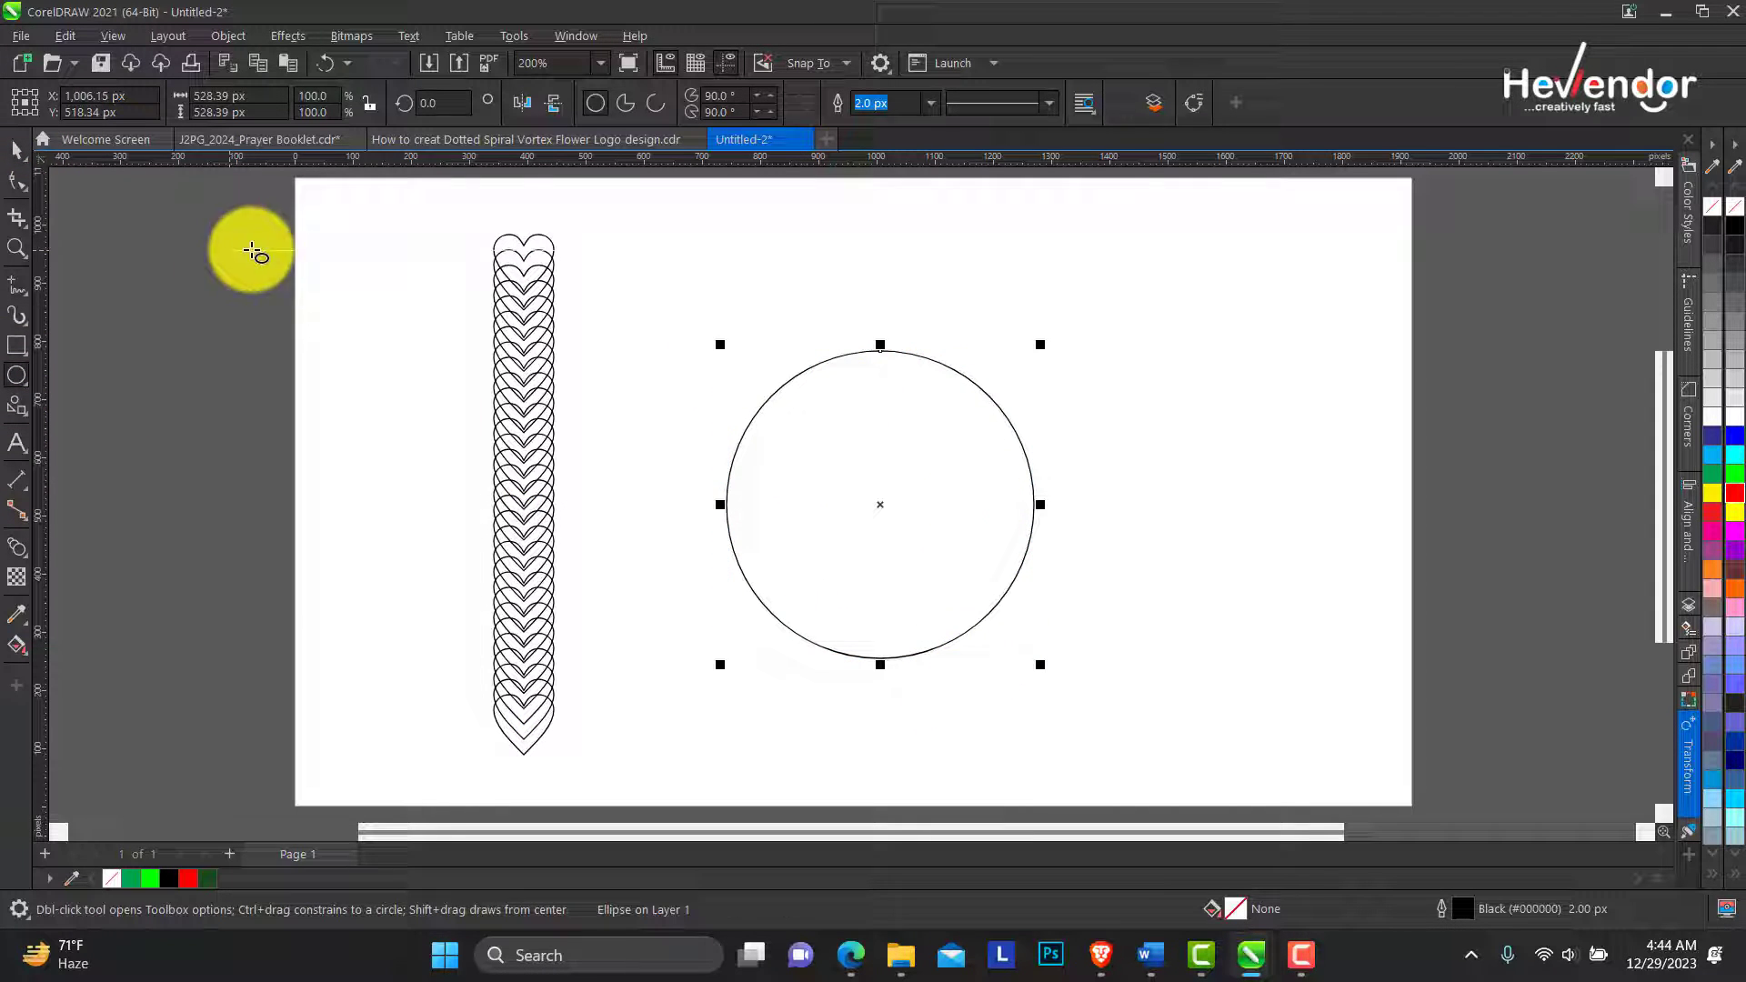
pyautogui.click(16, 148)
# Step: Assign the circle as the new path of the heart blend
pyautogui.click(526, 264)
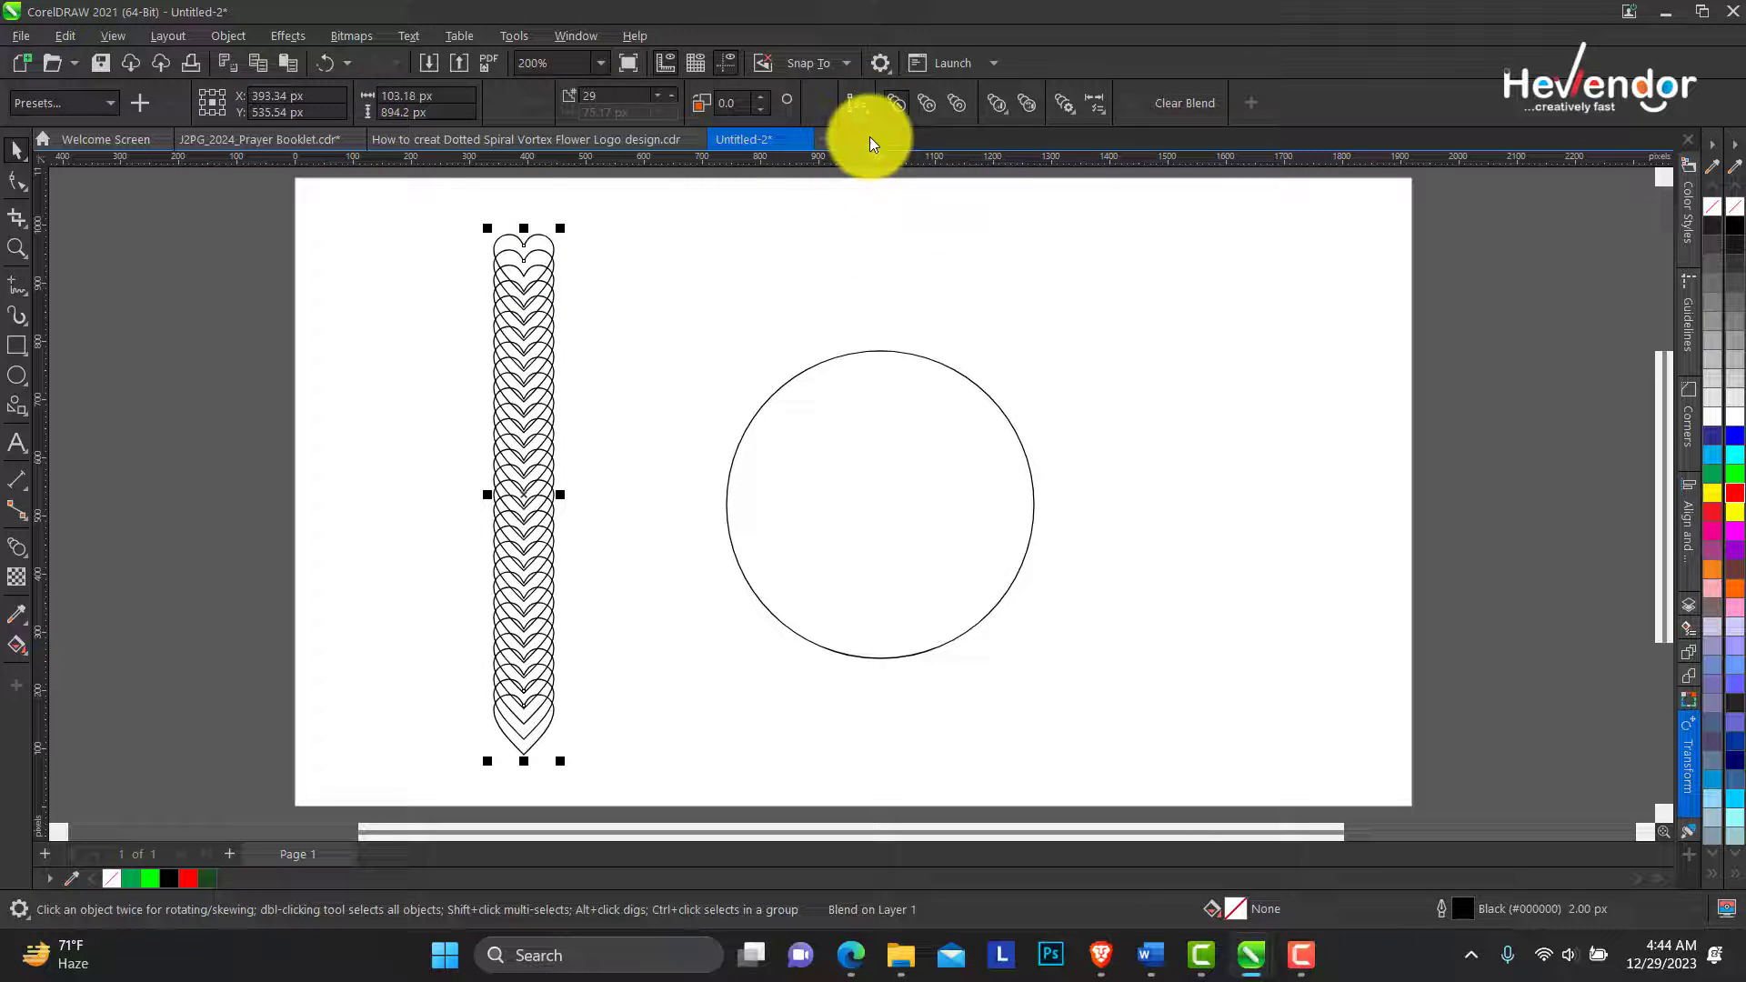
pyautogui.click(865, 109)
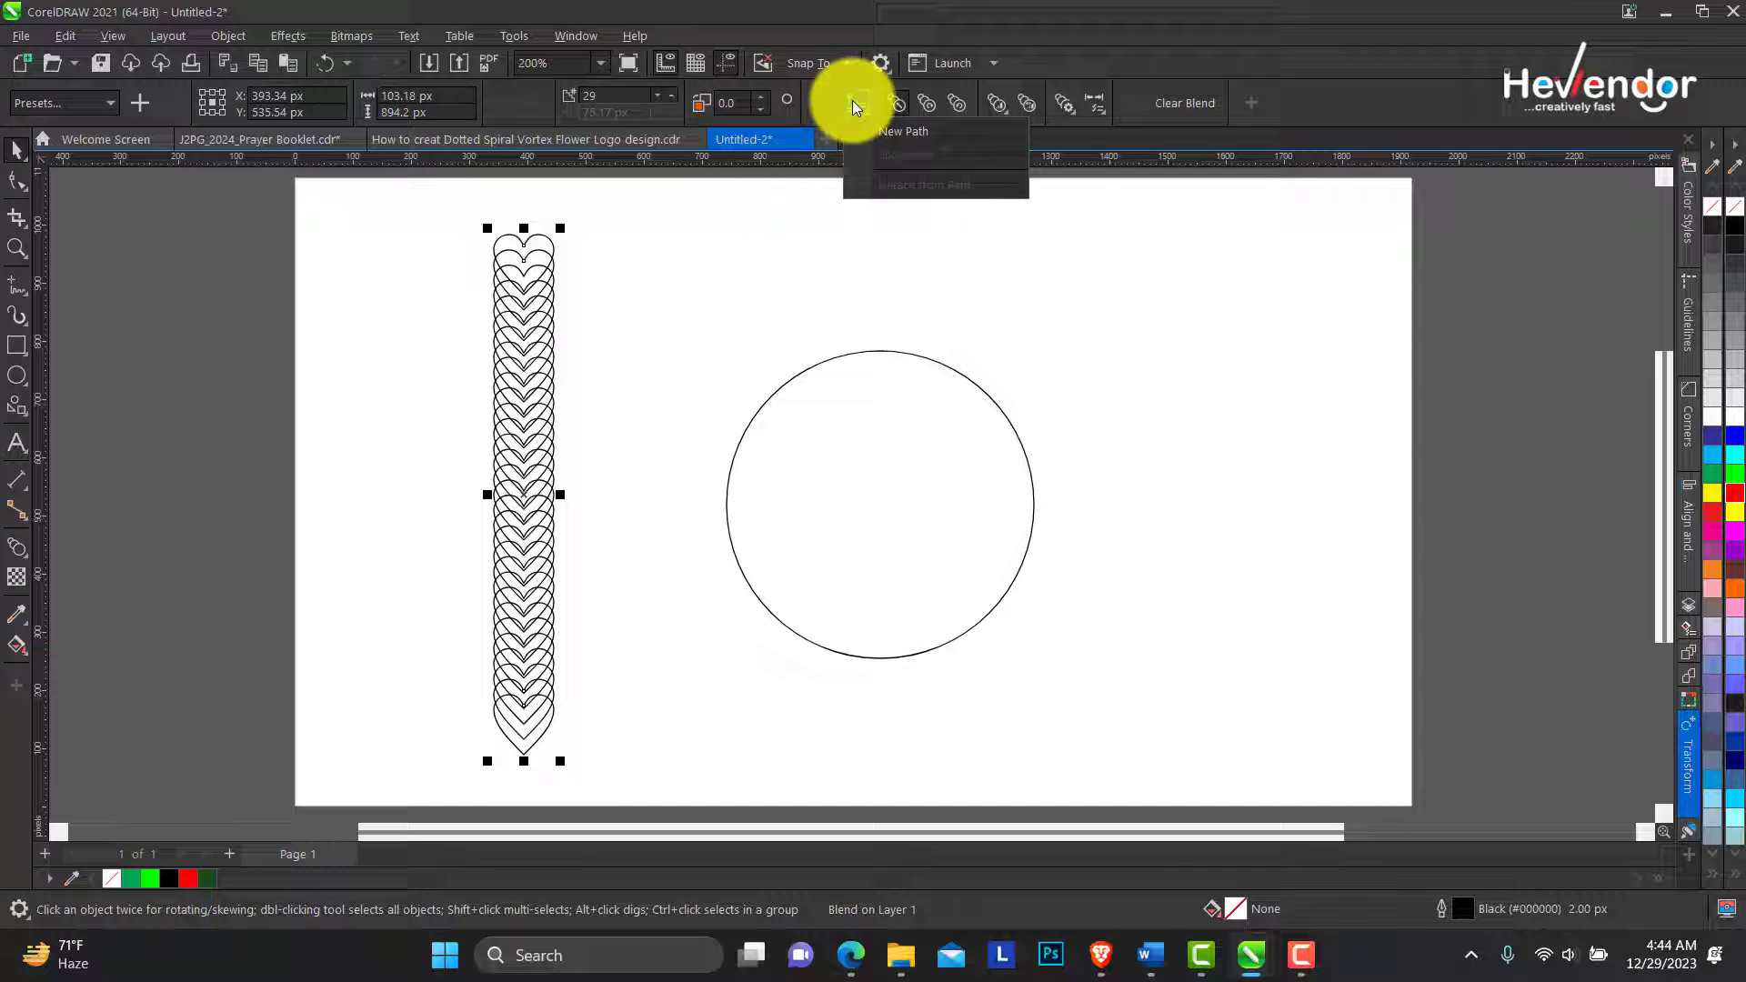
pyautogui.click(818, 251)
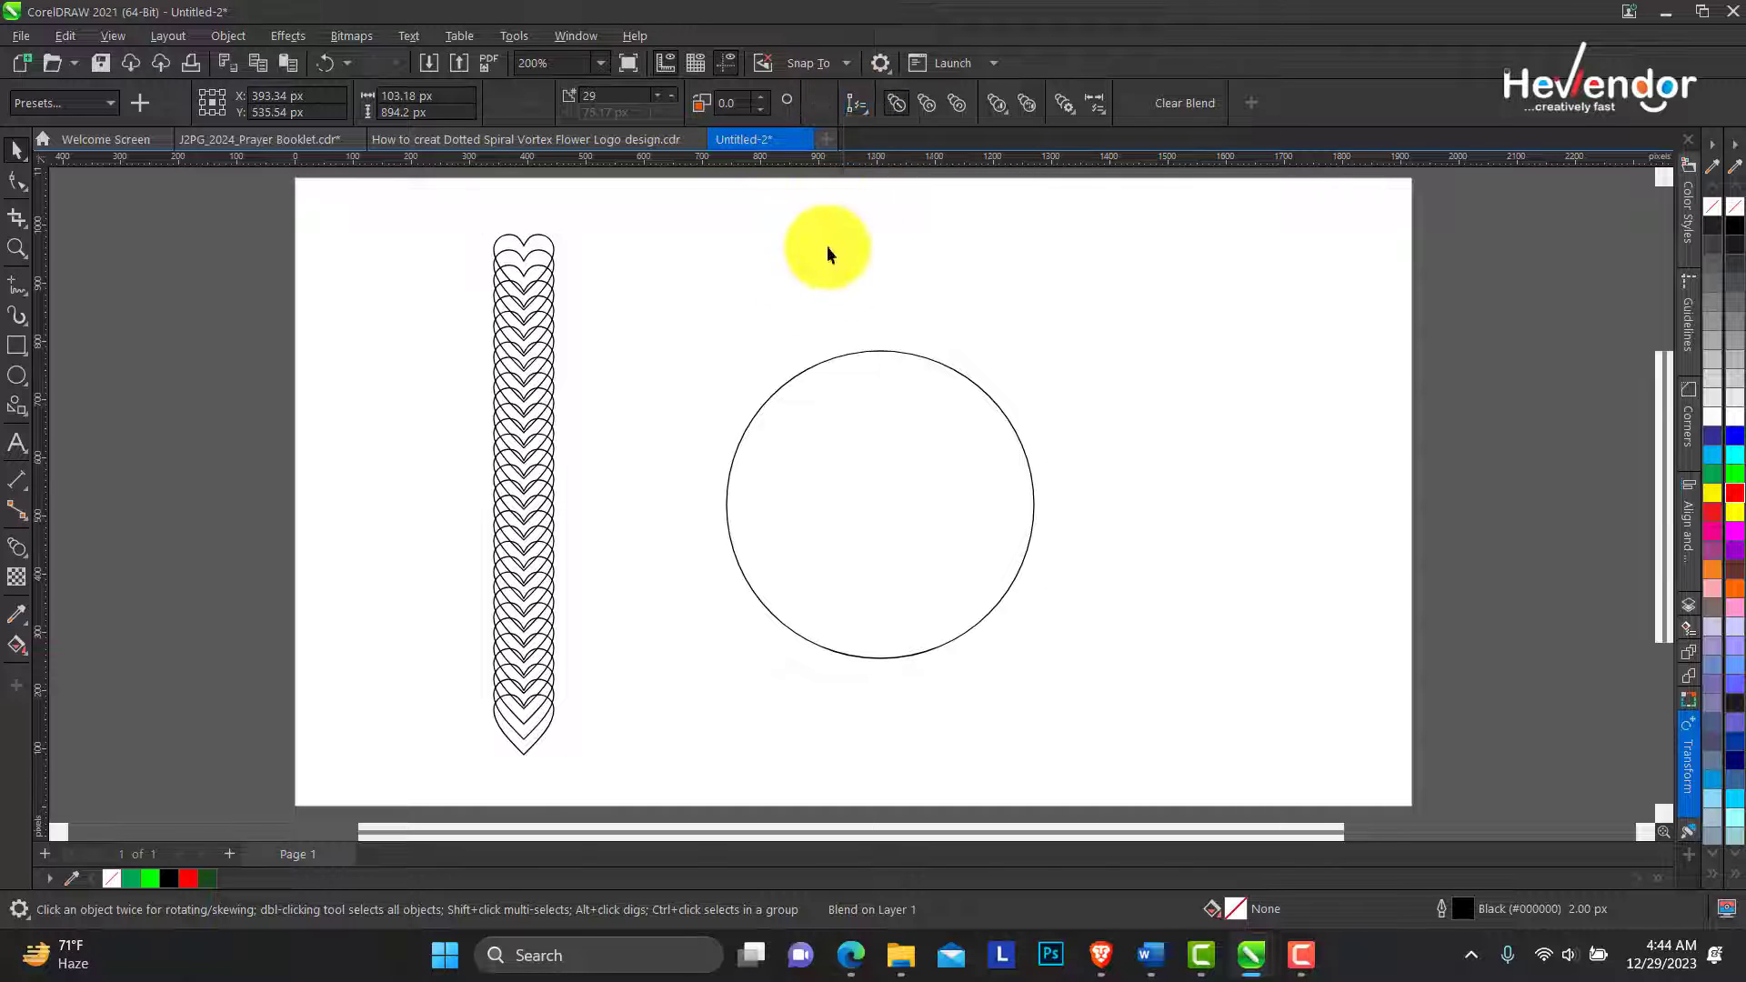
pyautogui.click(525, 334)
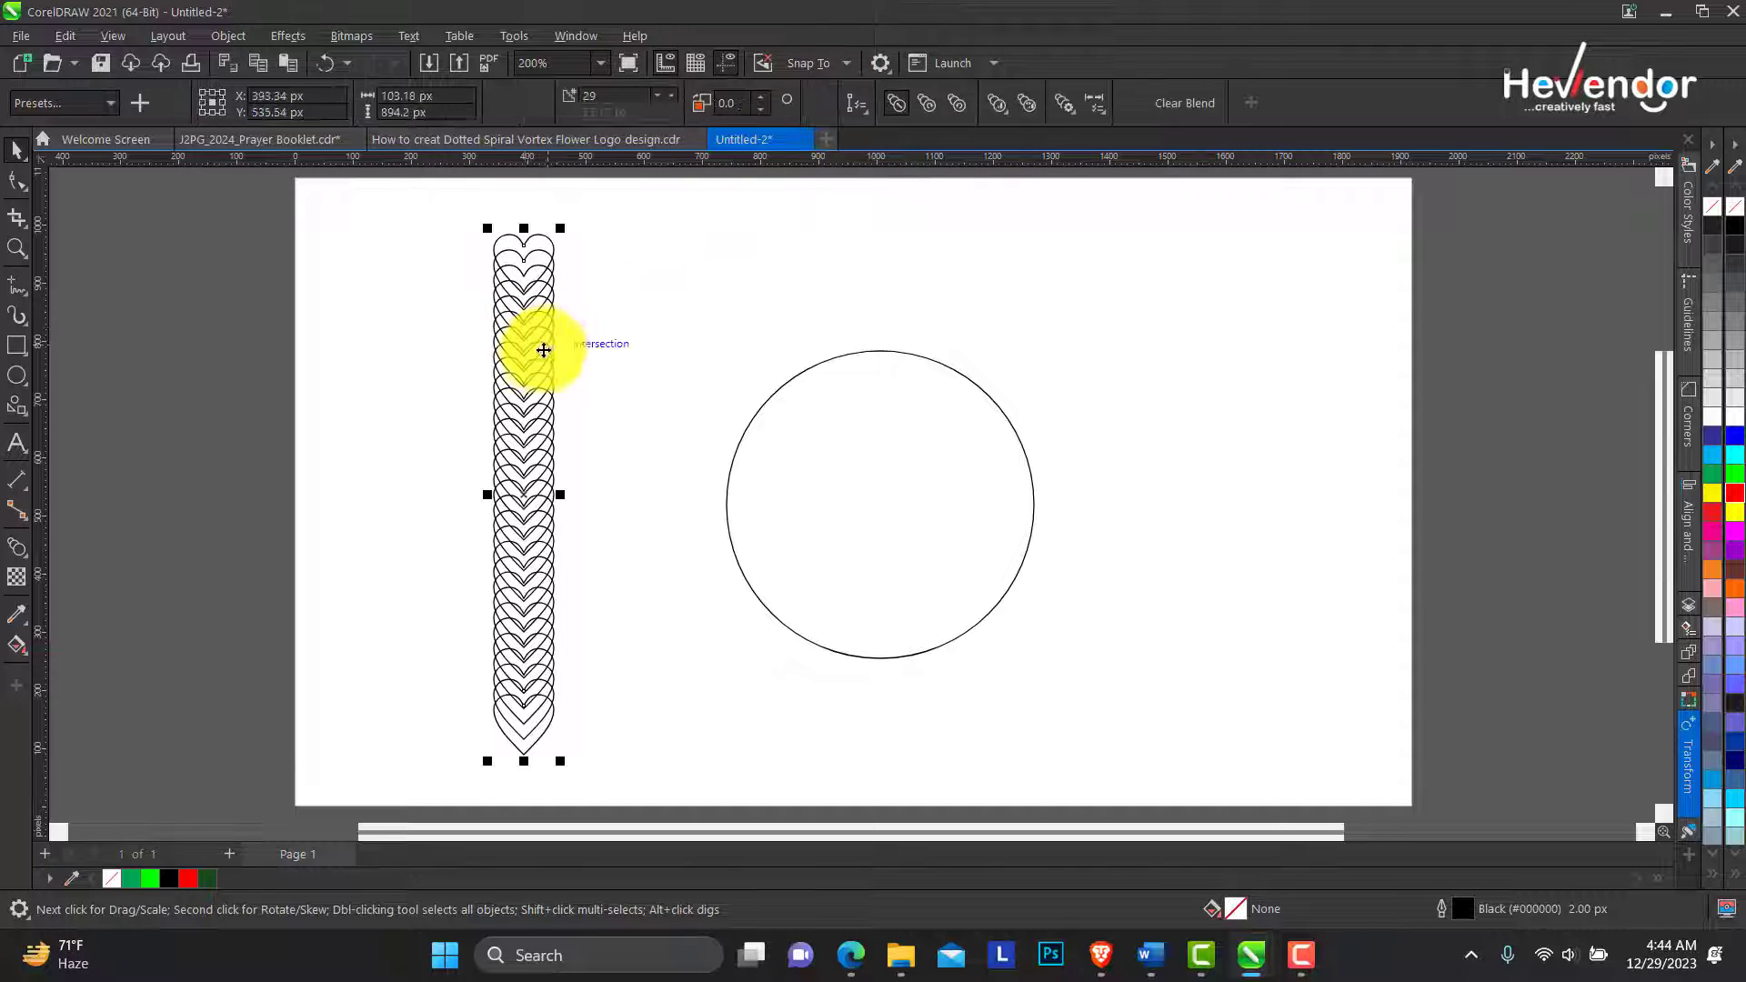
pyautogui.click(869, 113)
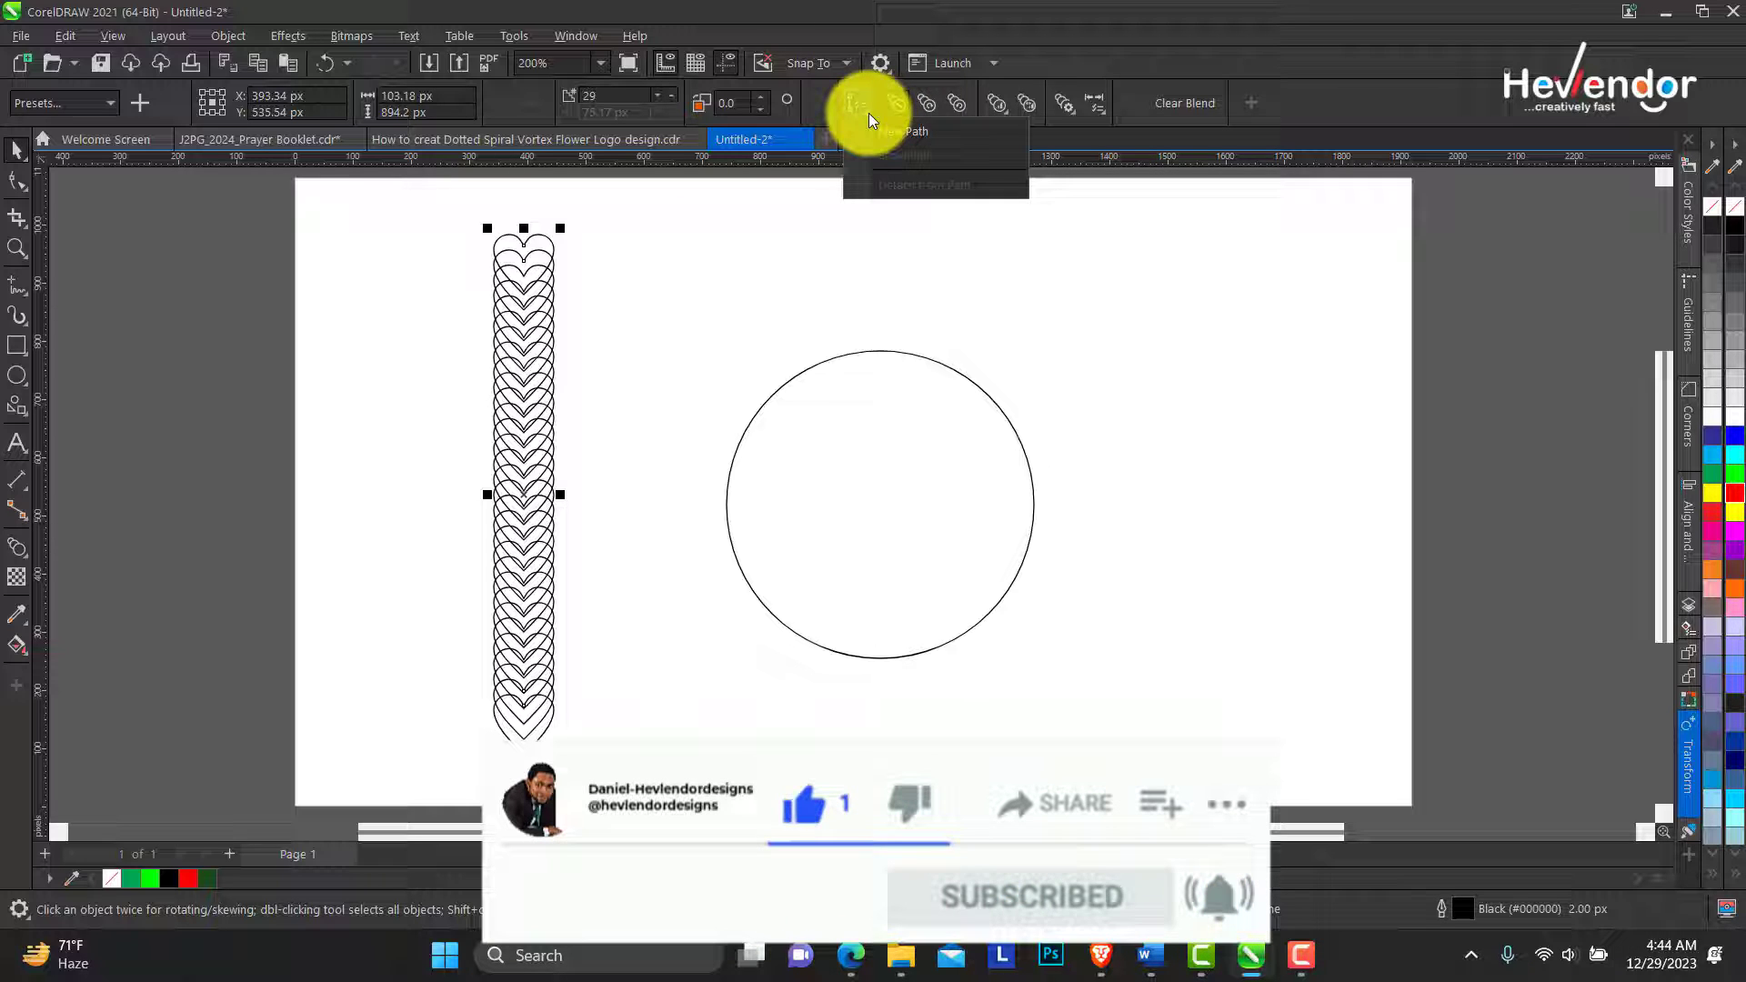
pyautogui.click(896, 131)
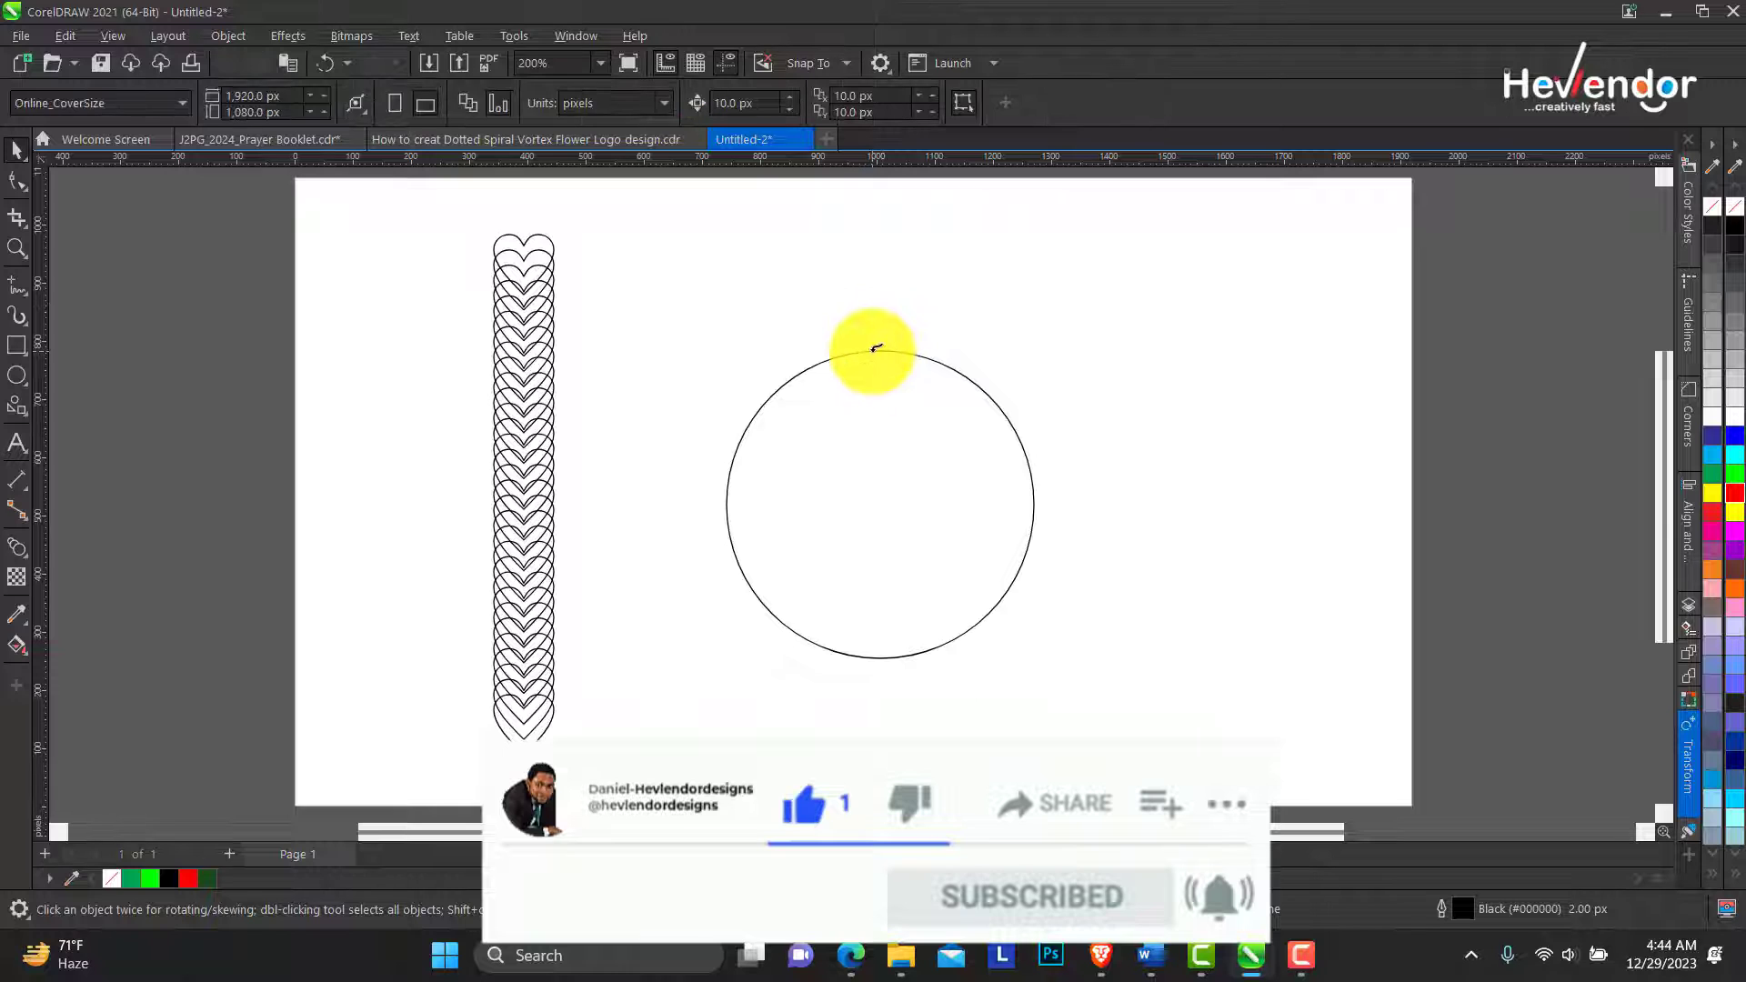
pyautogui.click(875, 350)
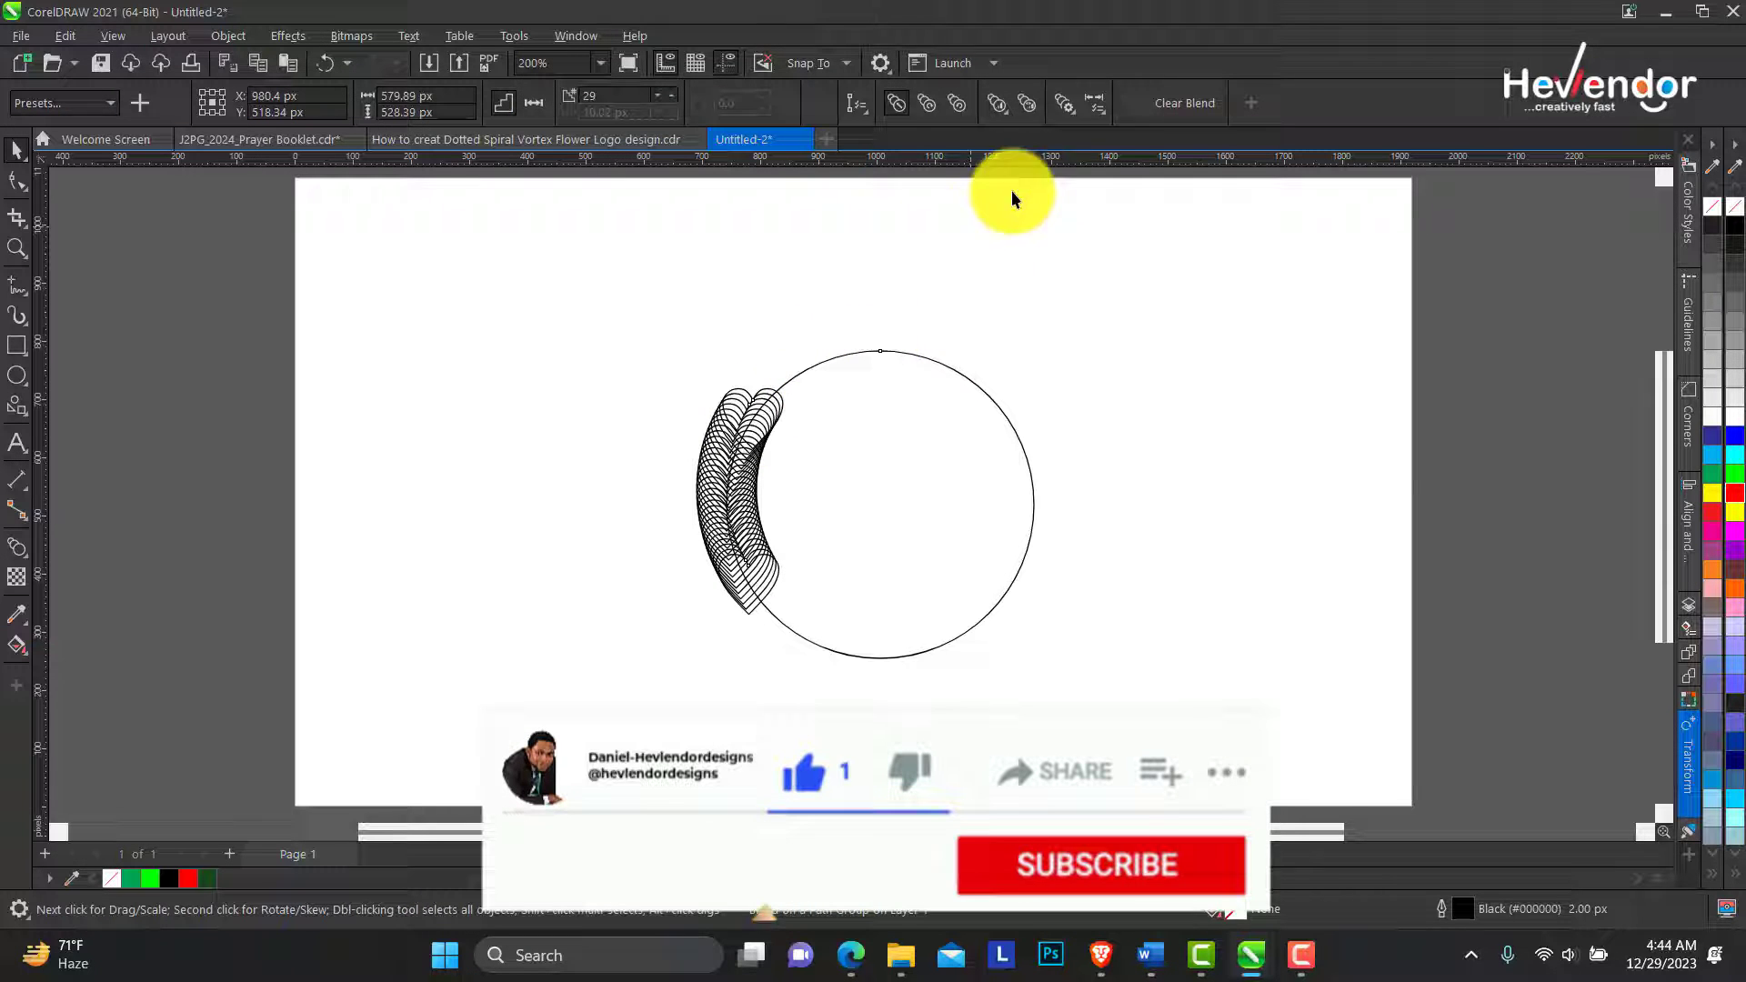
# Step: Spread the heart blend along the full circle and rotate all its objects to follow the path
pyautogui.click(1073, 113)
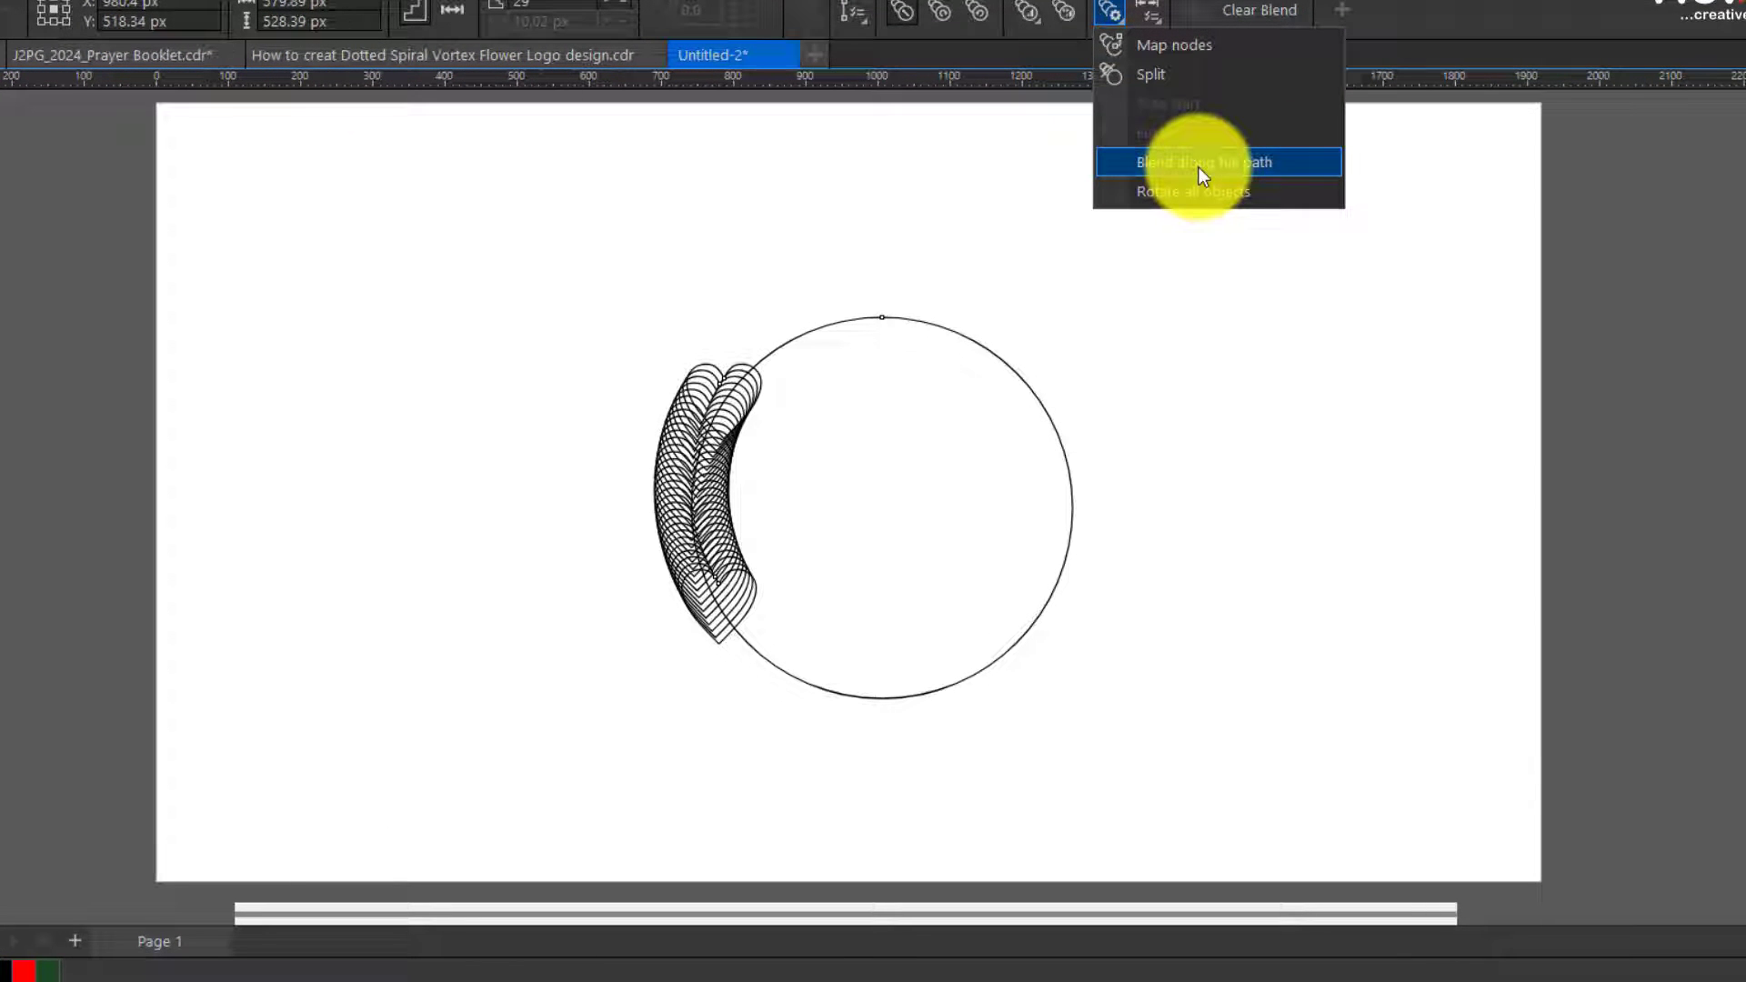
pyautogui.click(1198, 166)
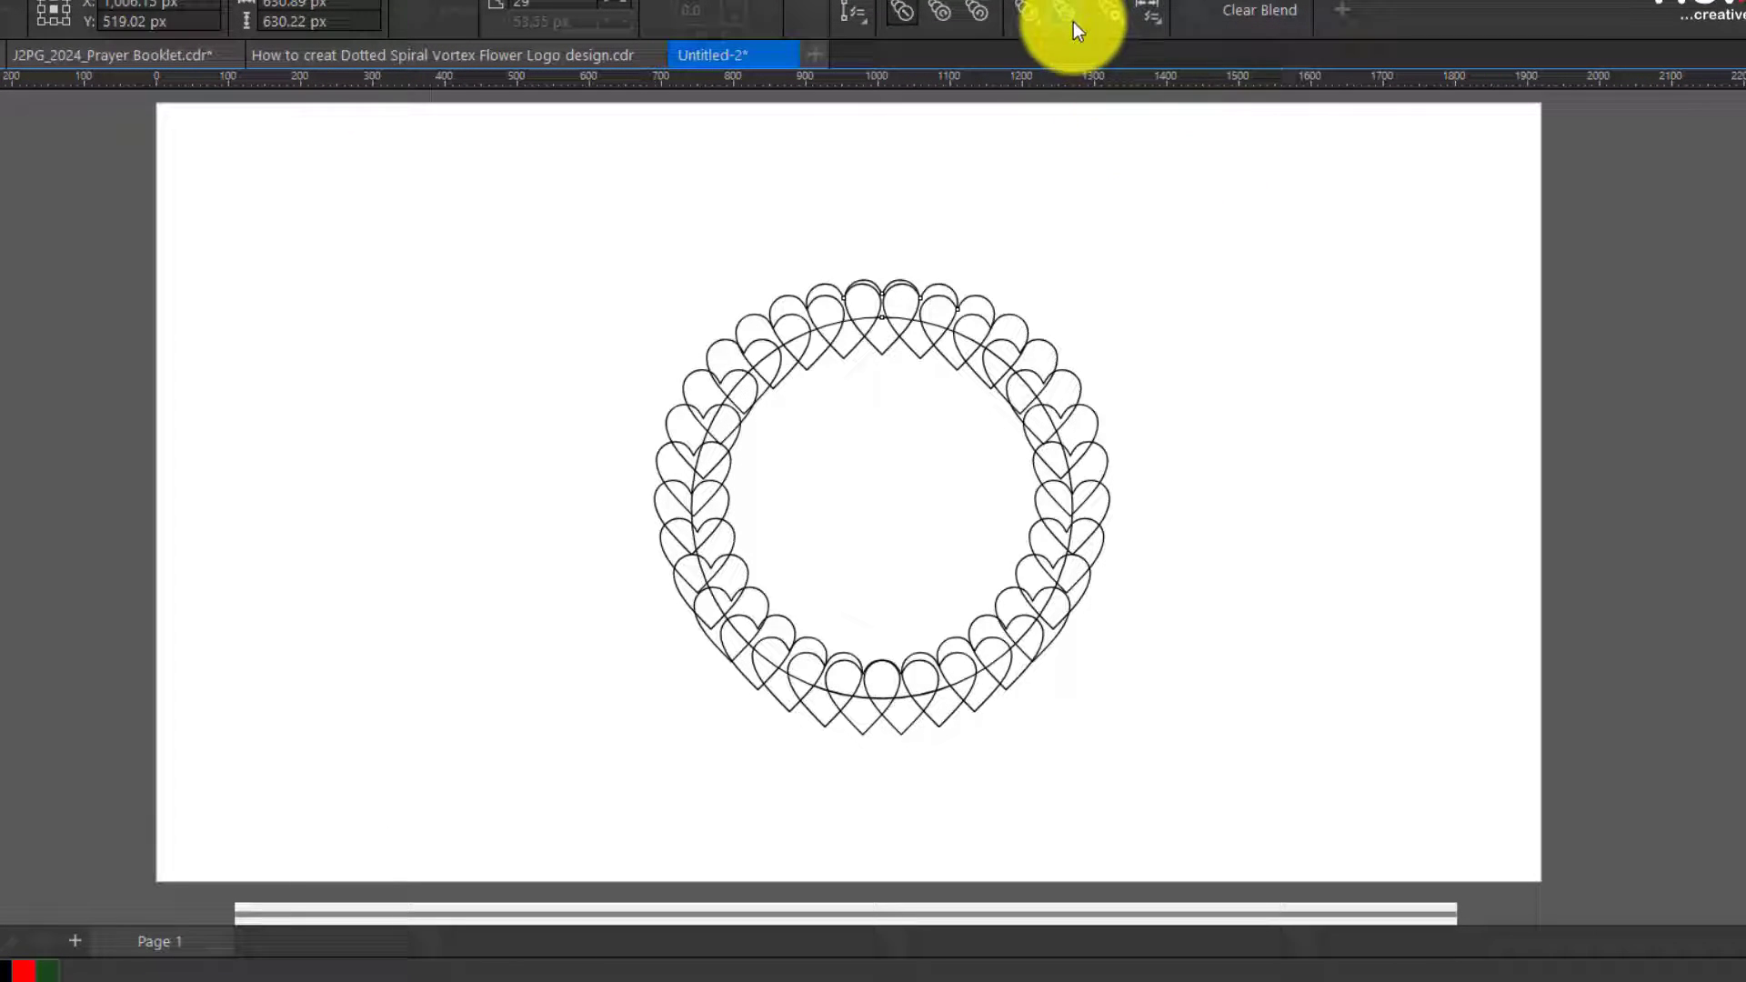
pyautogui.click(1121, 23)
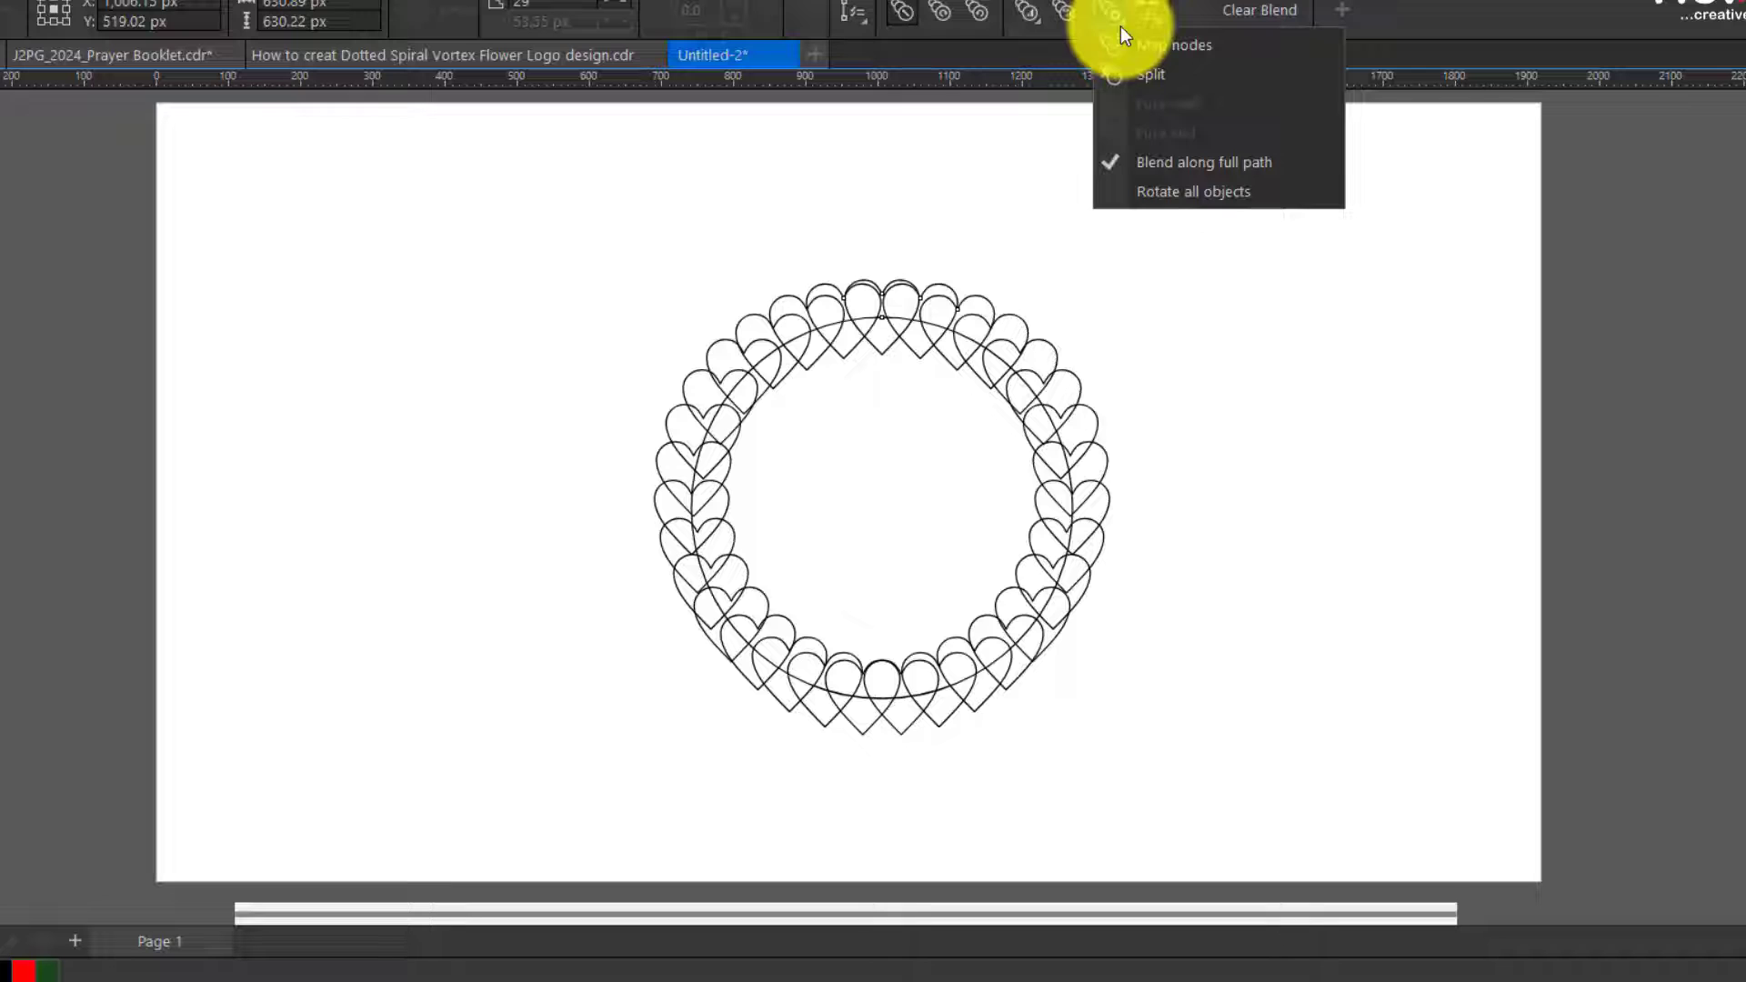
pyautogui.click(1191, 195)
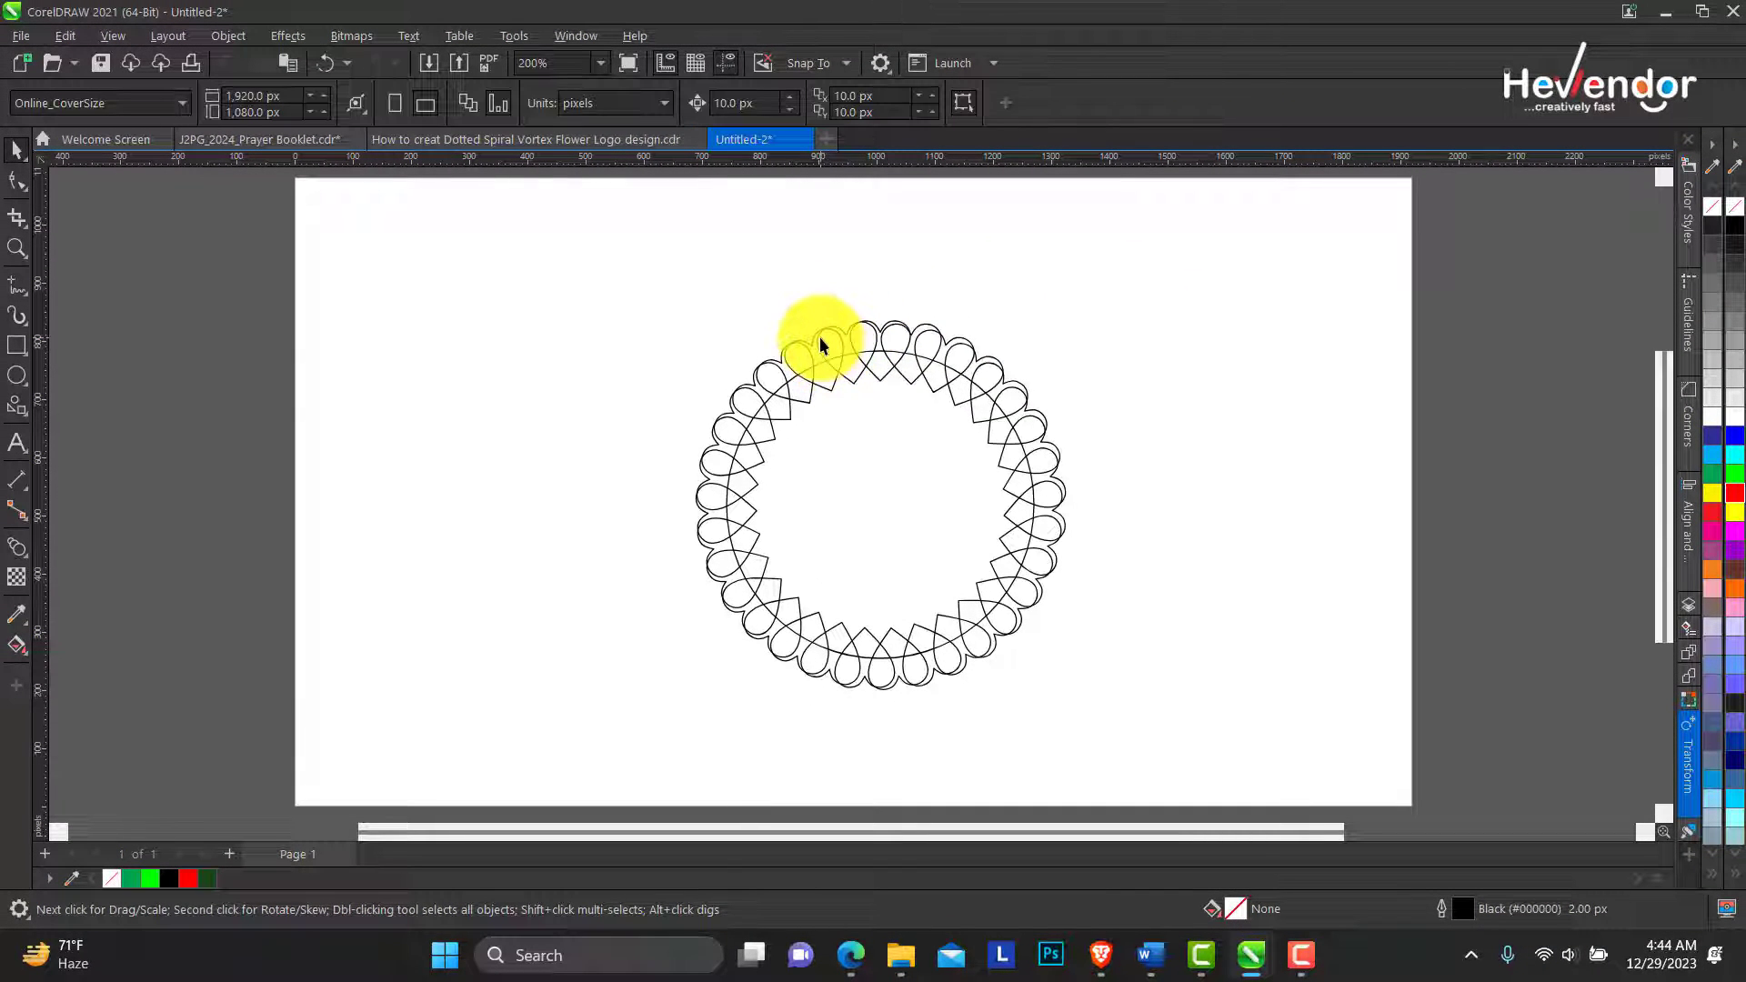
# Step: Reduce the number of steps in the circular heart blend to 12
pyautogui.click(810, 343)
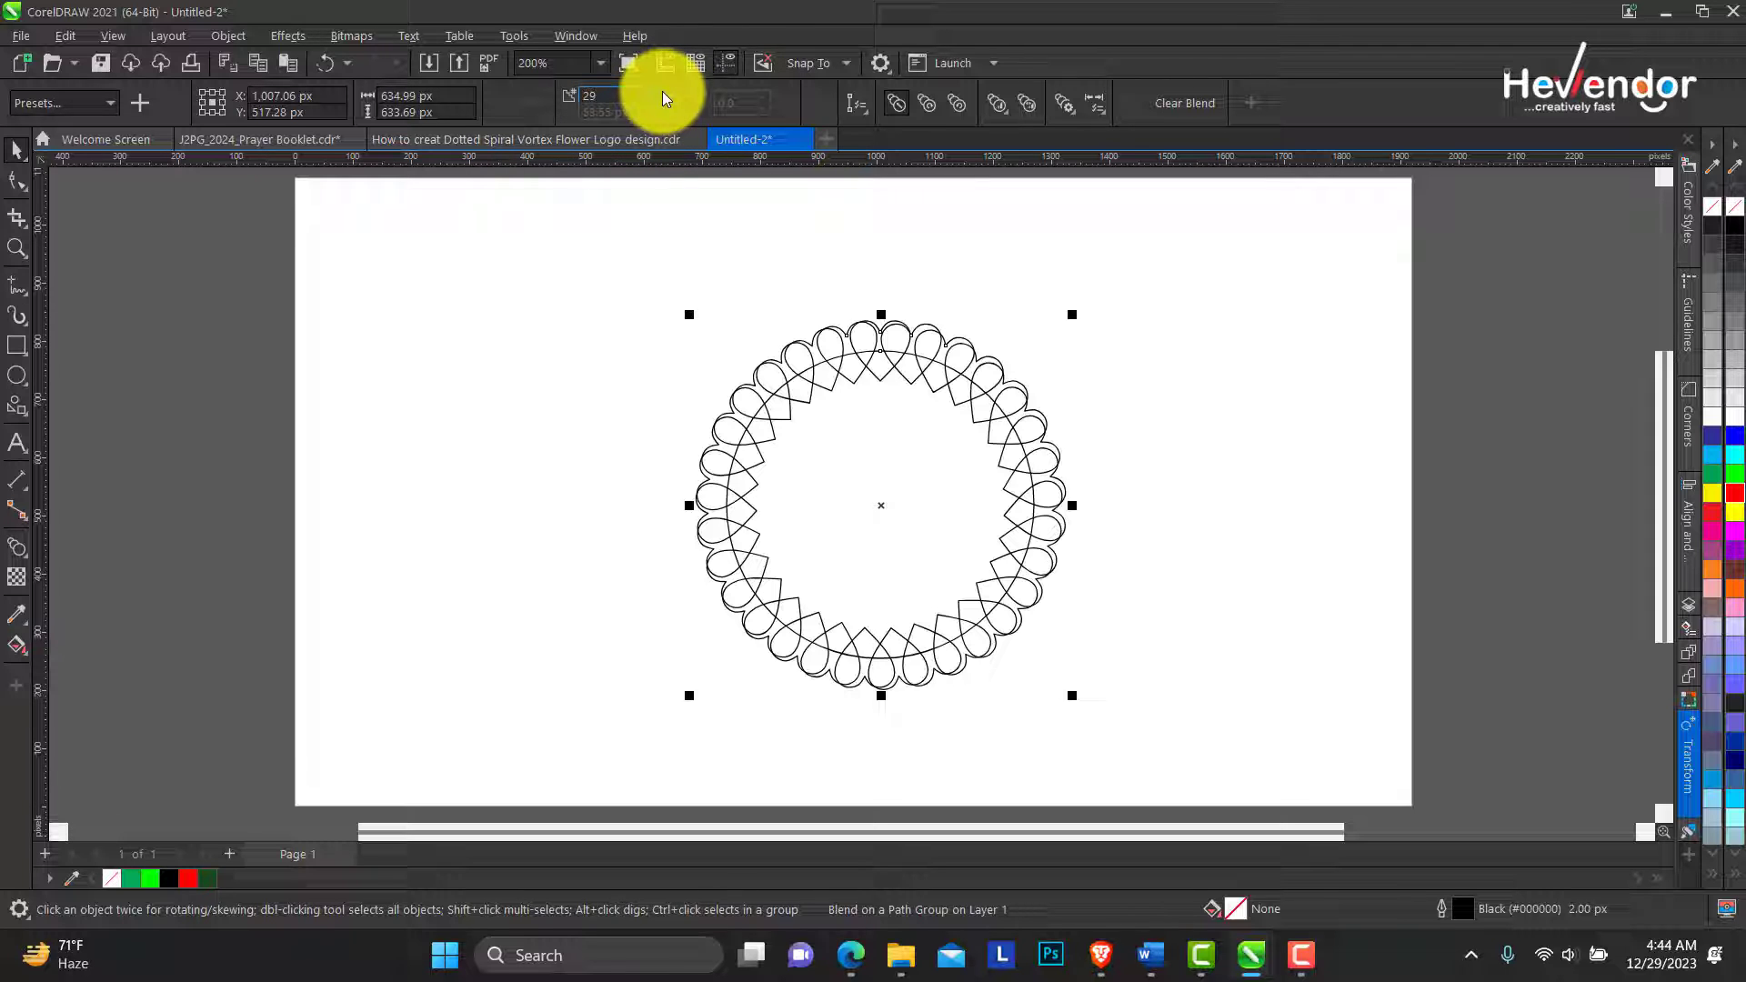
pyautogui.scroll(-9, 660, 93)
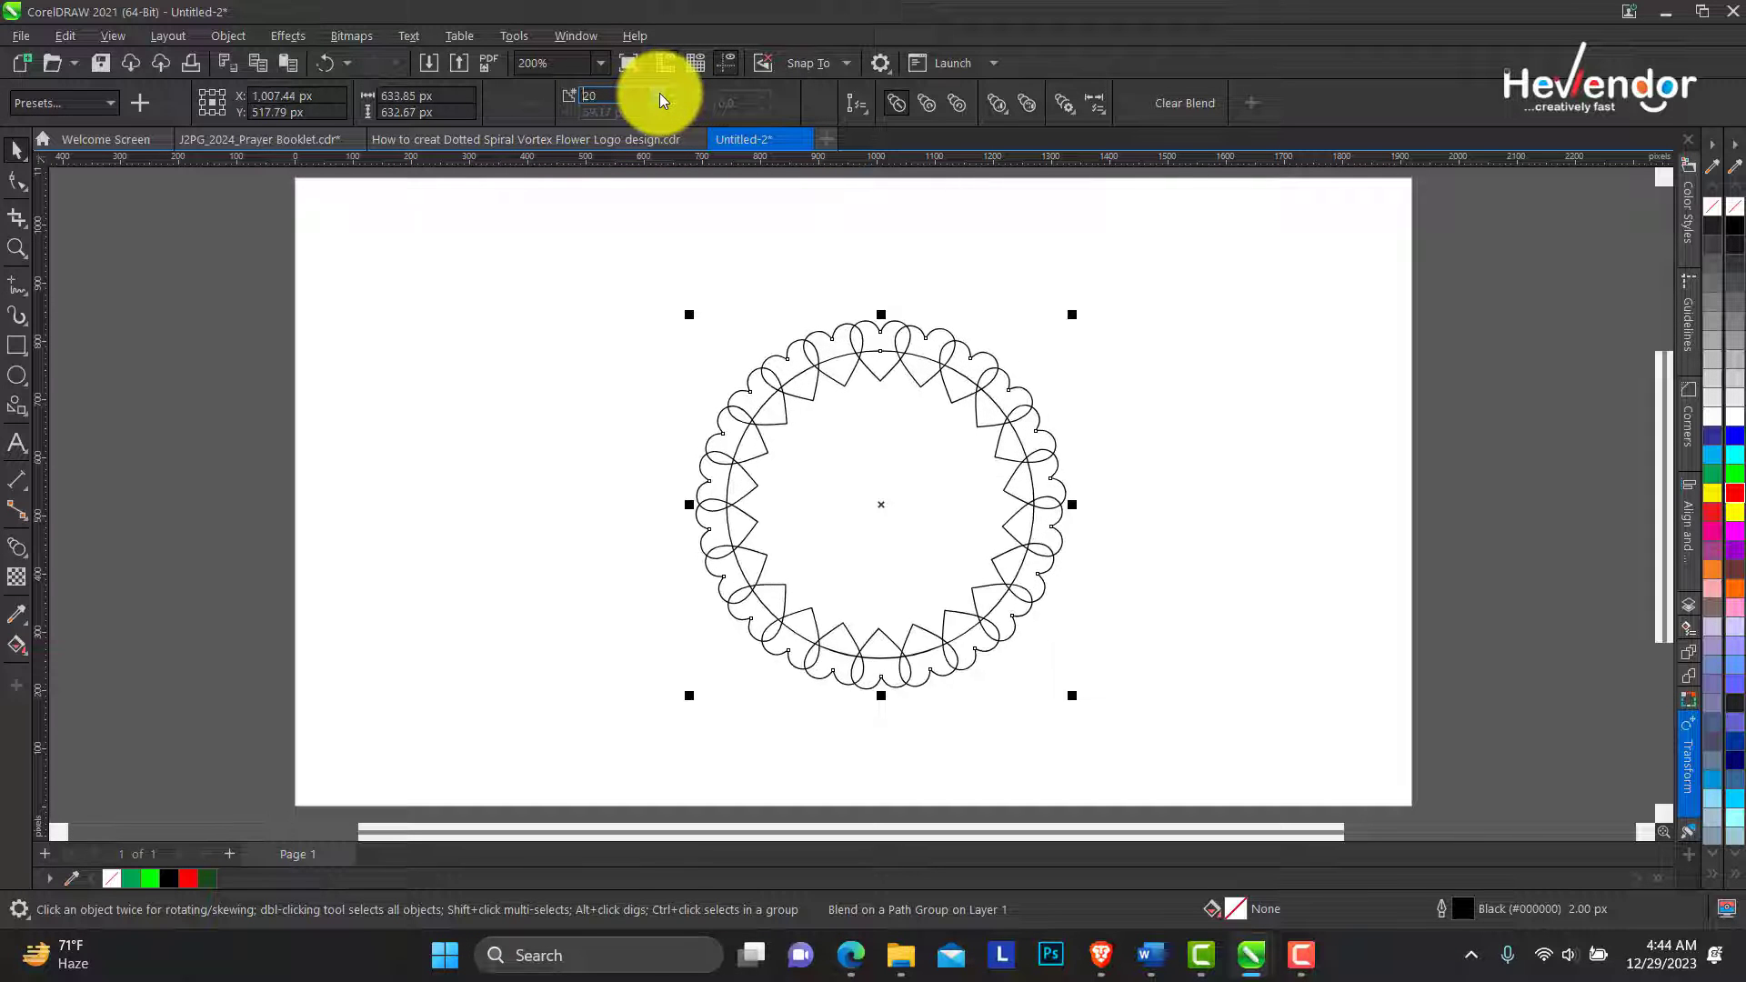
pyautogui.scroll(-7, 658, 93)
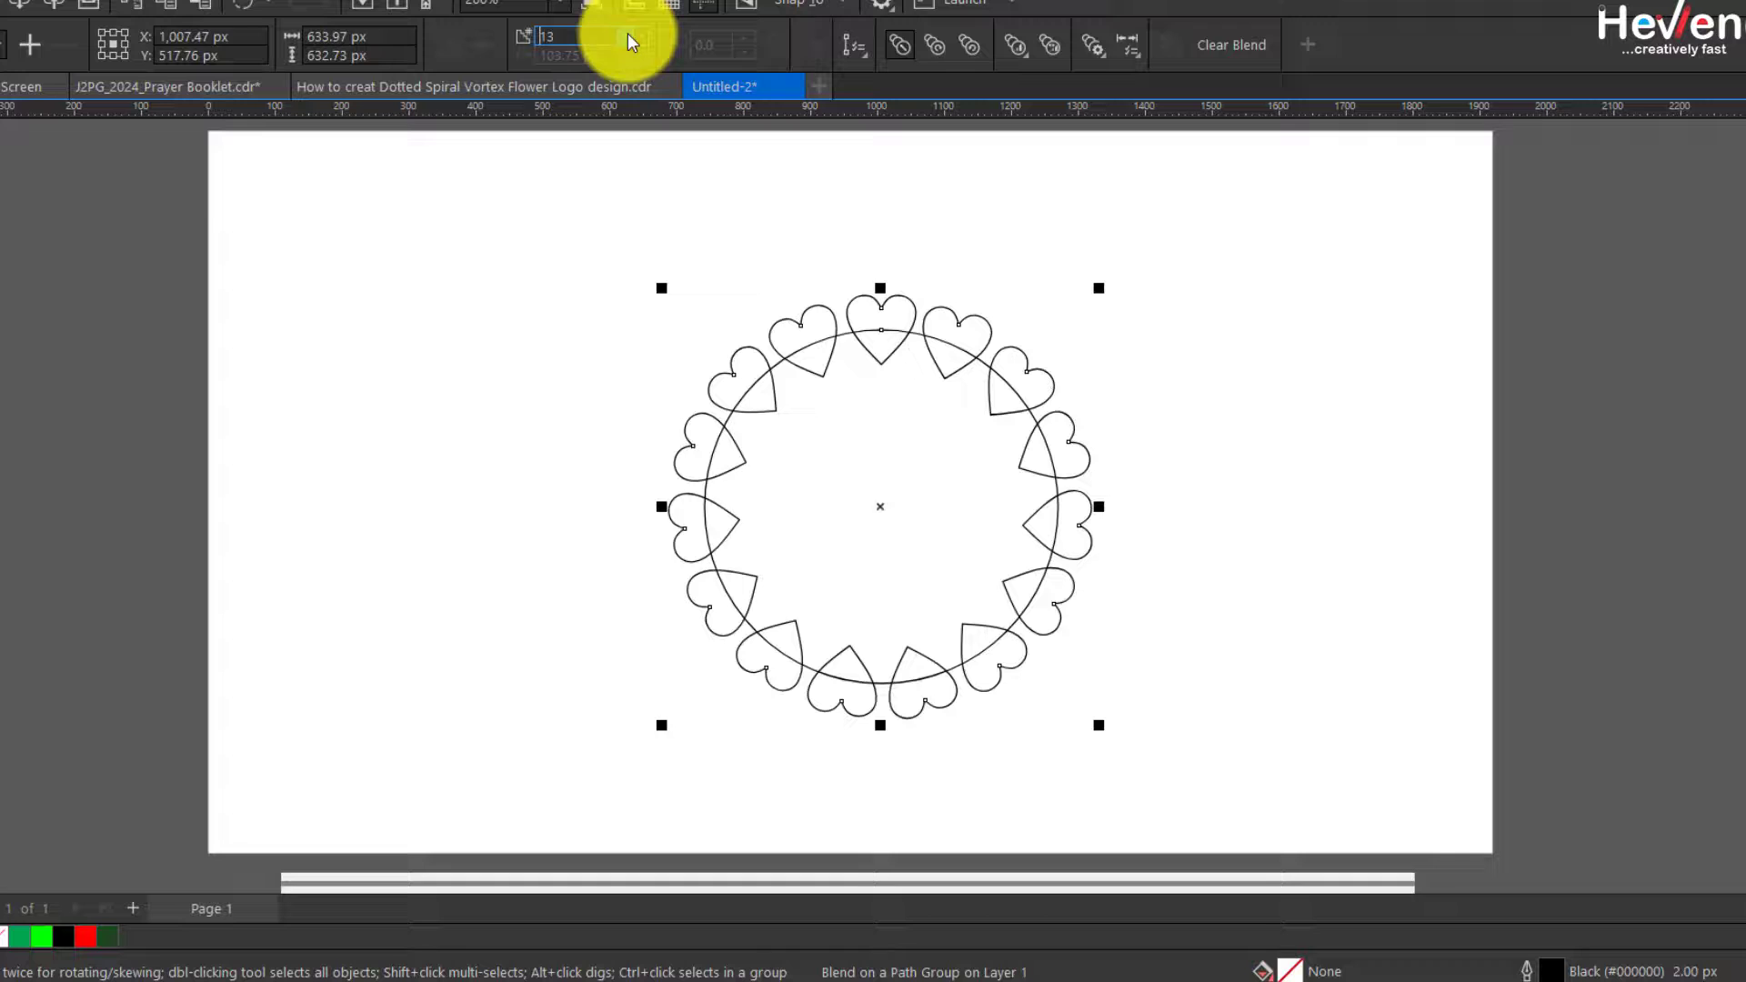
pyautogui.scroll(-1, 628, 32)
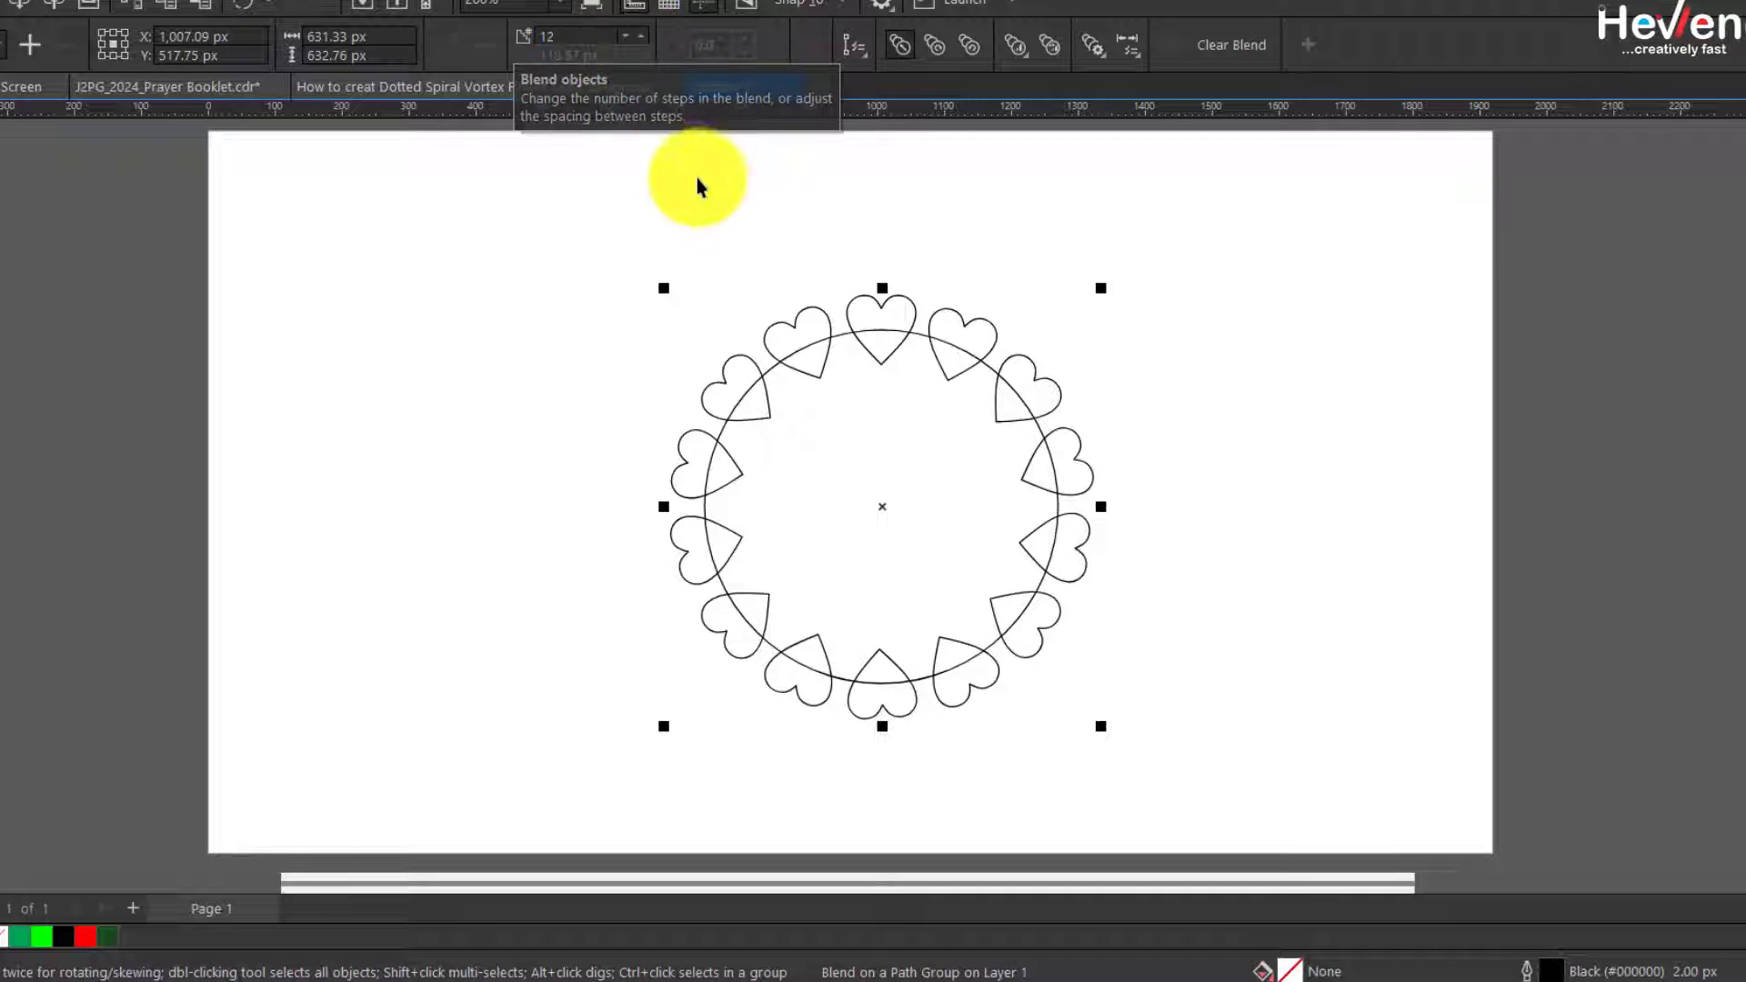
# Step: Rotate the control heart at the top of the circle to about 270 degrees
pyautogui.click(874, 306)
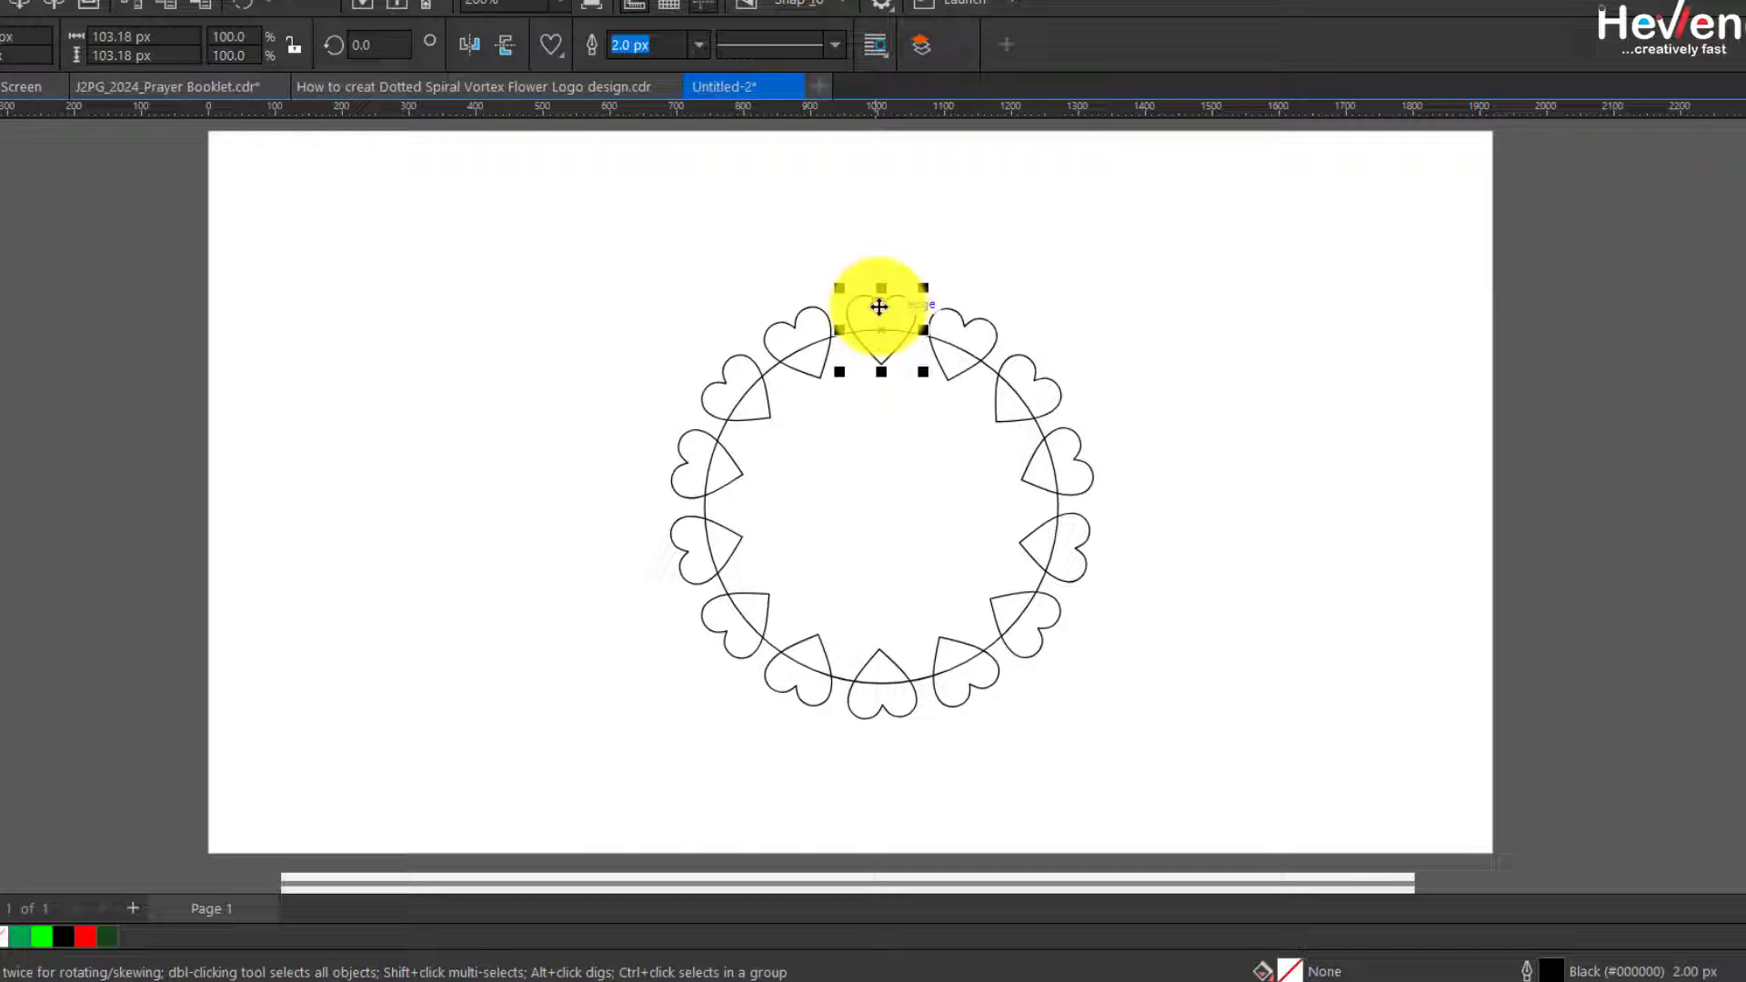
pyautogui.click(879, 306)
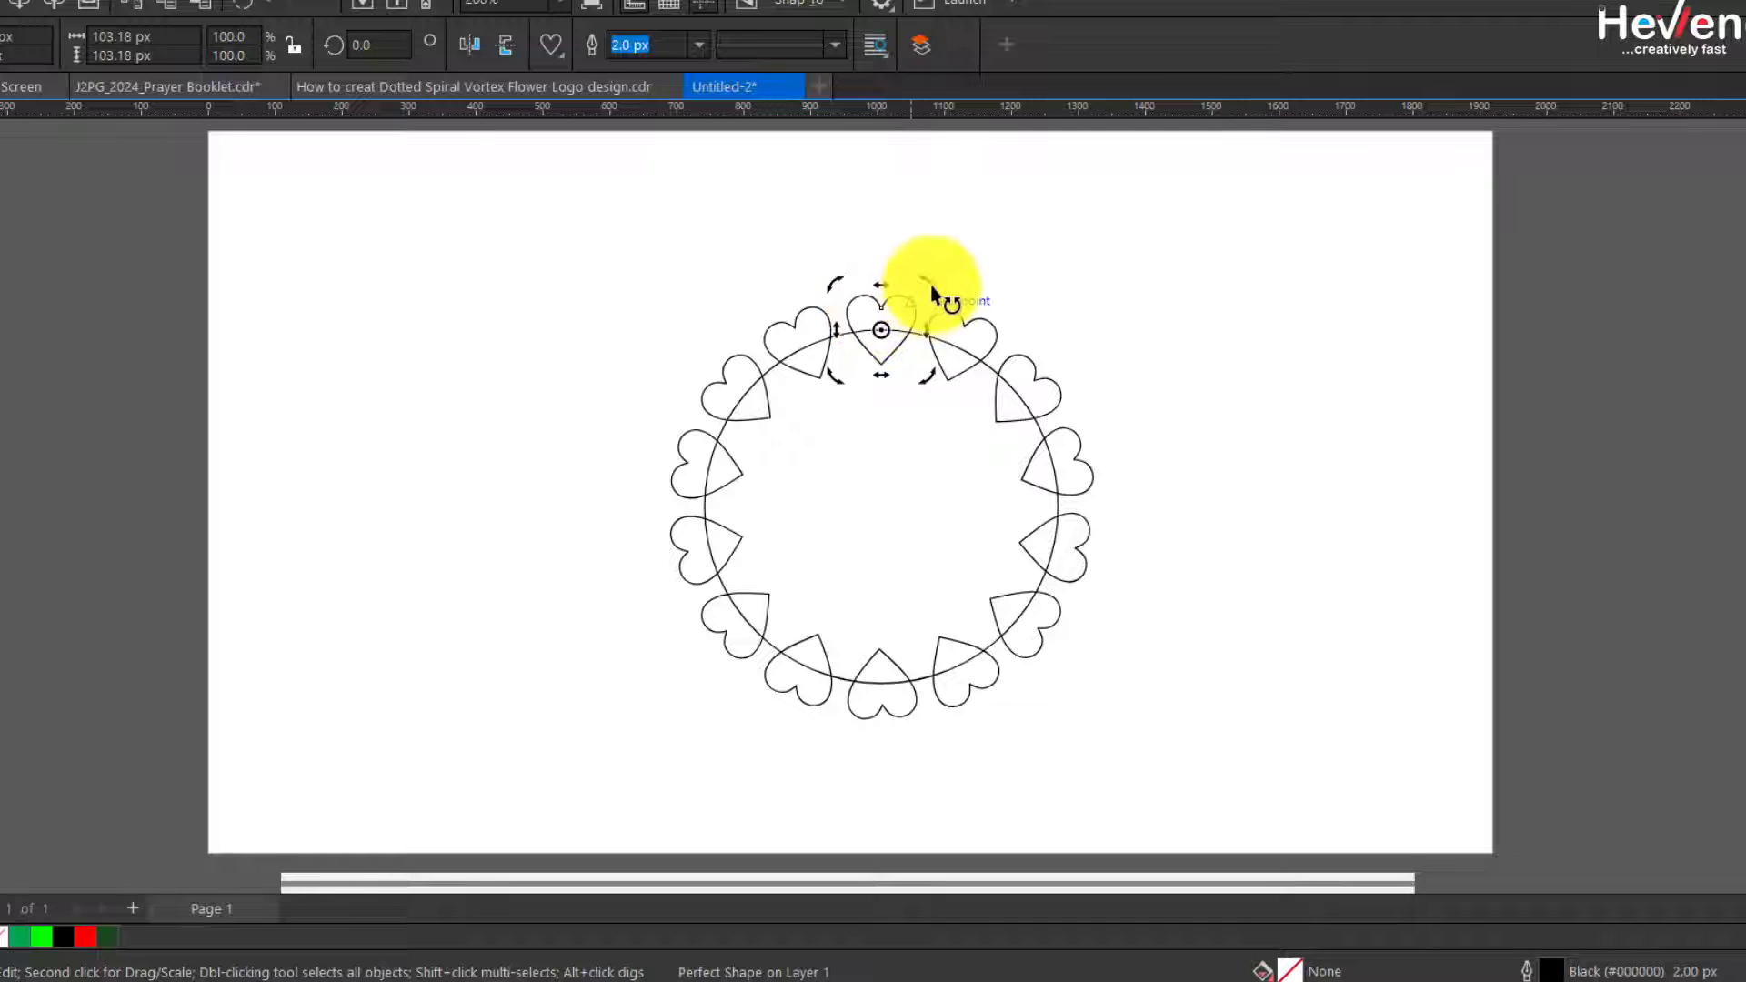
pyautogui.moveTo(932, 287); pyautogui.dragTo(935, 384)
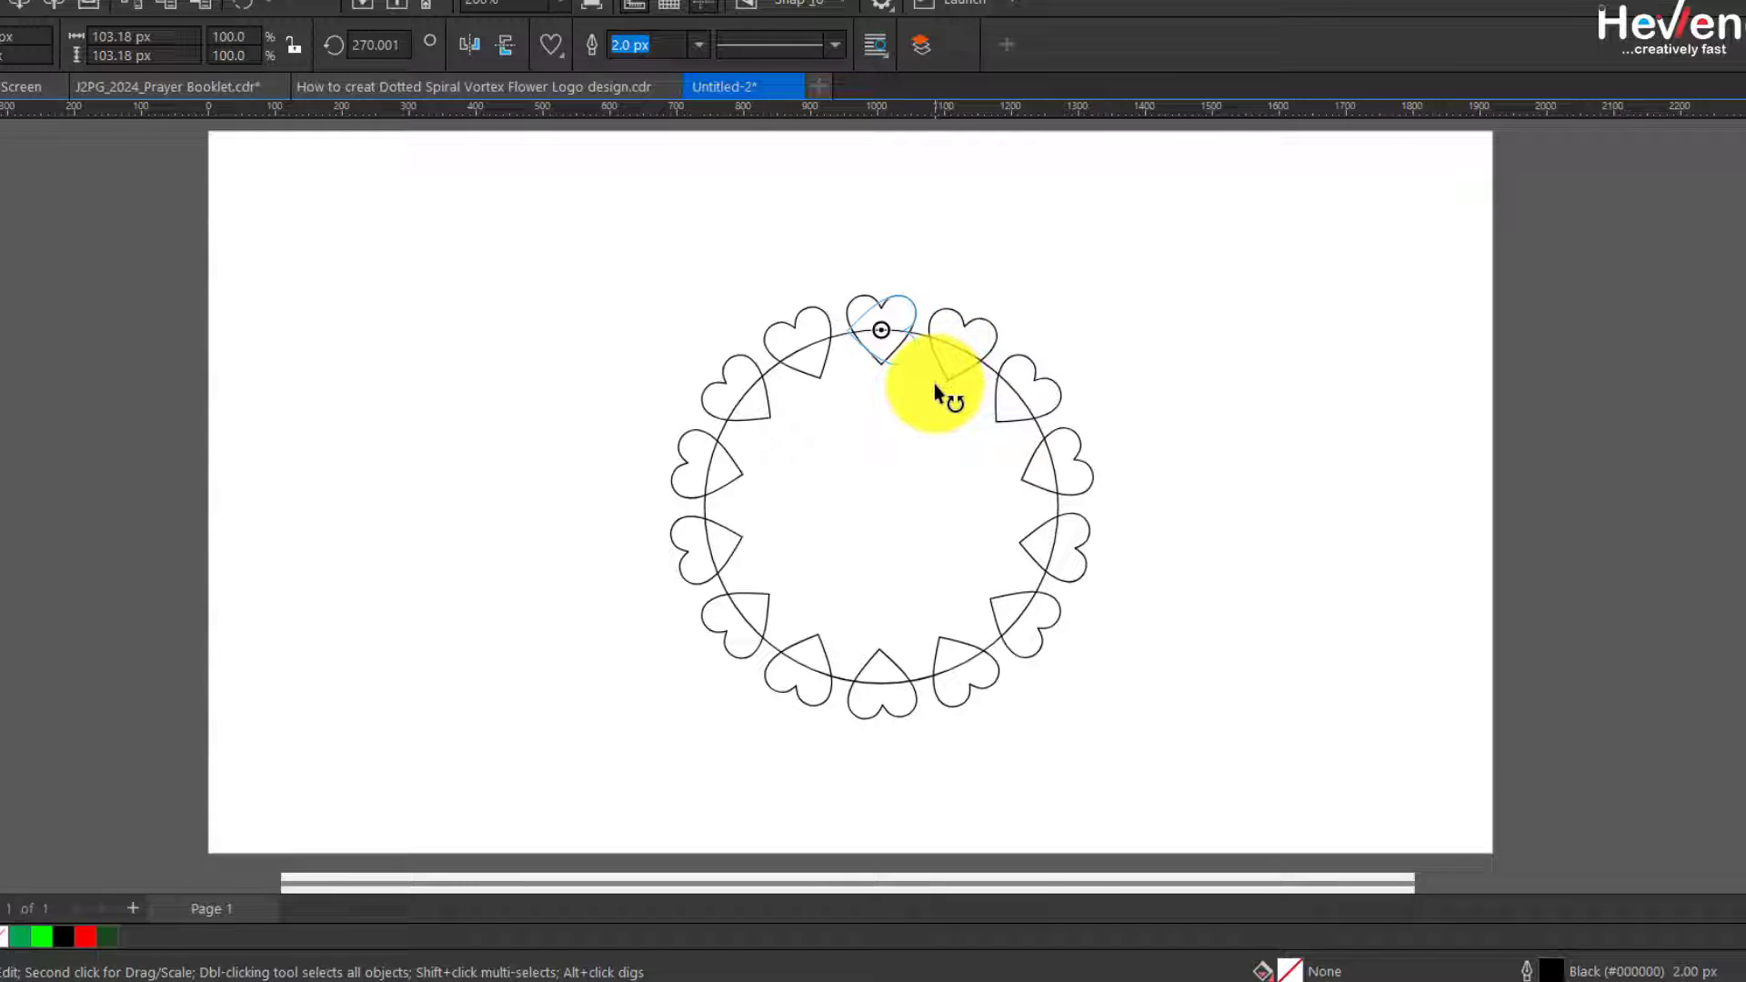
# Step: Rotate the second control heart, just right of the topmost one on the circle, to about 245 degrees
pyautogui.click(819, 340)
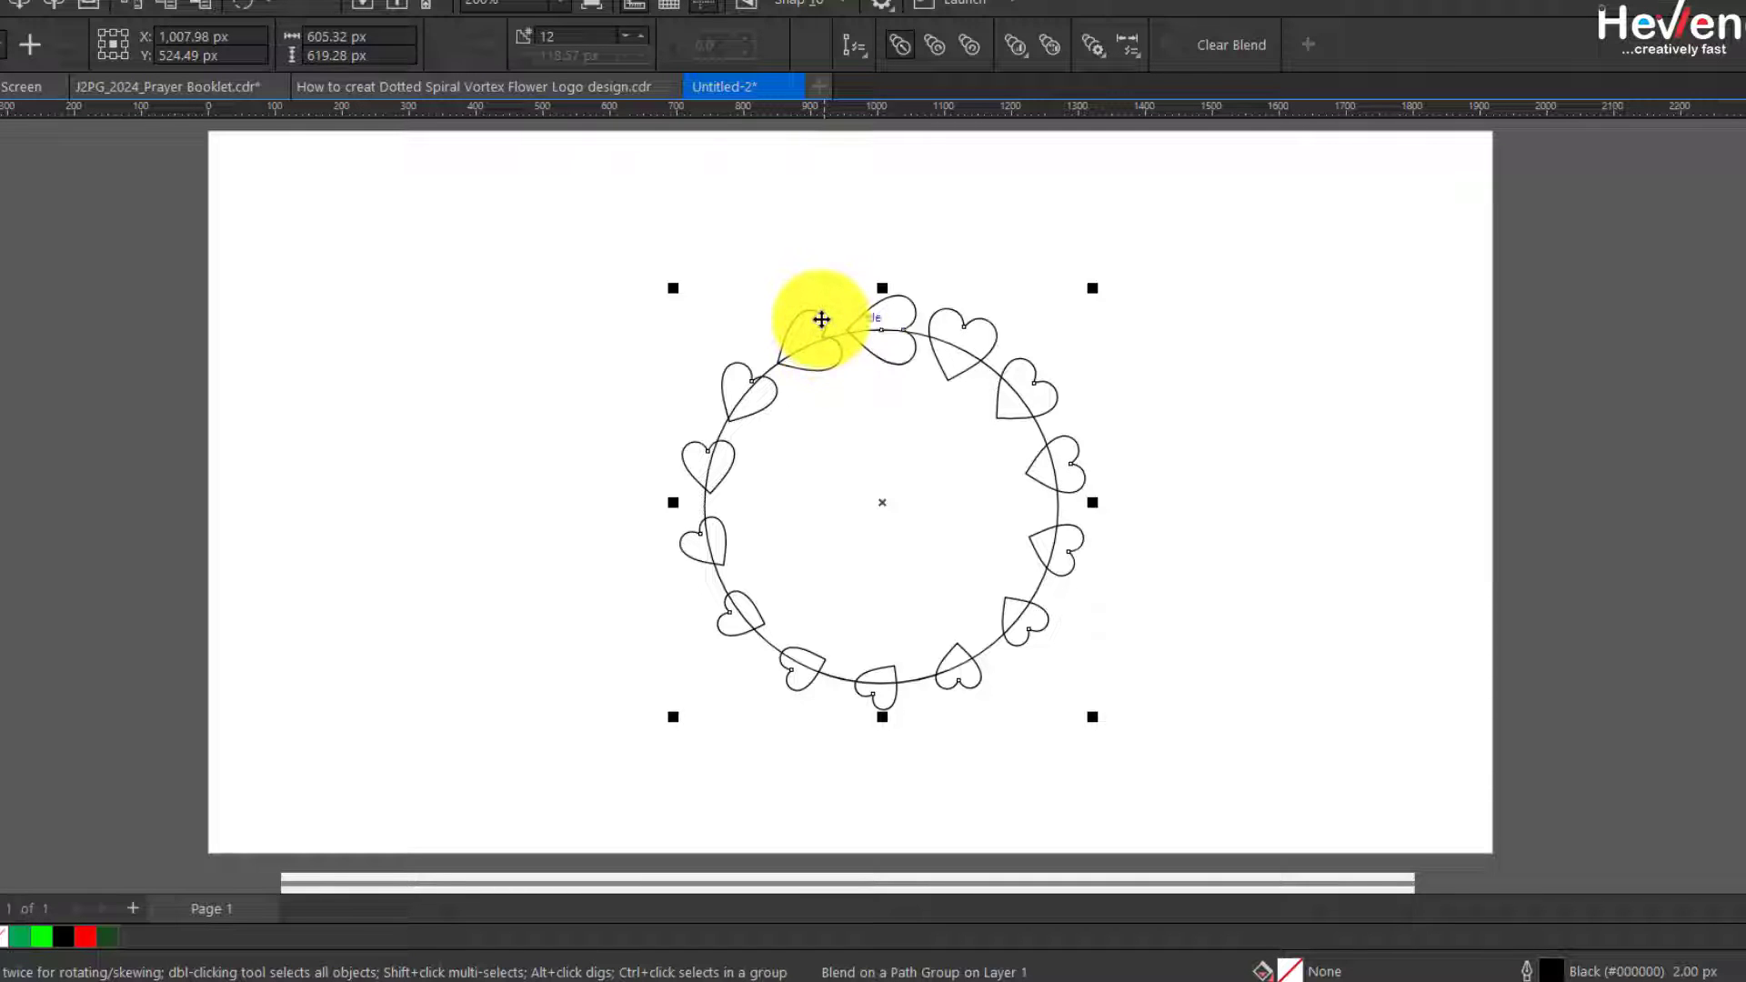
pyautogui.click(818, 318)
pyautogui.click(819, 315)
pyautogui.click(820, 317)
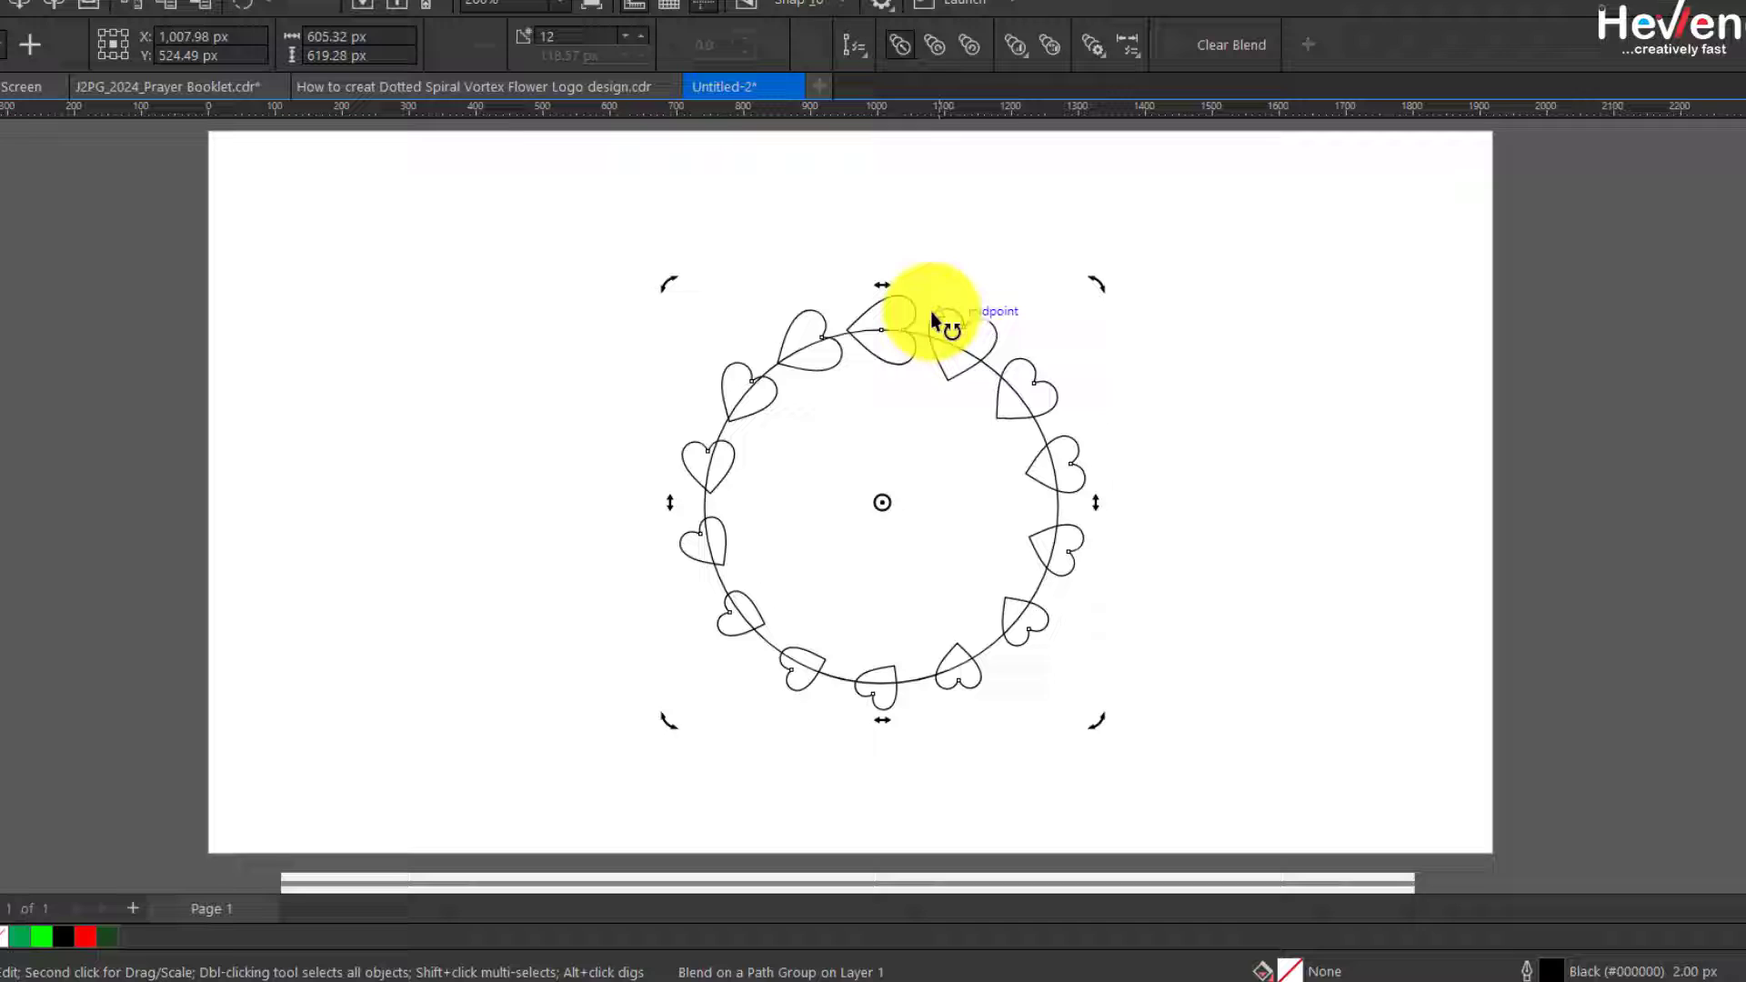
pyautogui.click(959, 320)
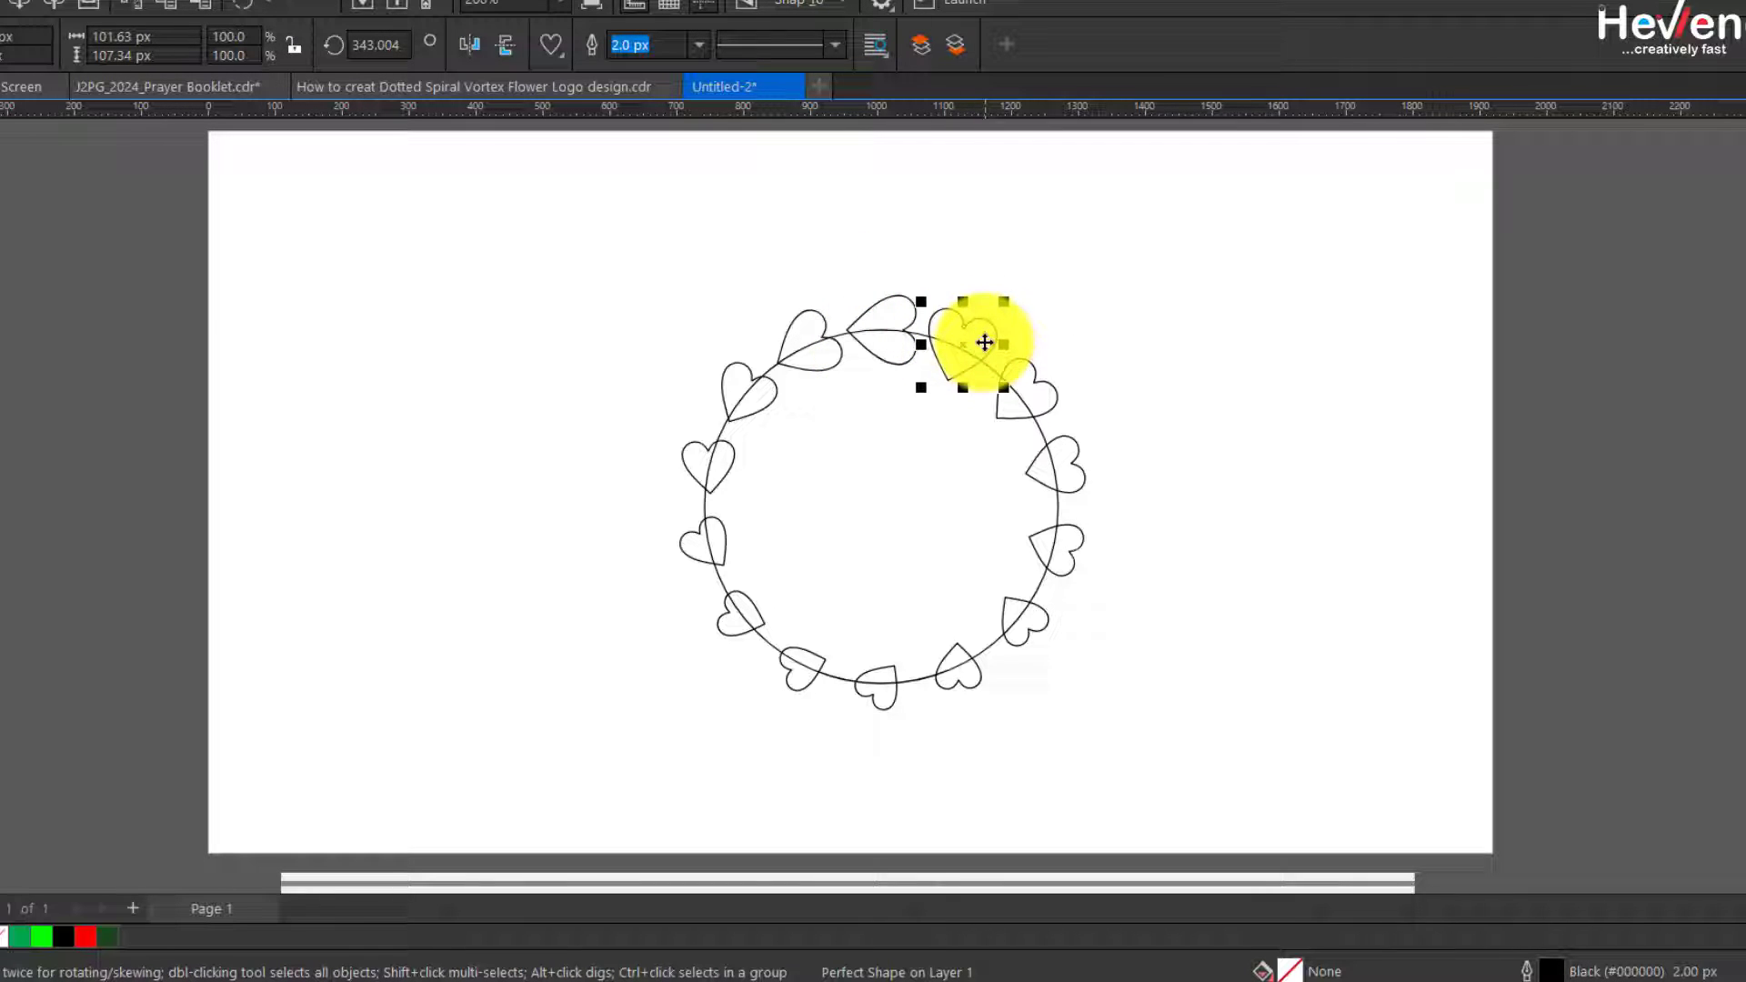
pyautogui.click(964, 347)
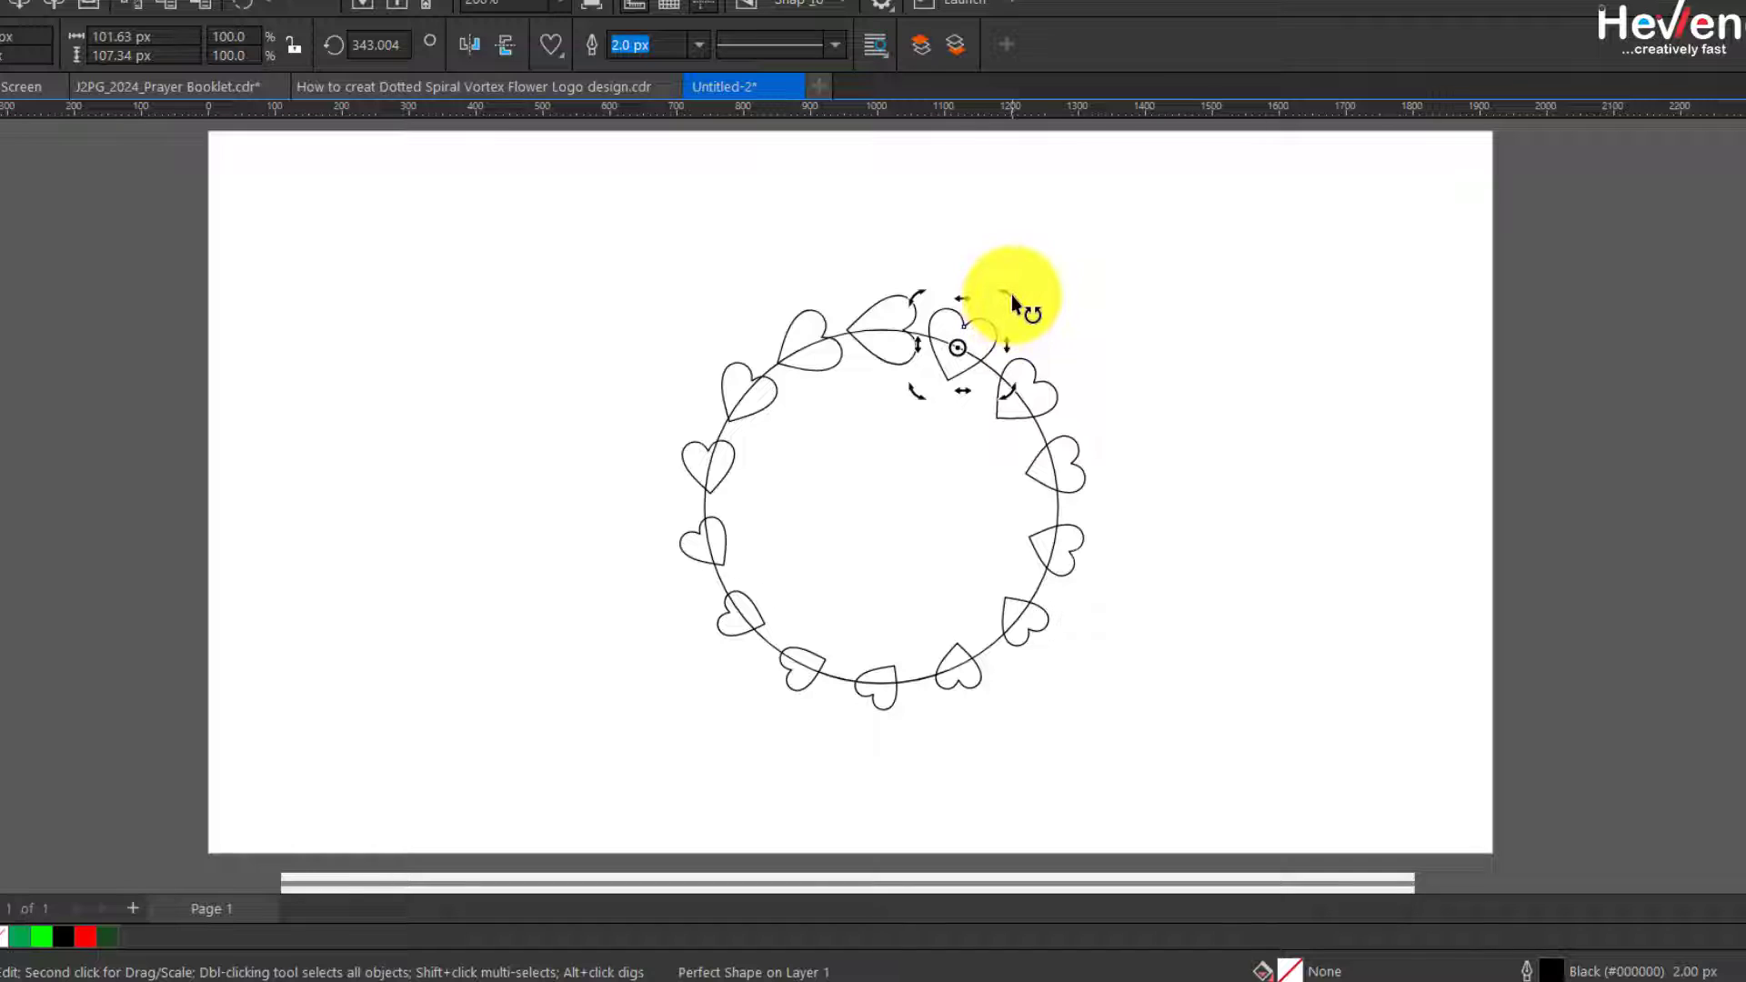
pyautogui.moveTo(1013, 297); pyautogui.dragTo(927, 392)
pyautogui.click(969, 232)
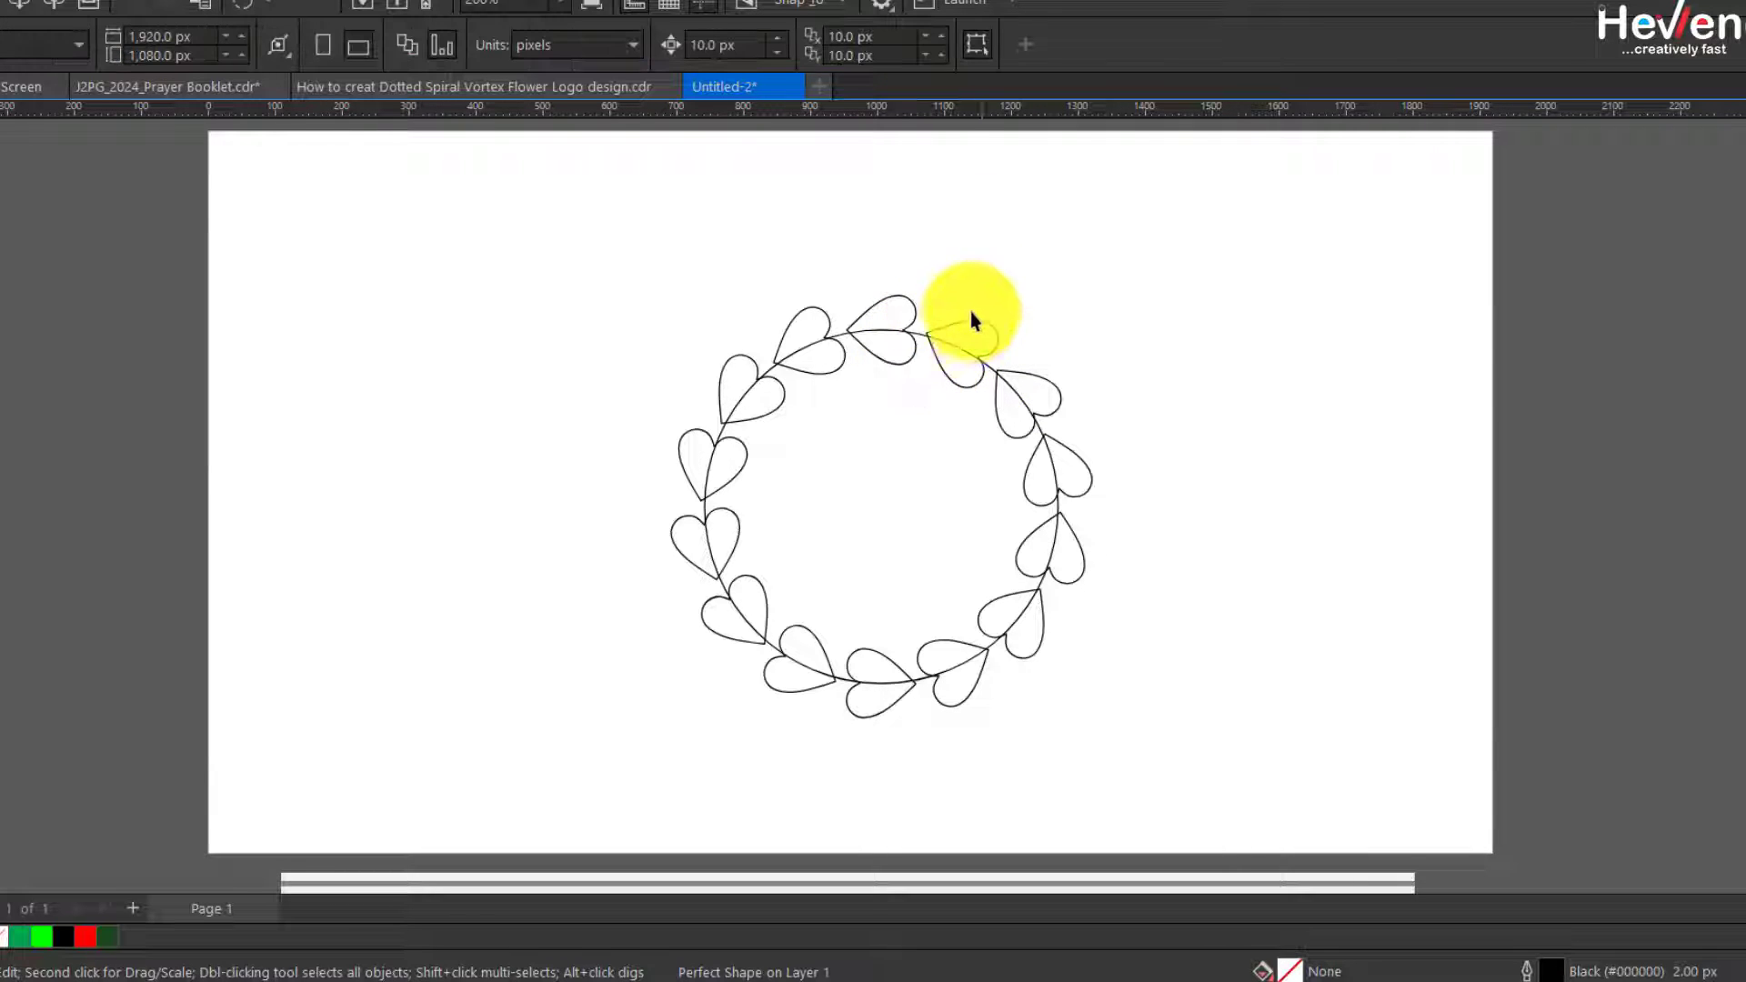
# Step: Try to fill the entire circular heart blend with red
pyautogui.click(938, 335)
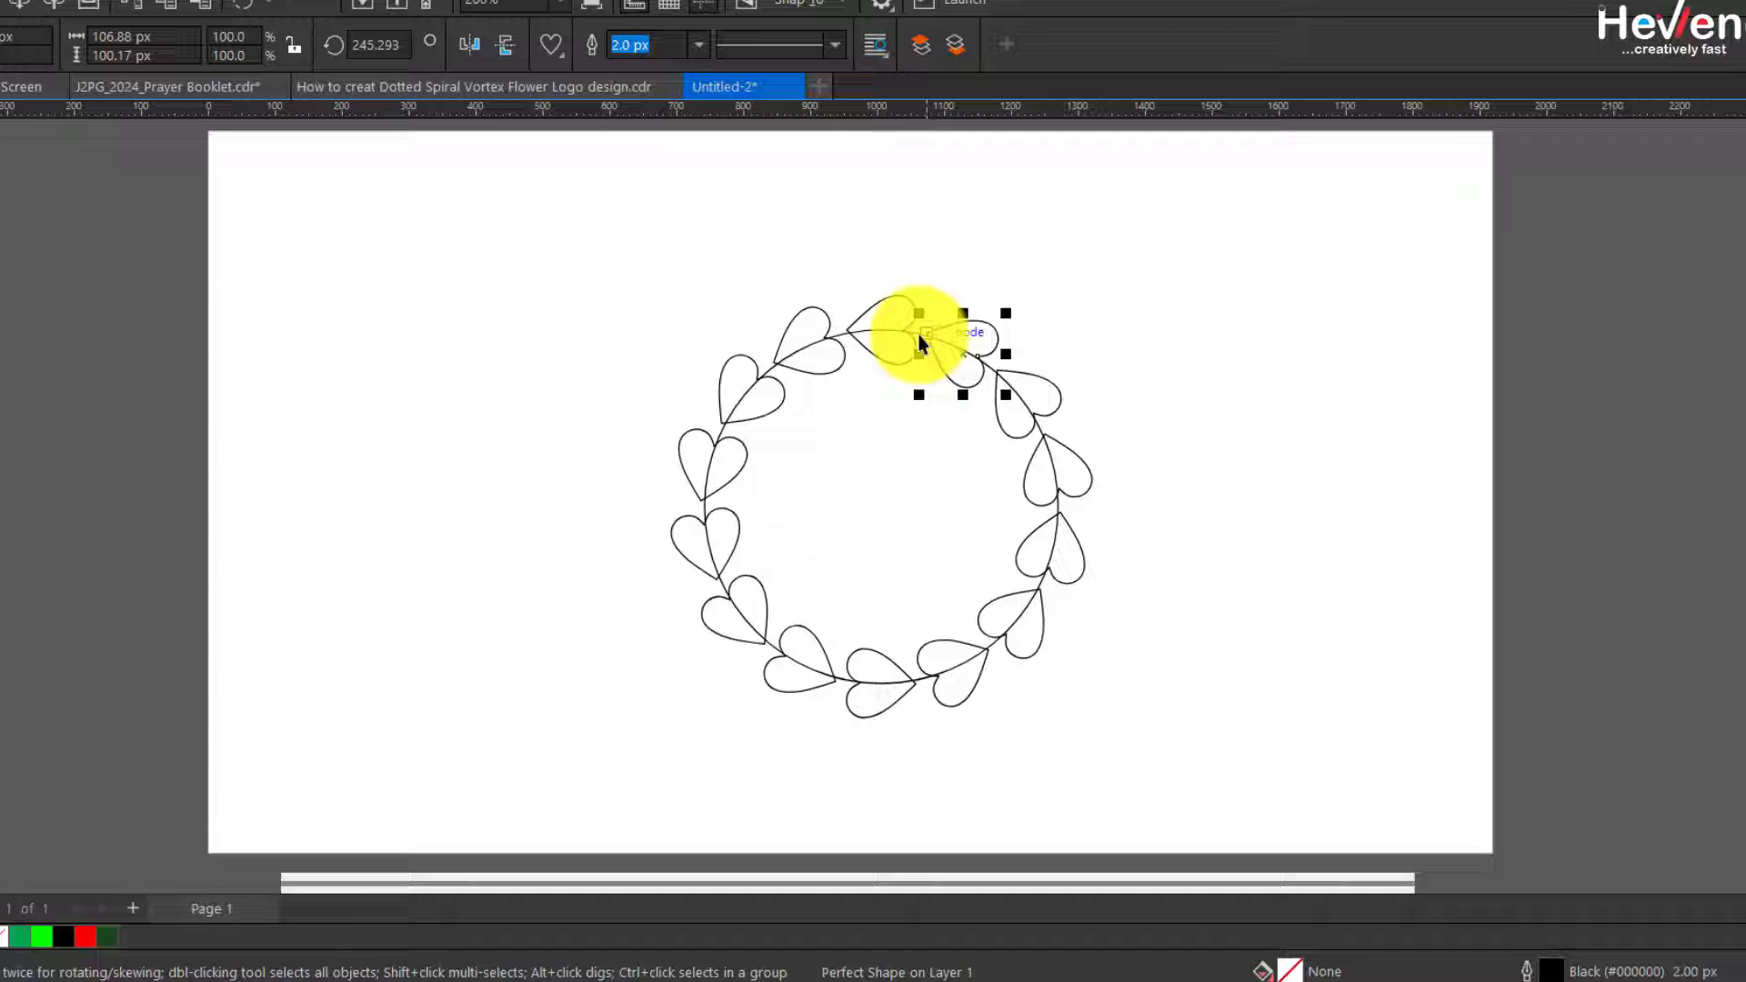
pyautogui.click(914, 329)
pyautogui.click(900, 312)
pyautogui.click(898, 308)
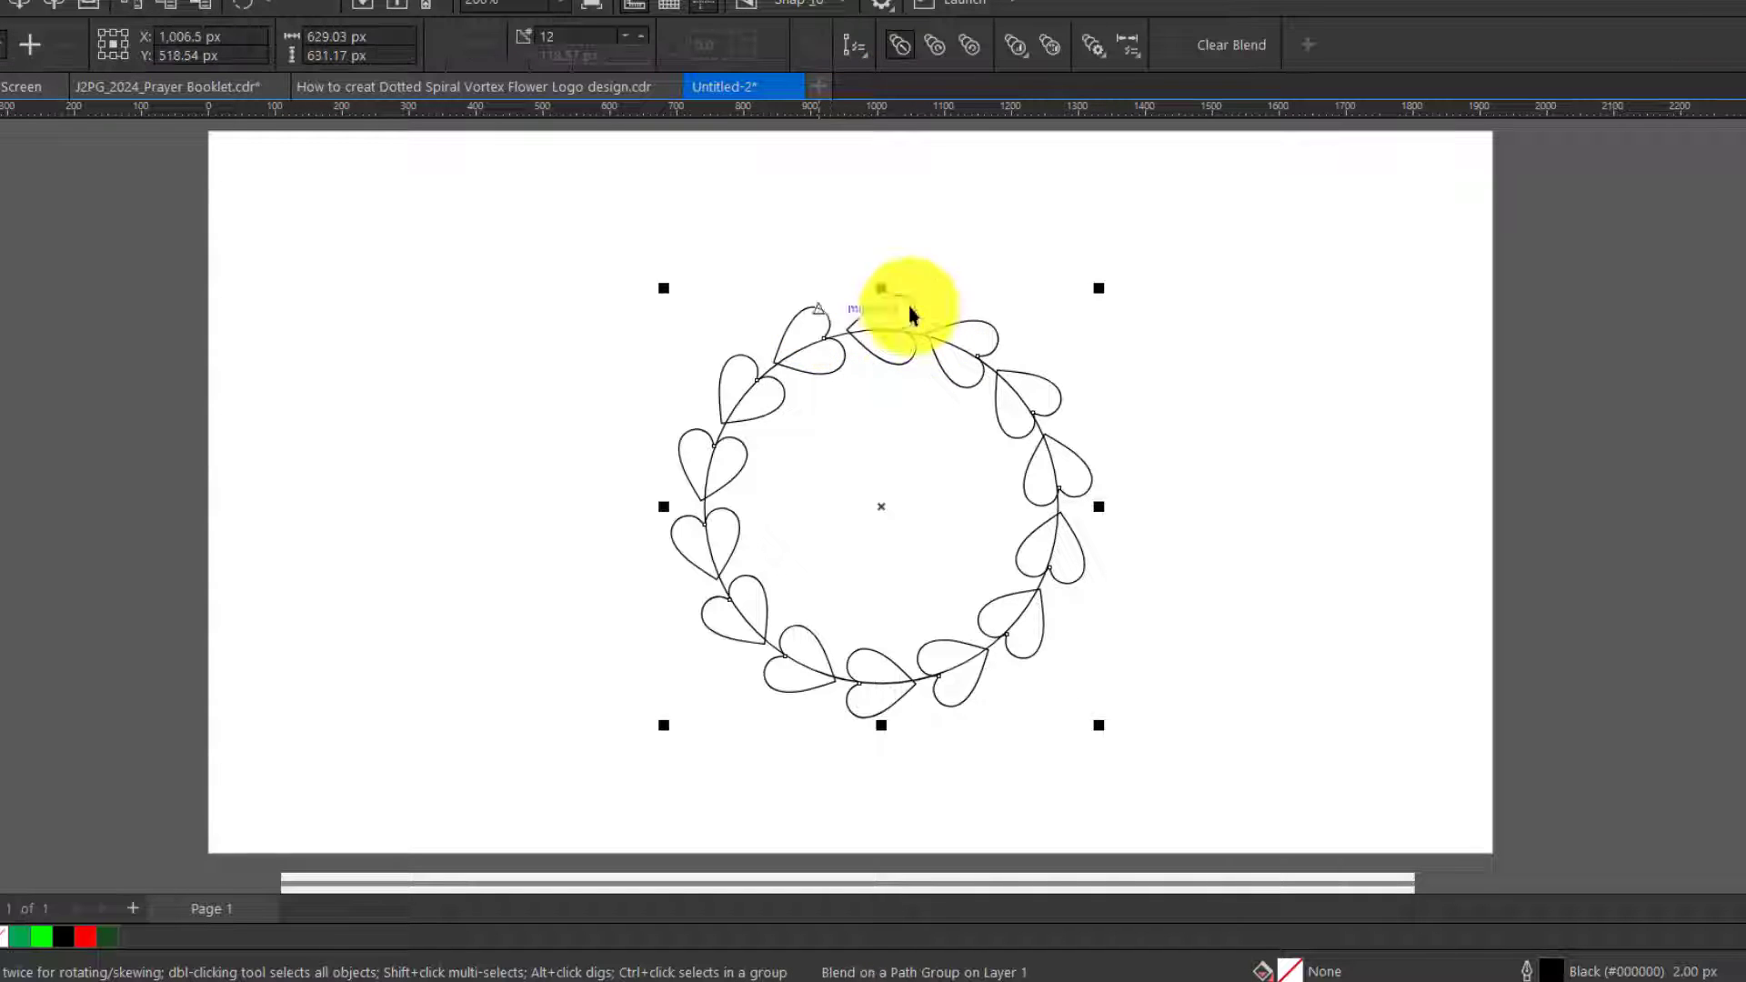
pyautogui.click(1742, 473)
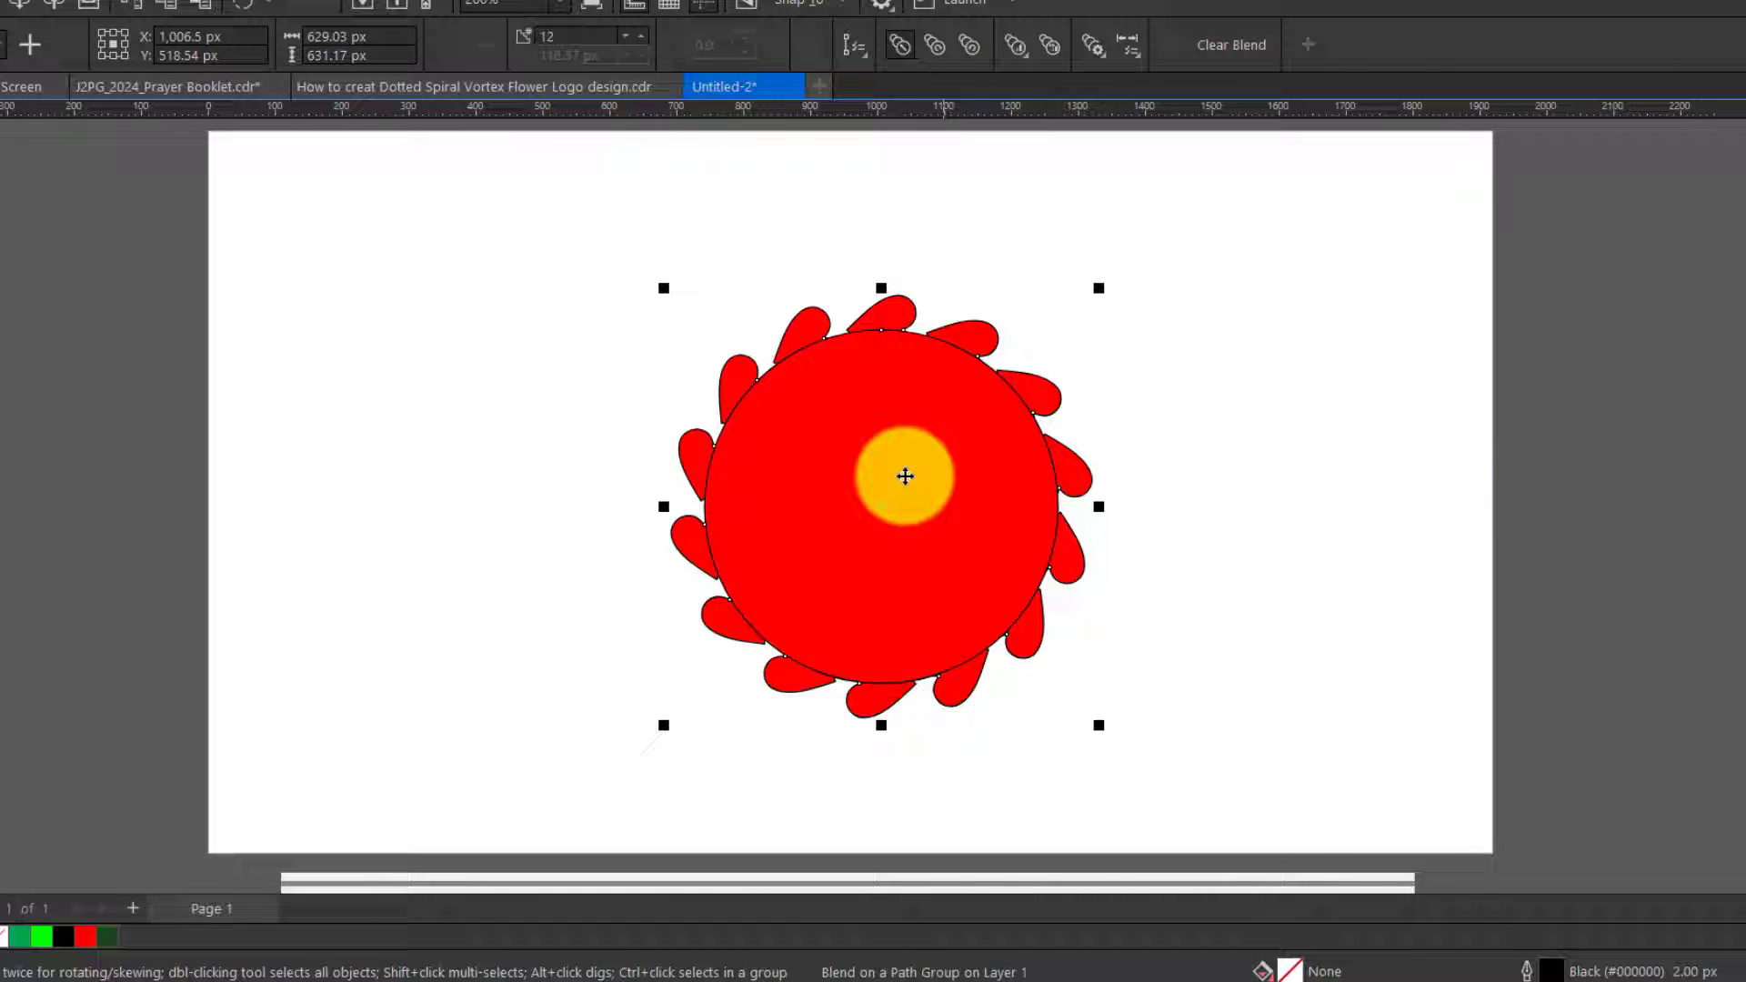
pyautogui.hotkey('ctrl', 'z')
pyautogui.click(911, 306)
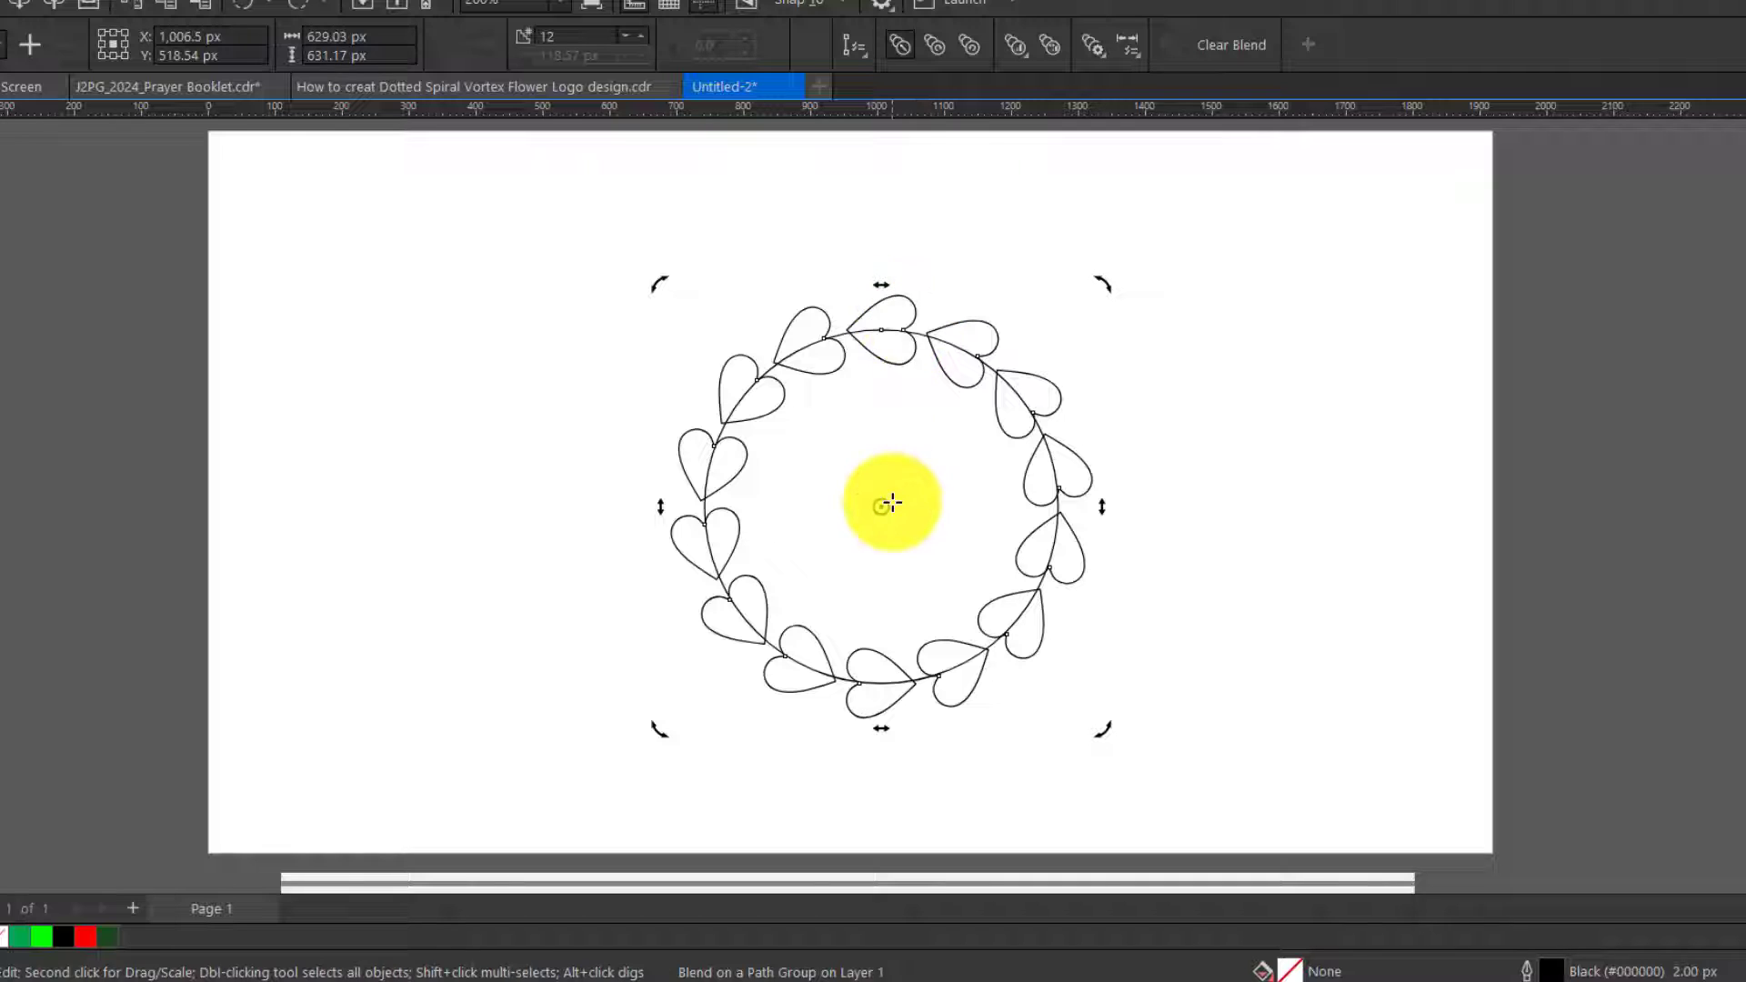
# Step: Try to move a blended heart near the circle's upper left away from the path
pyautogui.click(822, 320)
pyautogui.click(772, 382)
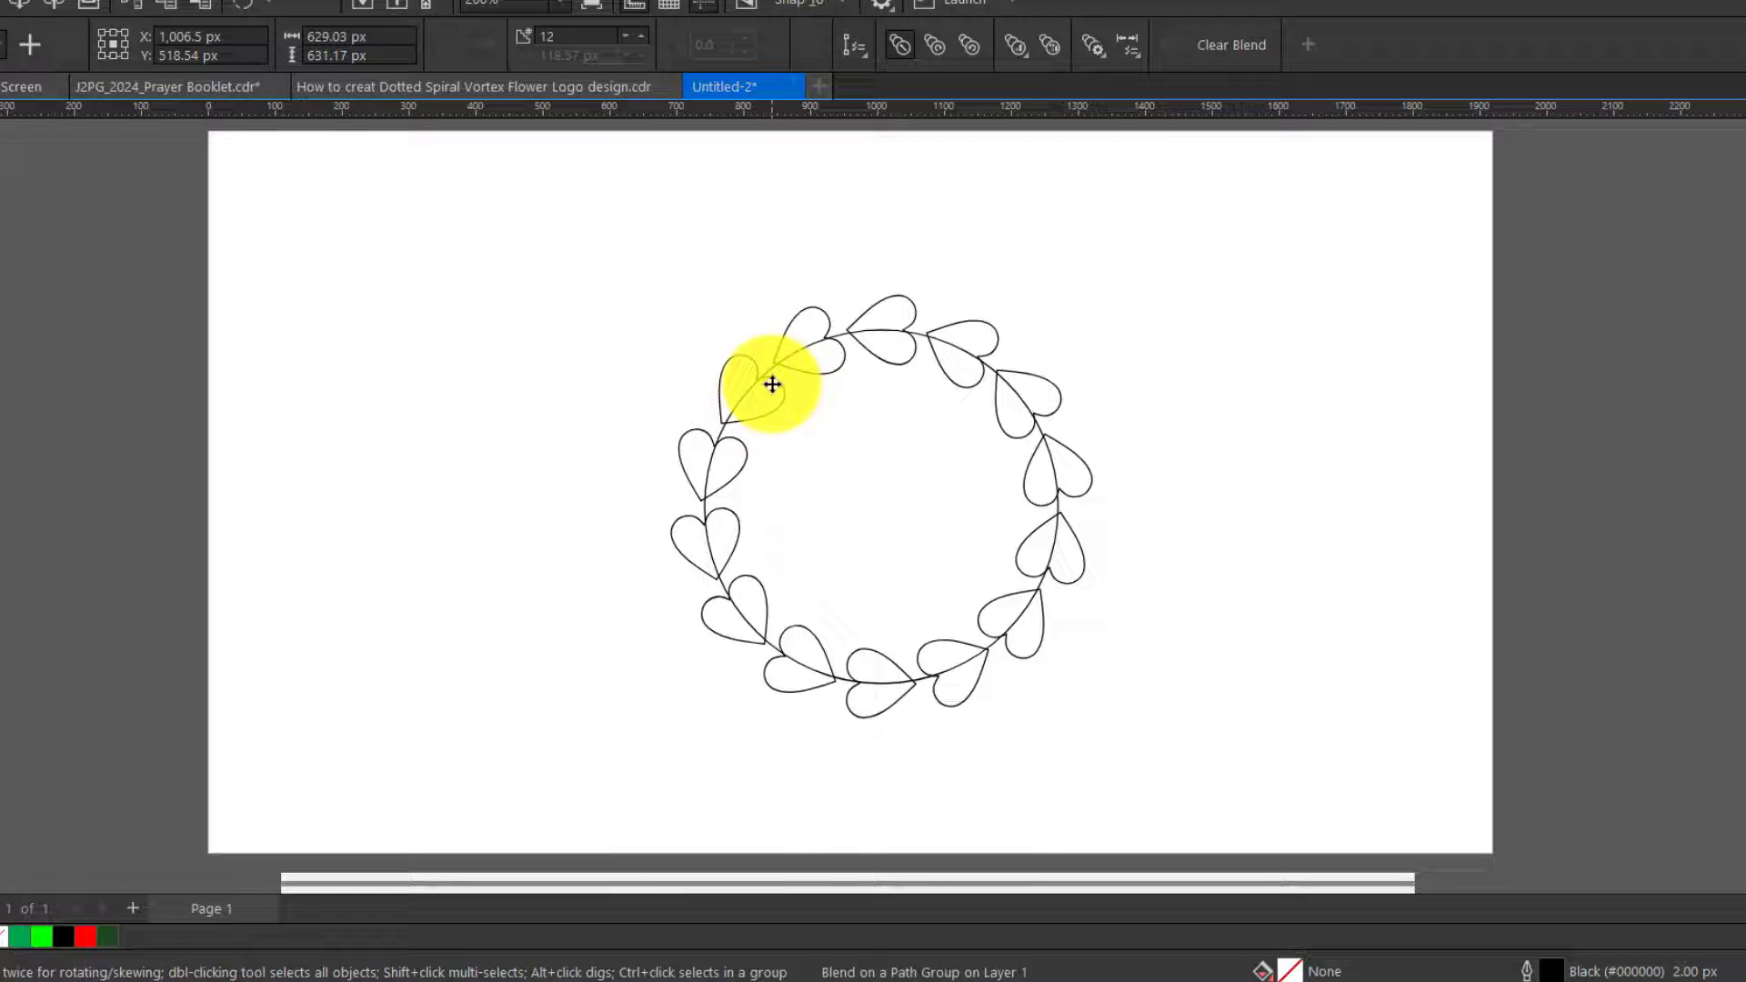
pyautogui.moveTo(771, 370); pyautogui.dragTo(627, 357)
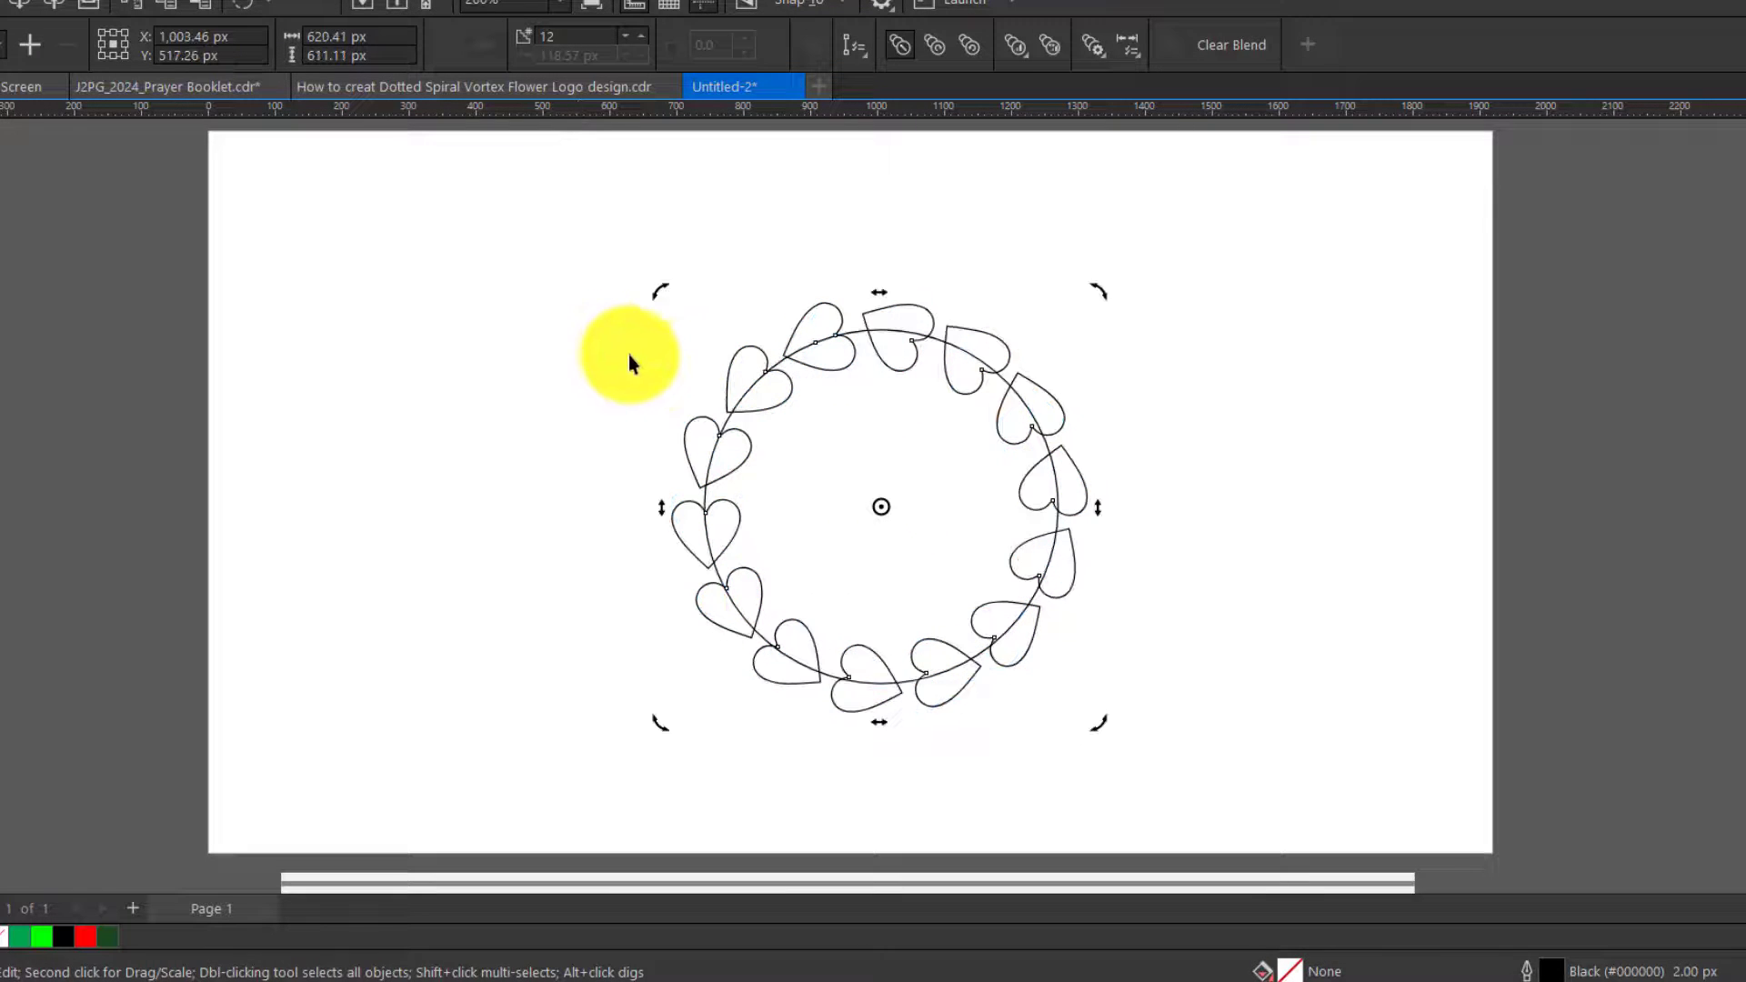
pyautogui.click(914, 507)
pyautogui.click(1142, 329)
pyautogui.click(997, 371)
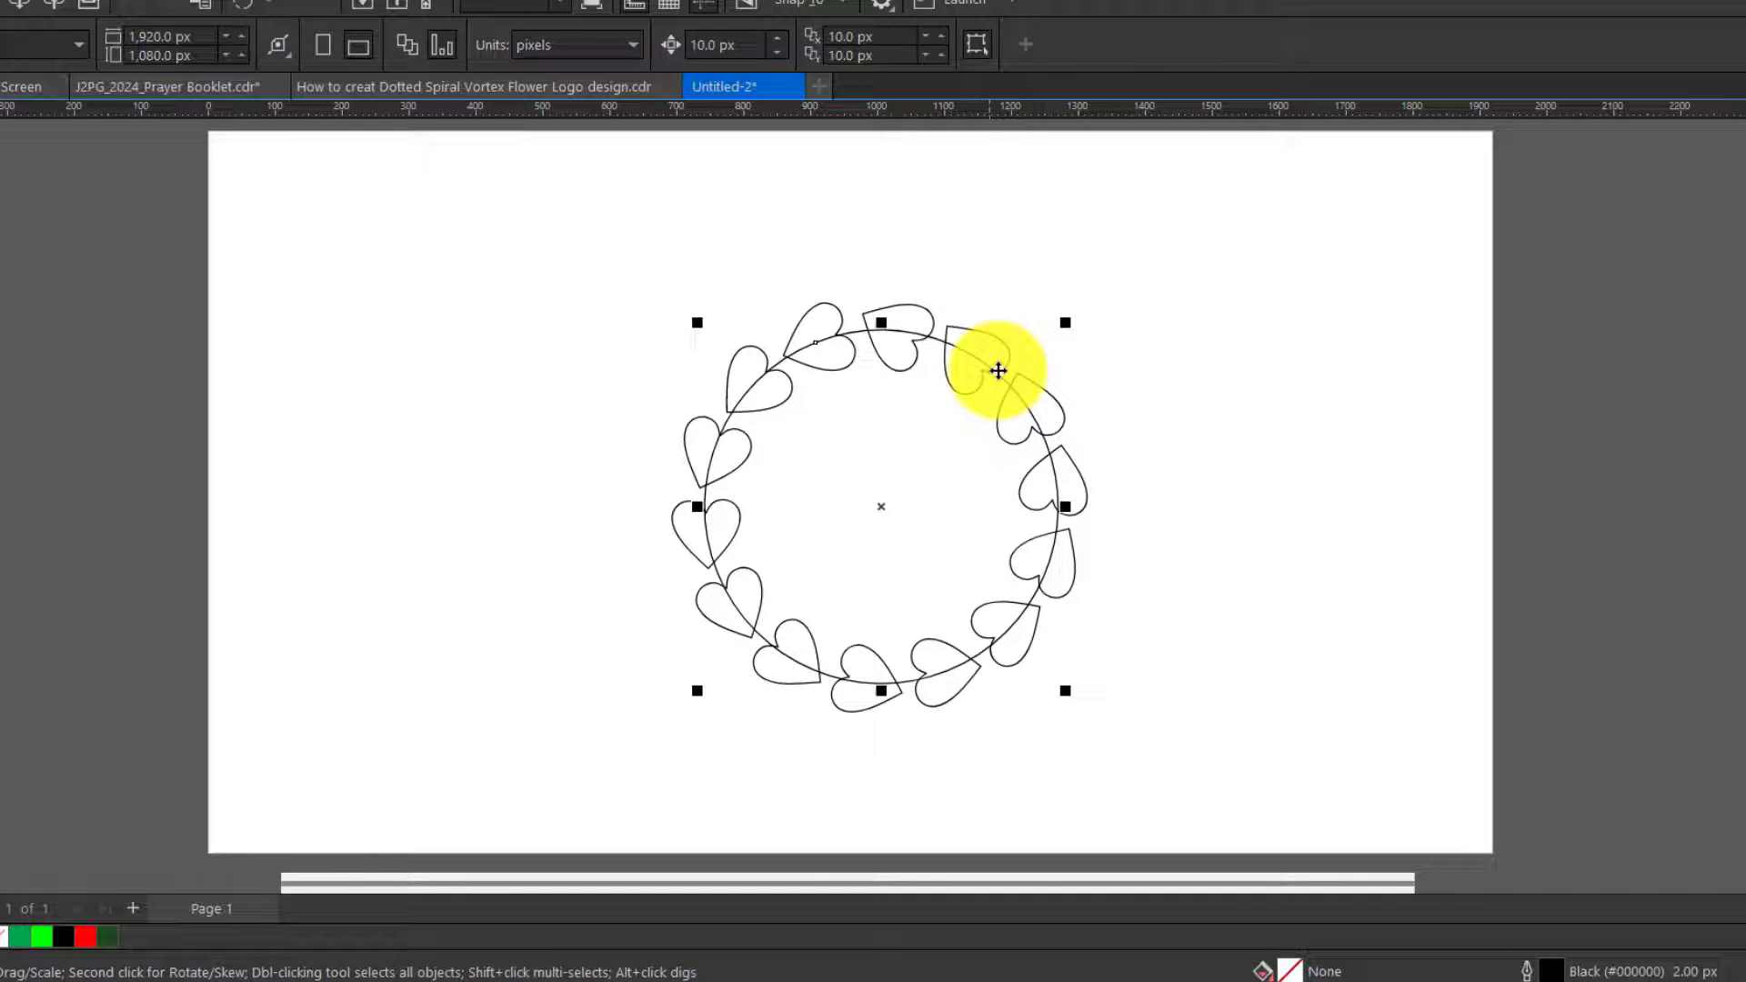
pyautogui.click(1006, 353)
pyautogui.click(1009, 347)
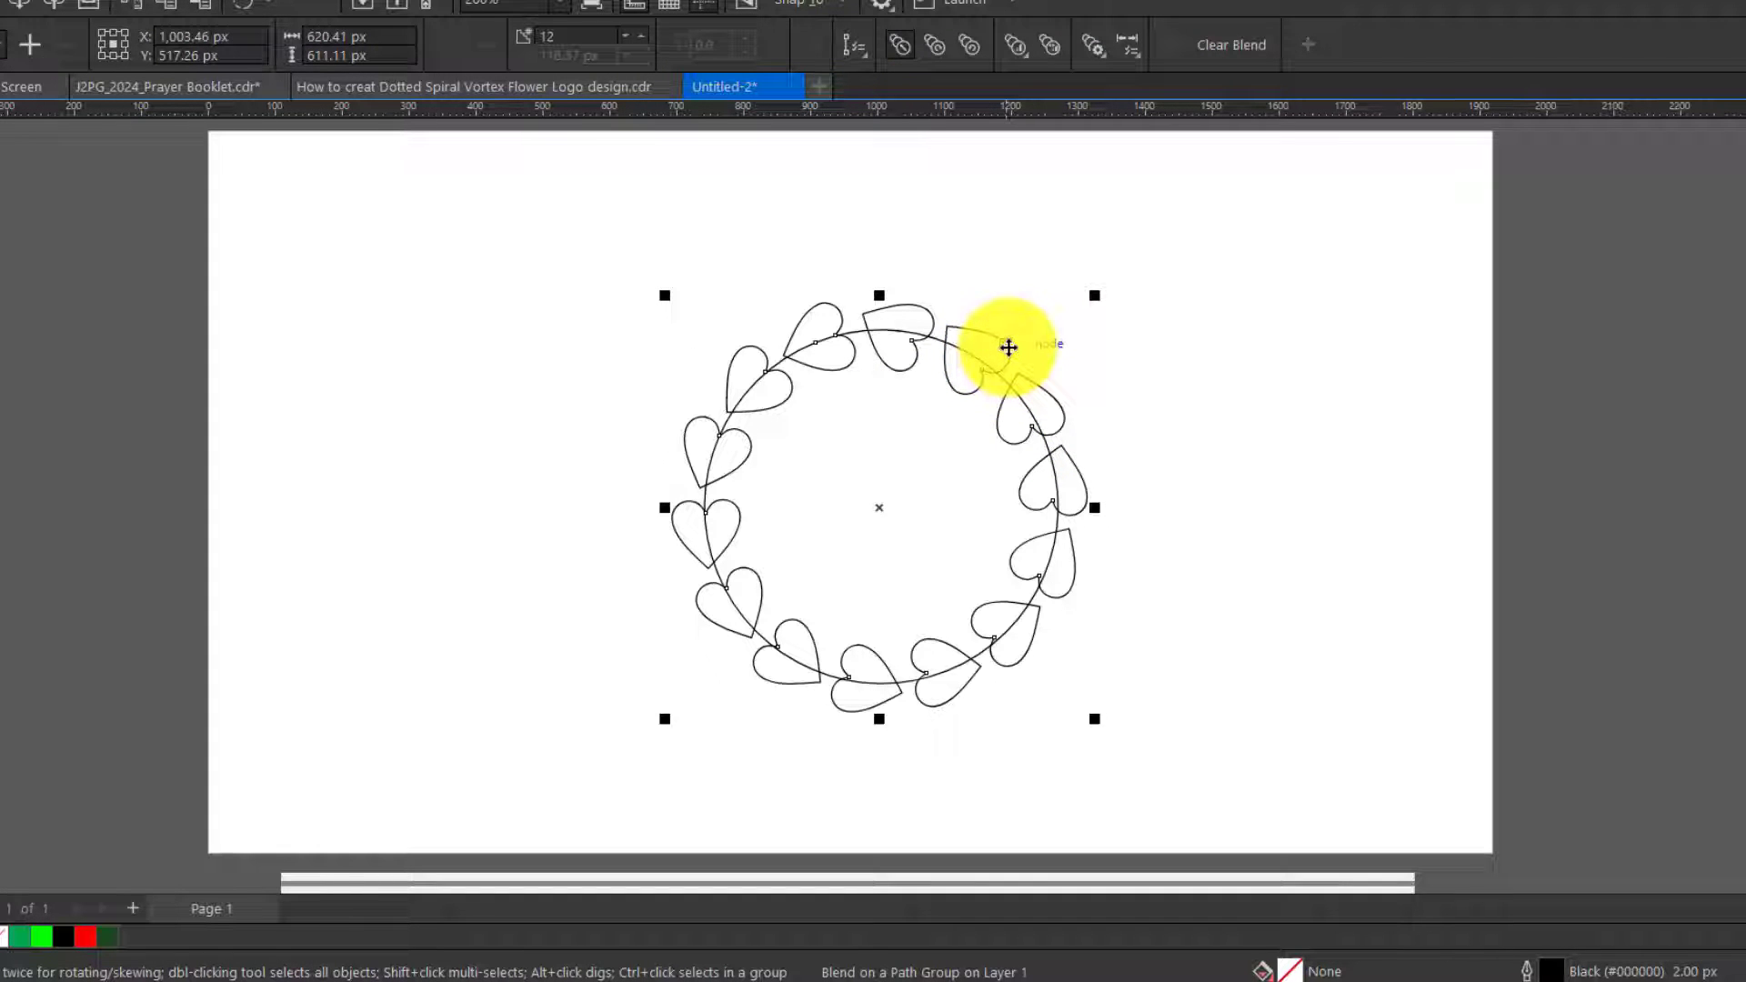
pyautogui.click(1008, 348)
pyautogui.click(907, 309)
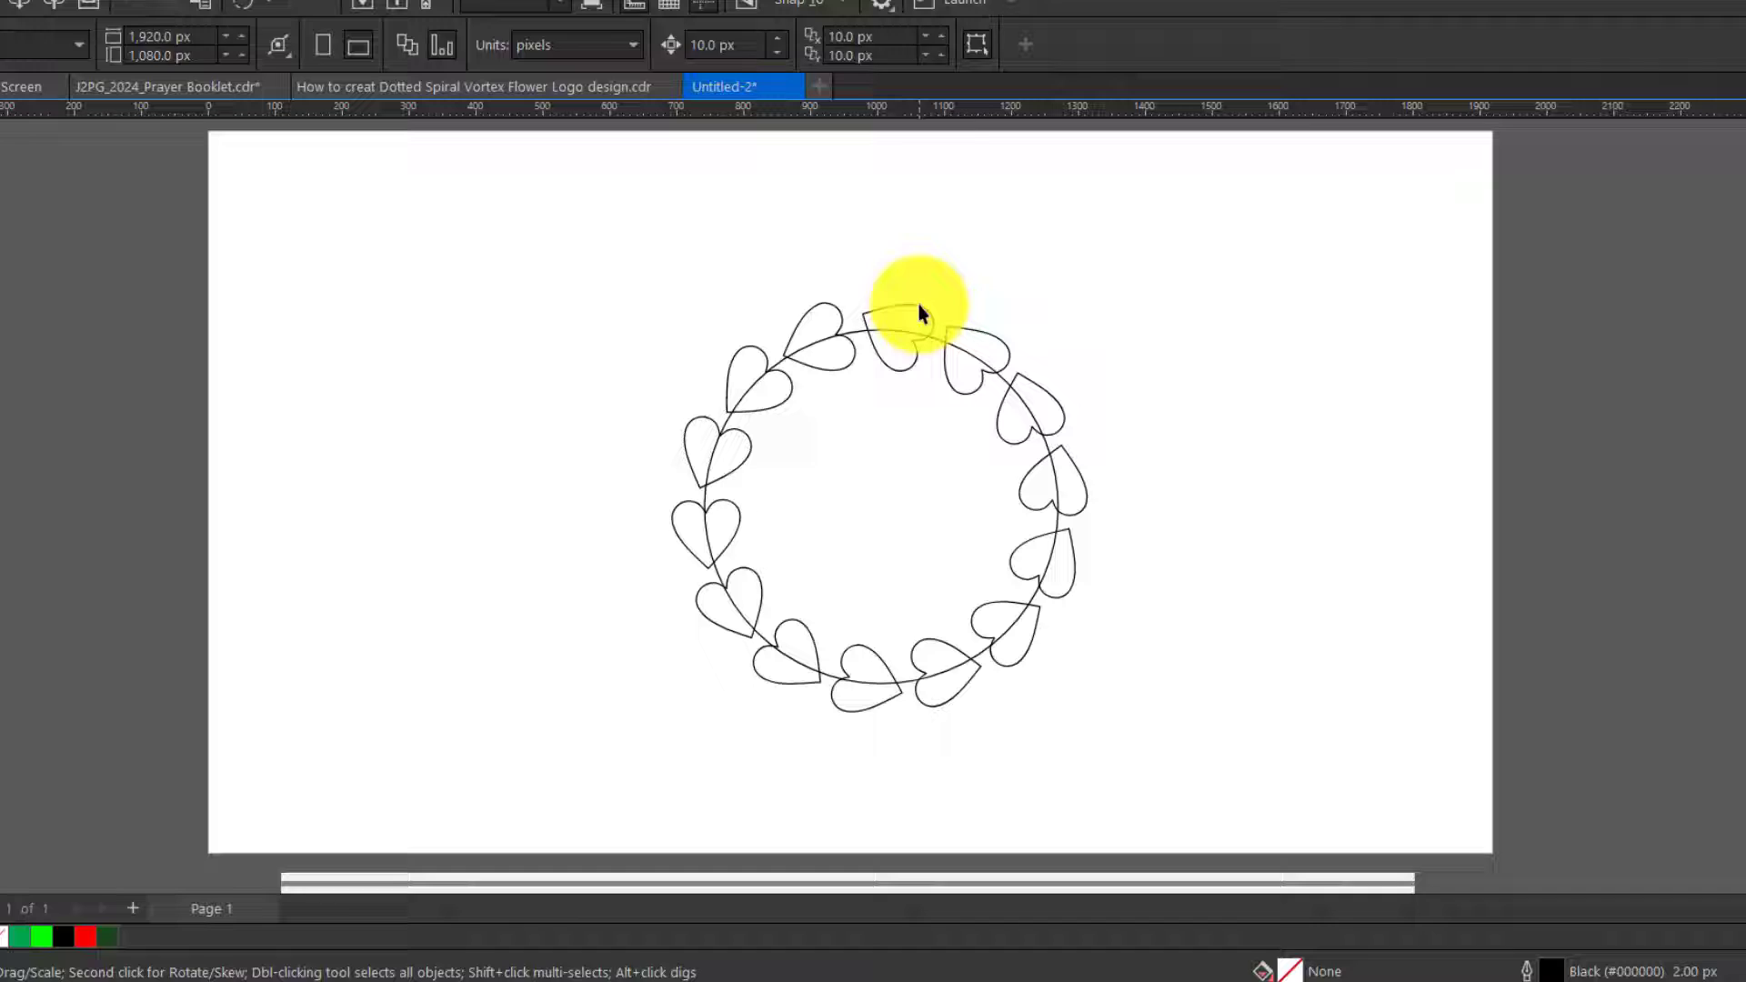
pyautogui.click(920, 309)
pyautogui.hotkey('ctrl', 'z')
pyautogui.click(973, 291)
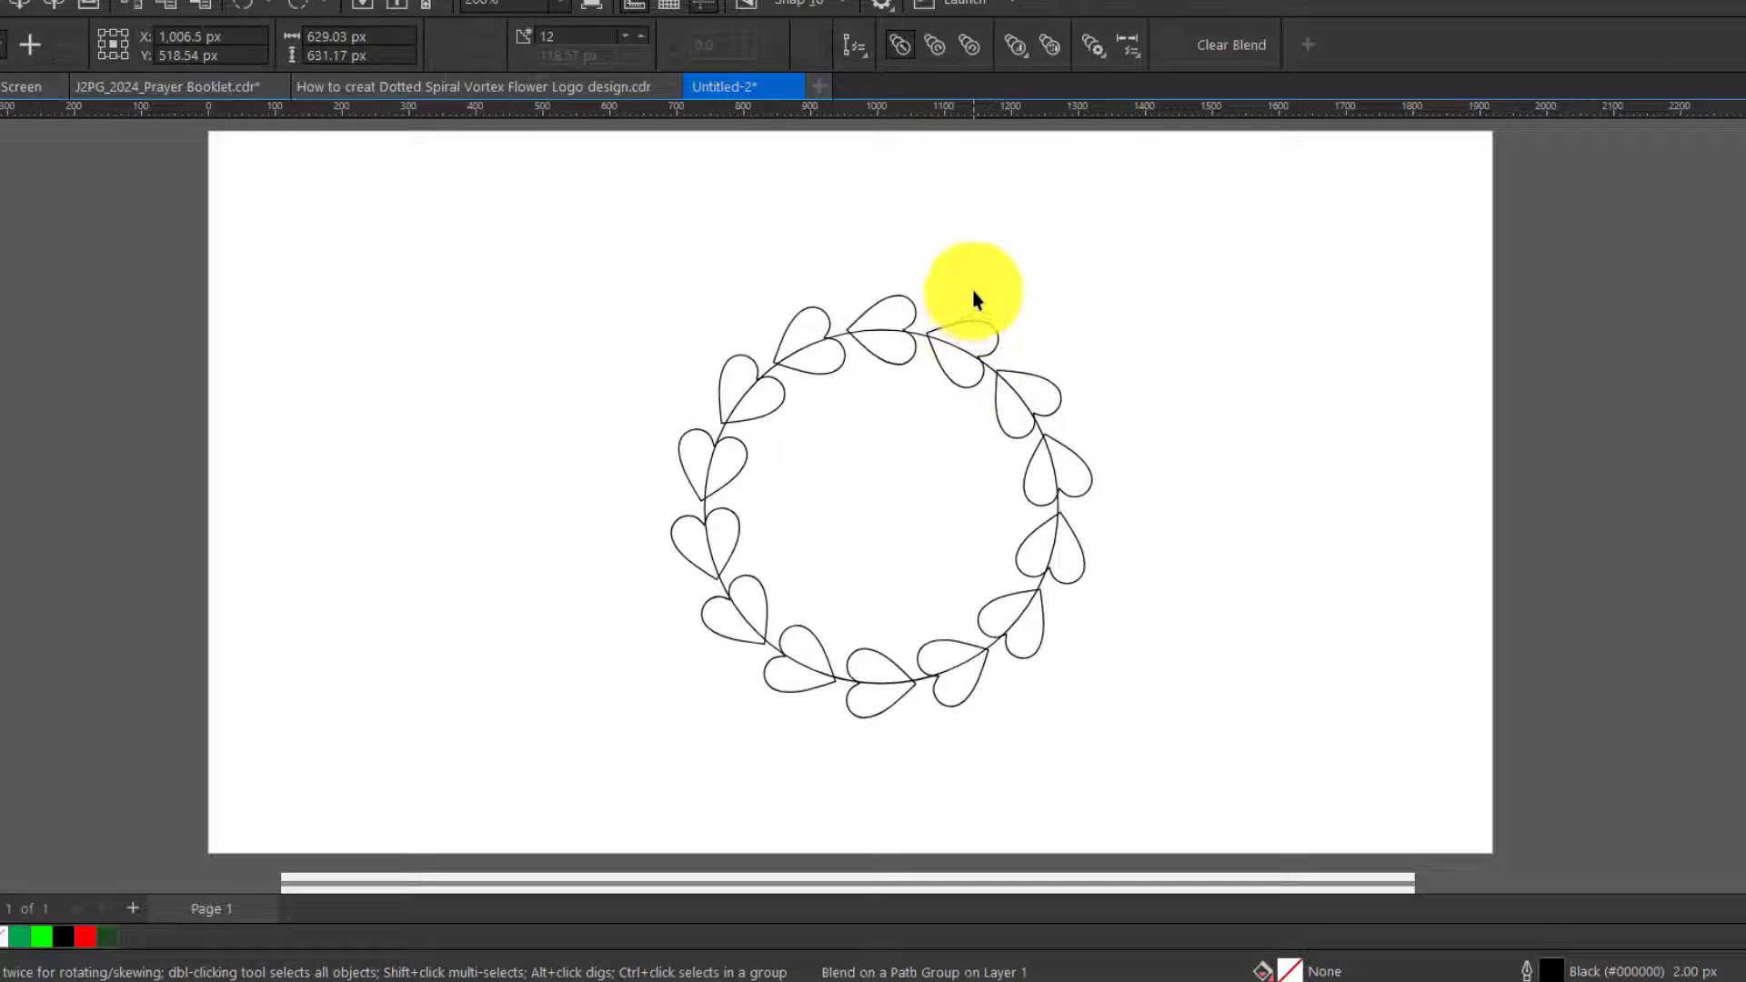
# Step: Examine the two control hearts at the top of the circle in comparison with the blended hearts
pyautogui.click(955, 326)
pyautogui.click(955, 325)
pyautogui.click(954, 326)
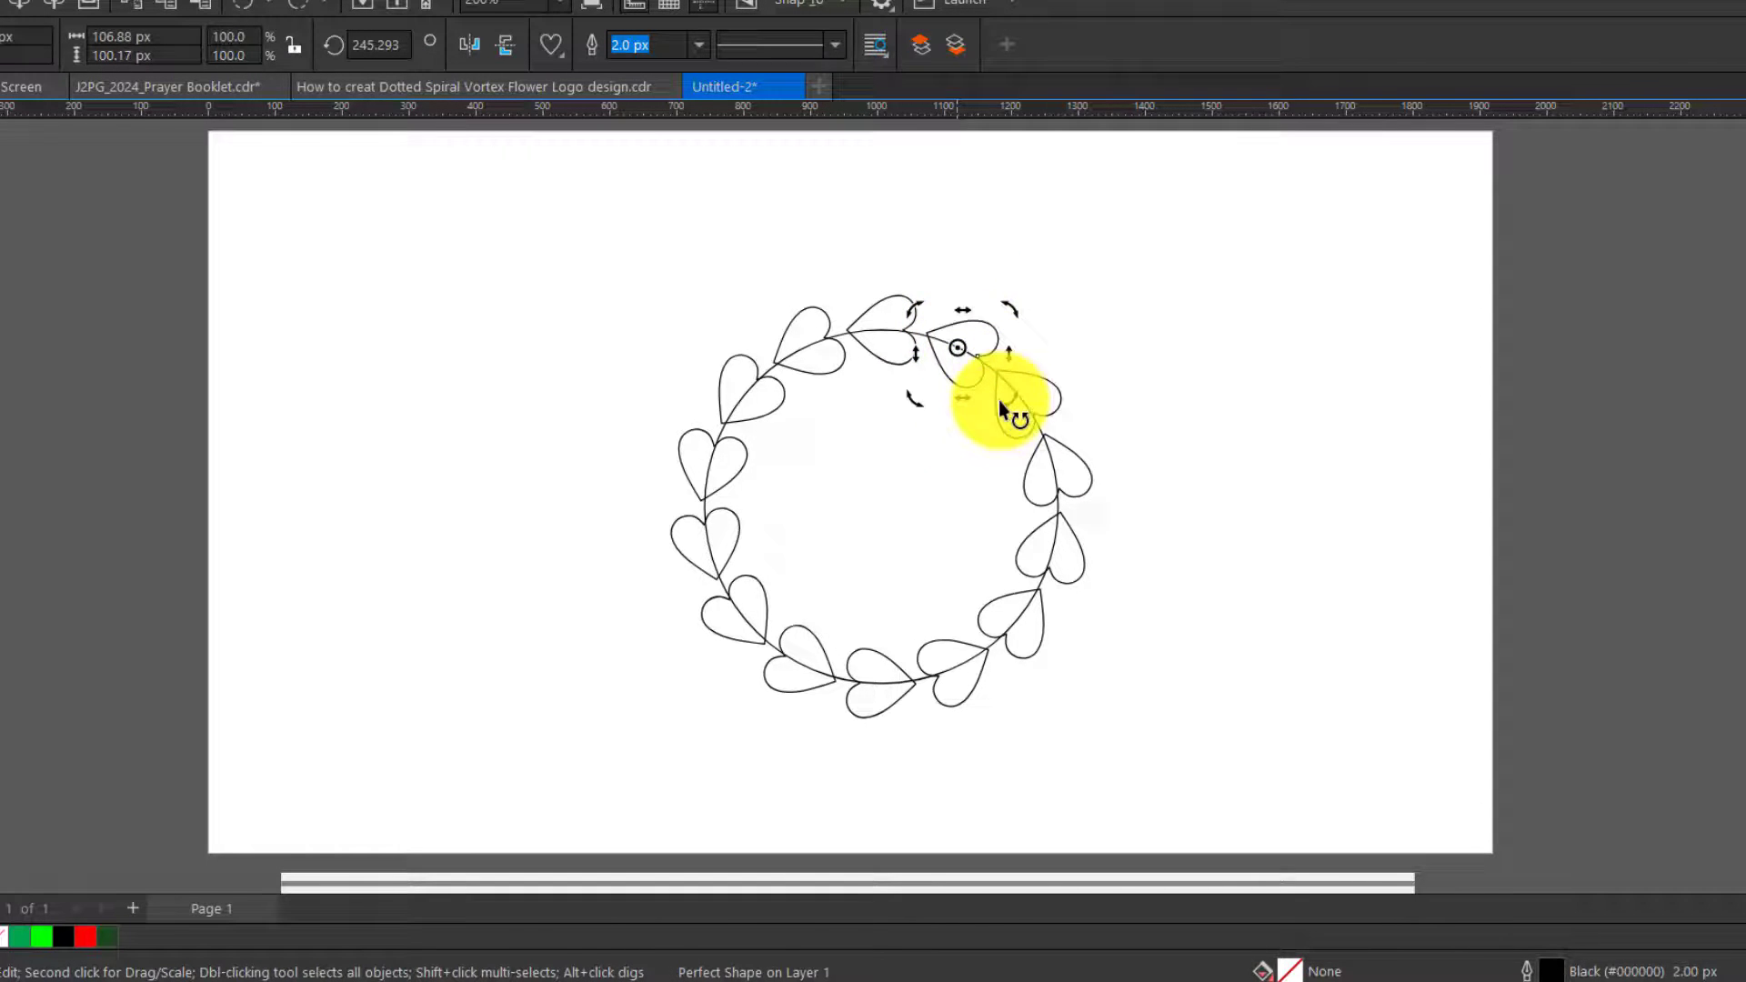
pyautogui.moveTo(1005, 402); pyautogui.dragTo(1013, 412)
pyautogui.press('z')
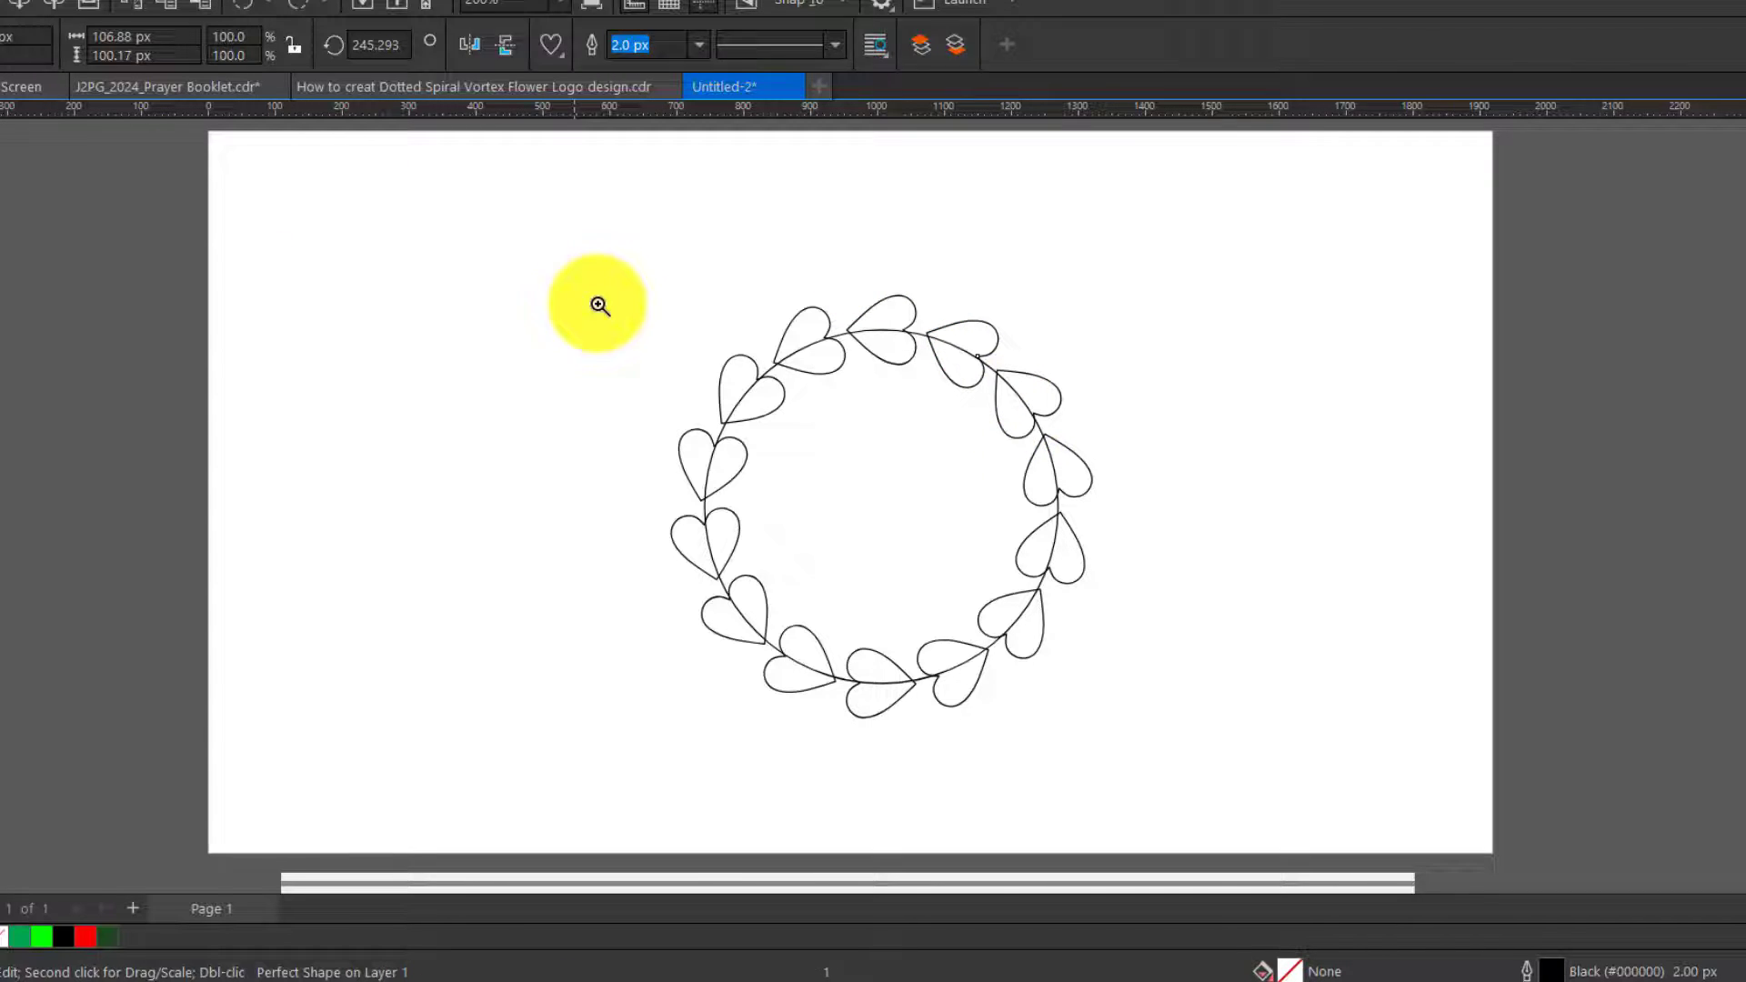
pyautogui.moveTo(582, 246); pyautogui.dragTo(1299, 687)
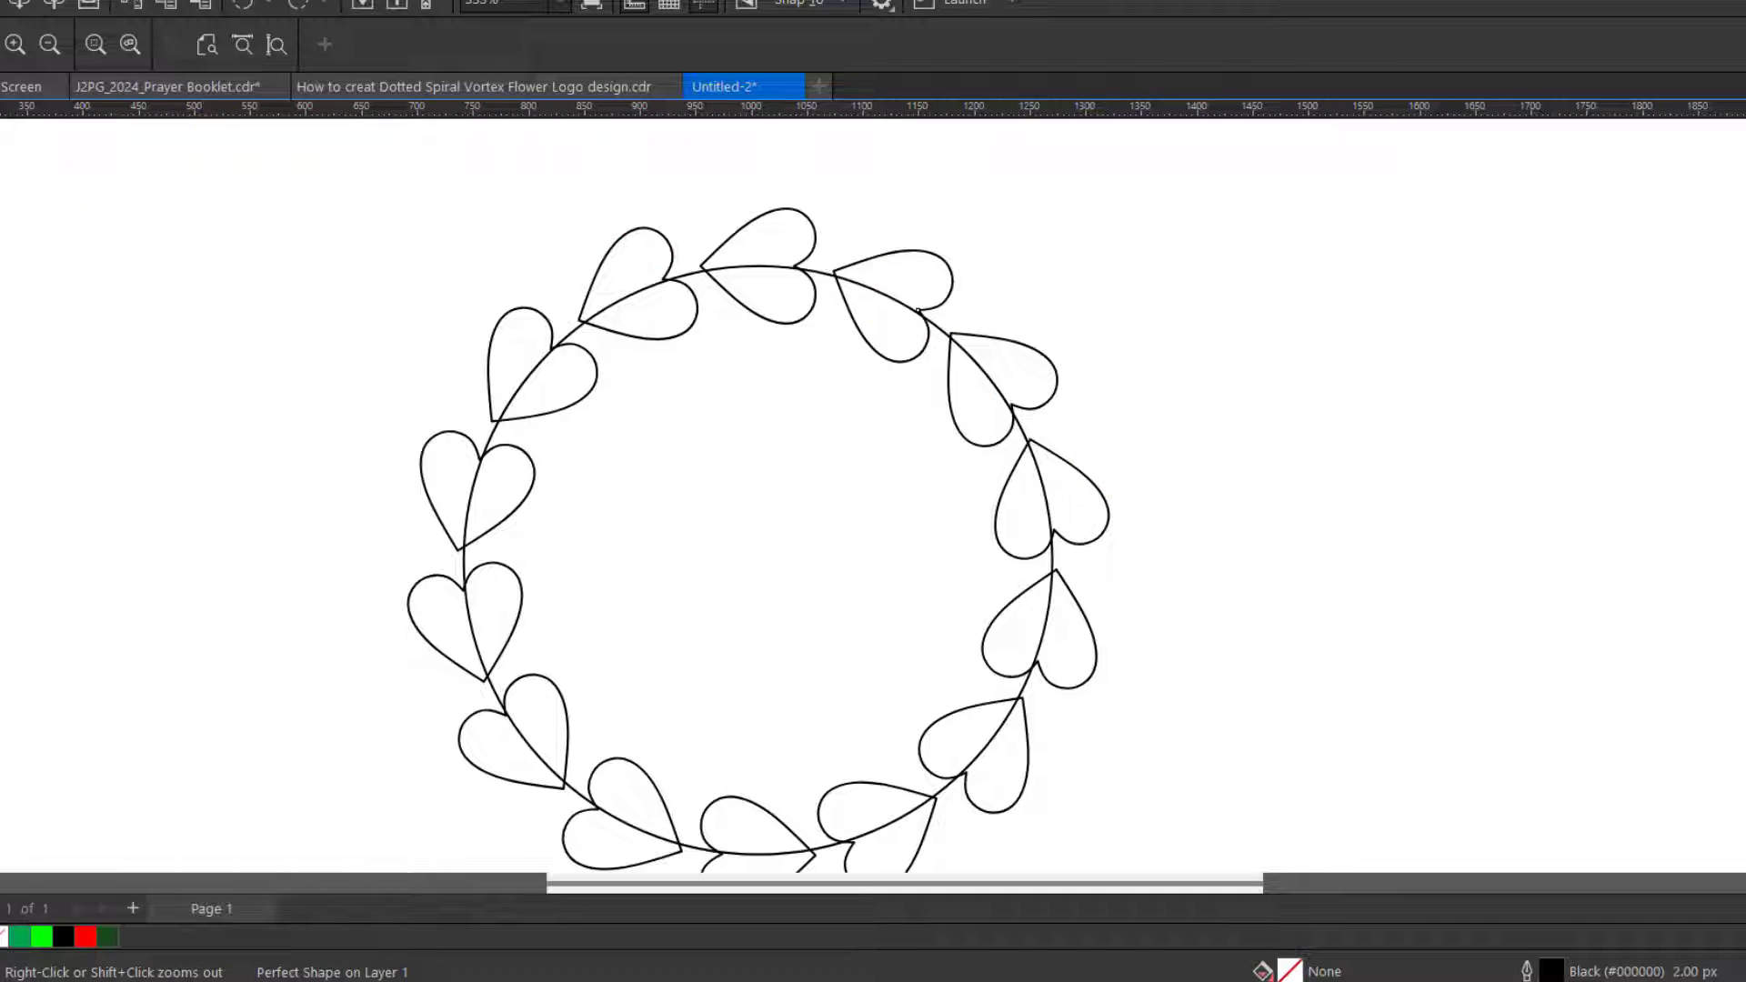
pyautogui.click(7, 114)
pyautogui.click(885, 276)
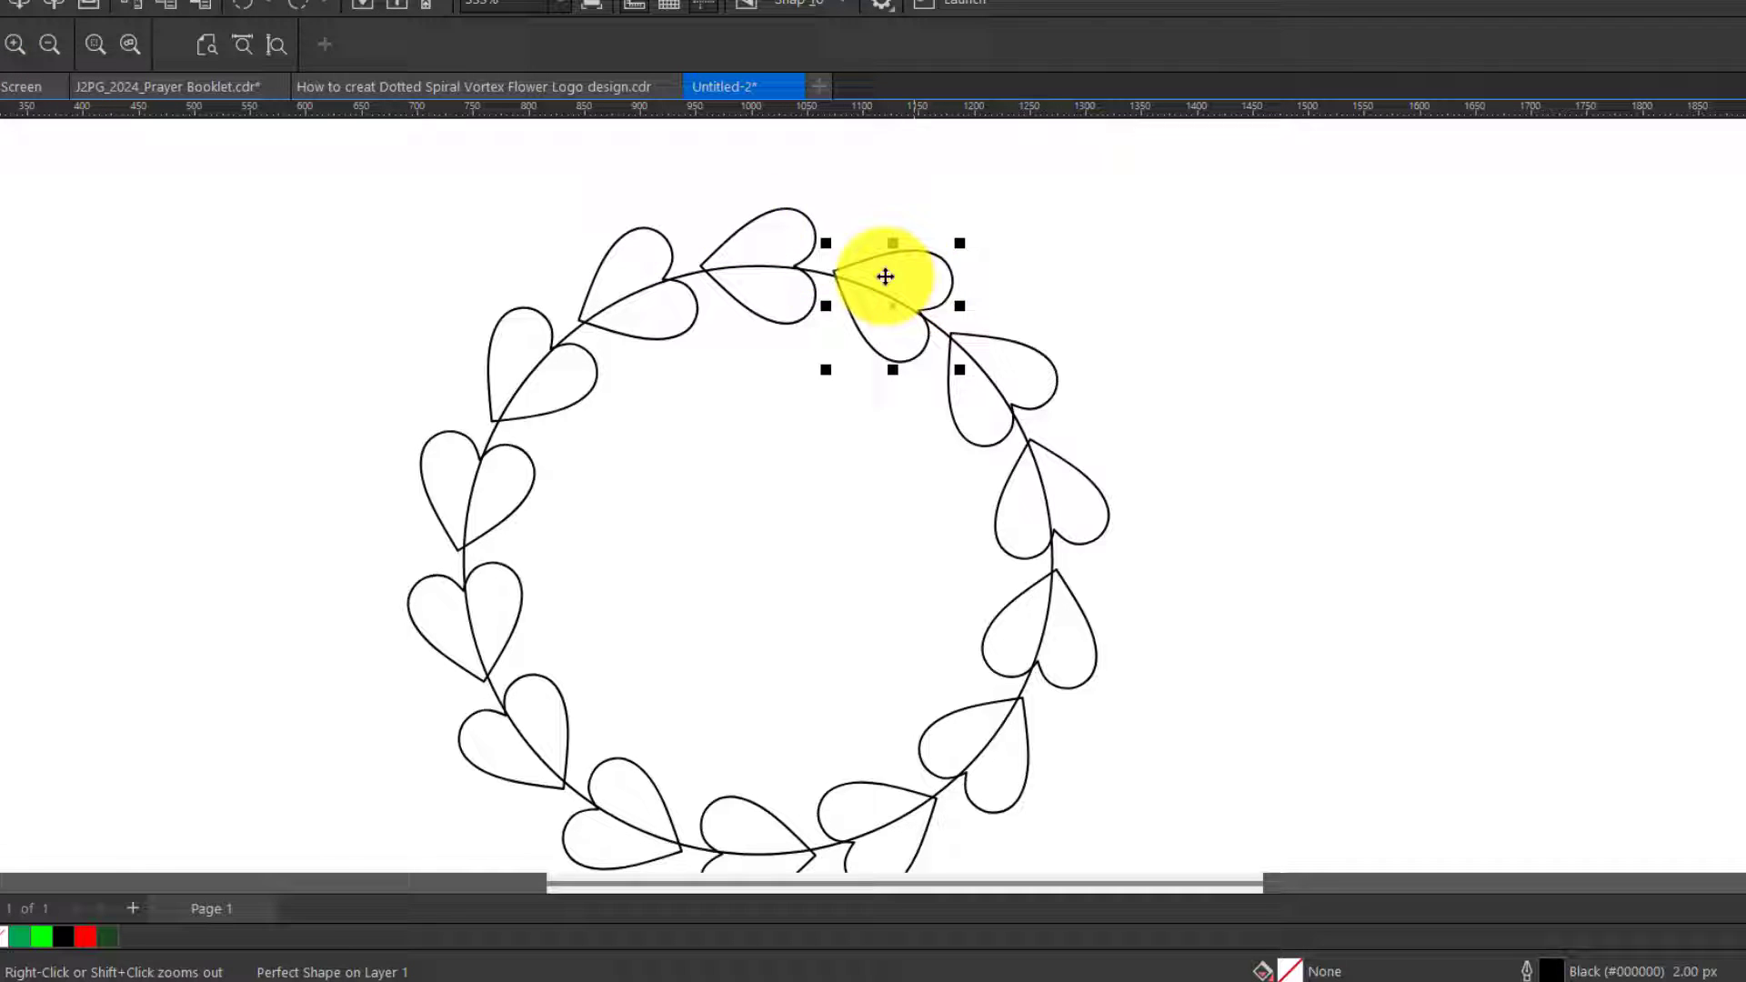
pyautogui.click(806, 233)
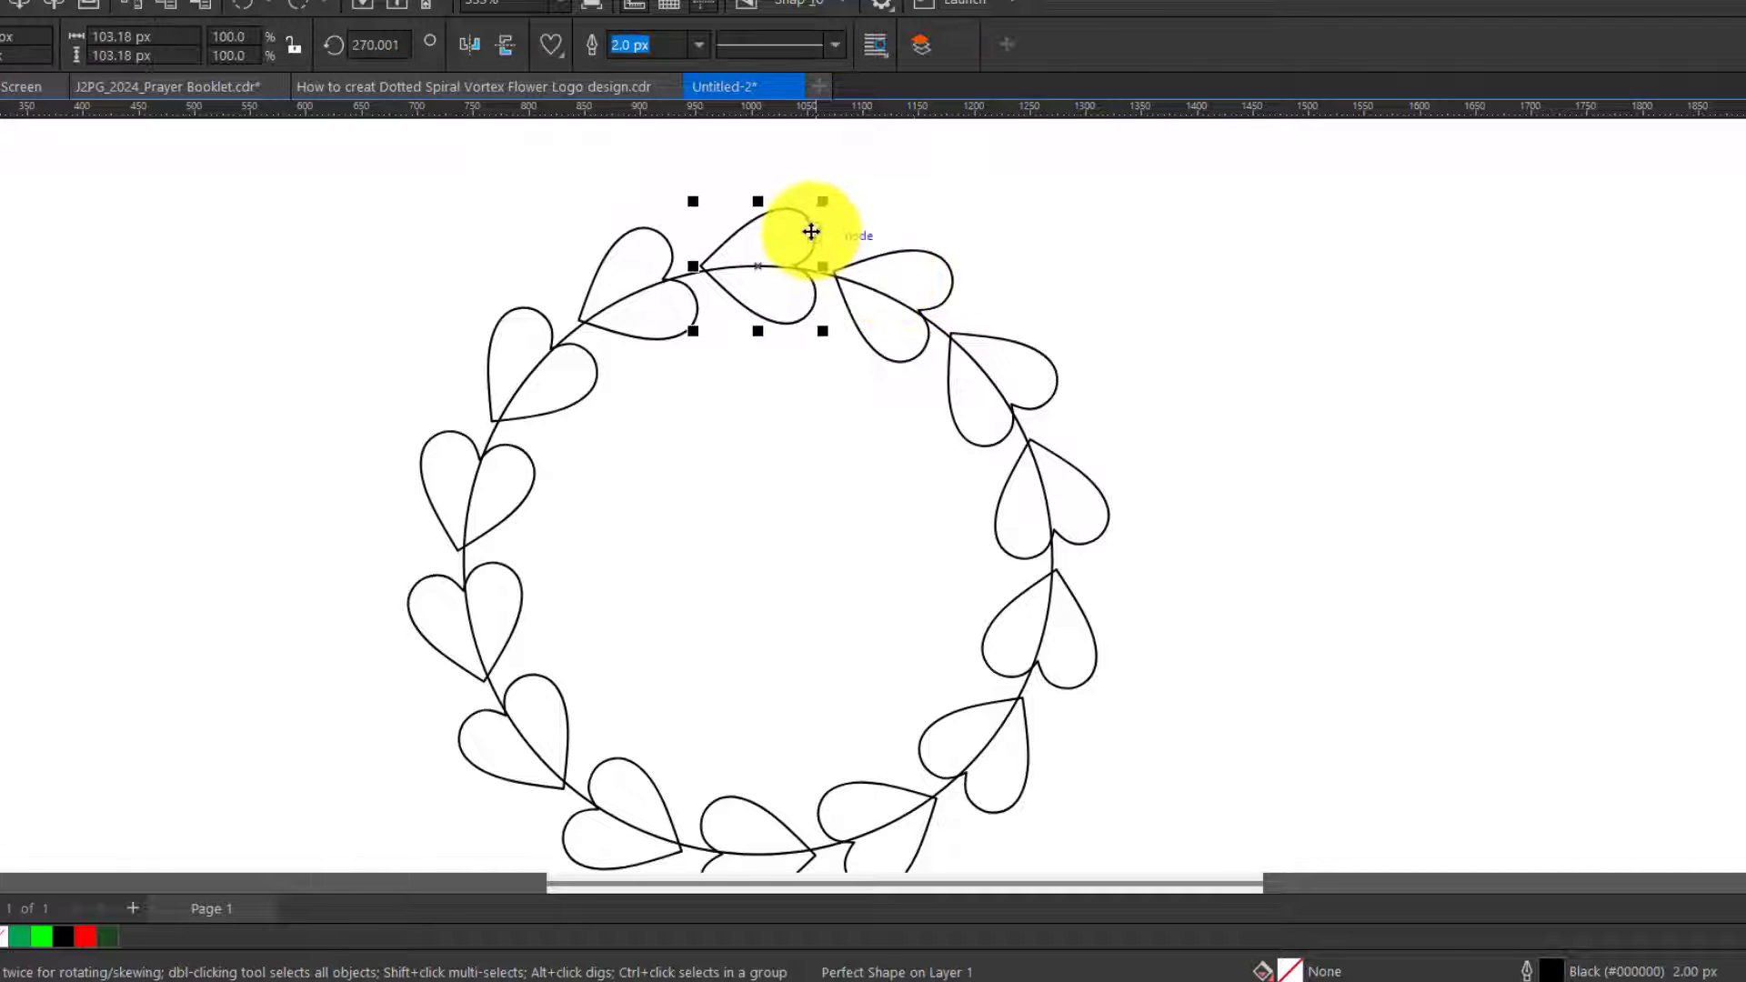
pyautogui.click(892, 257)
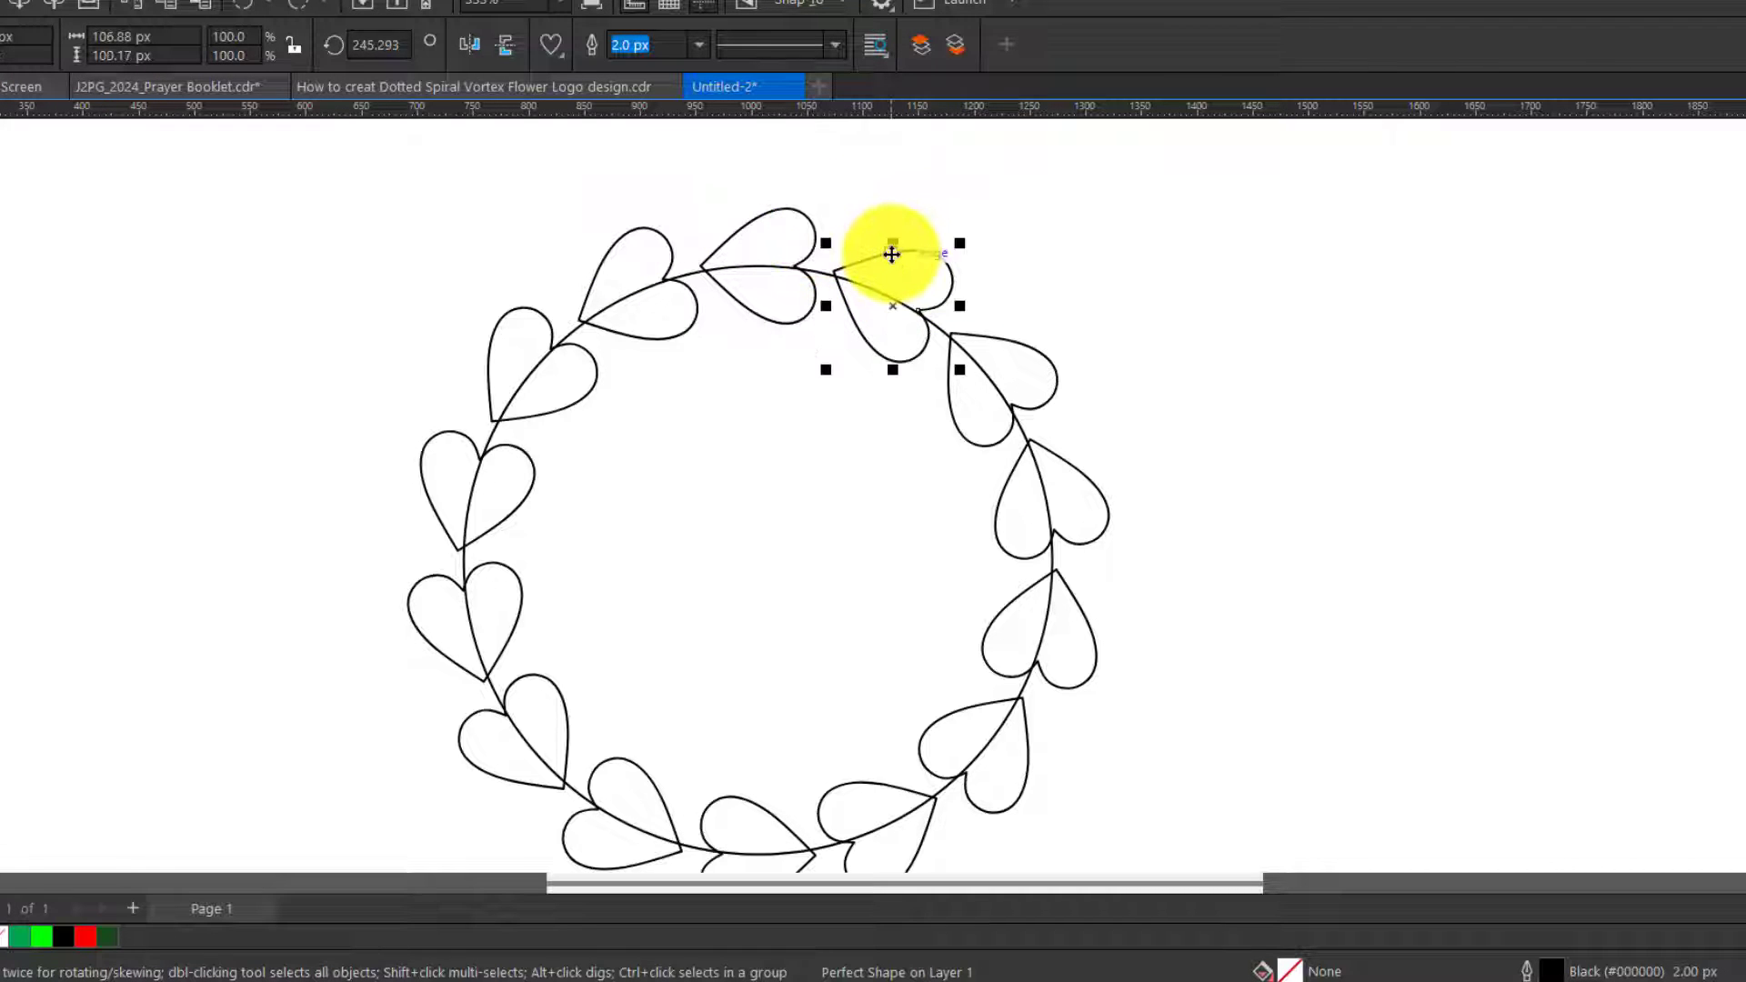
pyautogui.click(813, 227)
pyautogui.click(619, 238)
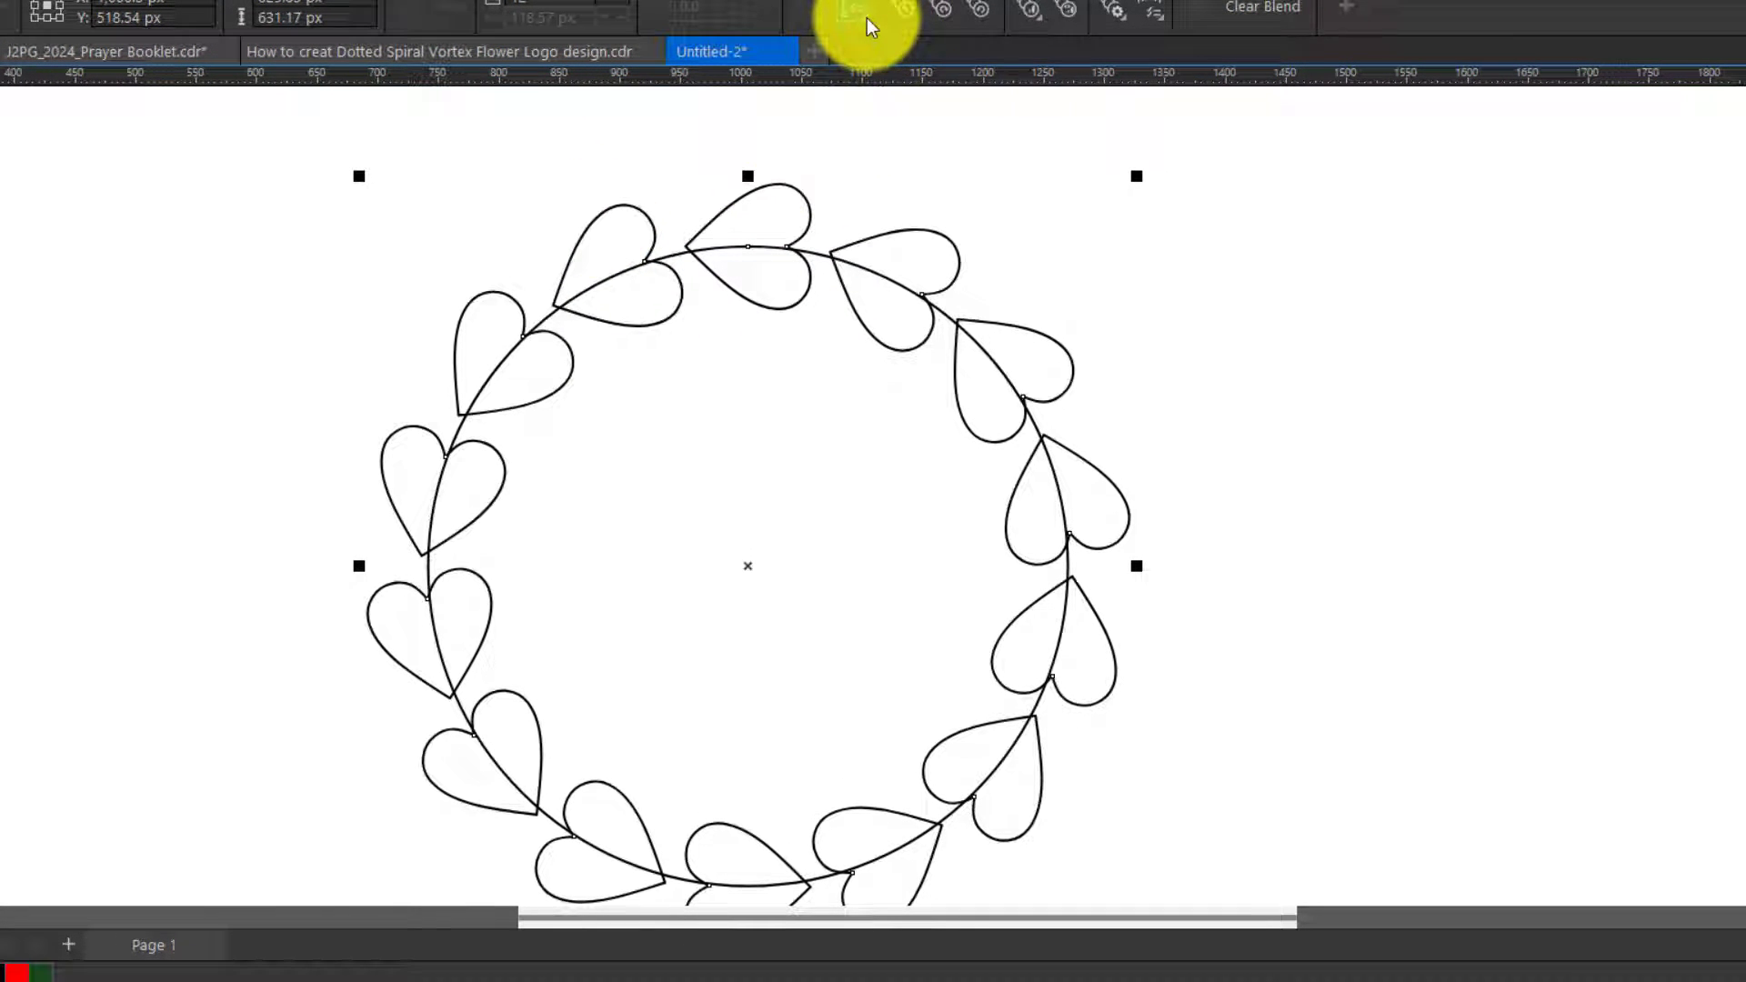
# Step: Try to assign a new end object to the circular heart blend
pyautogui.click(866, 19)
pyautogui.click(865, 18)
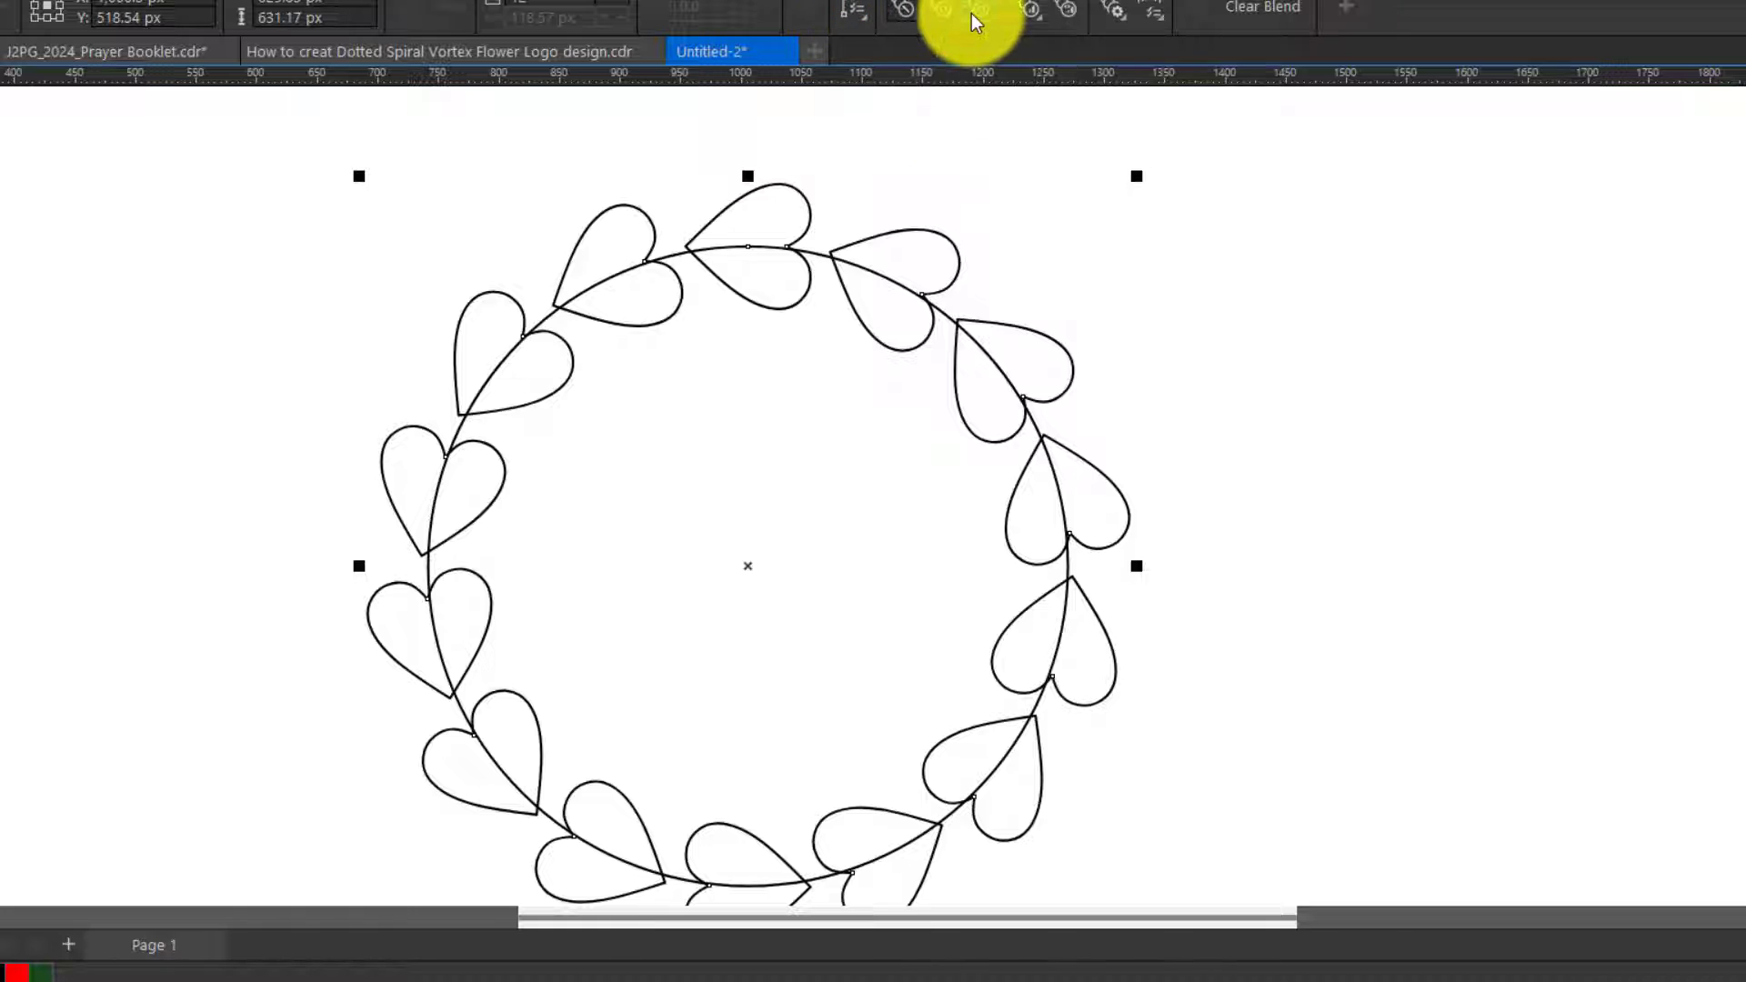
pyautogui.click(1119, 20)
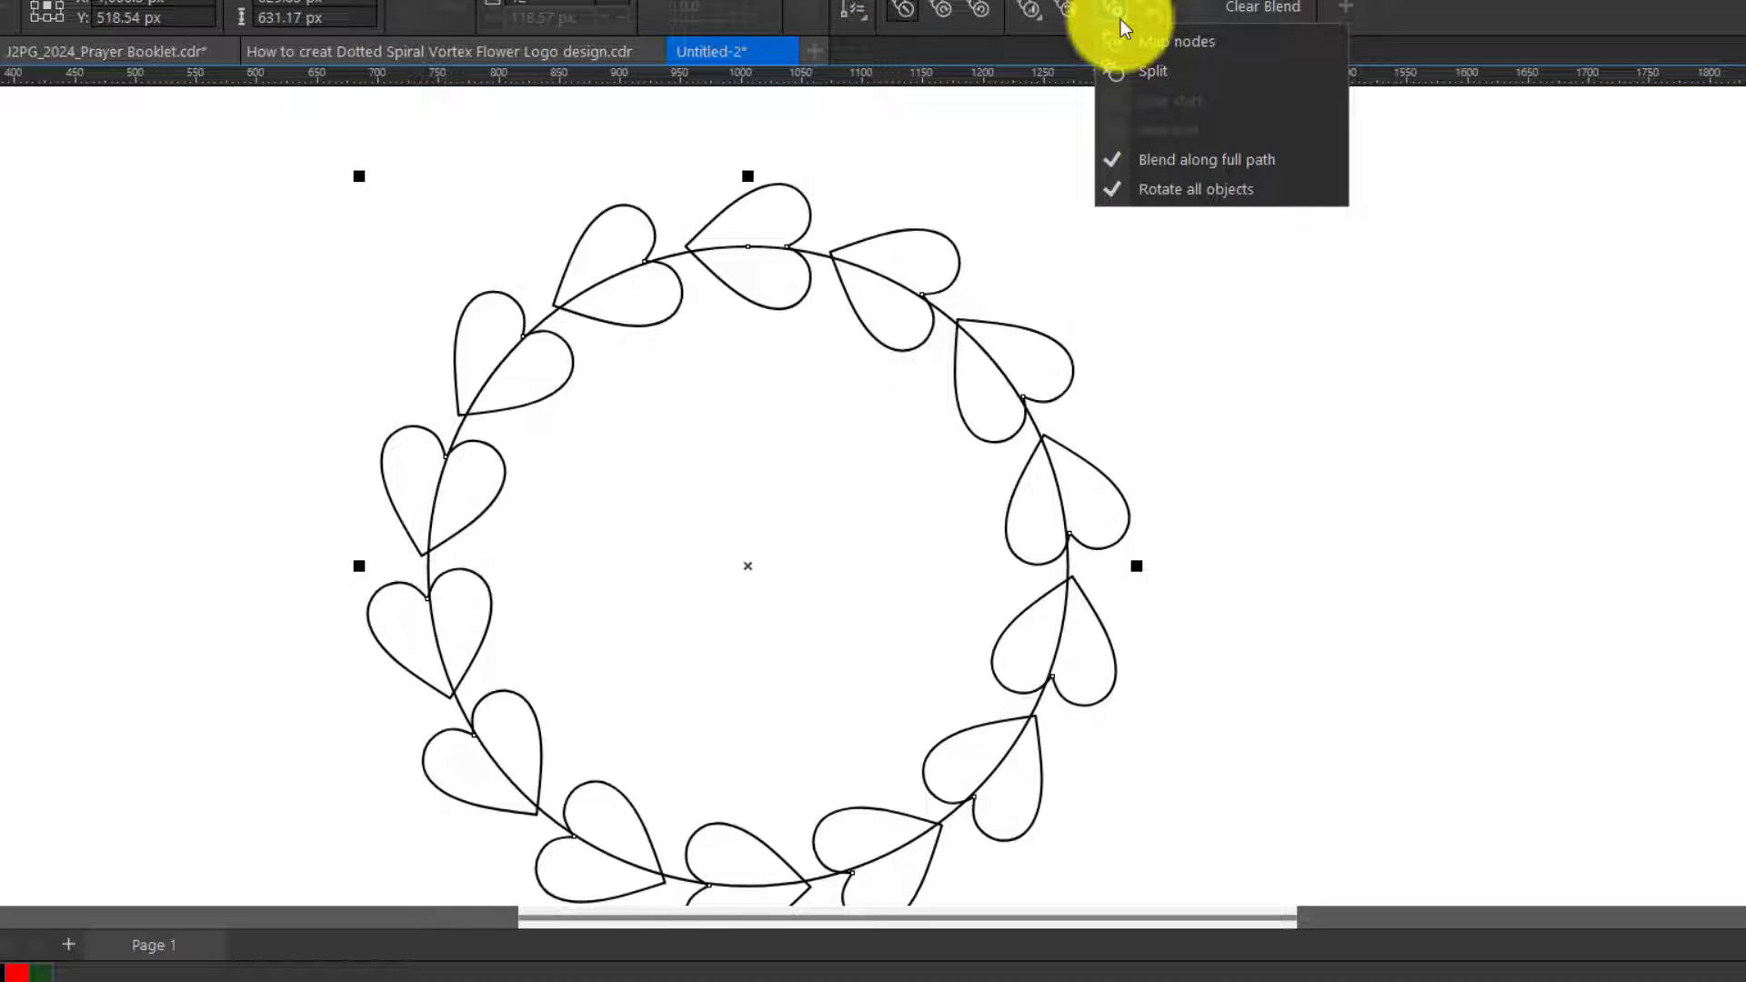
pyautogui.click(1138, 20)
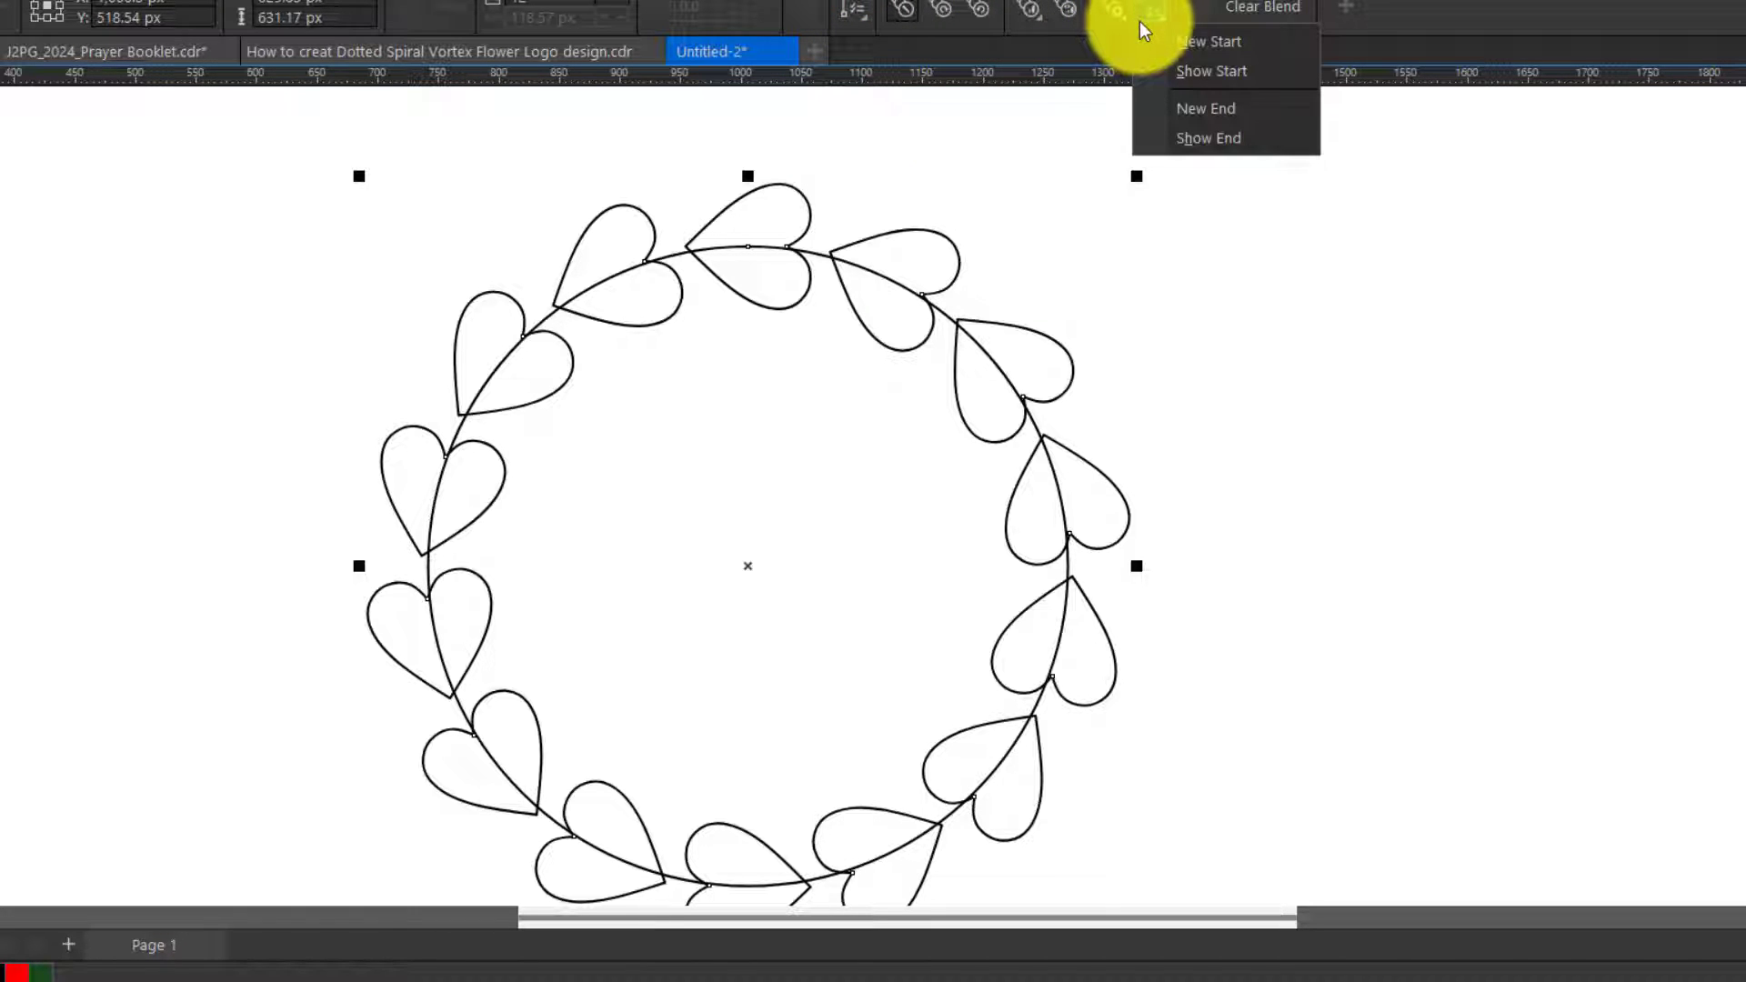
pyautogui.click(1253, 107)
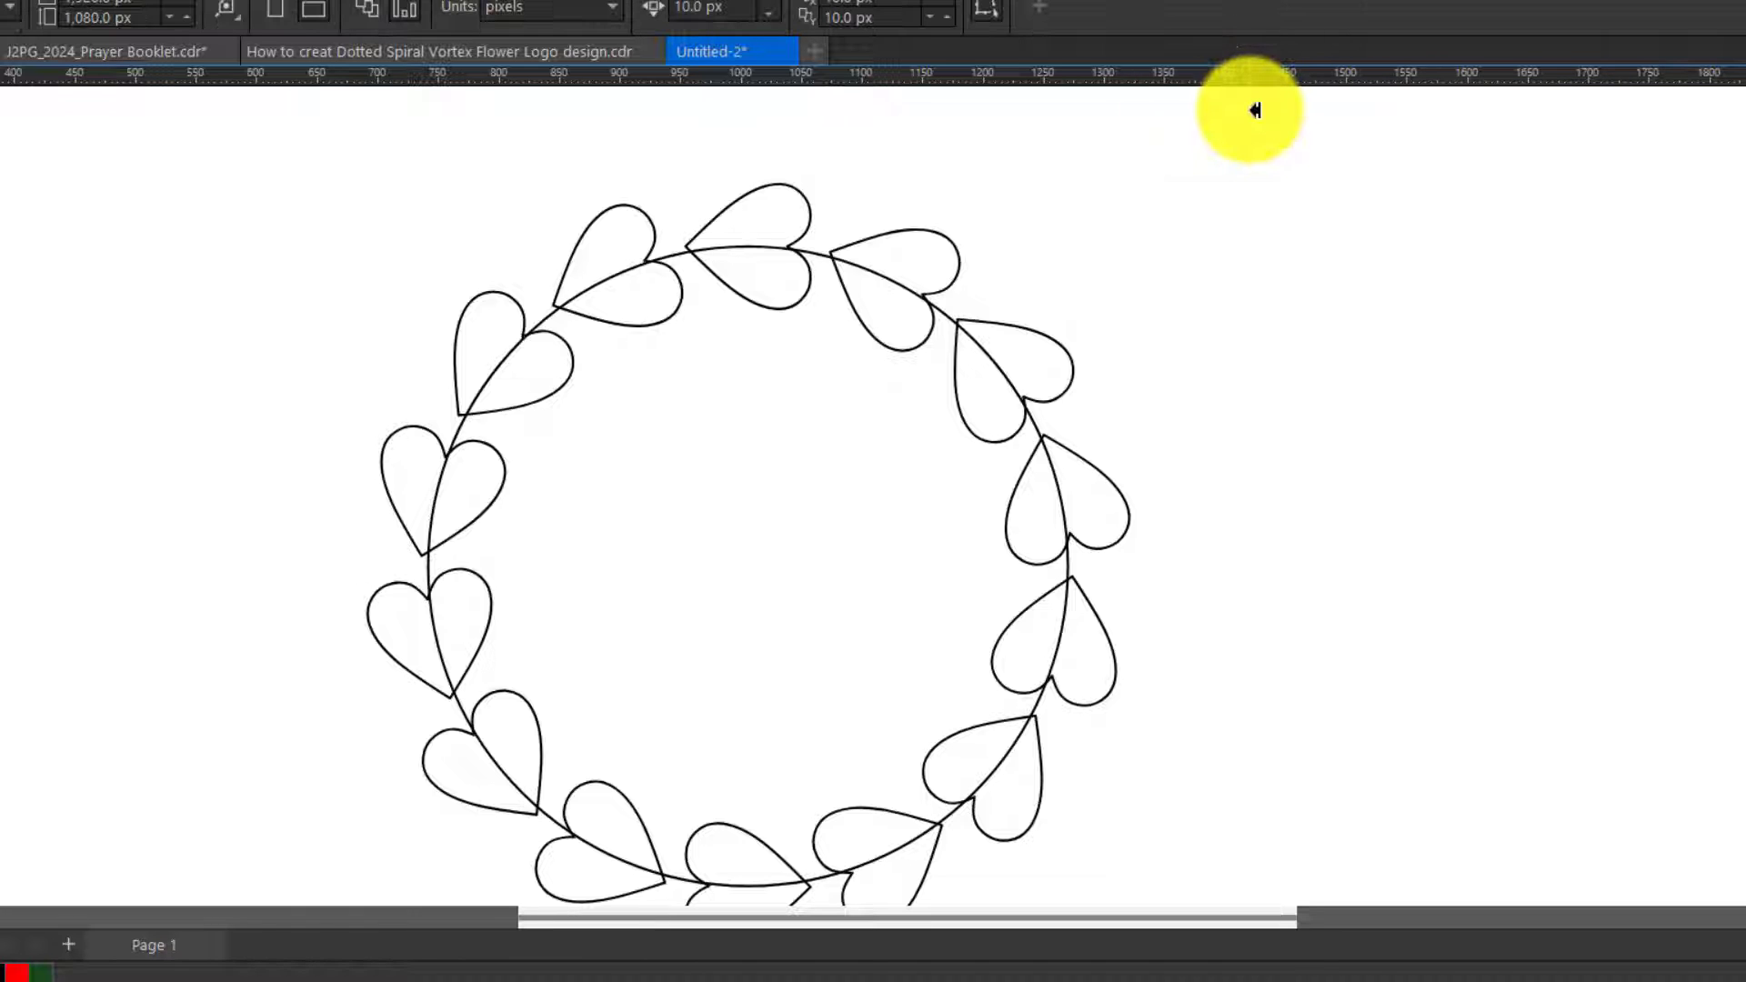
pyautogui.click(875, 239)
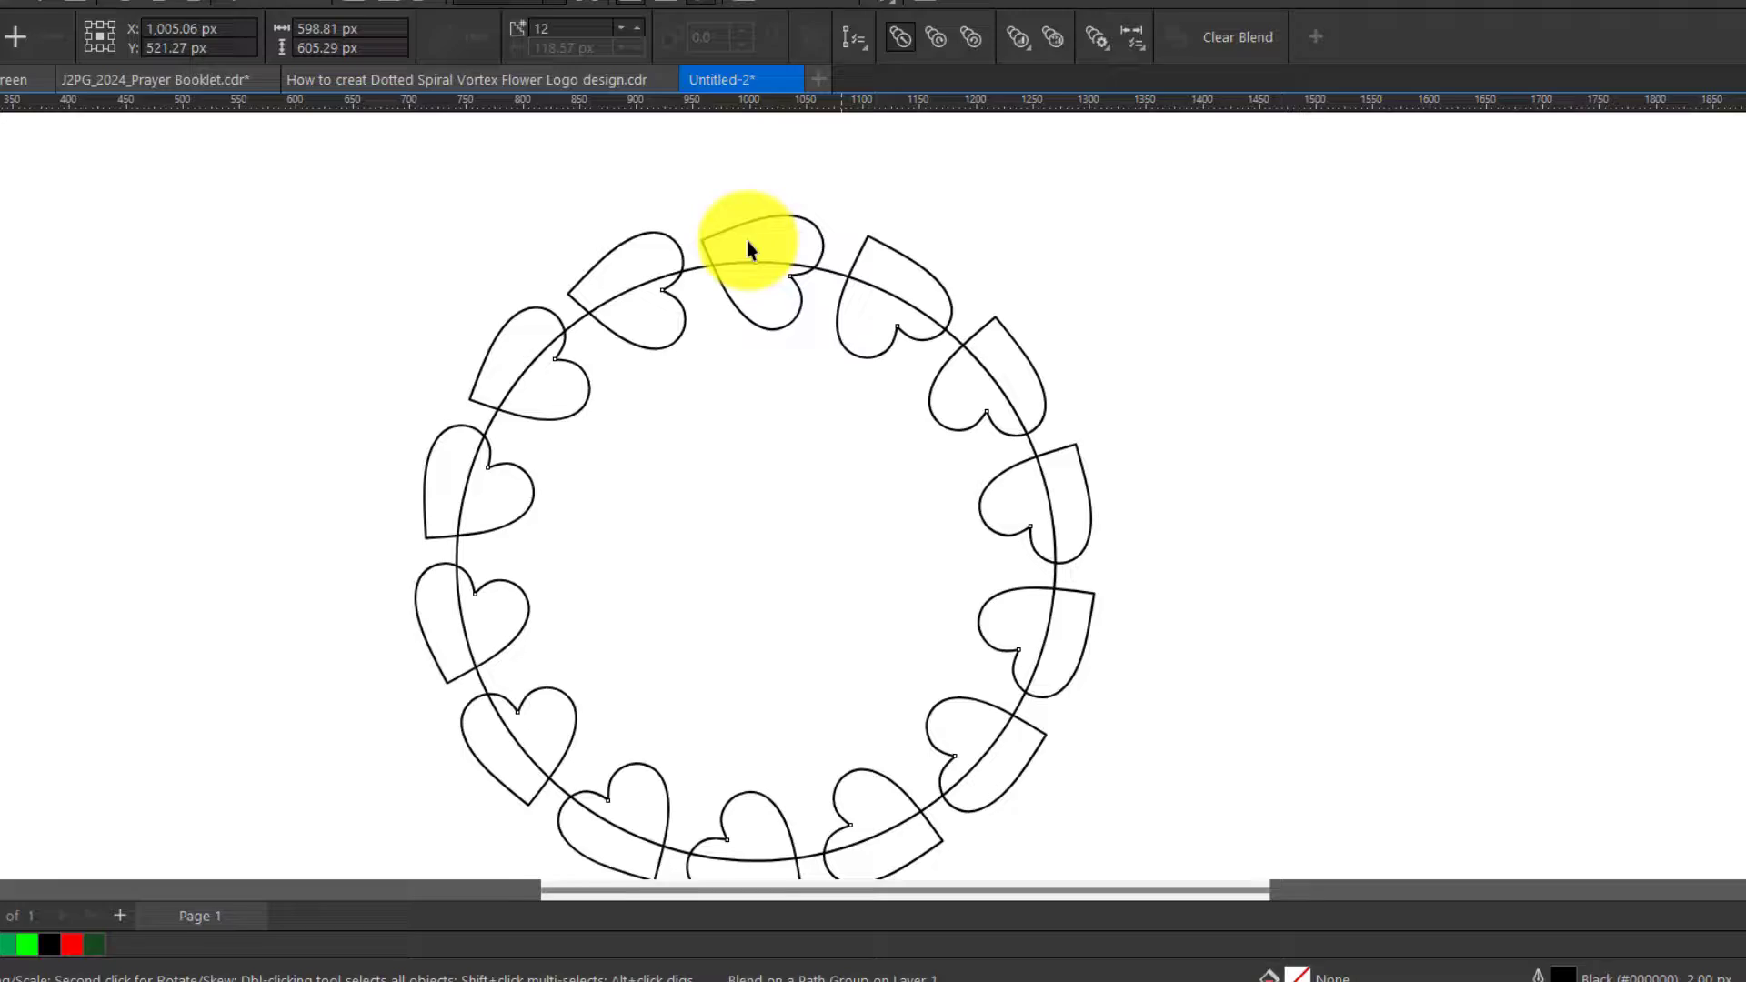
pyautogui.hotkey('ctrl', 'z')
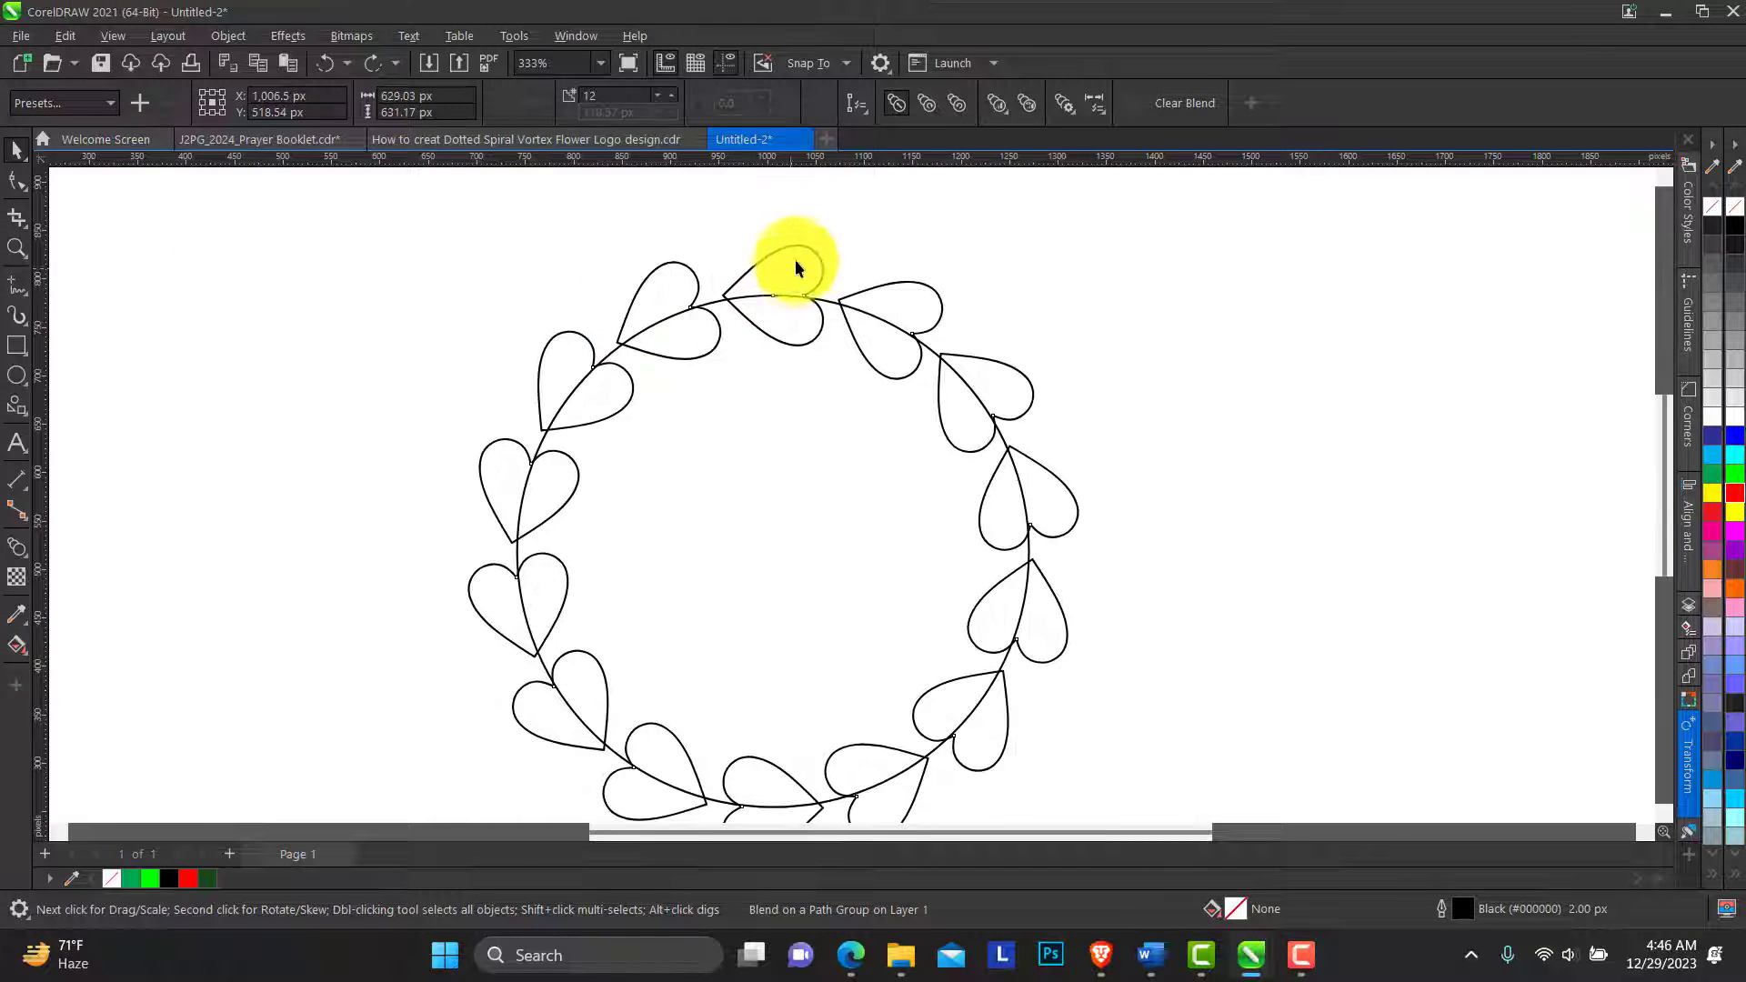
# Step: Break the circular heart blend apart so the hearts separate from the path circle
pyautogui.click(815, 255)
pyautogui.moveTo(818, 257)
pyautogui.mouseDown()
pyautogui.moveTo(807, 245)
pyautogui.moveTo(837, 273)
pyautogui.mouseUp()
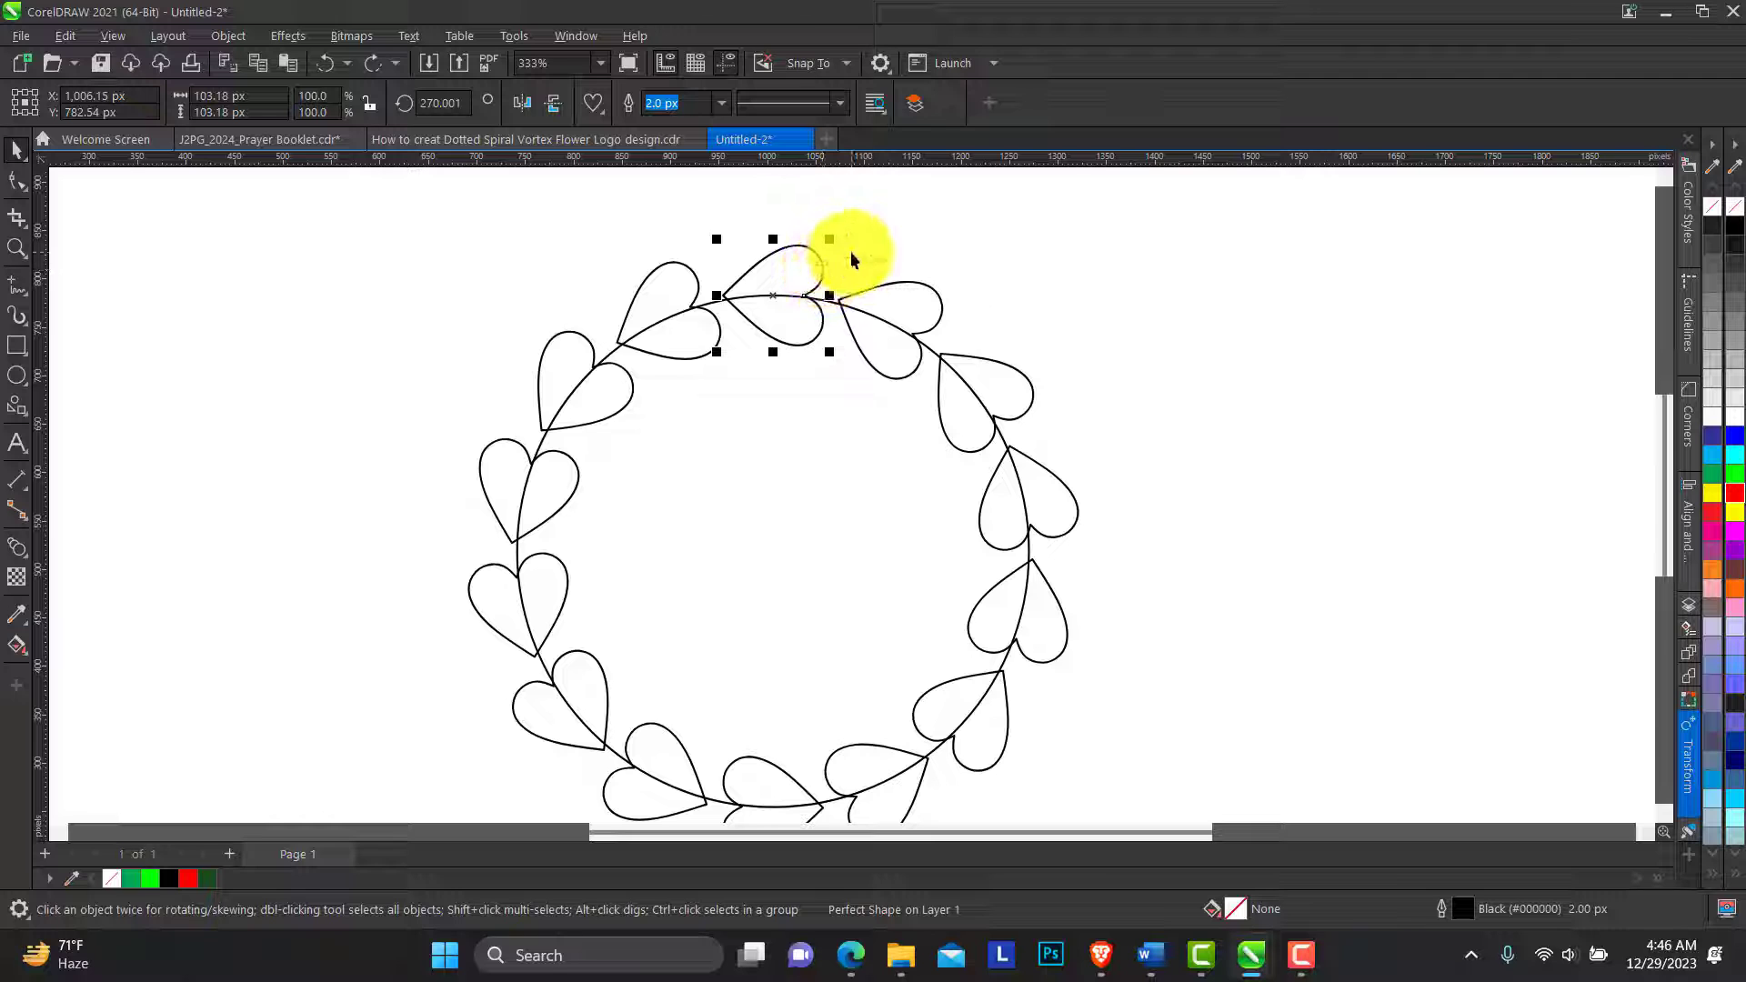
pyautogui.click(674, 302)
pyautogui.click(697, 291)
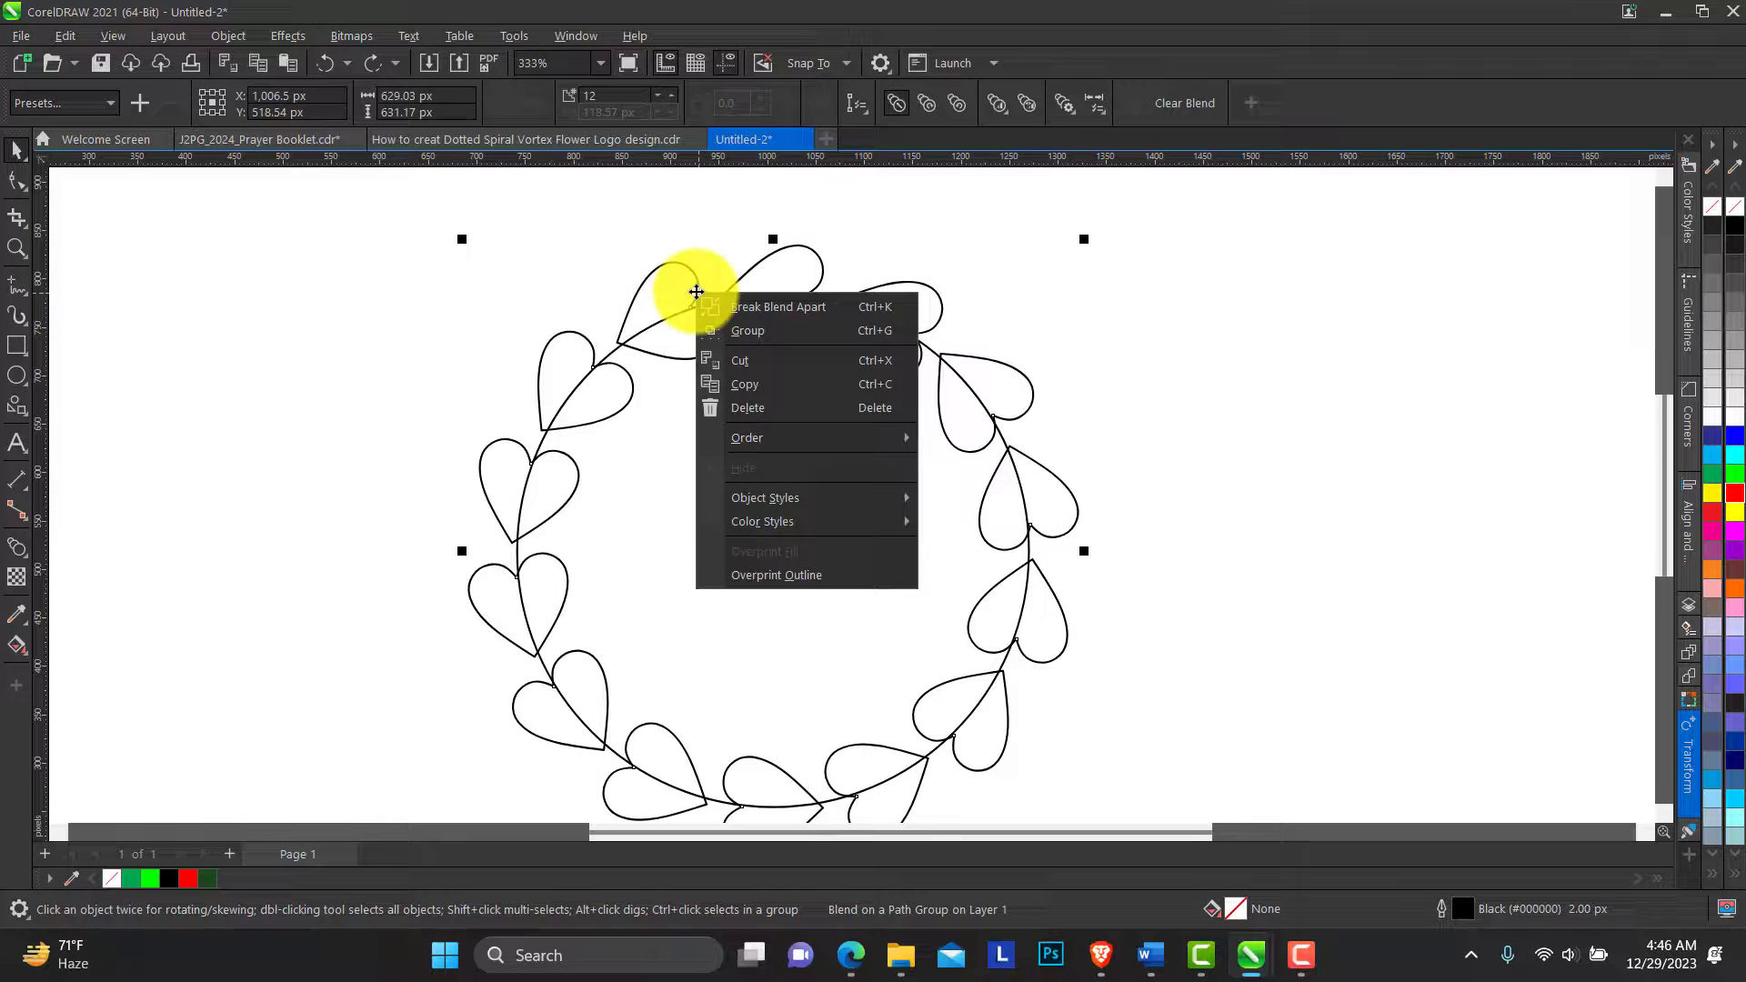
pyautogui.click(761, 308)
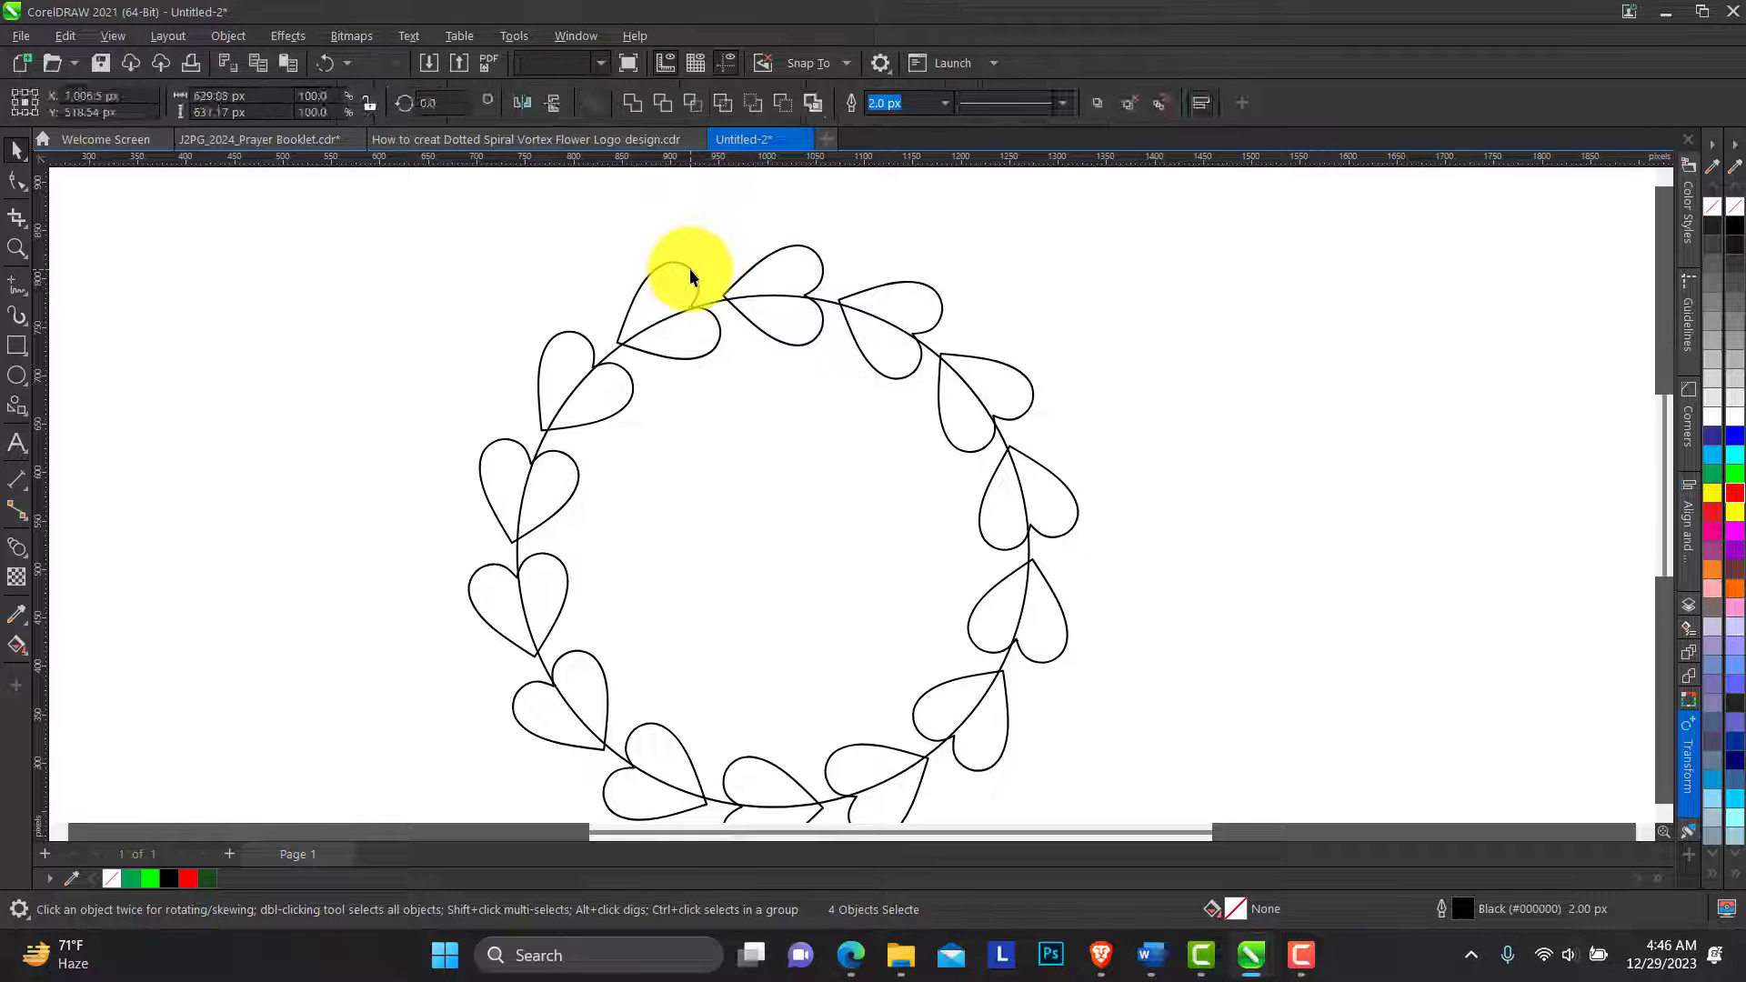
pyautogui.moveTo(693, 273); pyautogui.dragTo(532, 284)
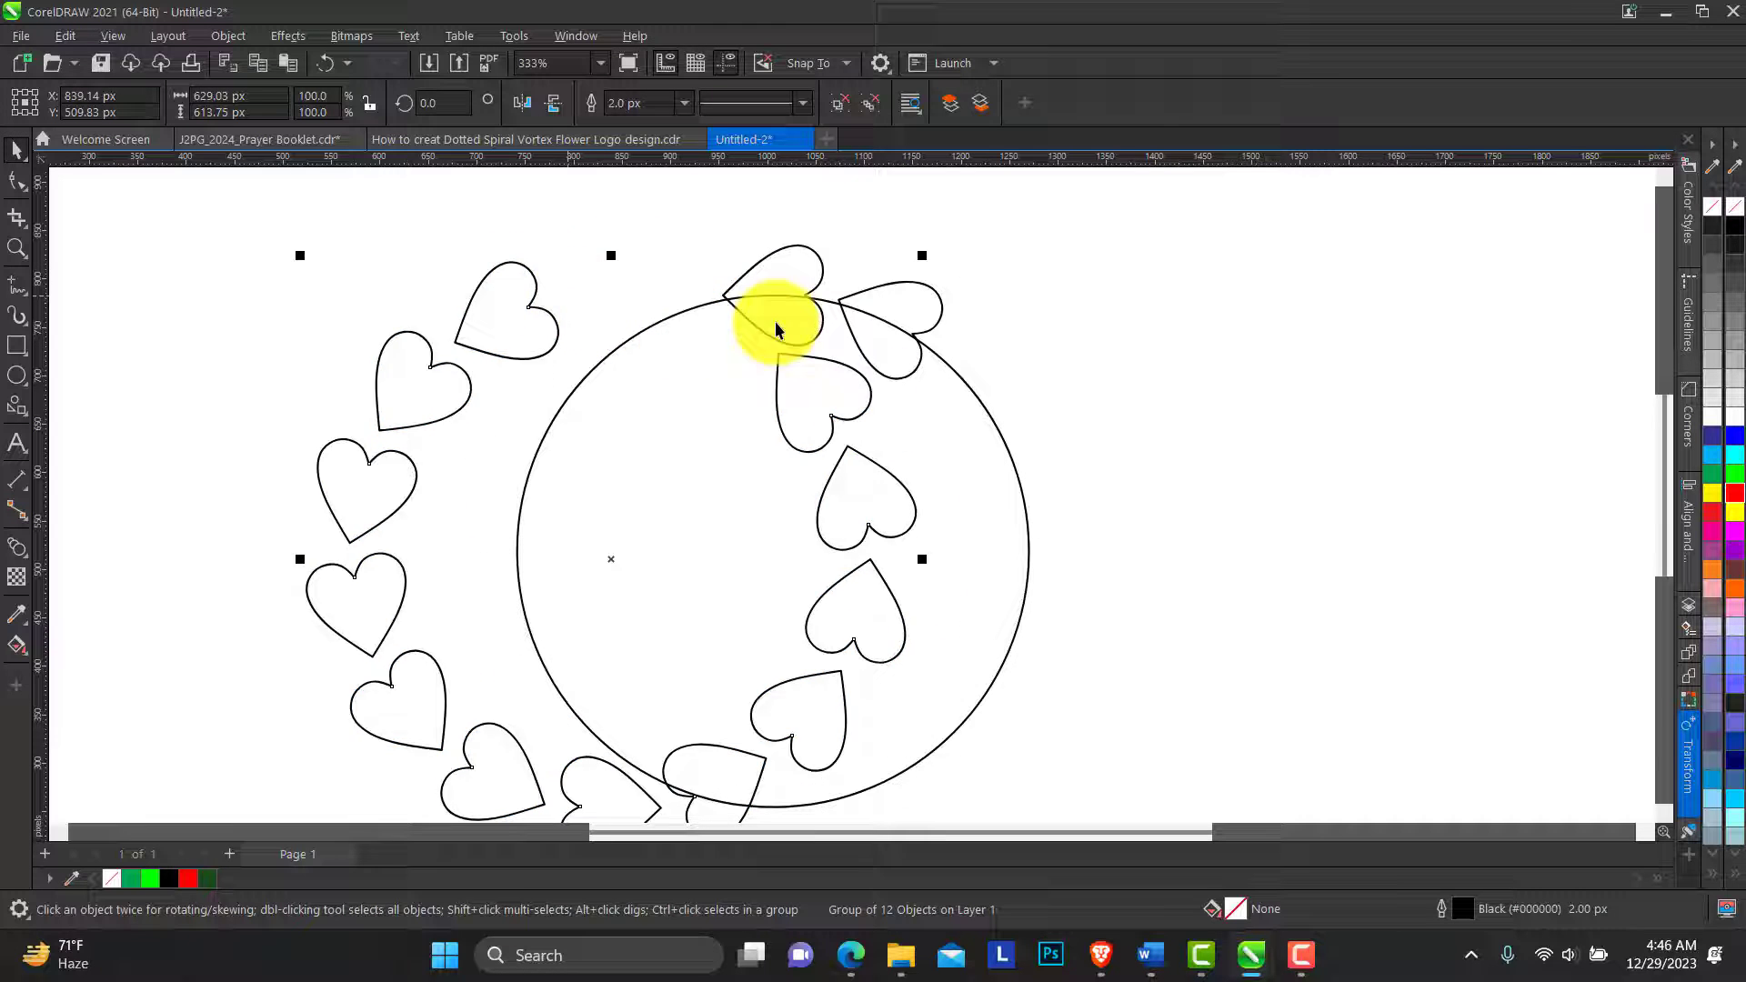
pyautogui.hotkey('ctrl', 'z')
# Step: Select all the hearts without the circle, fill them with red and remove their outlines
pyautogui.keyDown('shift'); pyautogui.click(819, 266); pyautogui.keyUp('shift')
pyautogui.moveTo(819, 266); pyautogui.dragTo(618, 284)
pyautogui.hotkey('ctrl', 'z')
pyautogui.moveTo(955, 314); pyautogui.dragTo(936, 300)
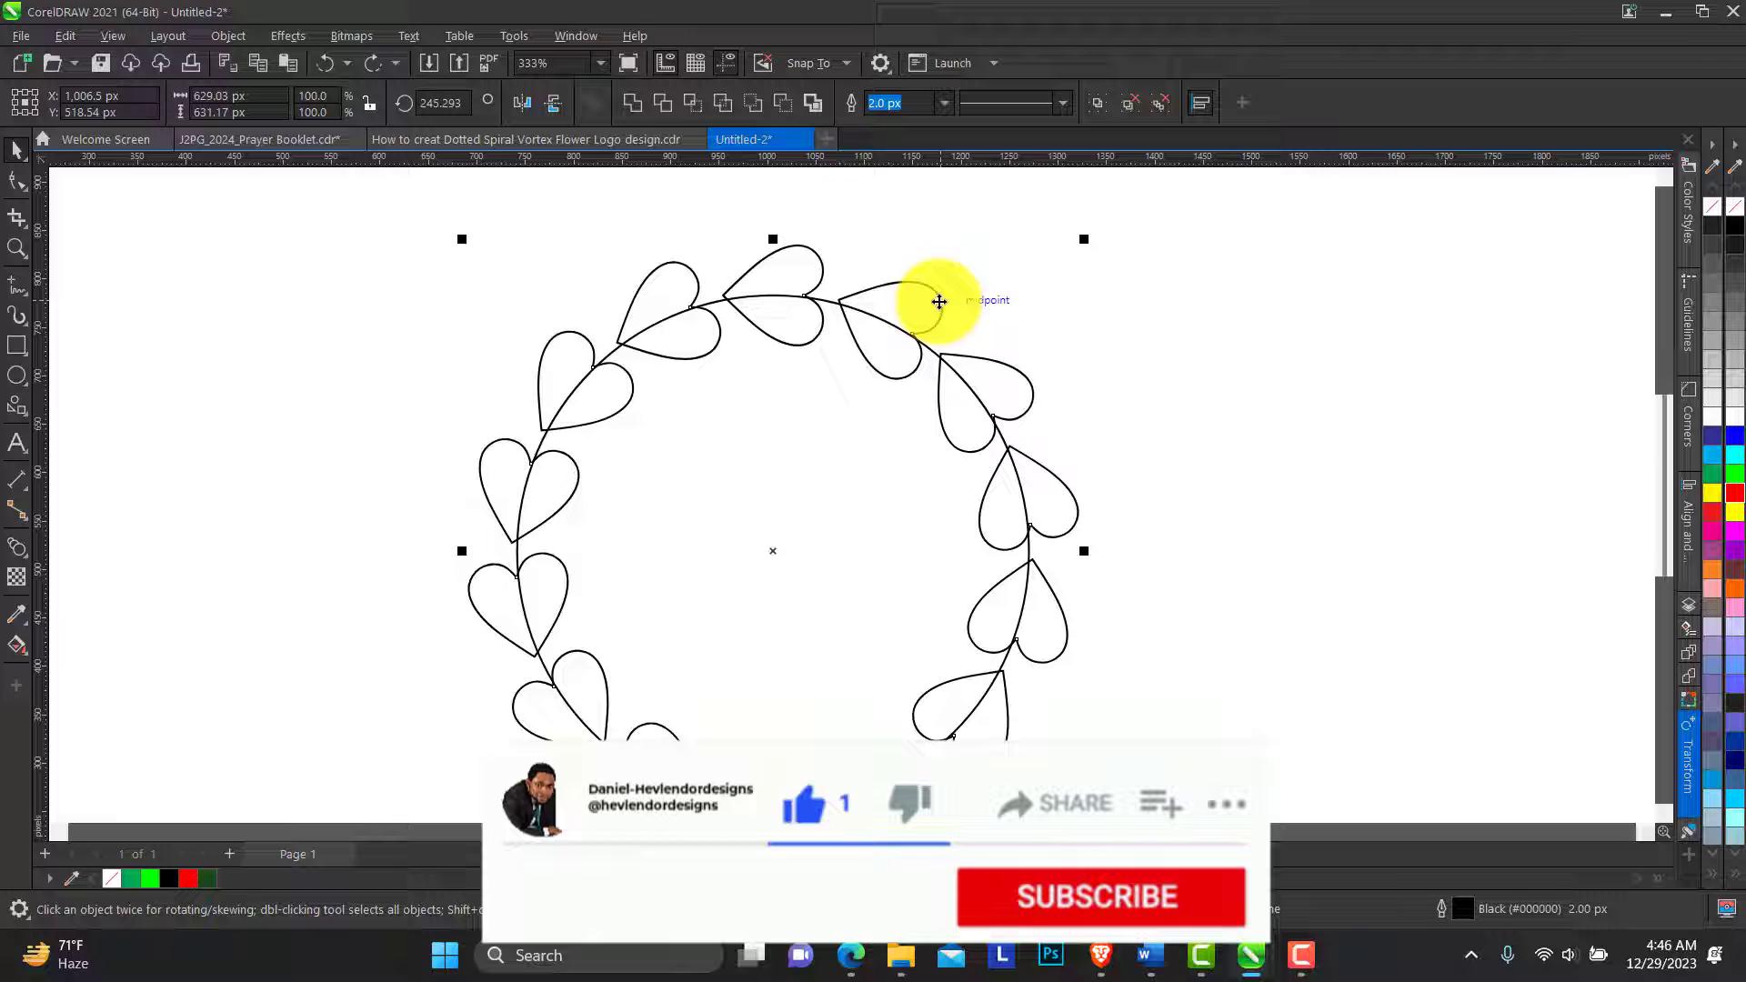
pyautogui.click(1737, 494)
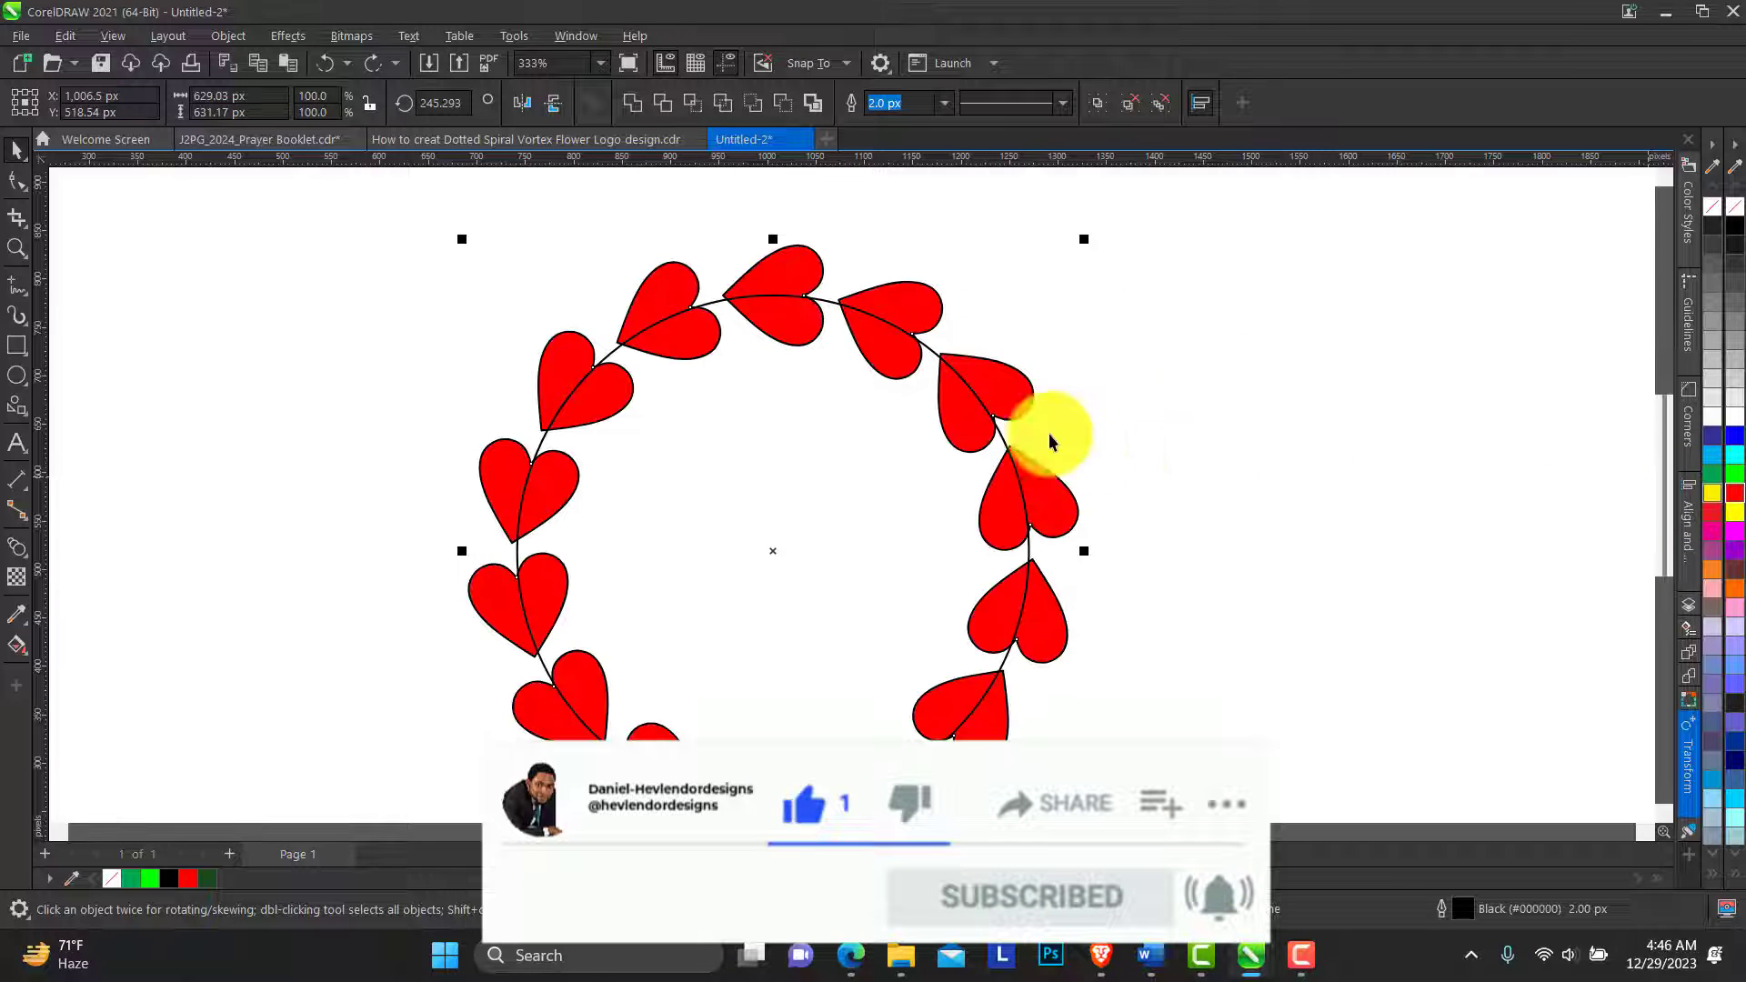
pyautogui.click(821, 297)
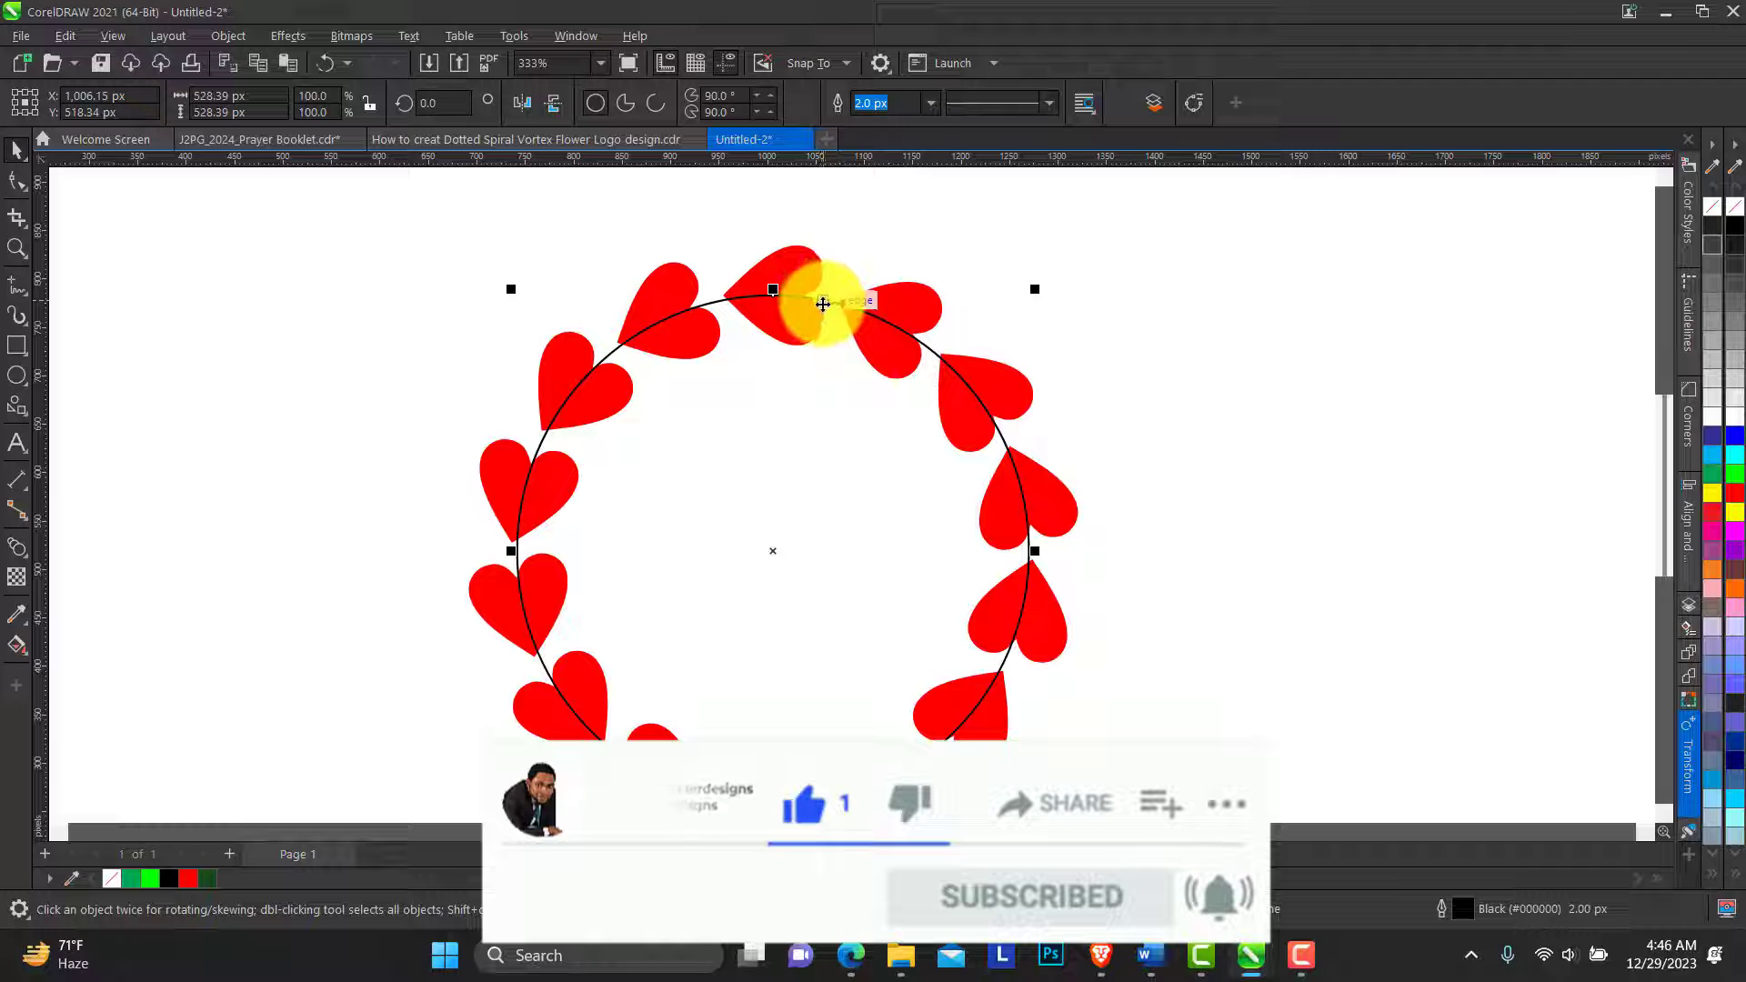
# Step: Scale the path circle down about its centre to about 351 px so it sits inside the ring of hearts
pyautogui.press('Delete')
pyautogui.hotkey('ctrl', 'z')
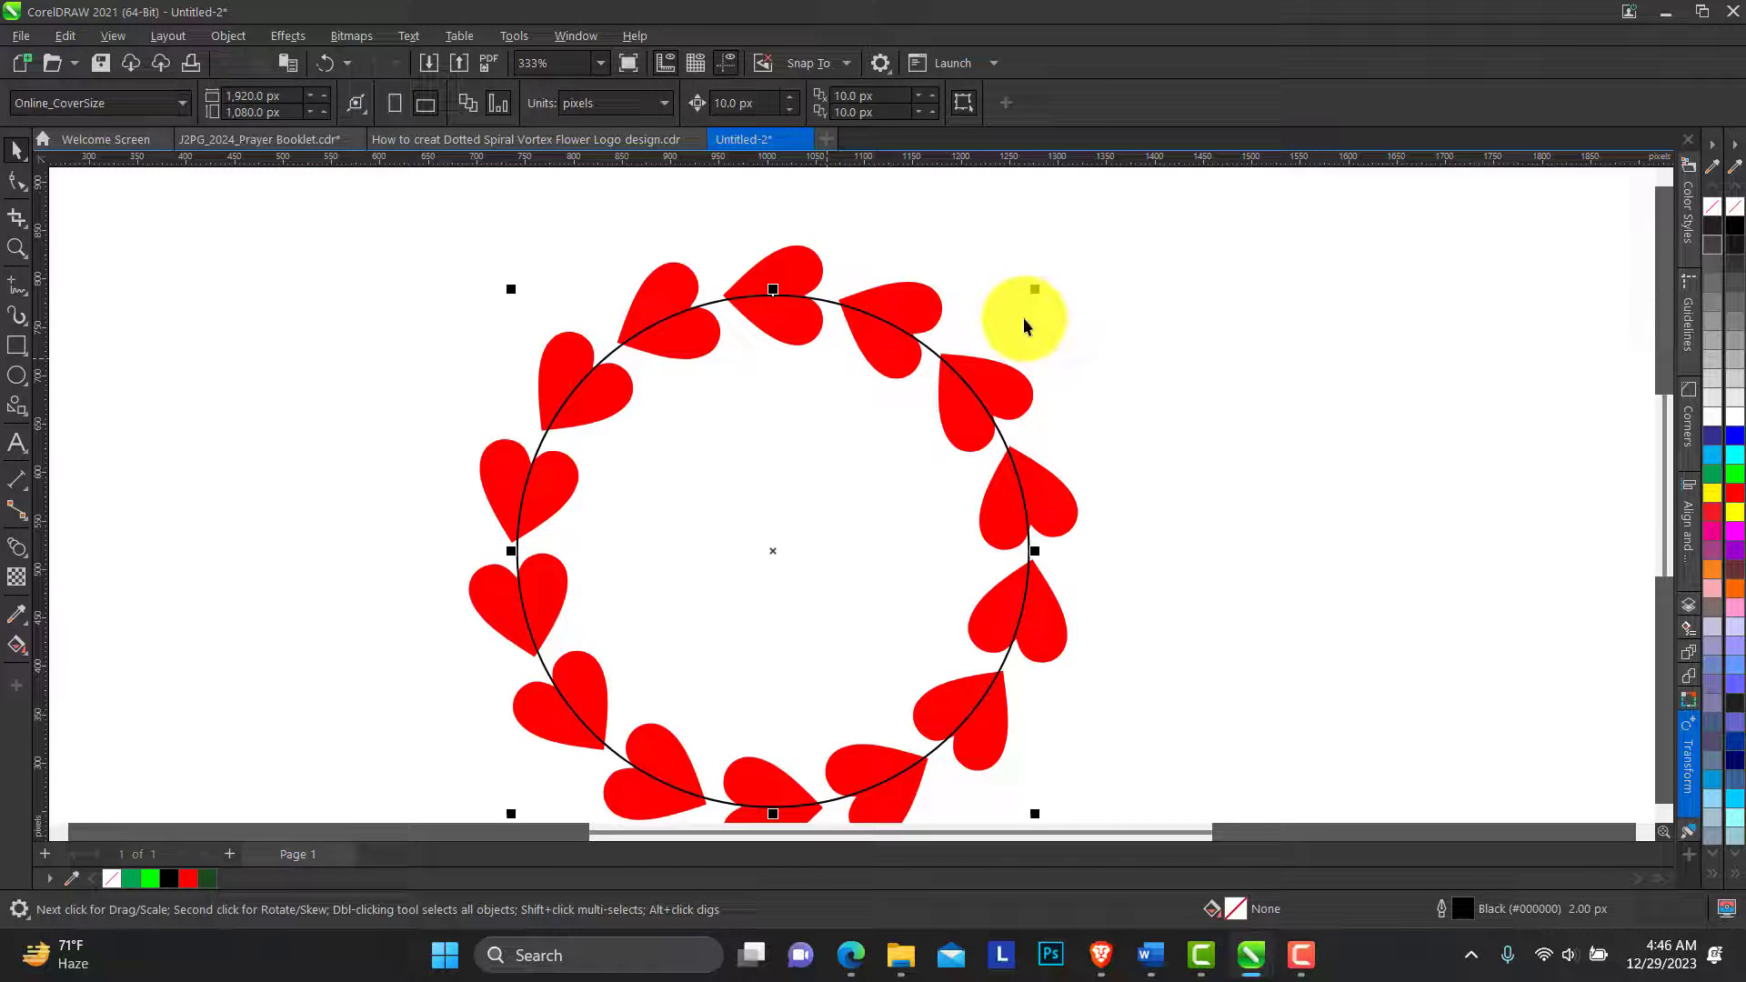
pyautogui.moveTo(1037, 291); pyautogui.dragTo(978, 381)
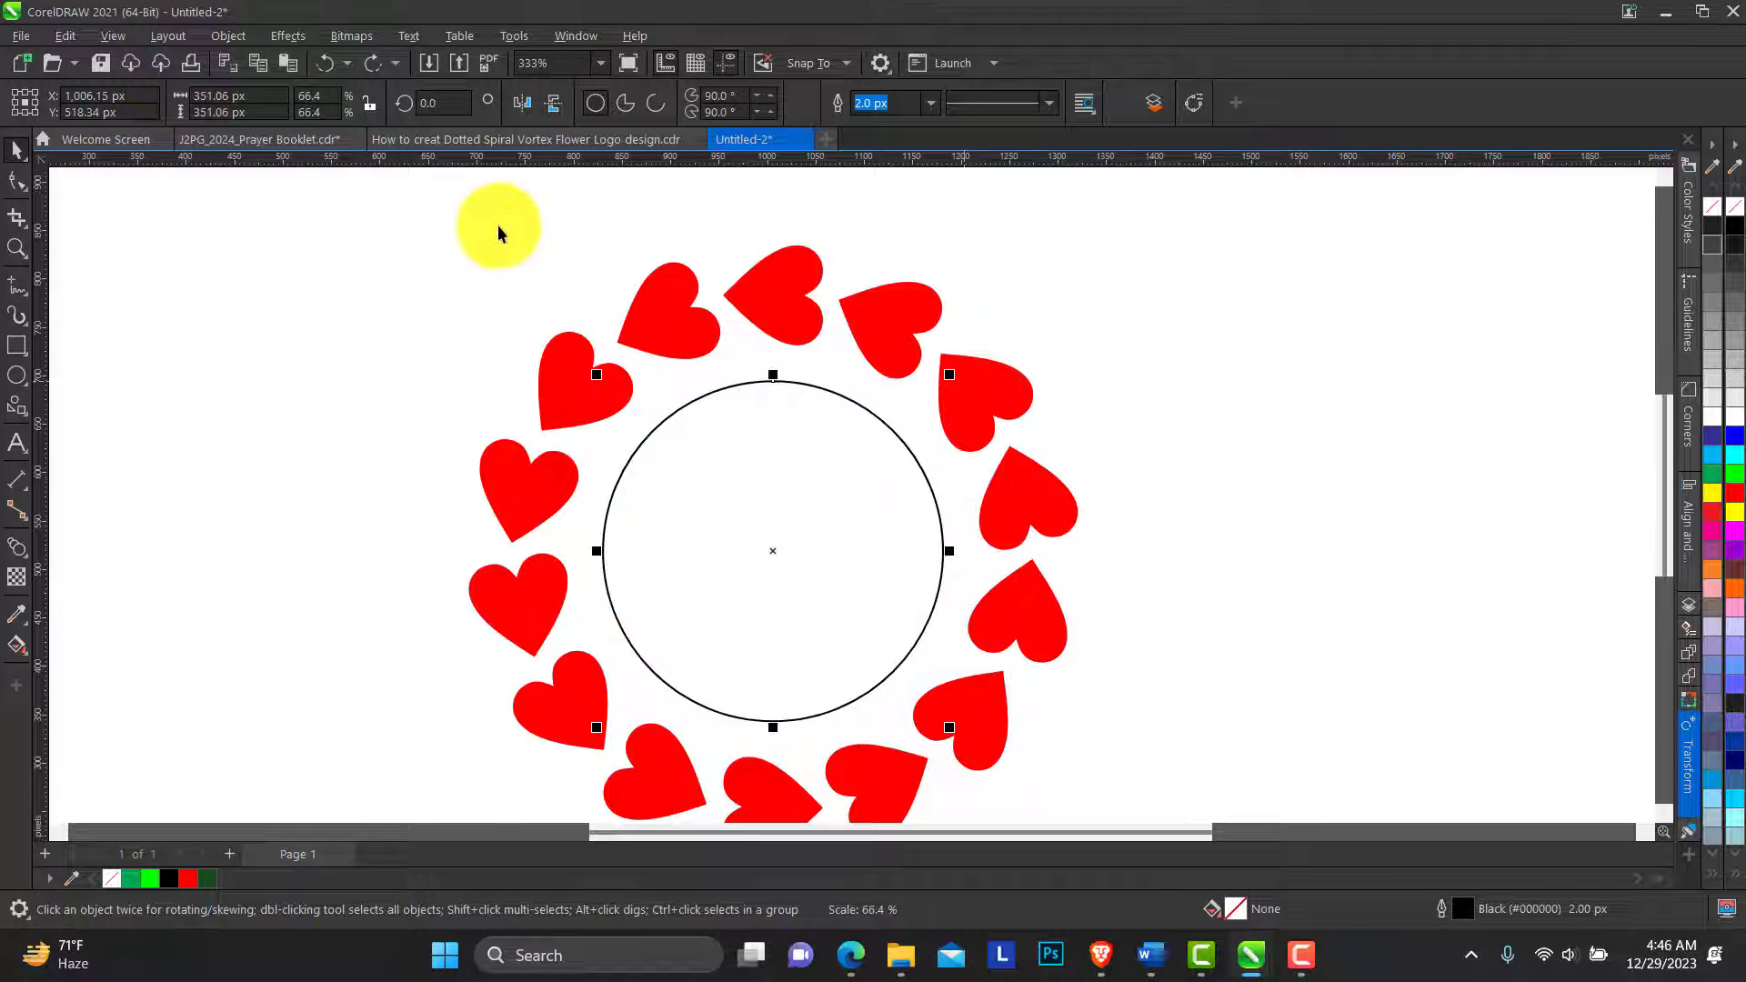
# Step: Group all the hearts with the circle and move the group partly off the page's left edge
pyautogui.moveTo(359, 213); pyautogui.dragTo(1110, 851)
pyautogui.moveTo(959, 626); pyautogui.dragTo(447, 603)
pyautogui.click(16, 248)
pyautogui.rightClick(534, 448)
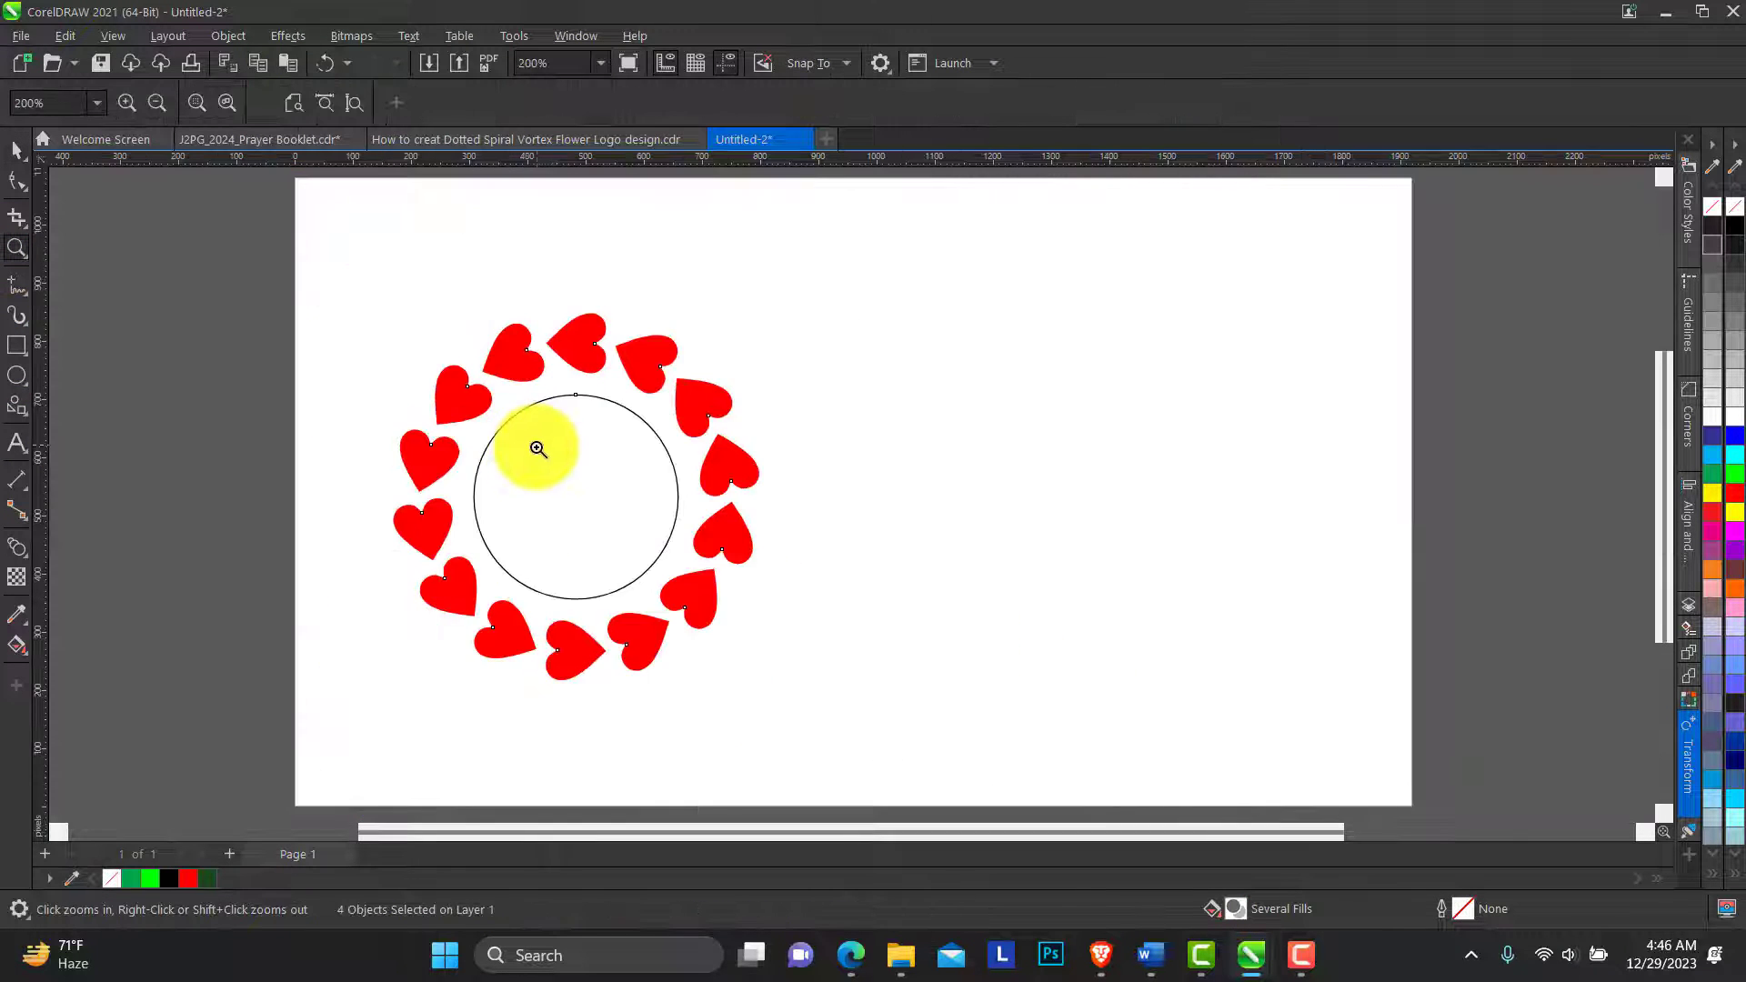
pyautogui.rightClick(529, 424)
pyautogui.click(16, 150)
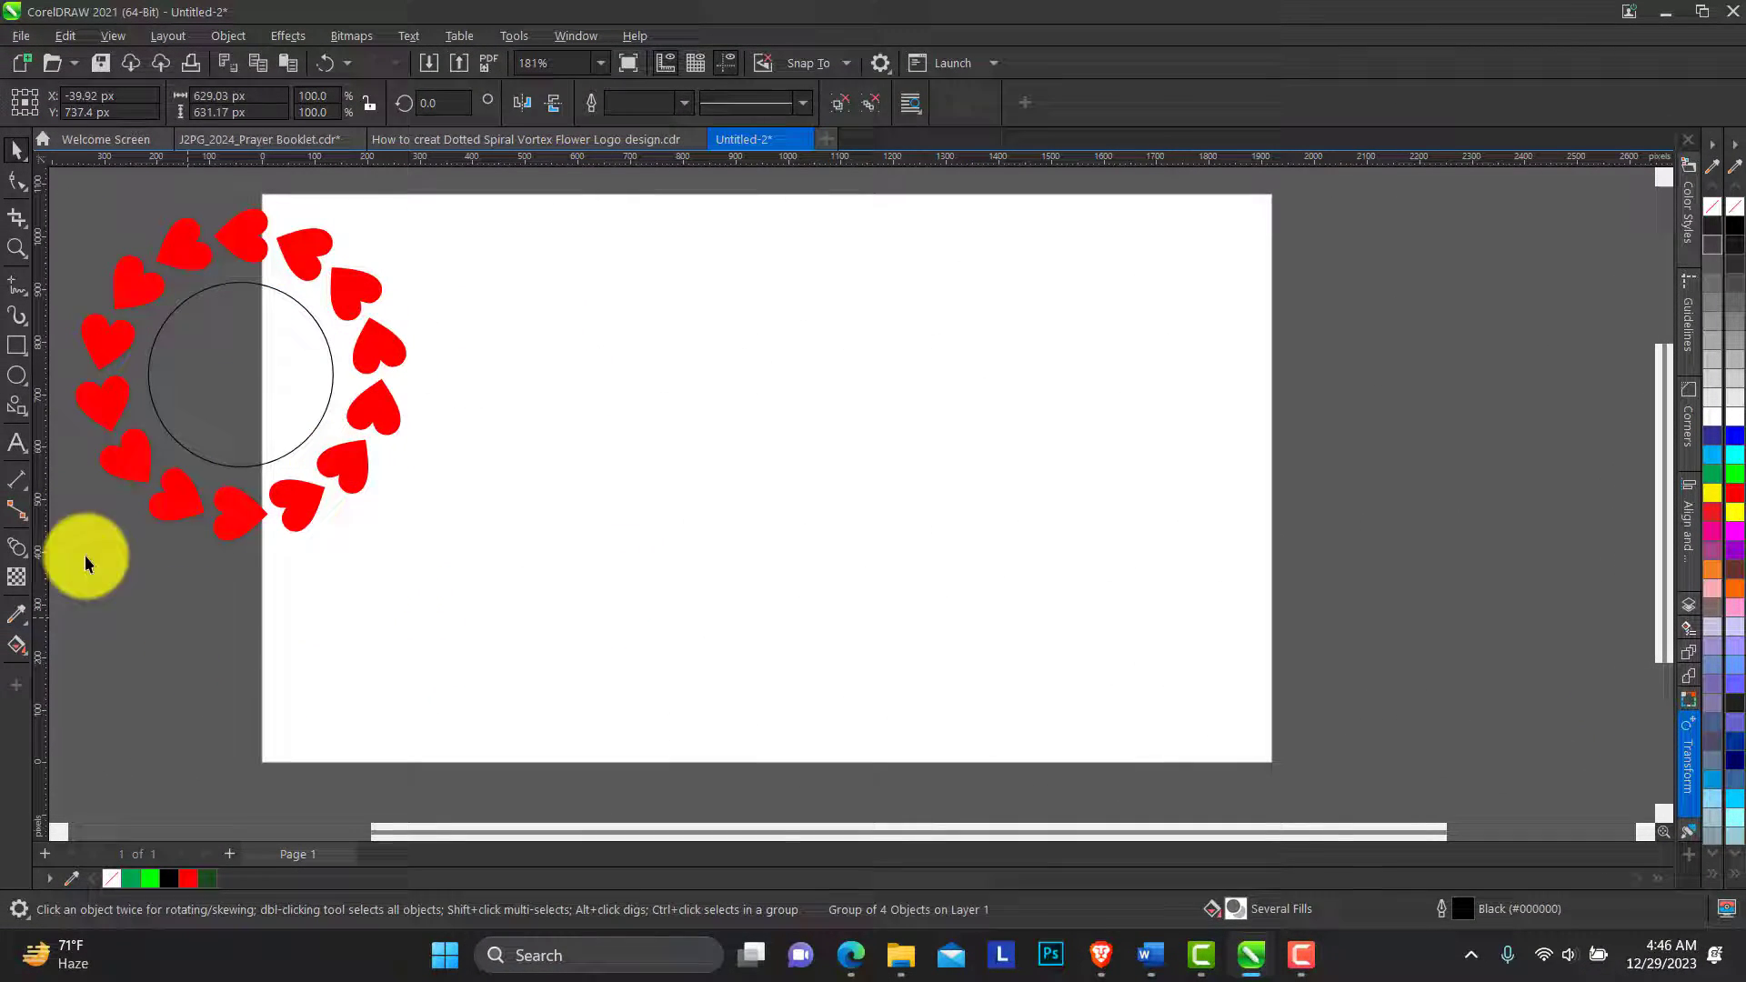
# Step: Draw a circle about 256 px across near the page's middle and duplicate it sideways so the two circles overlap
pyautogui.click(16, 374)
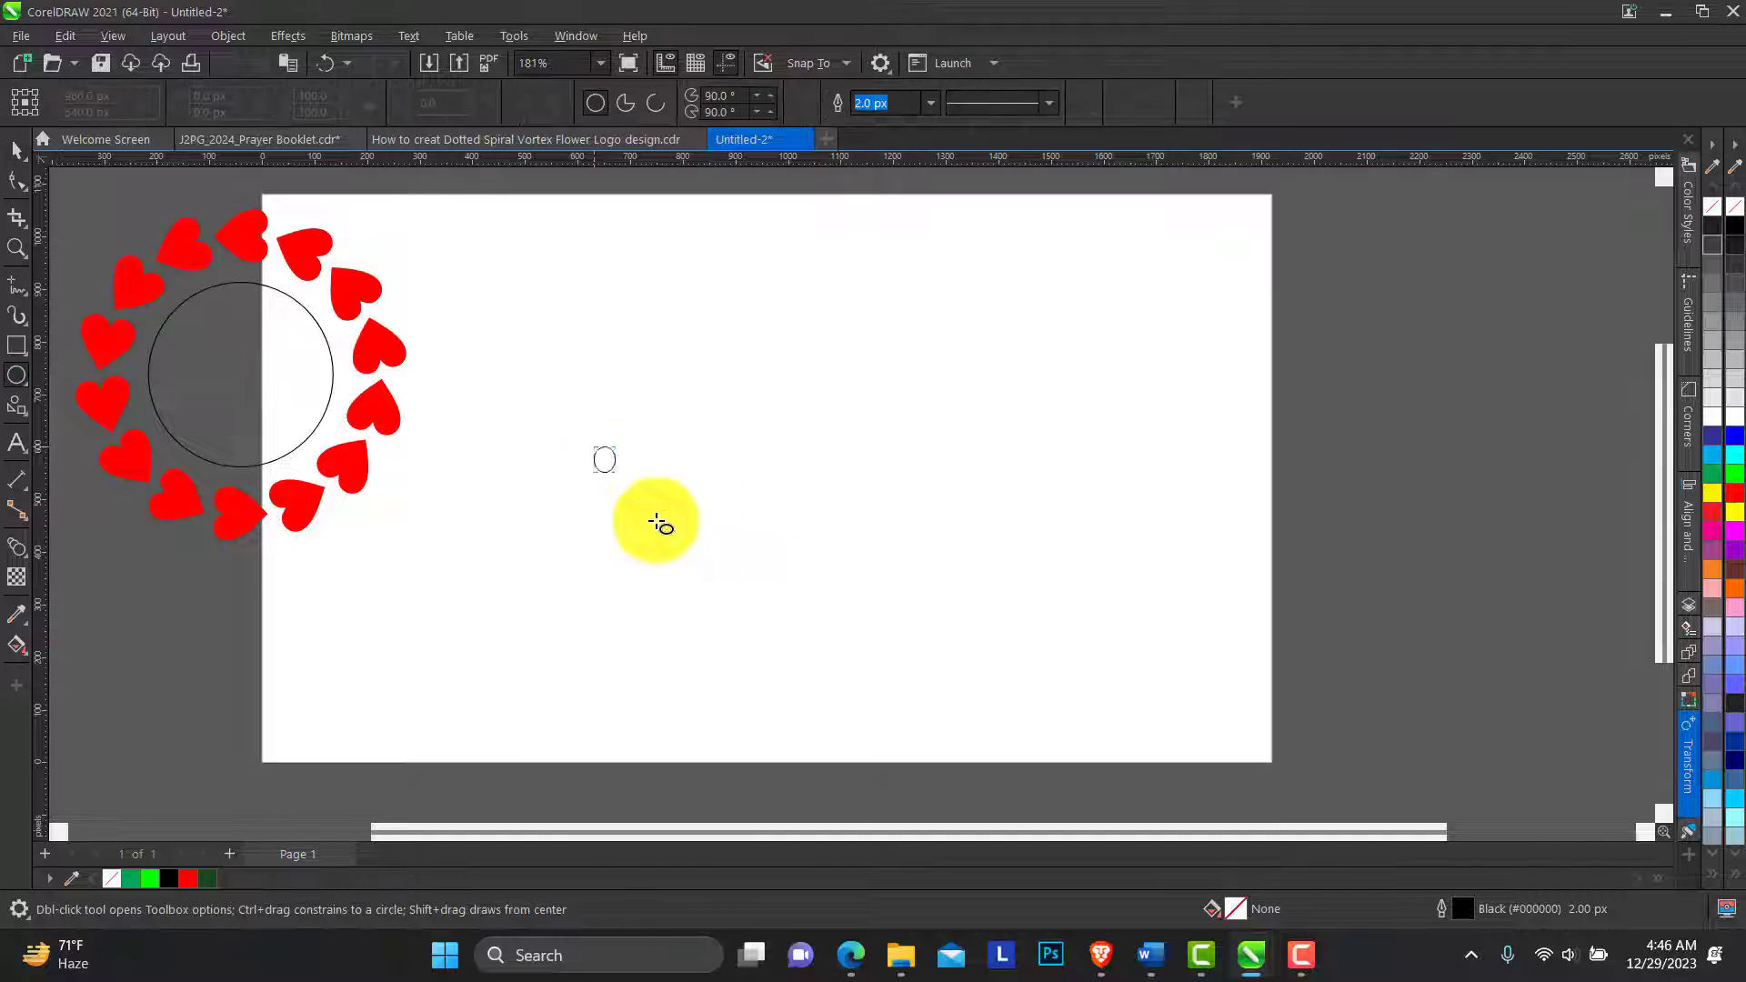
pyautogui.moveTo(658, 523); pyautogui.dragTo(691, 582)
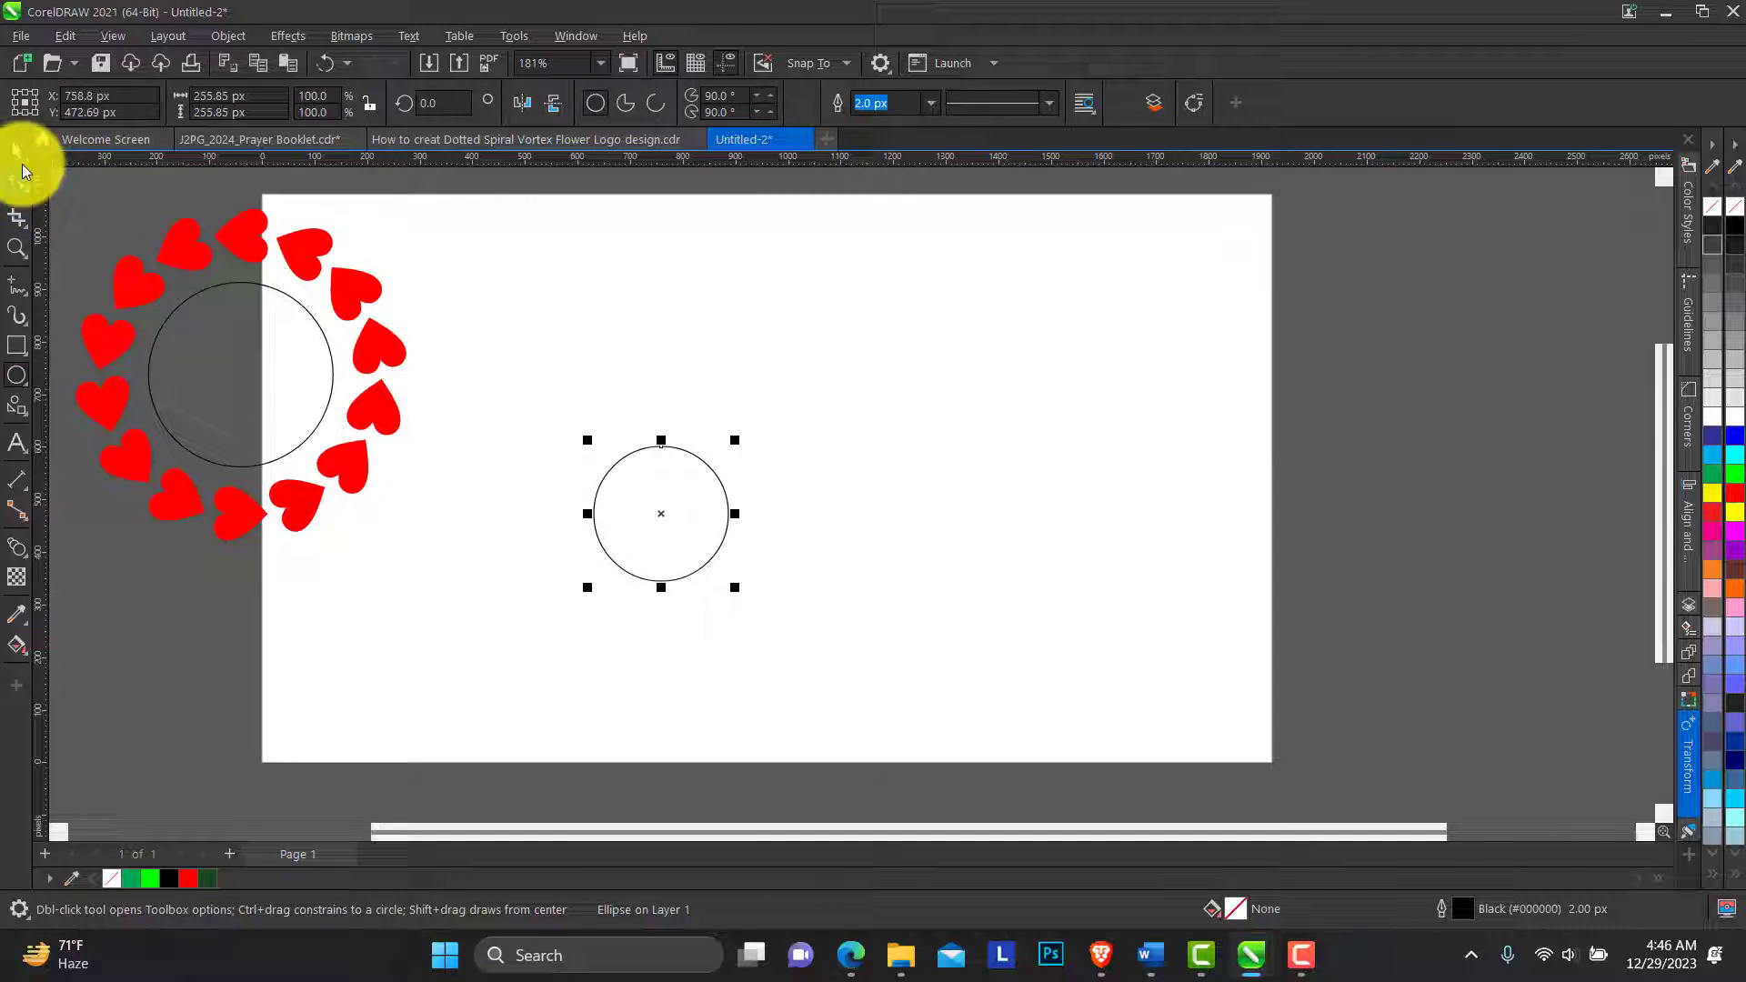
pyautogui.click(17, 150)
pyautogui.moveTo(731, 509)
pyautogui.mouseDown()
pyautogui.moveTo(793, 528)
pyautogui.moveTo(751, 512)
pyautogui.mouseUp()
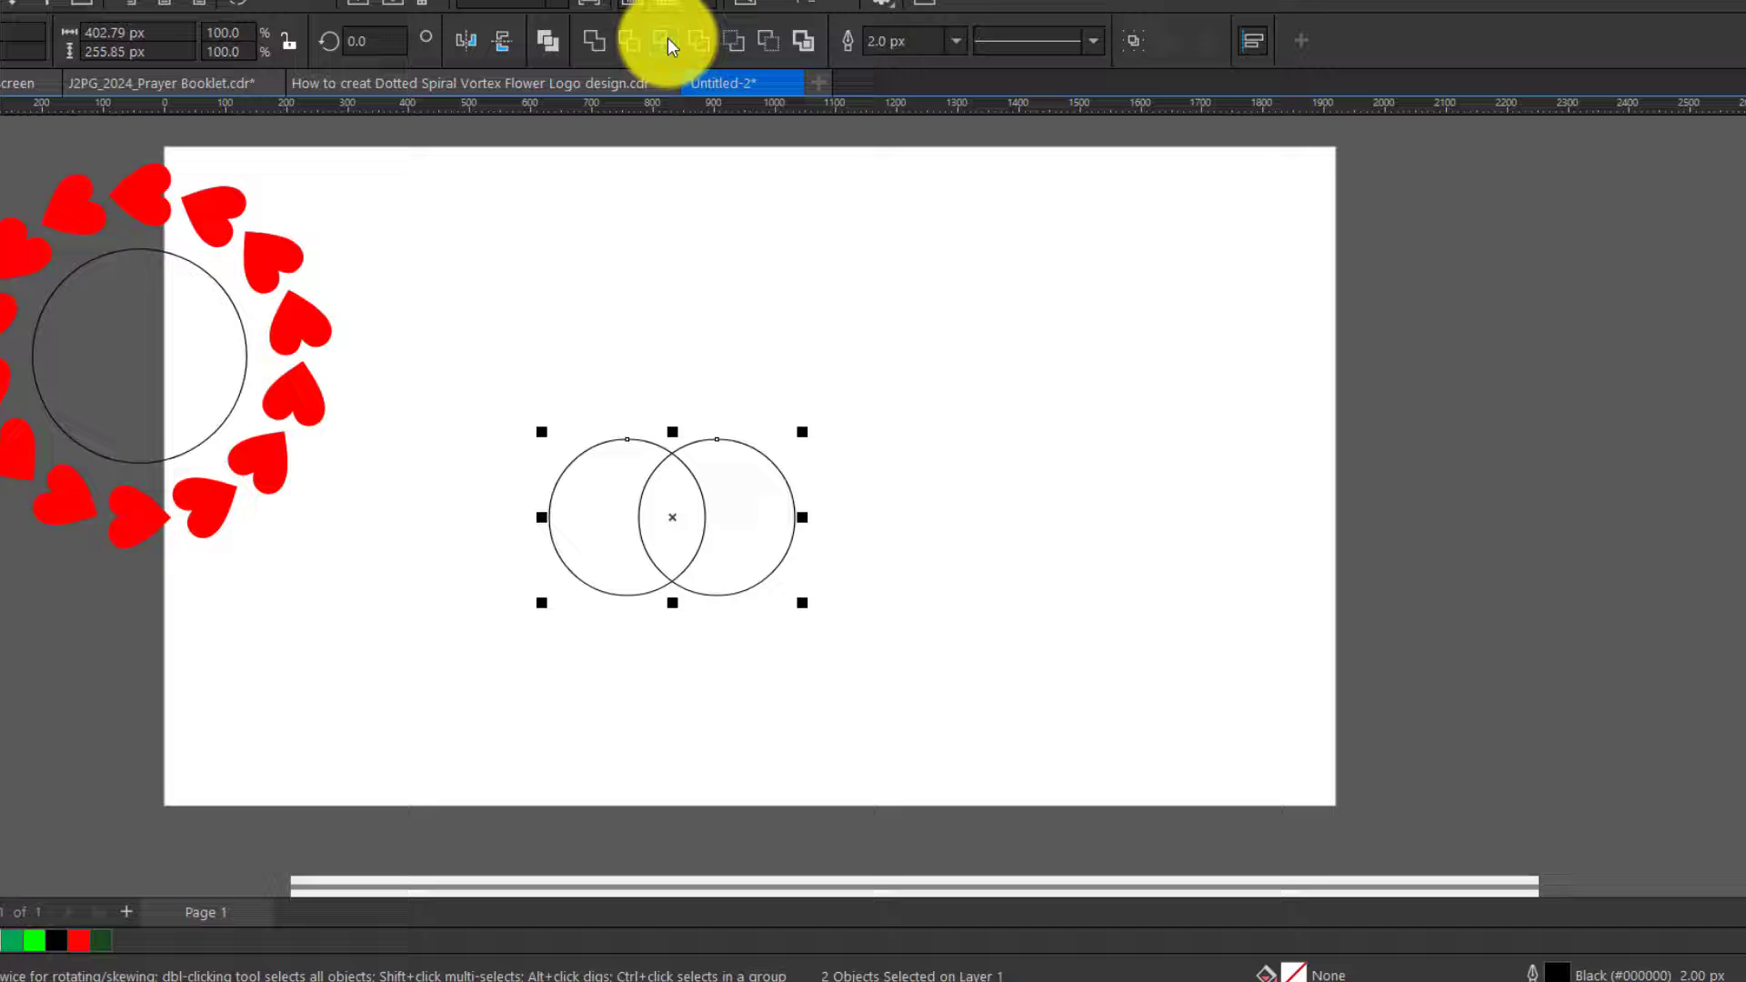
# Step: Intersect the two overlapping circles and delete both originals, keeping only the lens shape
pyautogui.click(696, 101)
pyautogui.click(685, 265)
pyautogui.click(589, 446)
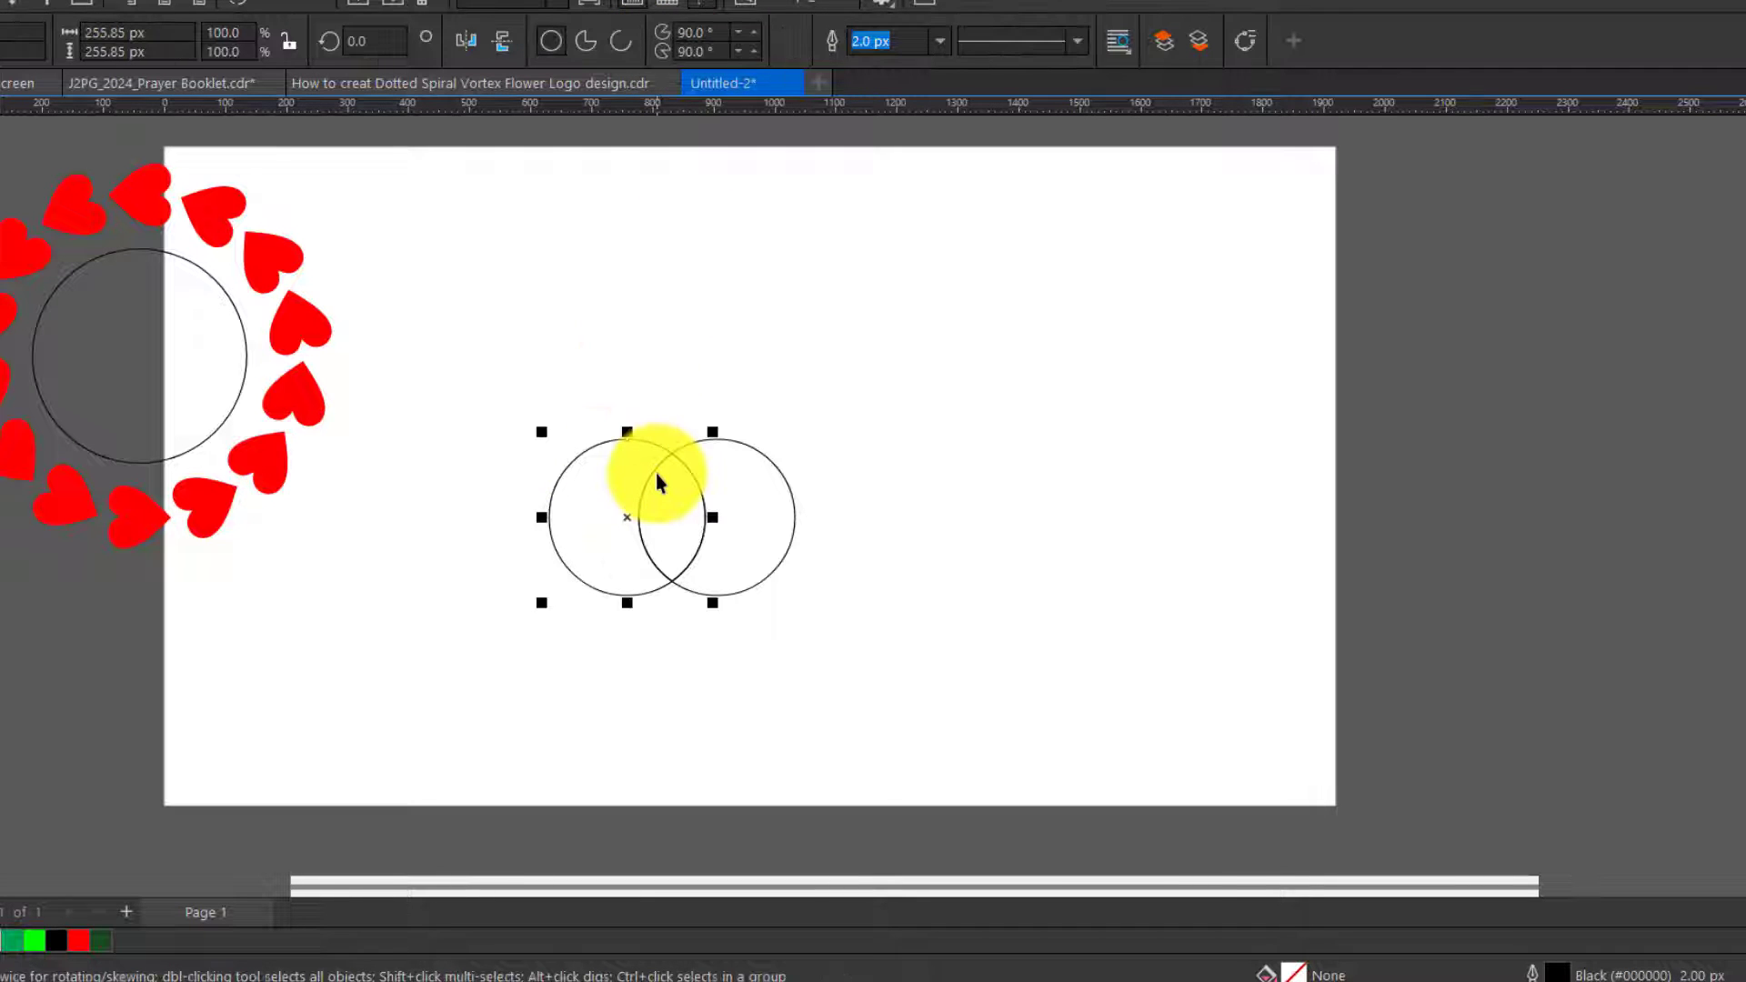
pyautogui.press('Delete')
pyautogui.click(733, 483)
pyautogui.press('Delete')
pyautogui.click(702, 517)
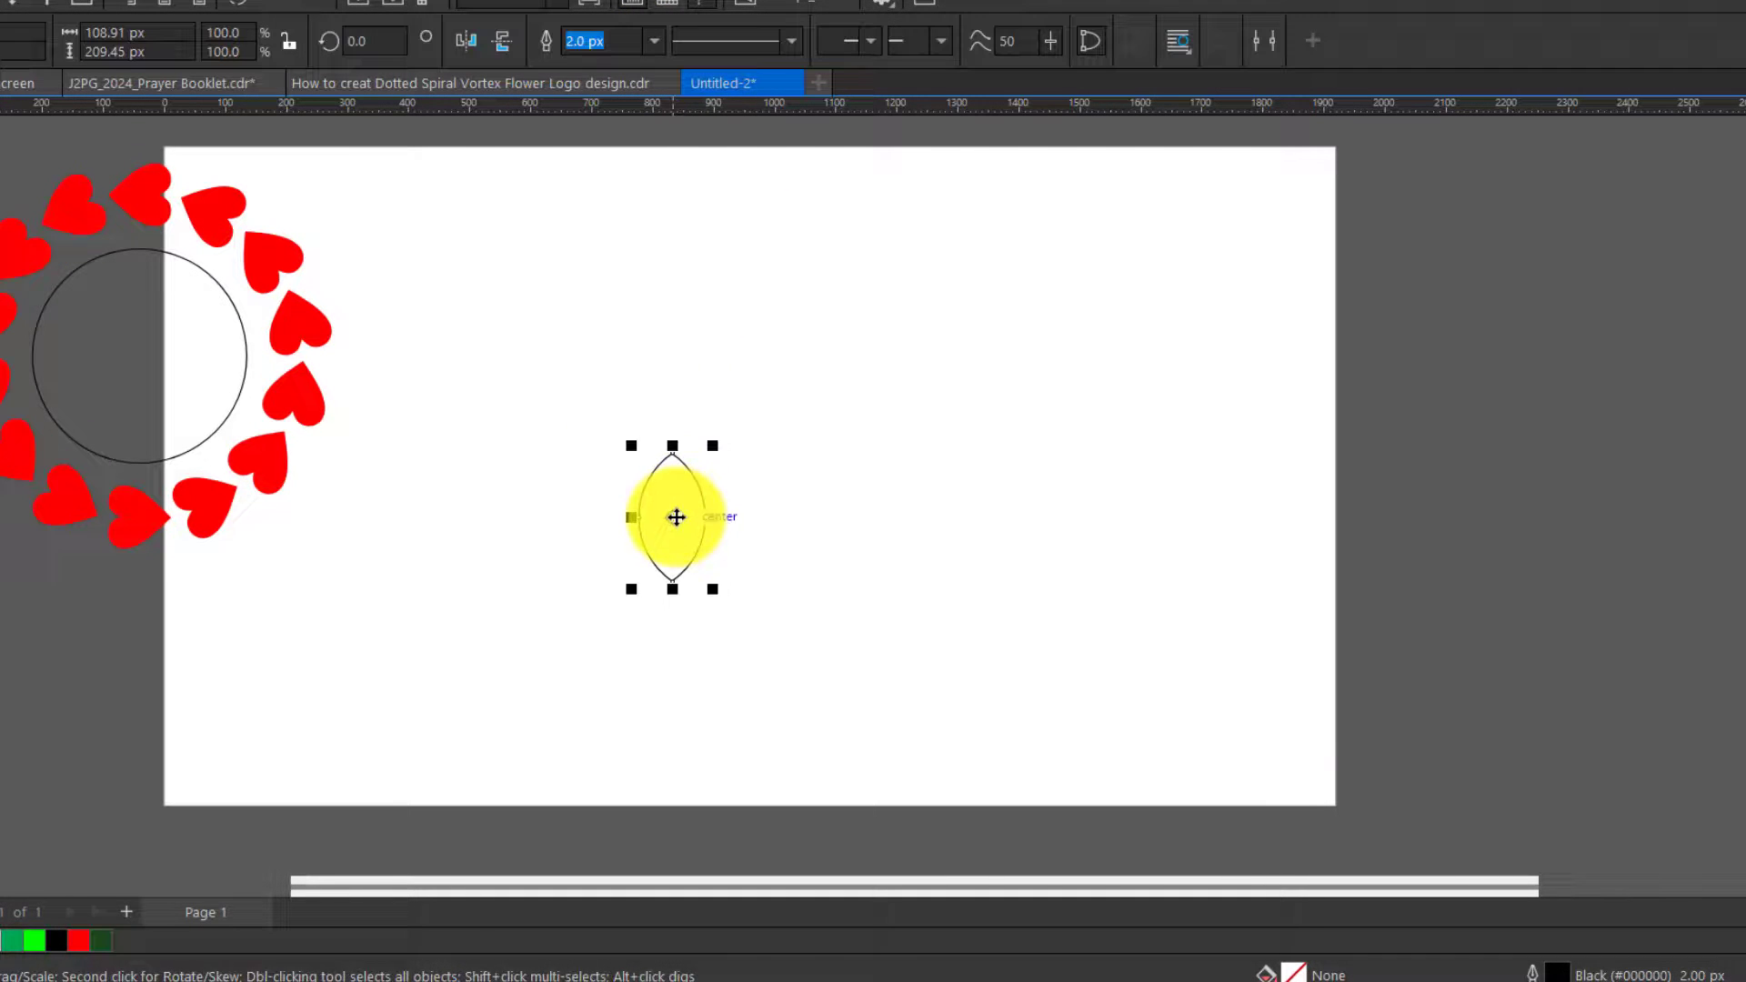
# Step: Move the lens shape to the left part of the page and the heart group farther off the page
pyautogui.moveTo(674, 518); pyautogui.dragTo(551, 415)
pyautogui.click(280, 346)
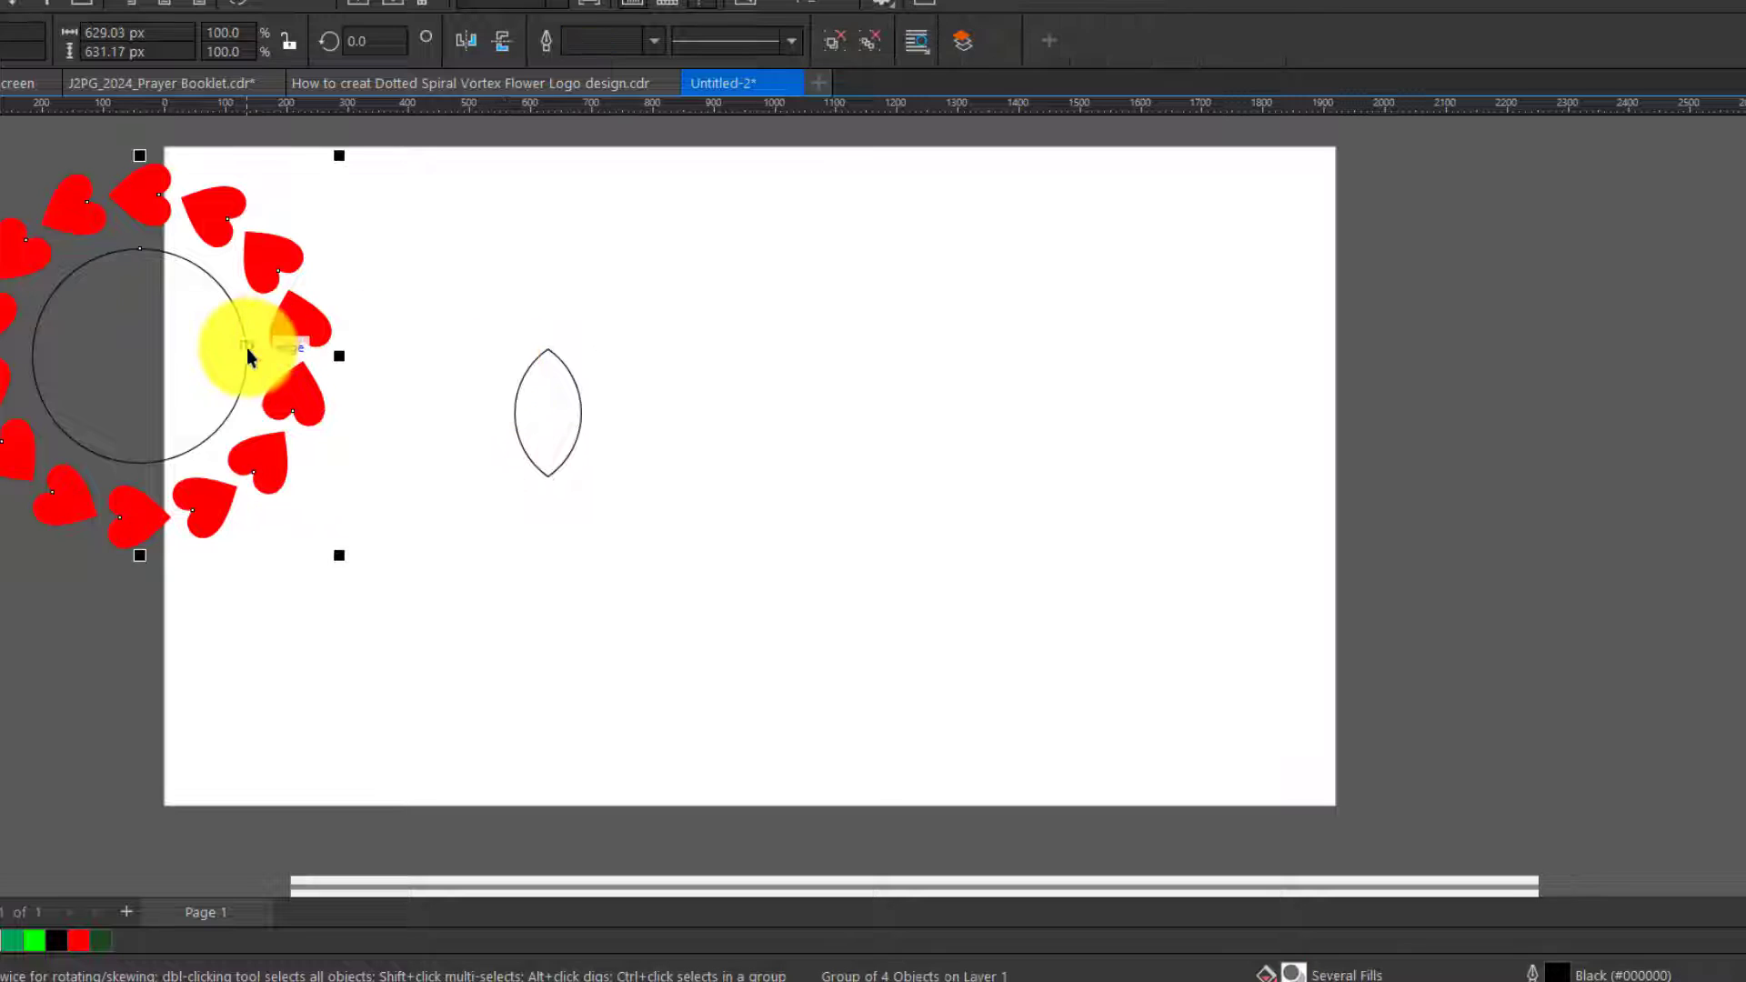
pyautogui.moveTo(242, 351); pyautogui.dragTo(51, 473)
pyautogui.moveTo(536, 400); pyautogui.dragTo(540, 482)
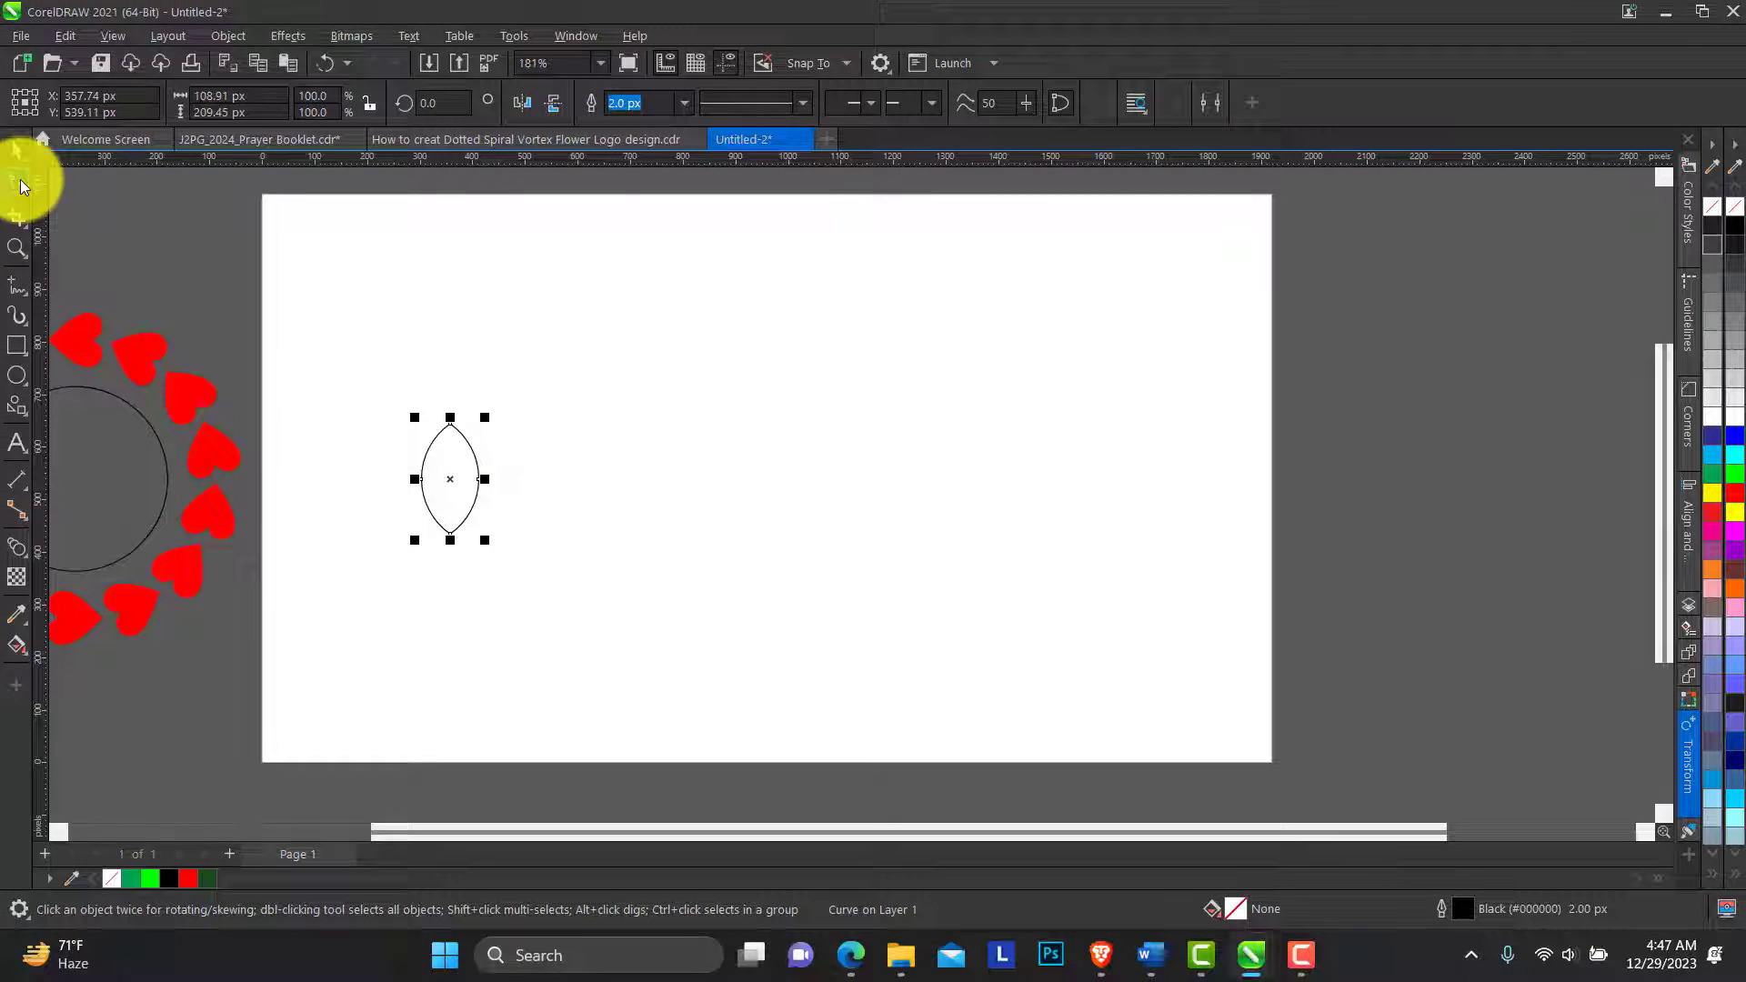
# Step: Reduce the lens to its two tip nodes and bend its right edge into an S-curve to form a leaf
pyautogui.click(18, 182)
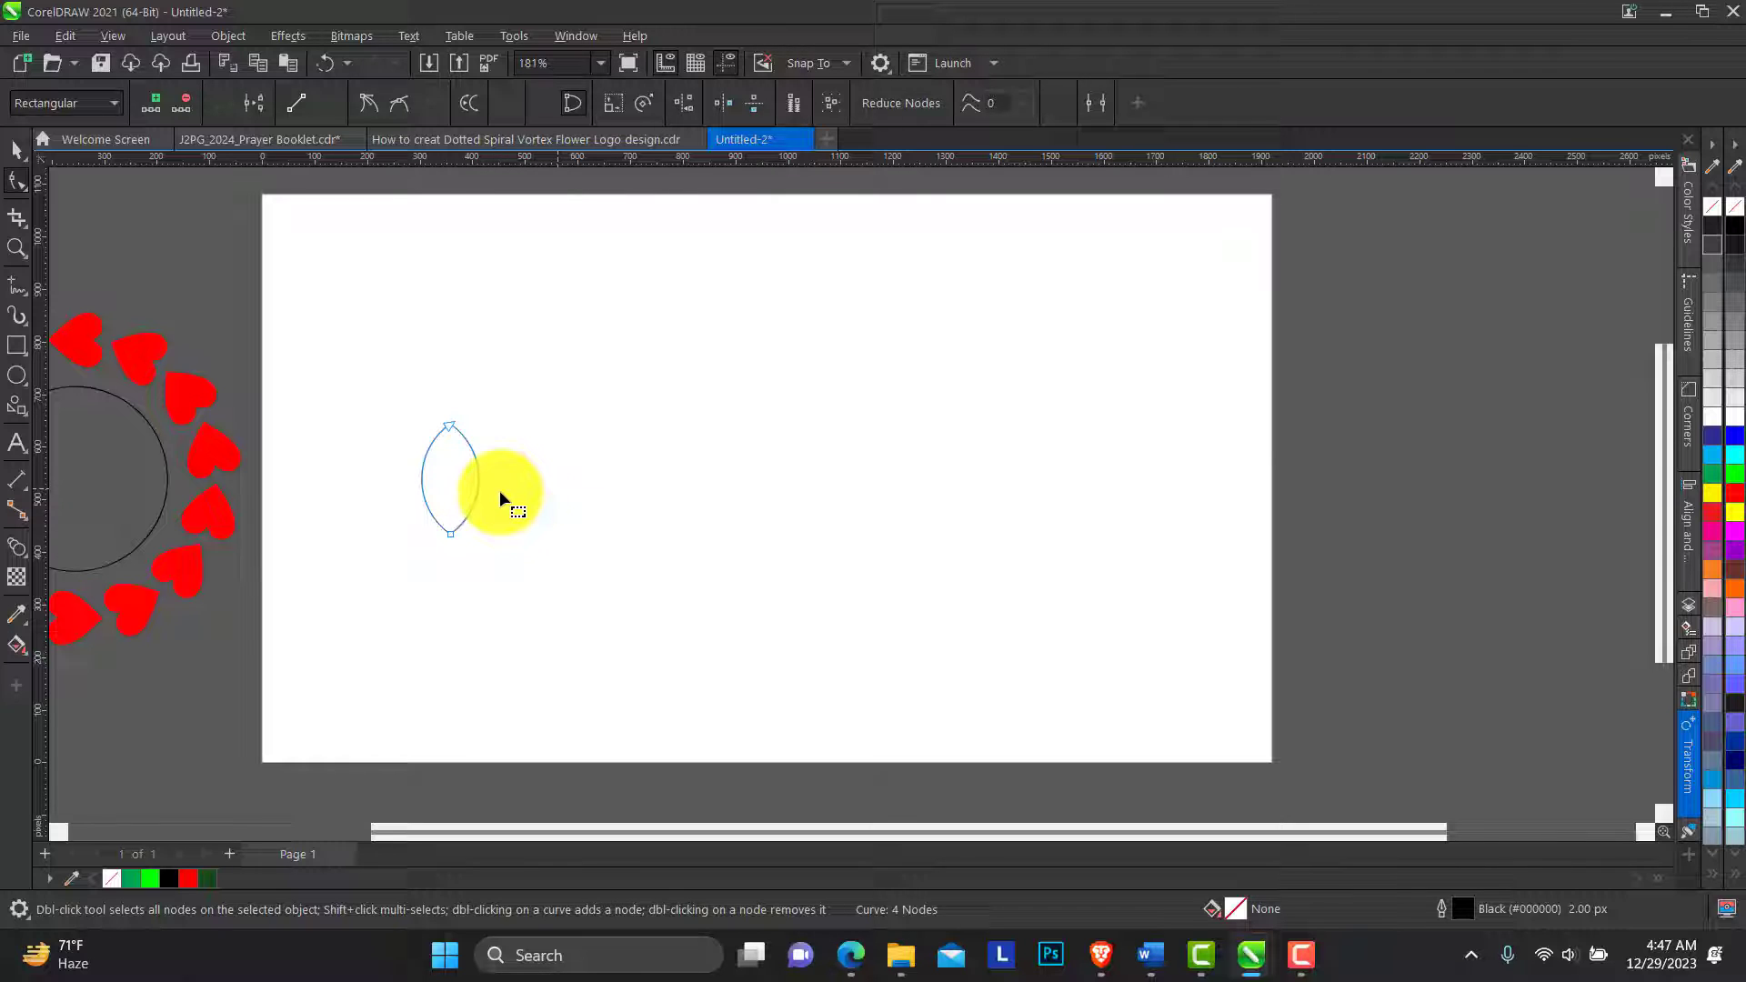
pyautogui.moveTo(395, 414); pyautogui.dragTo(740, 619)
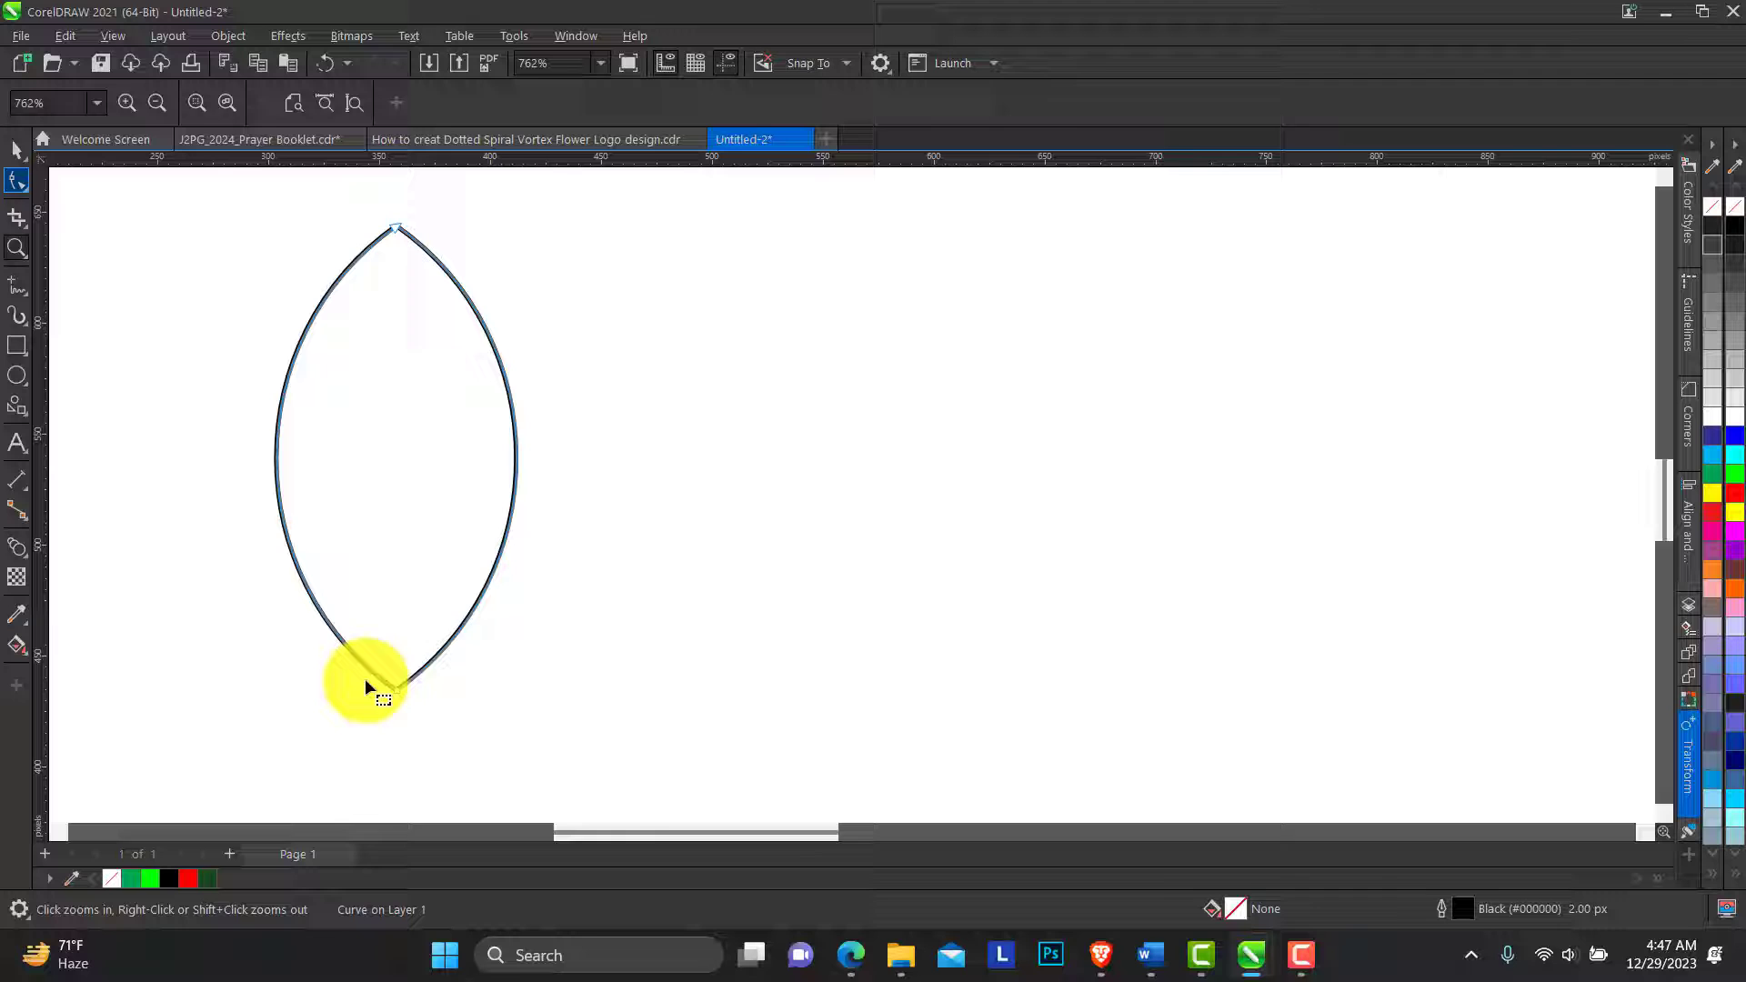
pyautogui.press('F10')
pyautogui.click(394, 686)
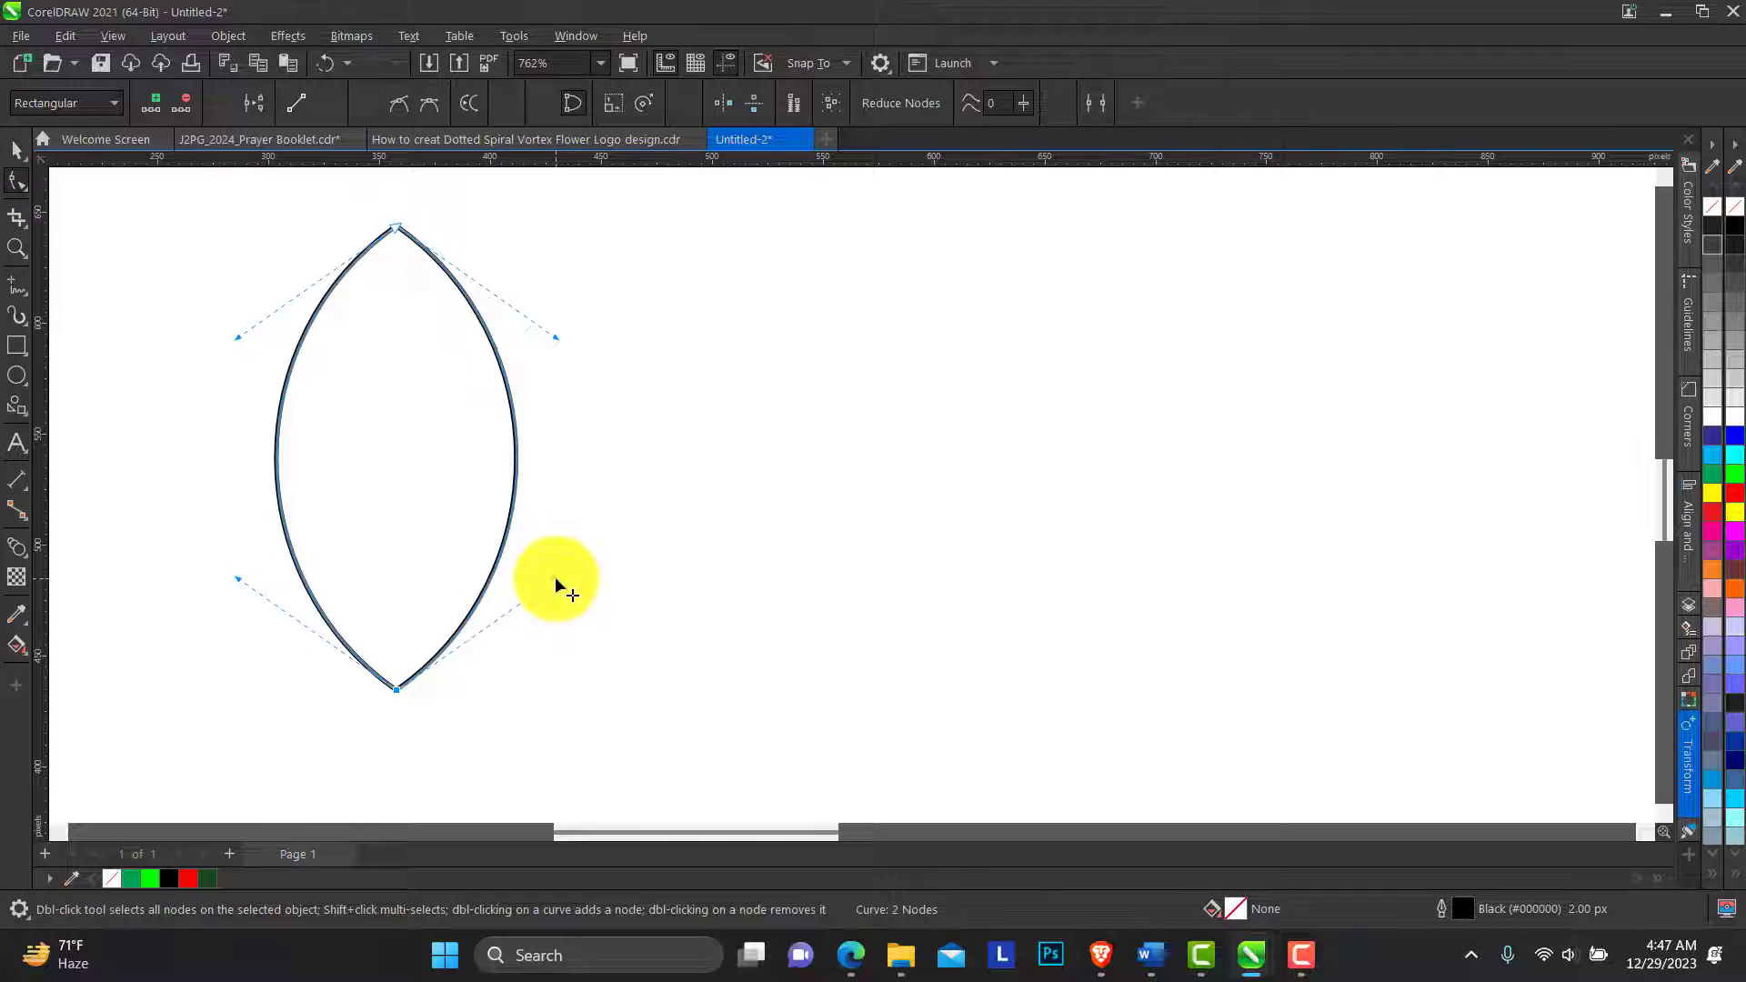
pyautogui.moveTo(556, 582); pyautogui.dragTo(642, 616)
pyautogui.moveTo(417, 319); pyautogui.dragTo(355, 421)
pyautogui.moveTo(646, 619); pyautogui.dragTo(654, 498)
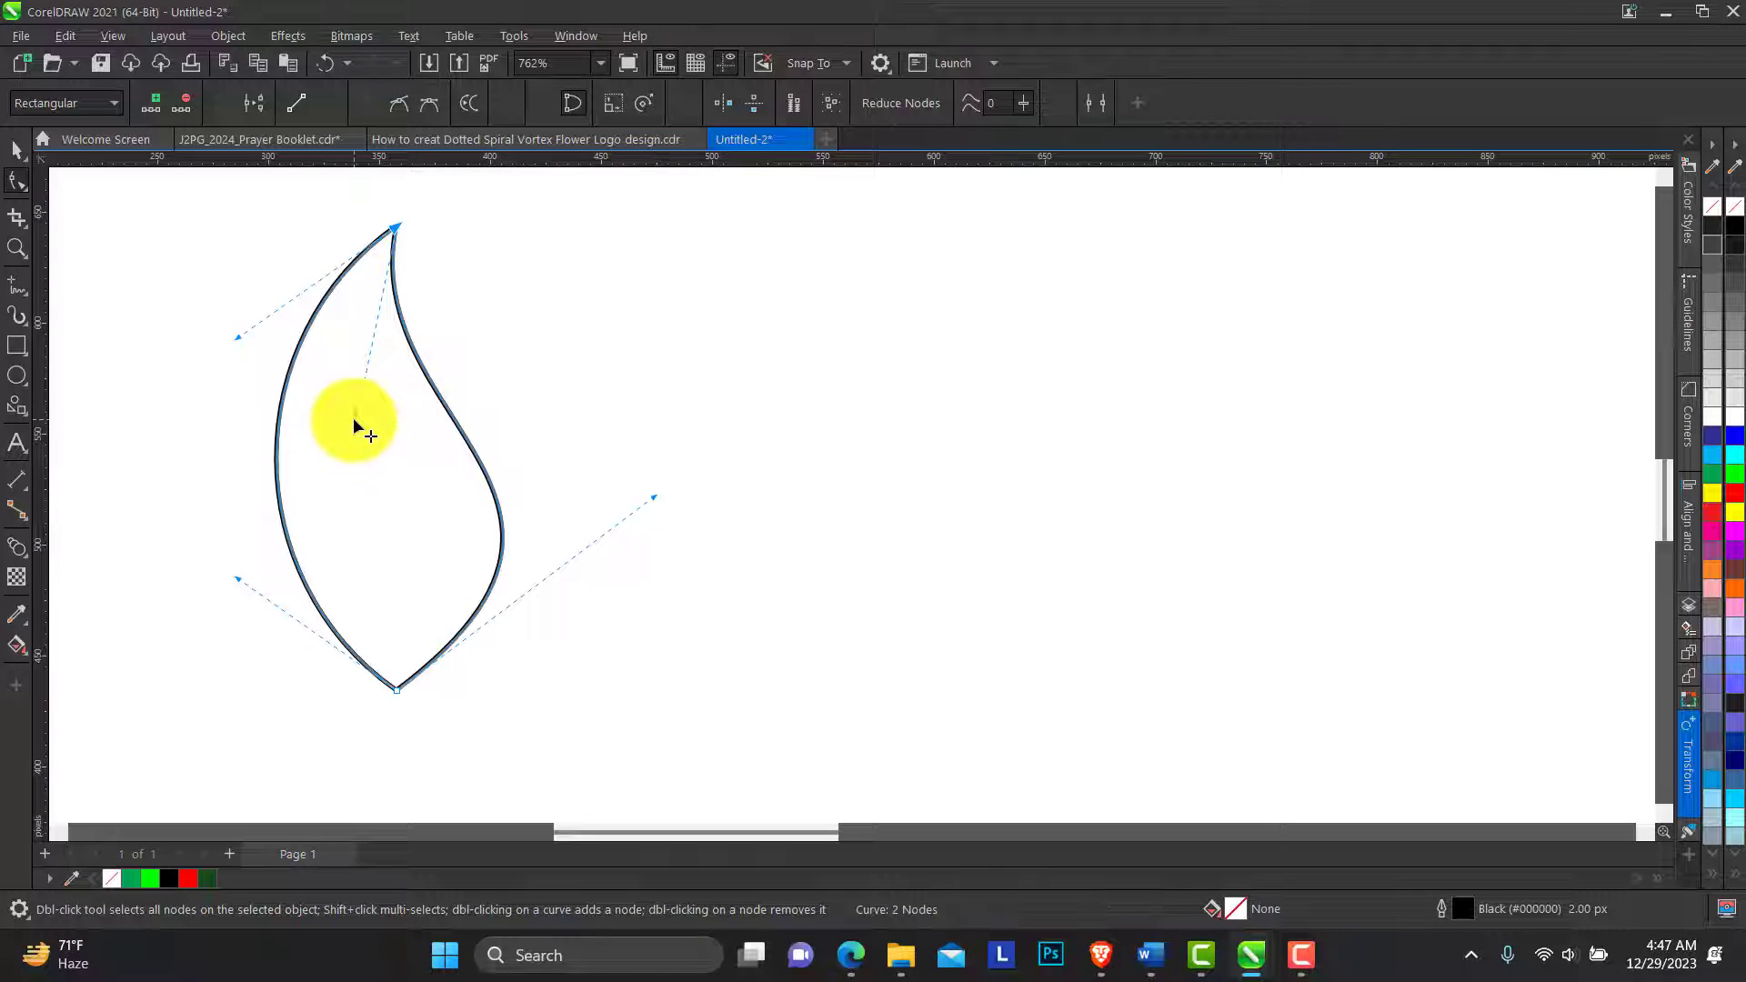
pyautogui.moveTo(354, 420); pyautogui.dragTo(352, 505)
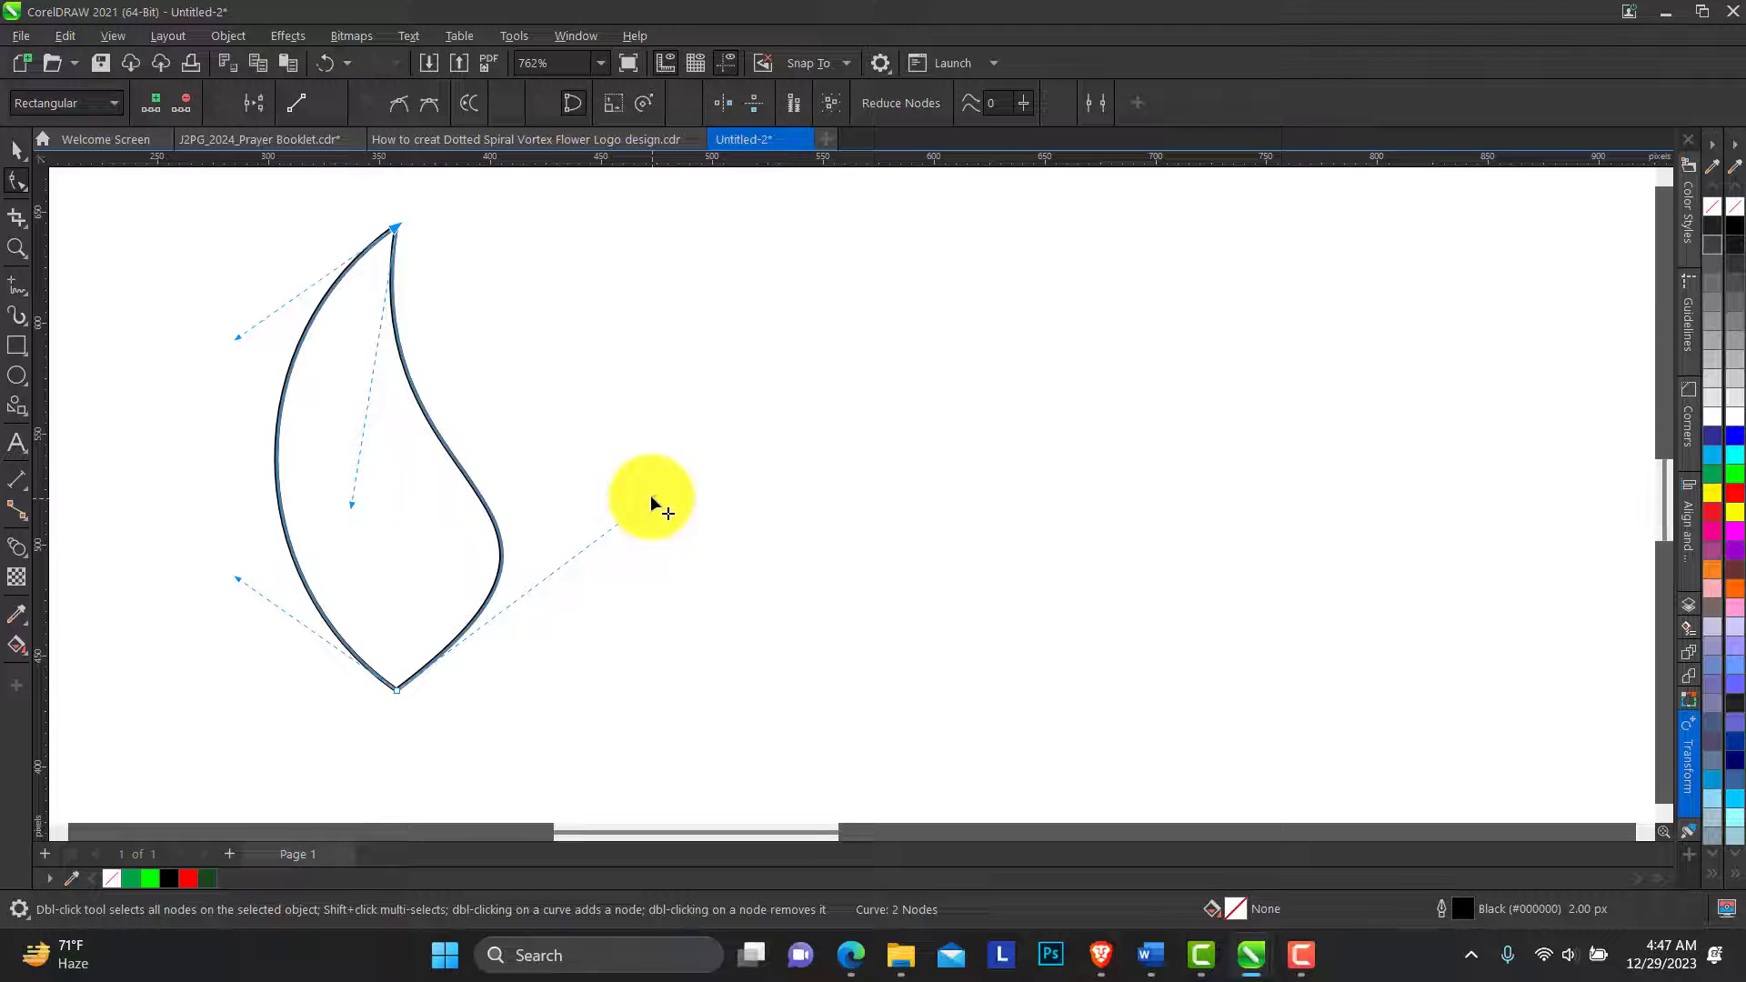
pyautogui.moveTo(652, 501); pyautogui.dragTo(667, 518)
# Step: Add a node midway along the leaf's right edge and adjust the curve handles for a rounder lower bulge
pyautogui.doubleClick(443, 449)
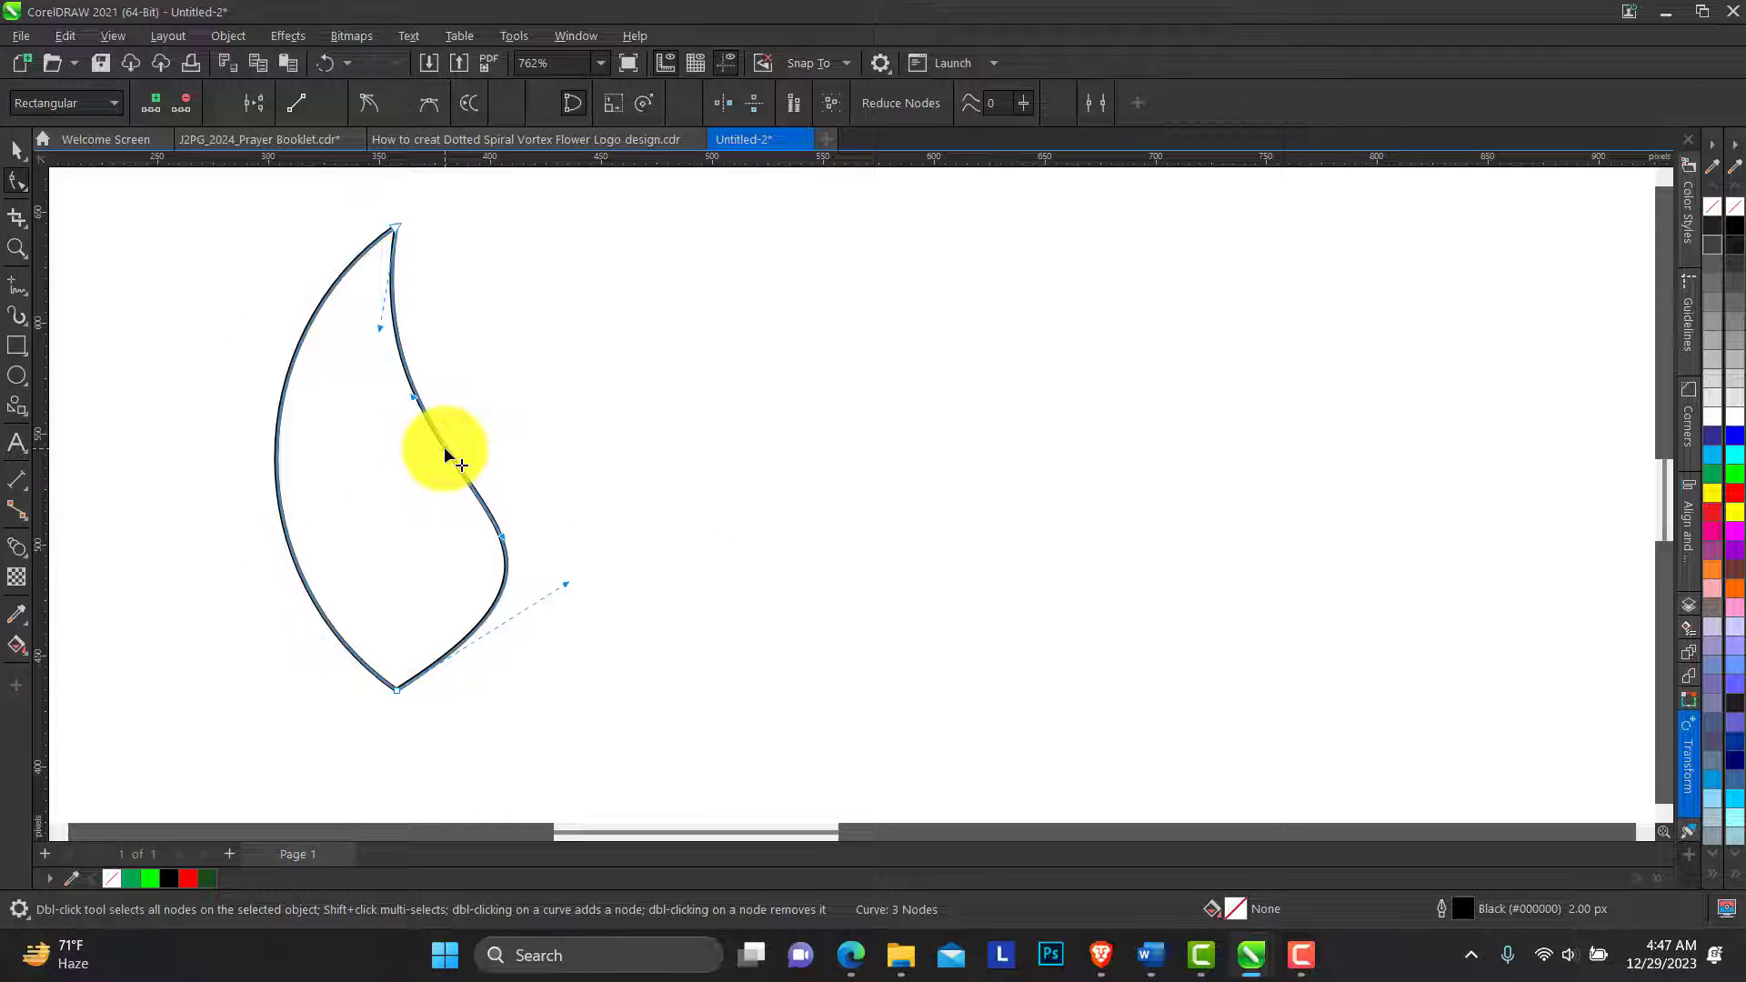
pyautogui.moveTo(445, 449)
pyautogui.mouseDown()
pyautogui.moveTo(514, 519)
pyautogui.moveTo(513, 496)
pyautogui.moveTo(468, 471)
pyautogui.mouseUp()
pyautogui.moveTo(414, 402); pyautogui.dragTo(410, 409)
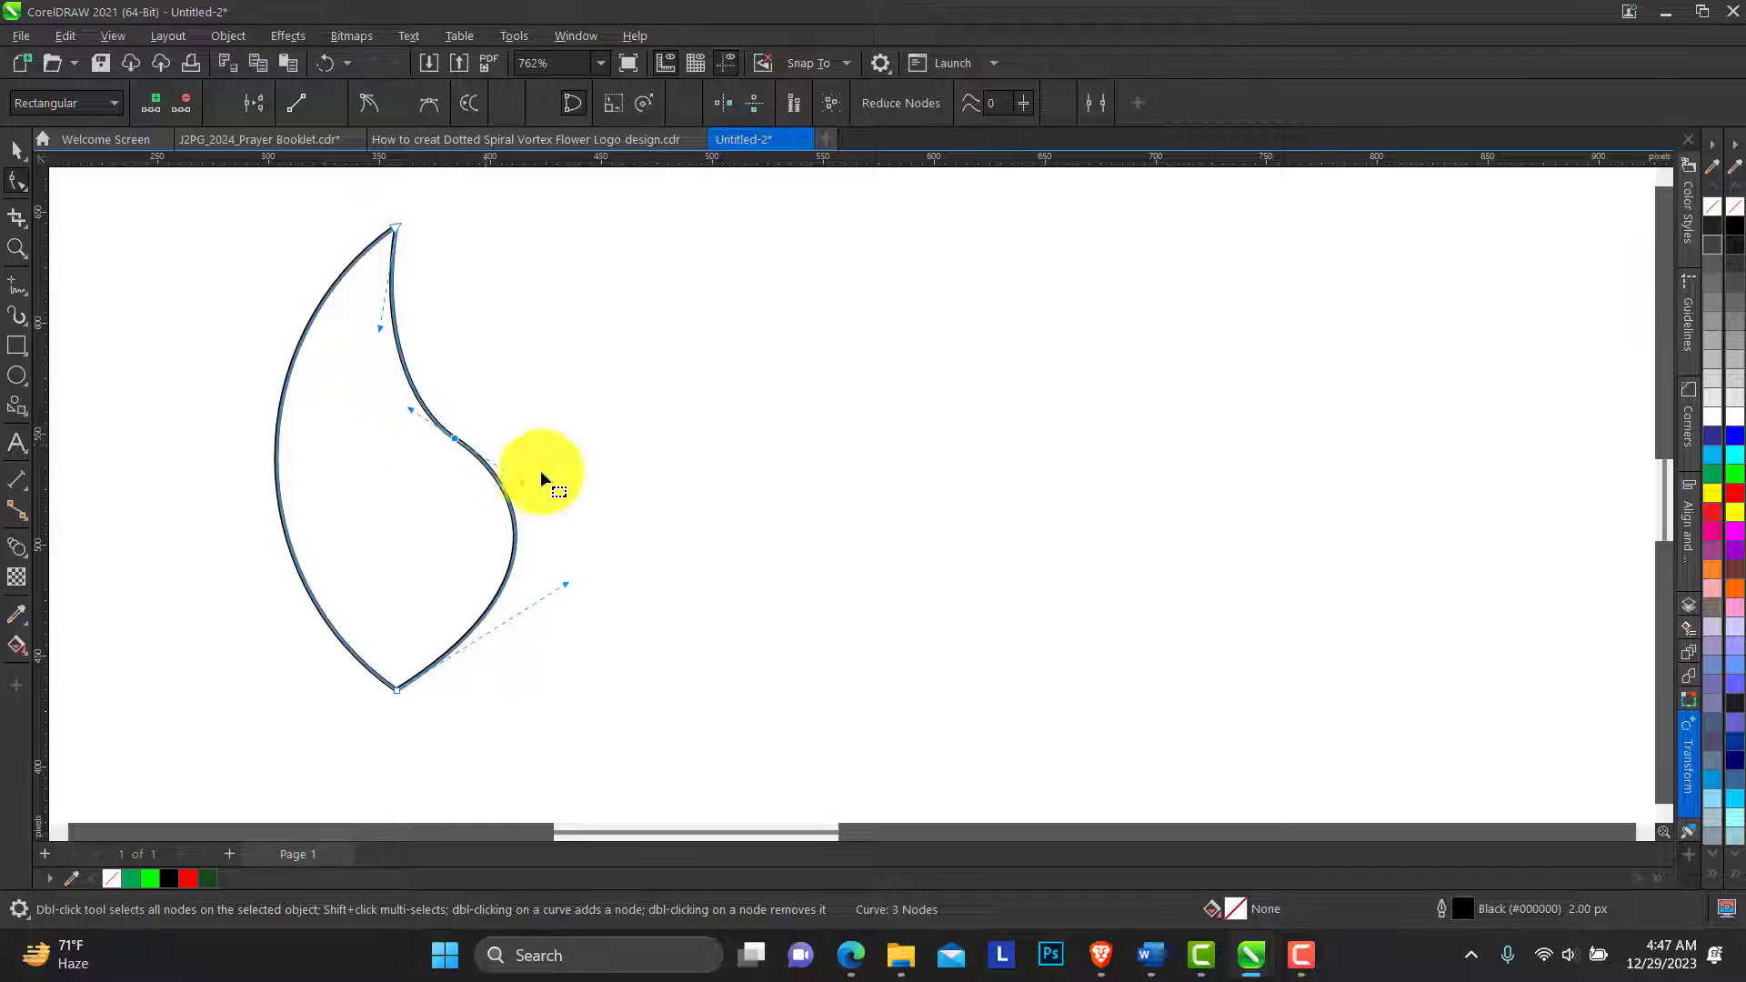
pyautogui.moveTo(522, 483); pyautogui.dragTo(556, 631)
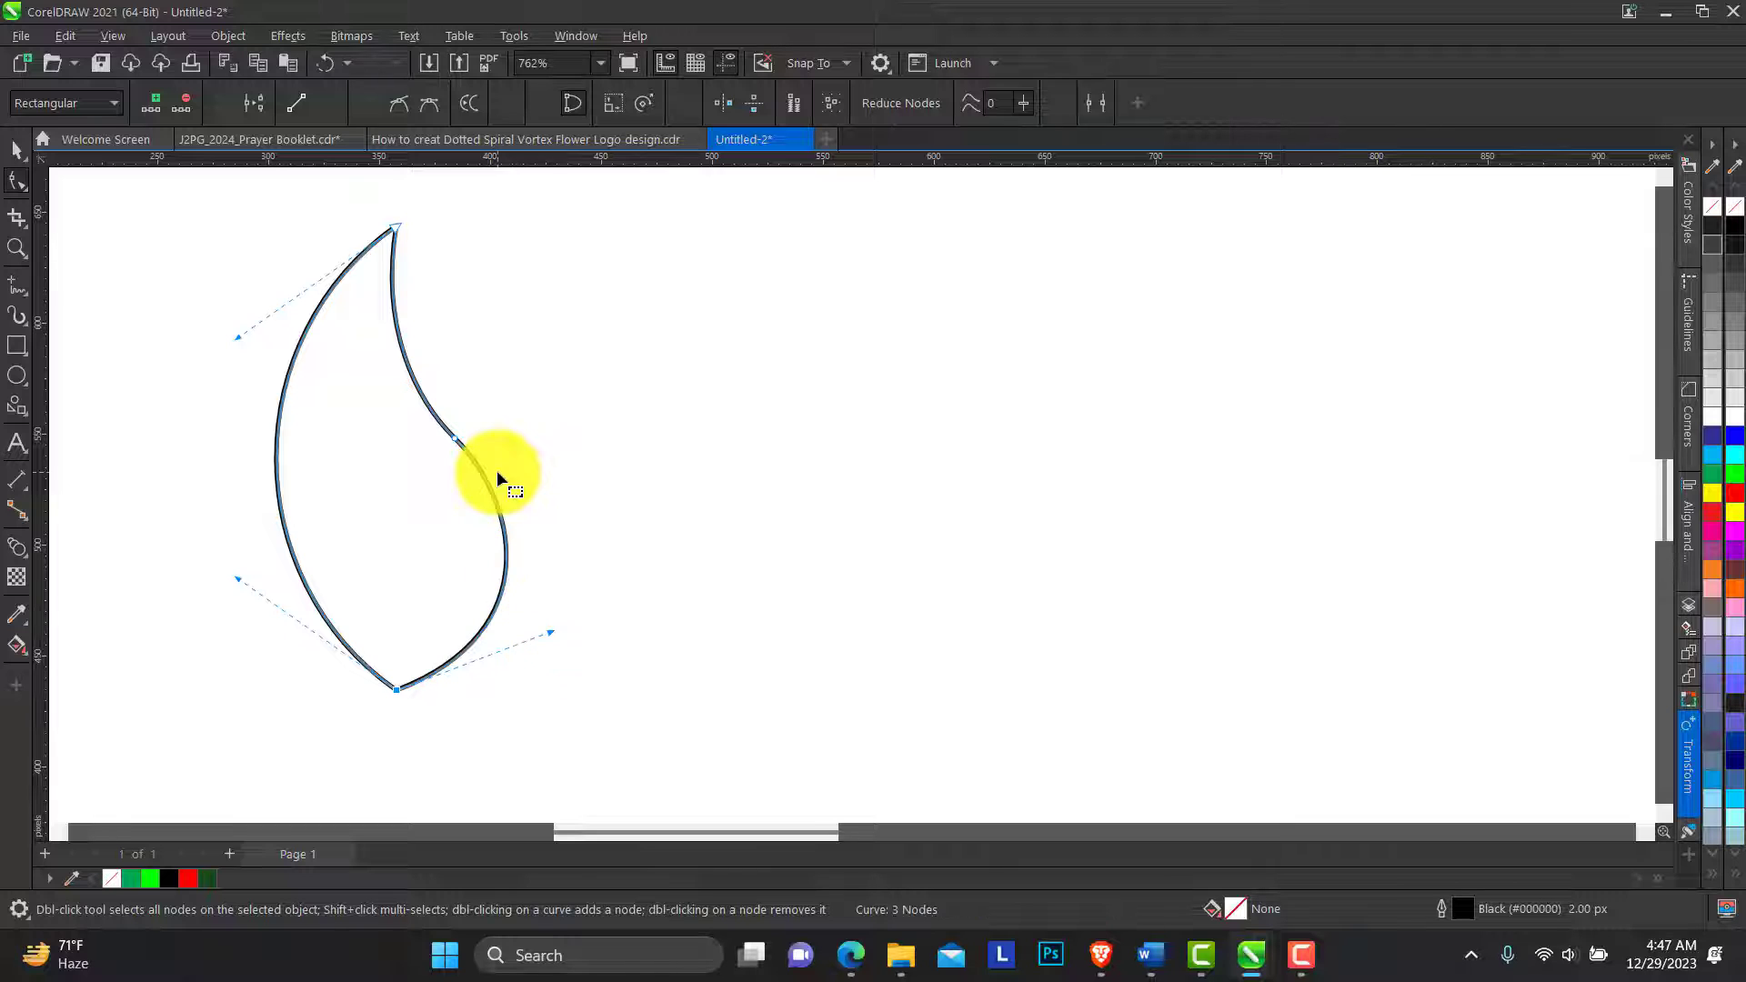
# Step: Scale the leaf to about 71%, move it near the page's upper-left corner and rotate it about 22.7° counterclockwise around its lower tip
pyautogui.click(16, 248)
pyautogui.scroll(-4, 479, 387)
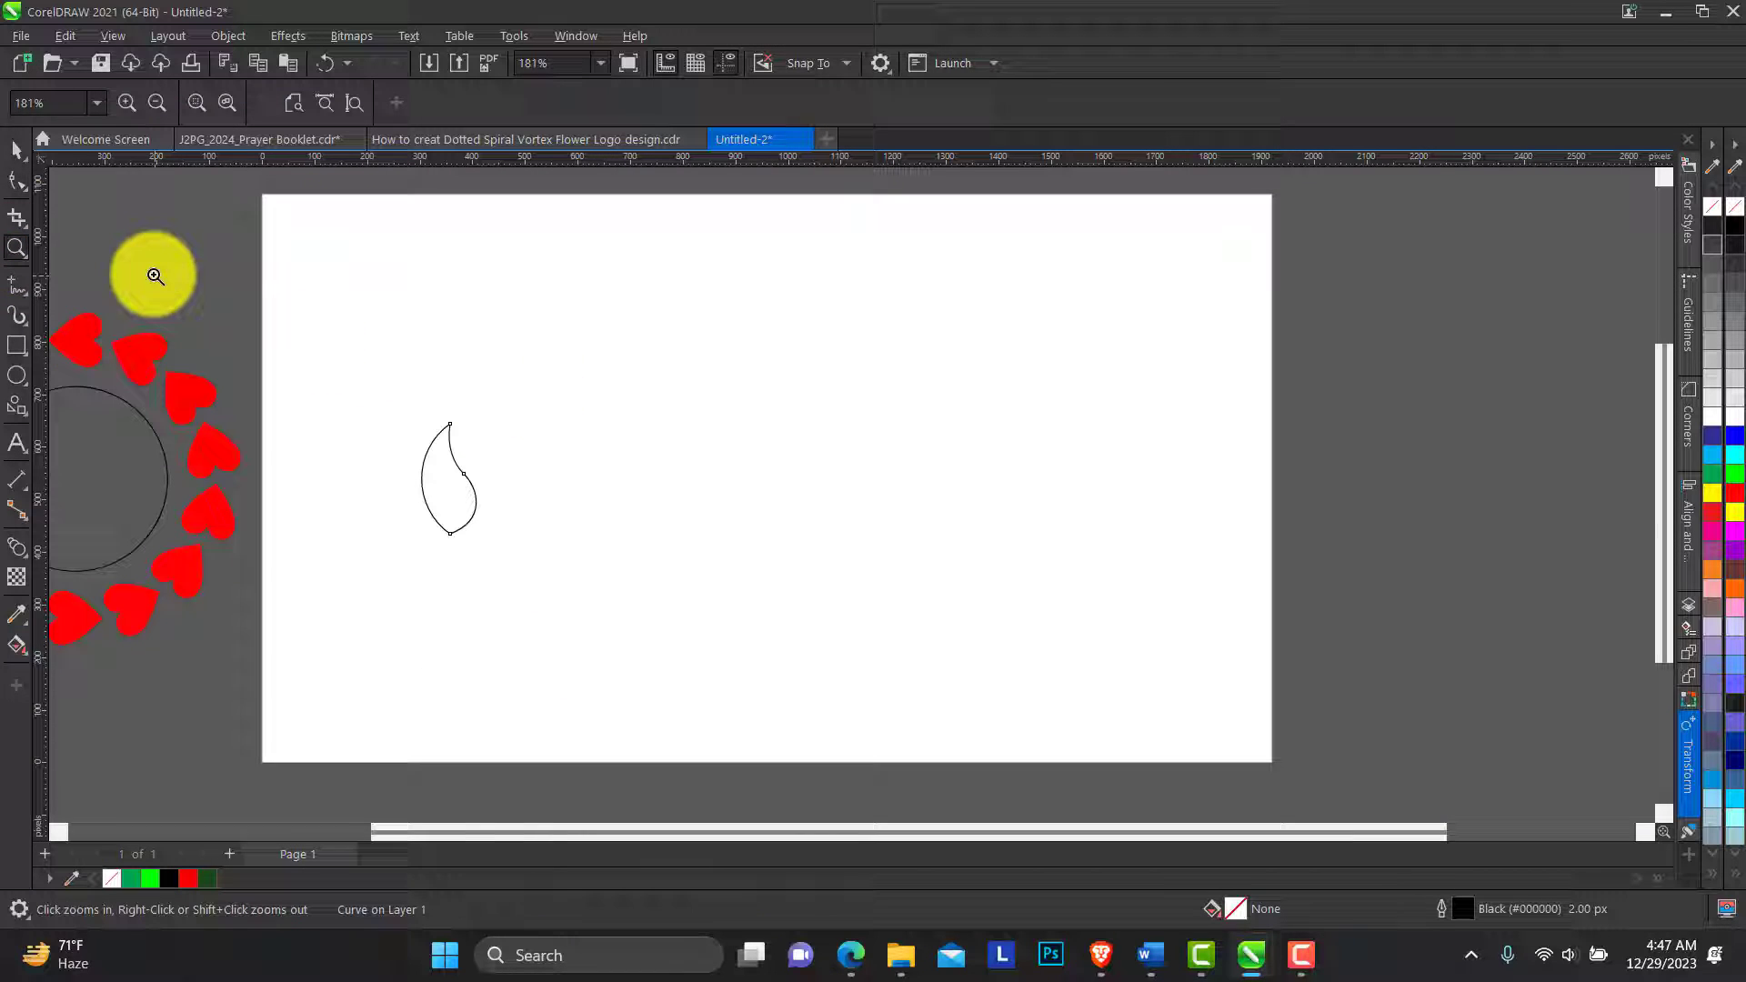
pyautogui.click(16, 149)
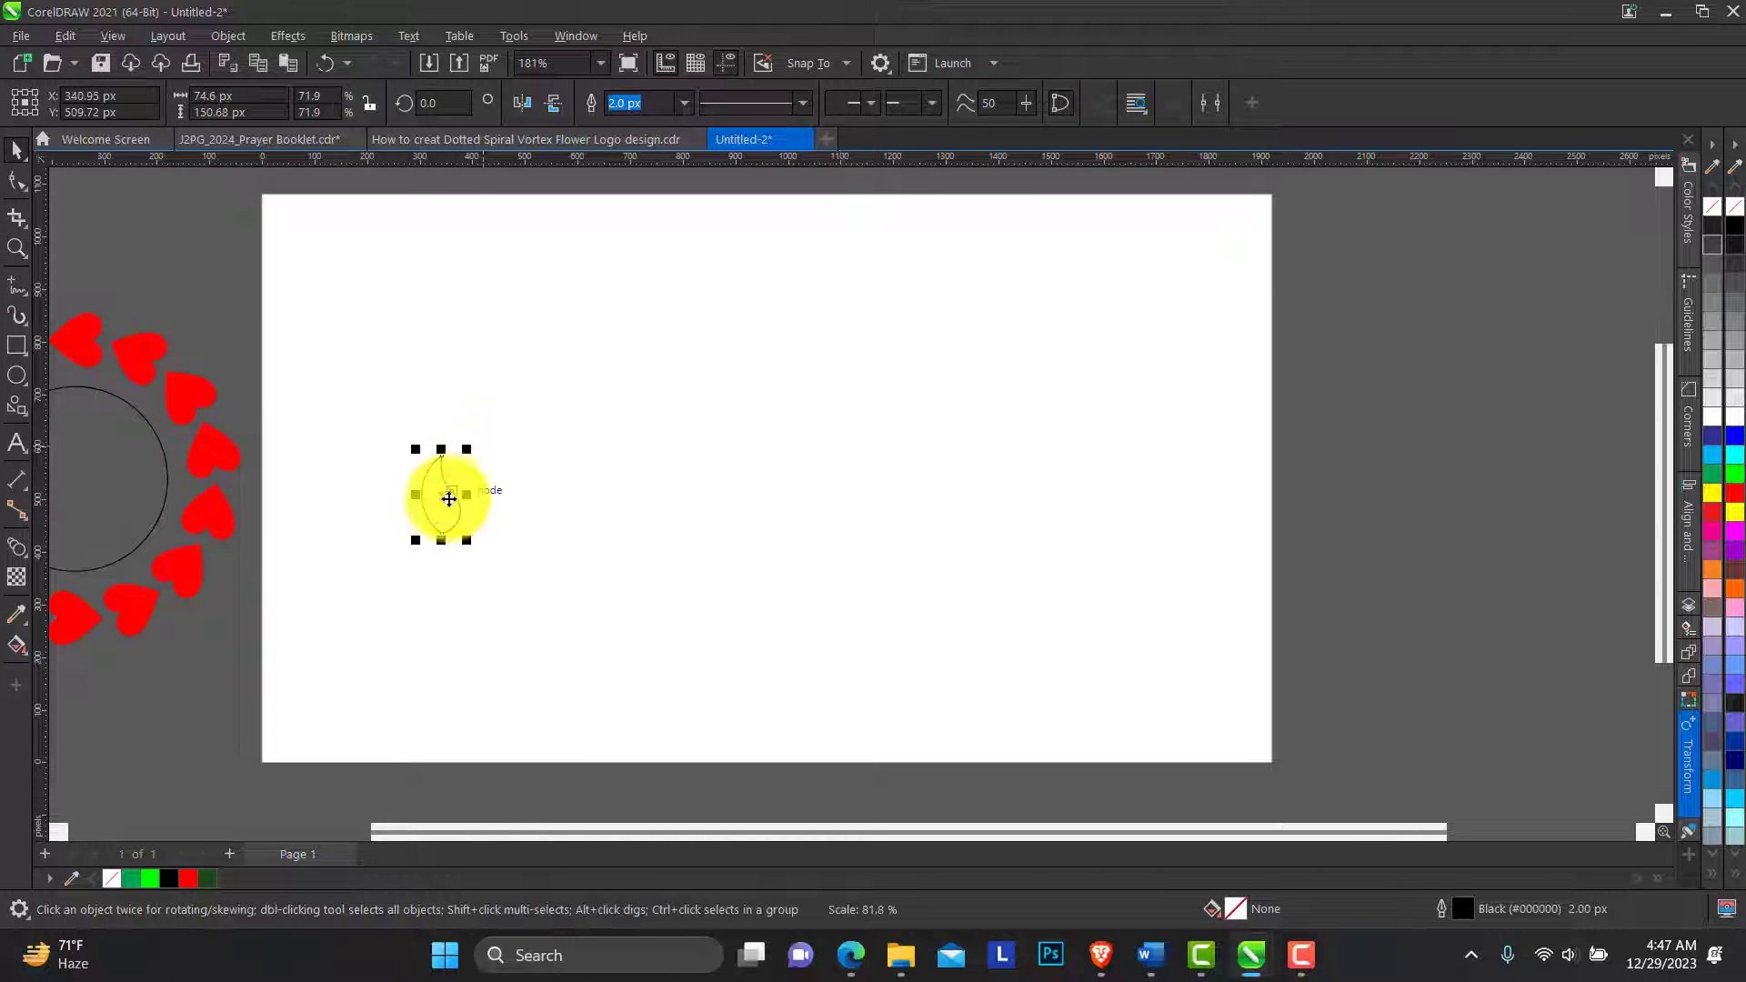
pyautogui.moveTo(448, 492)
pyautogui.mouseDown()
pyautogui.moveTo(430, 324)
pyautogui.moveTo(427, 354)
pyautogui.mouseUp()
pyautogui.click(428, 327)
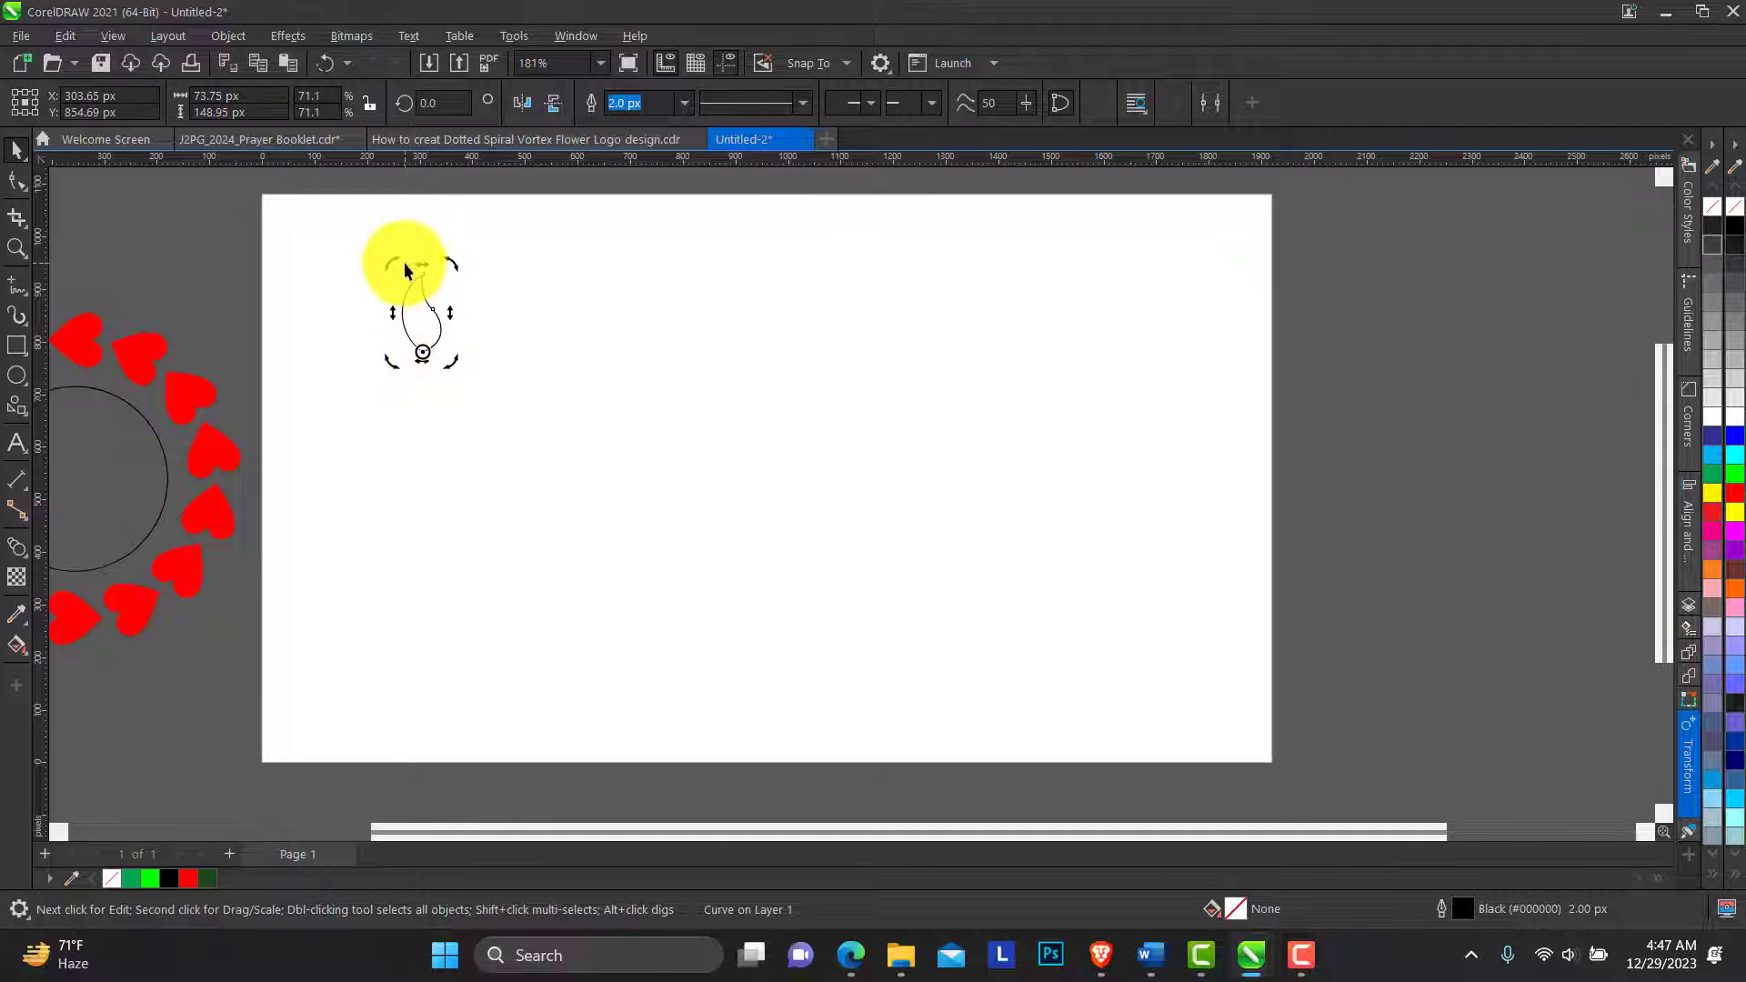
pyautogui.moveTo(391, 266); pyautogui.dragTo(370, 293)
pyautogui.click(532, 284)
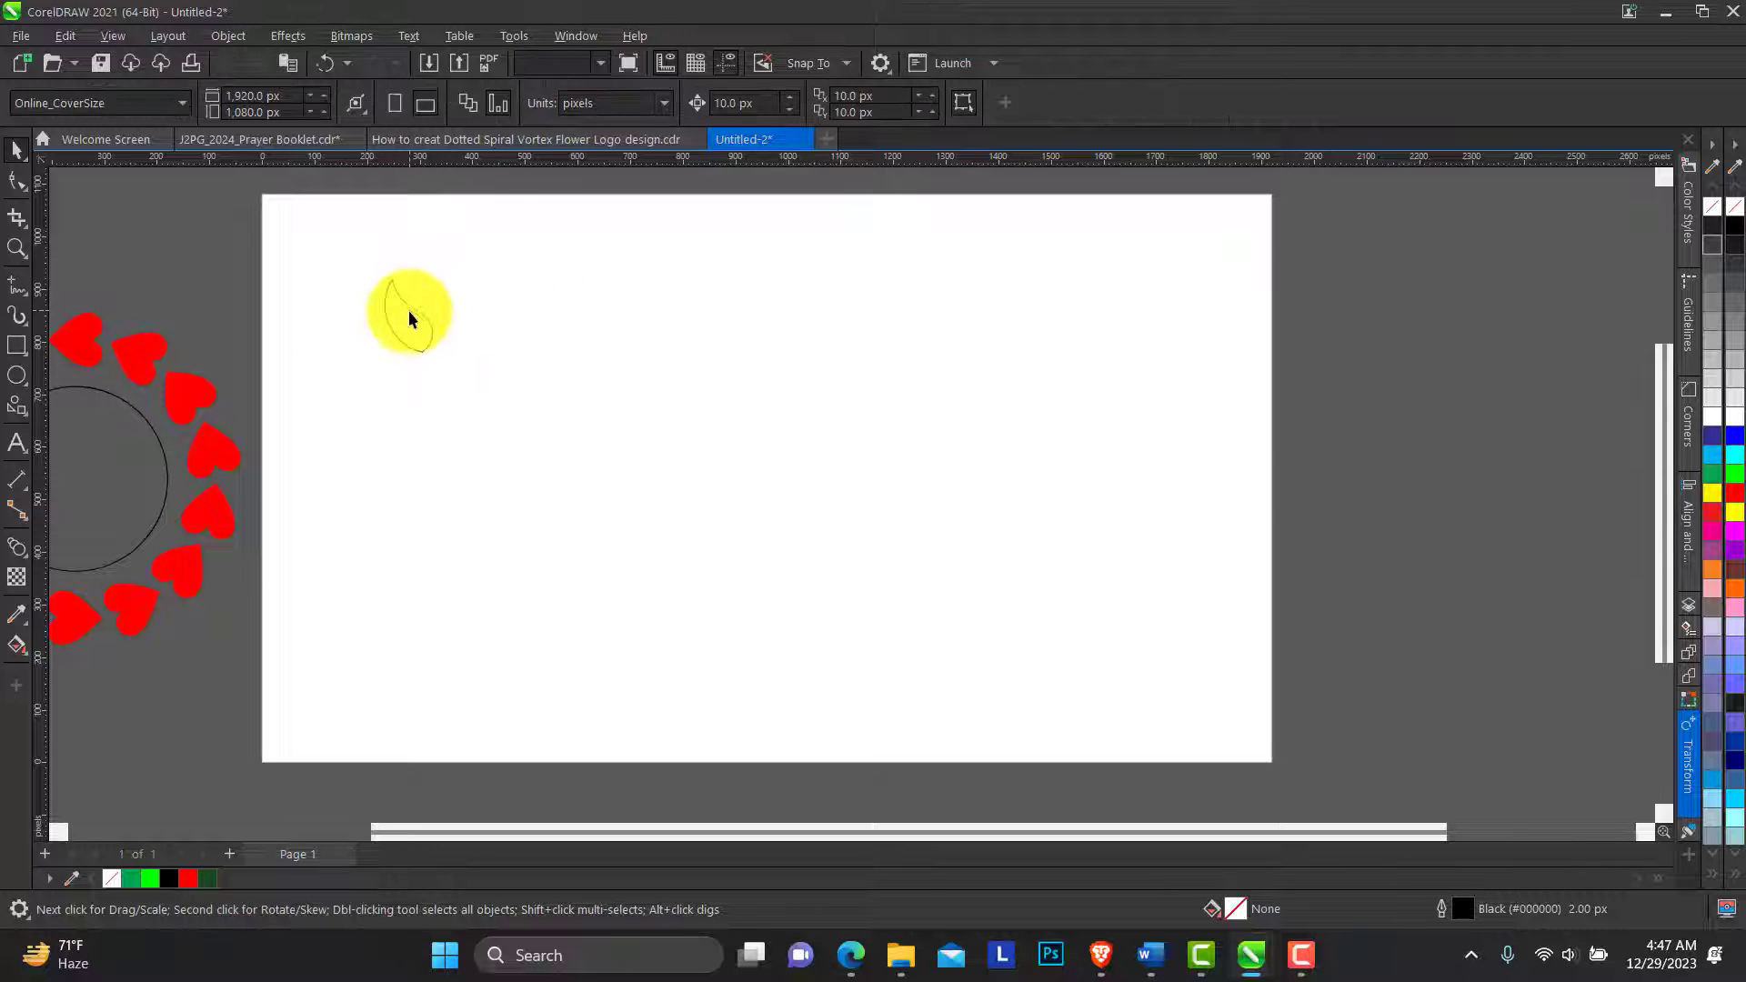
# Step: Duplicate the tilted leaf beside the original and mirror the copy horizontally
pyautogui.click(409, 311)
pyautogui.click(403, 319)
pyautogui.click(483, 303)
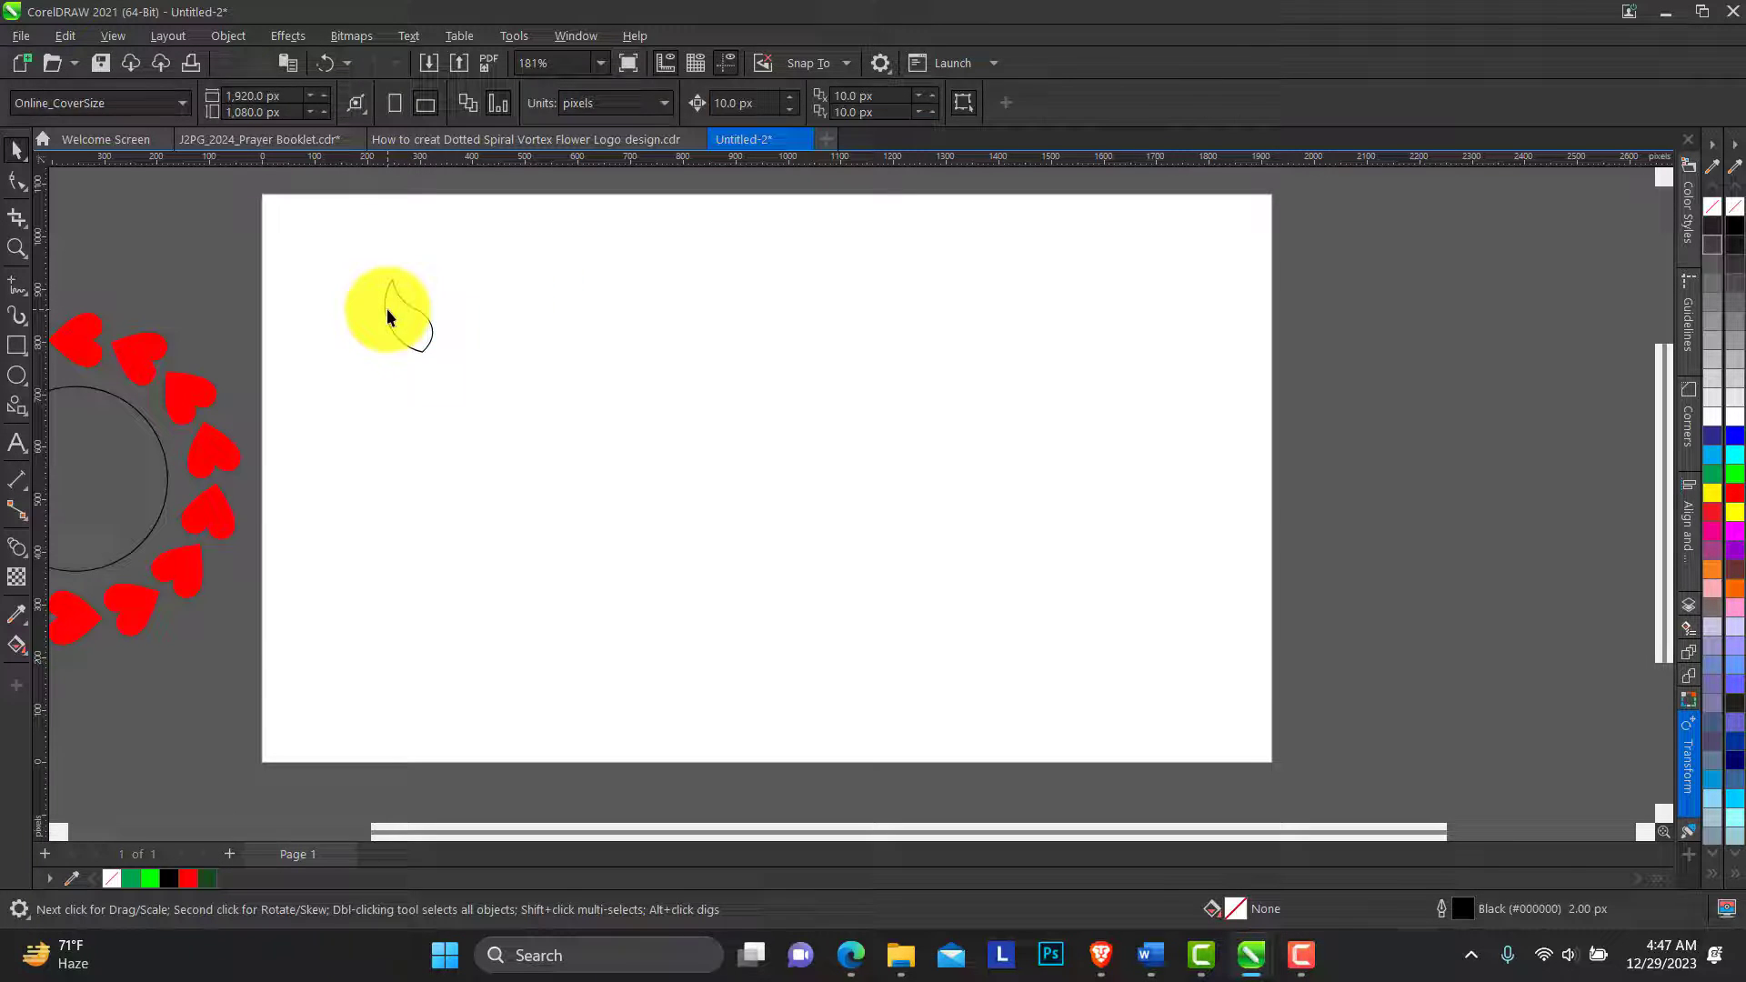
pyautogui.click(388, 310)
pyautogui.moveTo(405, 317); pyautogui.dragTo(468, 327)
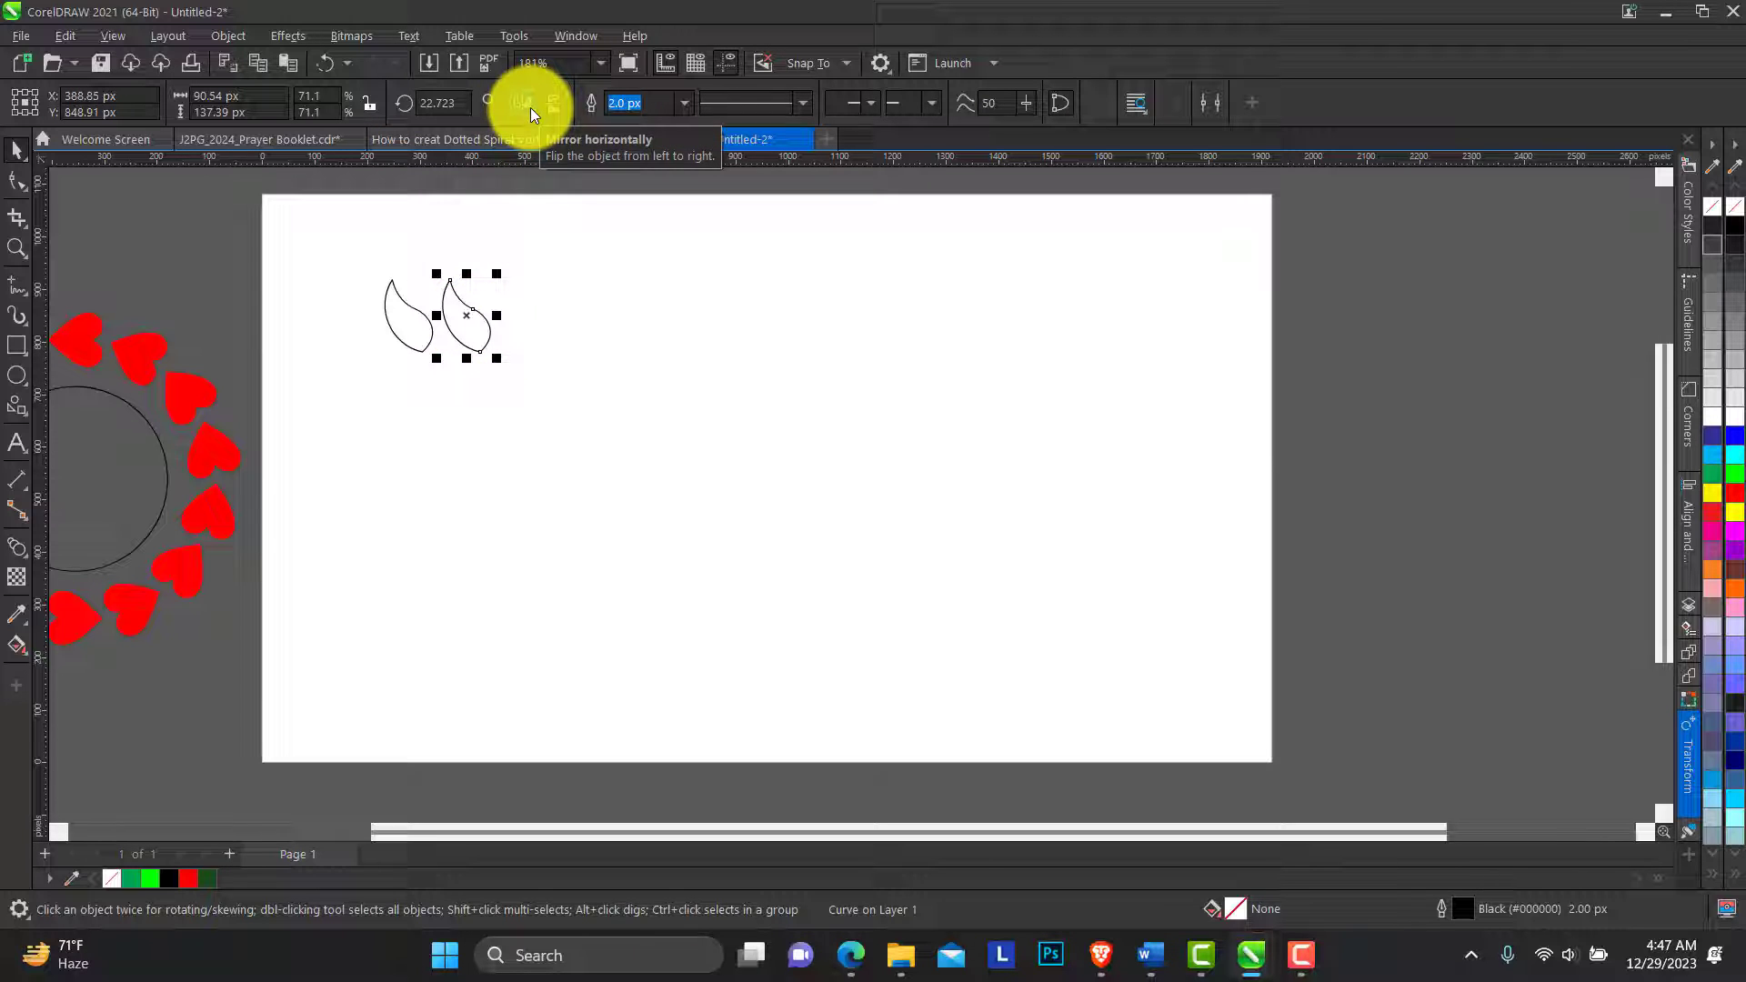
pyautogui.click(531, 107)
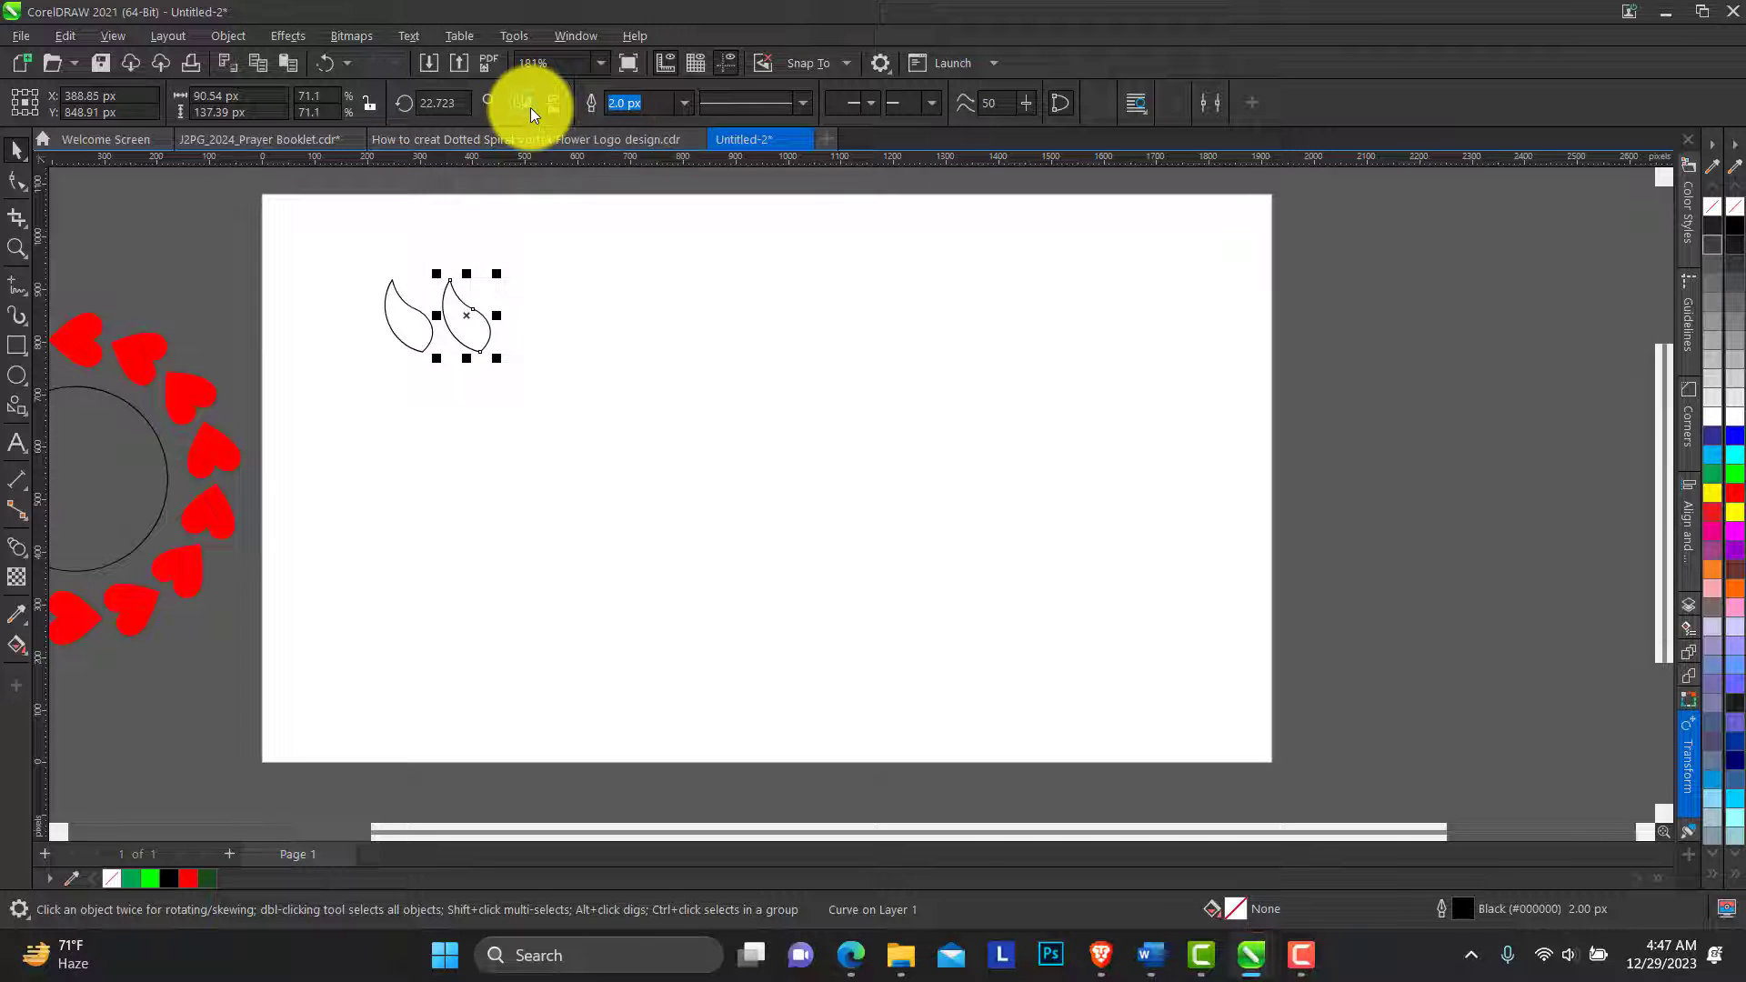
# Step: Move the mirrored leaf closer to the original and weld the two leaves into a single curve
pyautogui.click(16, 247)
pyautogui.moveTo(351, 242); pyautogui.dragTo(572, 400)
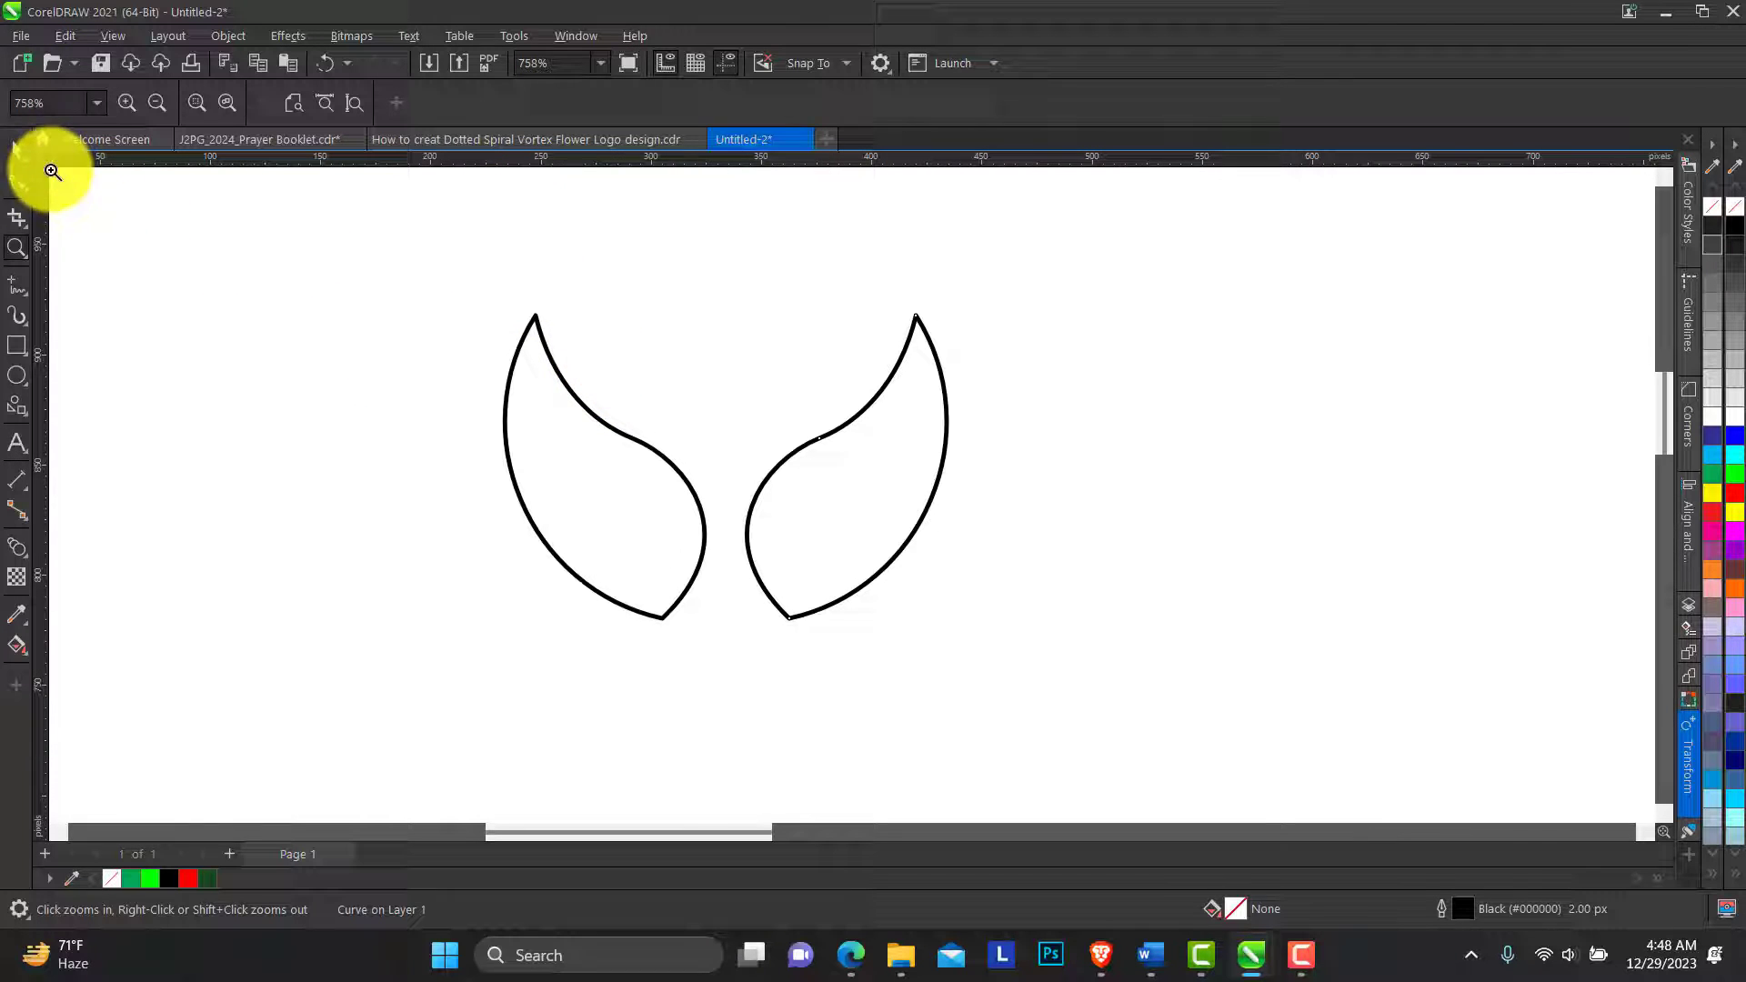
pyautogui.click(28, 149)
pyautogui.moveTo(818, 488); pyautogui.dragTo(799, 482)
pyautogui.keyDown('shift'); pyautogui.click(655, 512); pyautogui.keyUp('shift')
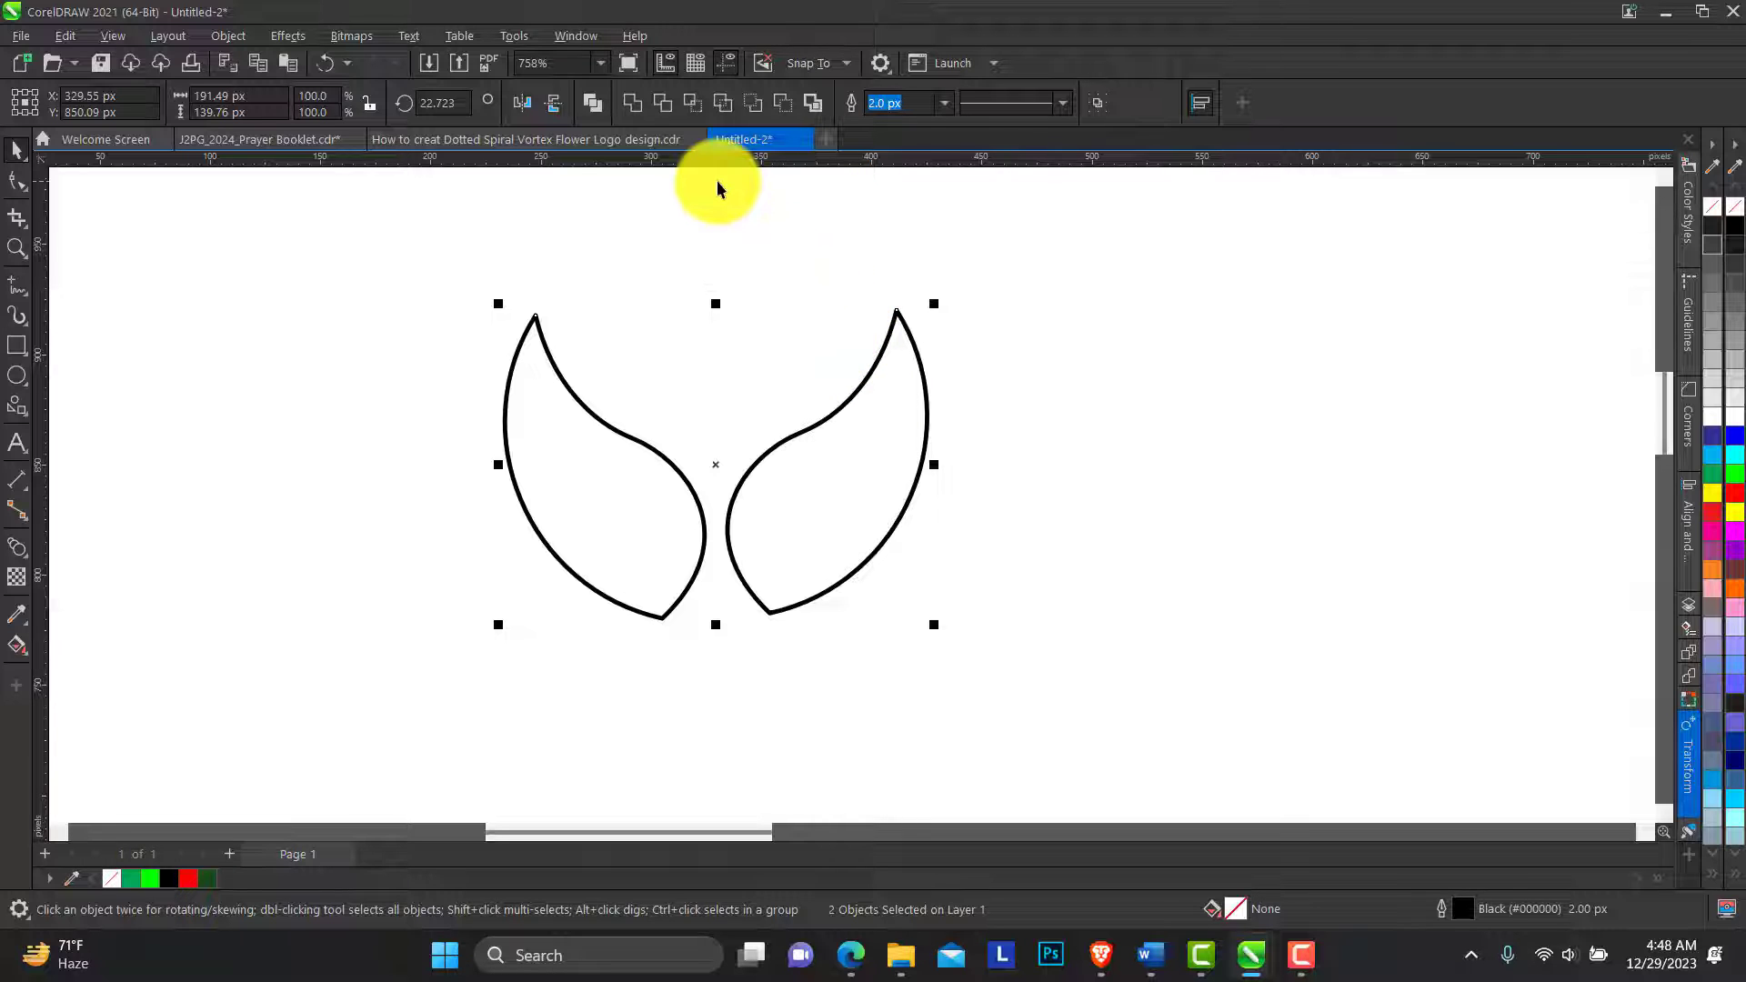
pyautogui.click(634, 103)
# Step: Scale the leaf pair to 60%, place it near the page's upper edge and put a copy straight below near the lower edge
pyautogui.moveTo(779, 458); pyautogui.dragTo(626, 369)
pyautogui.click(15, 246)
pyautogui.rightClick(645, 377)
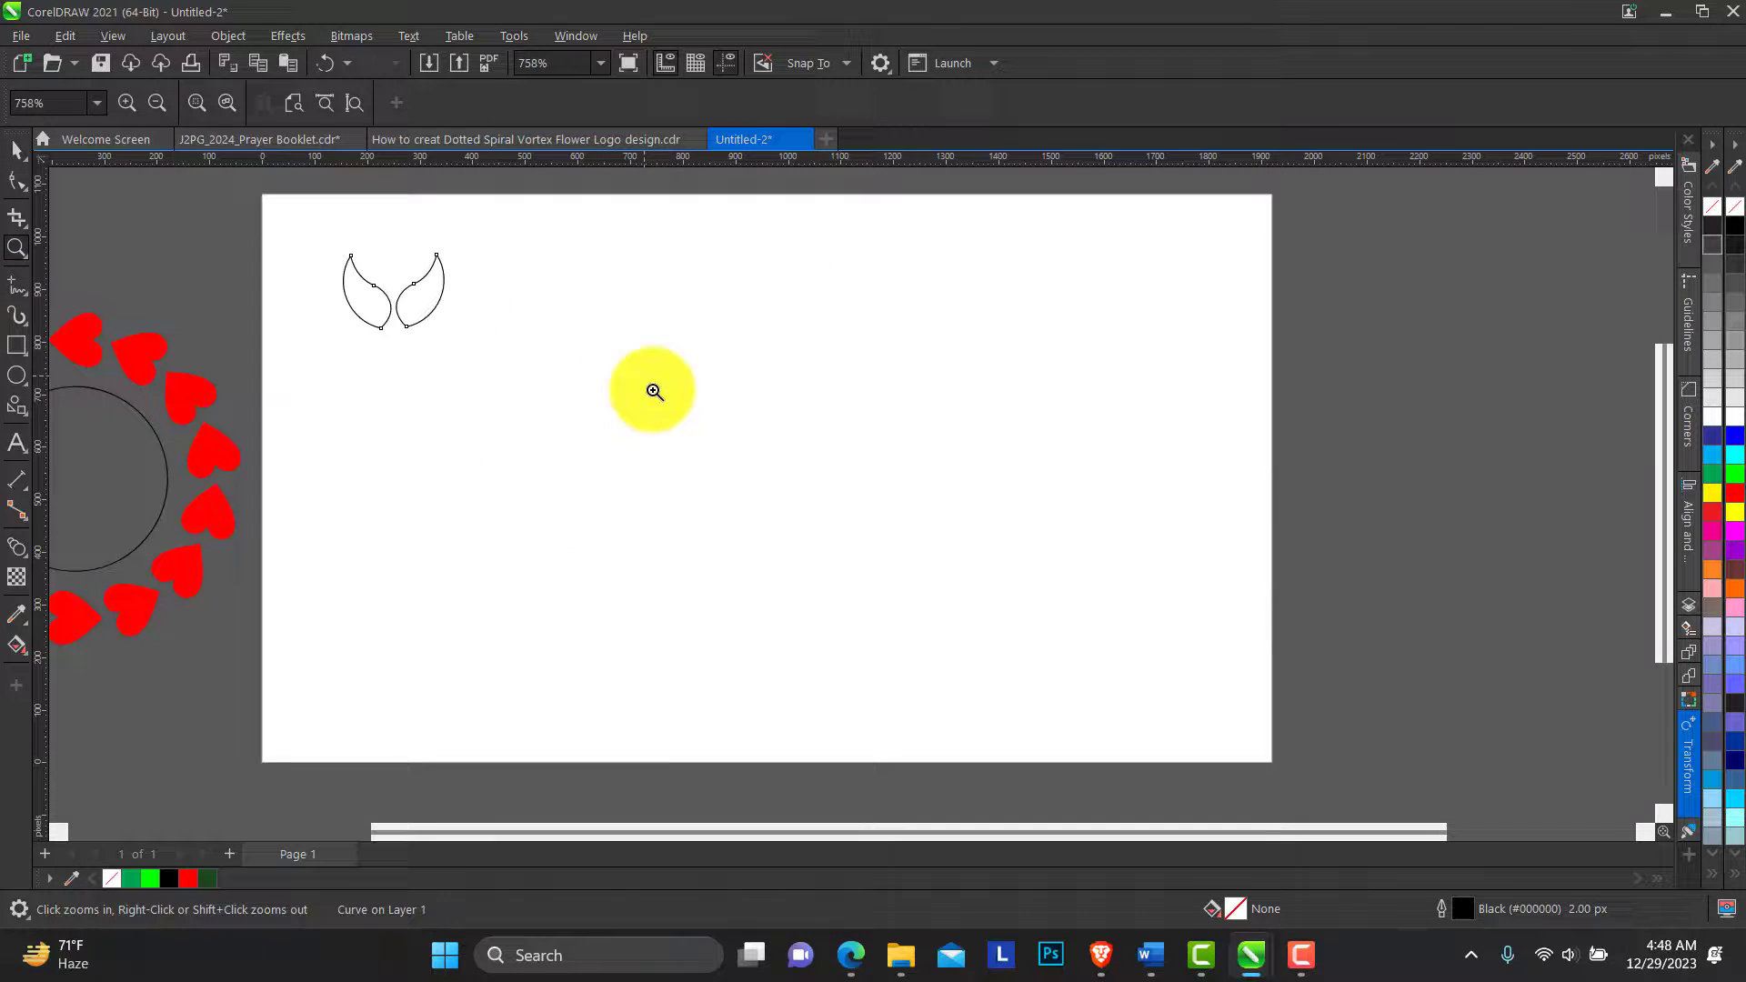
pyautogui.click(16, 148)
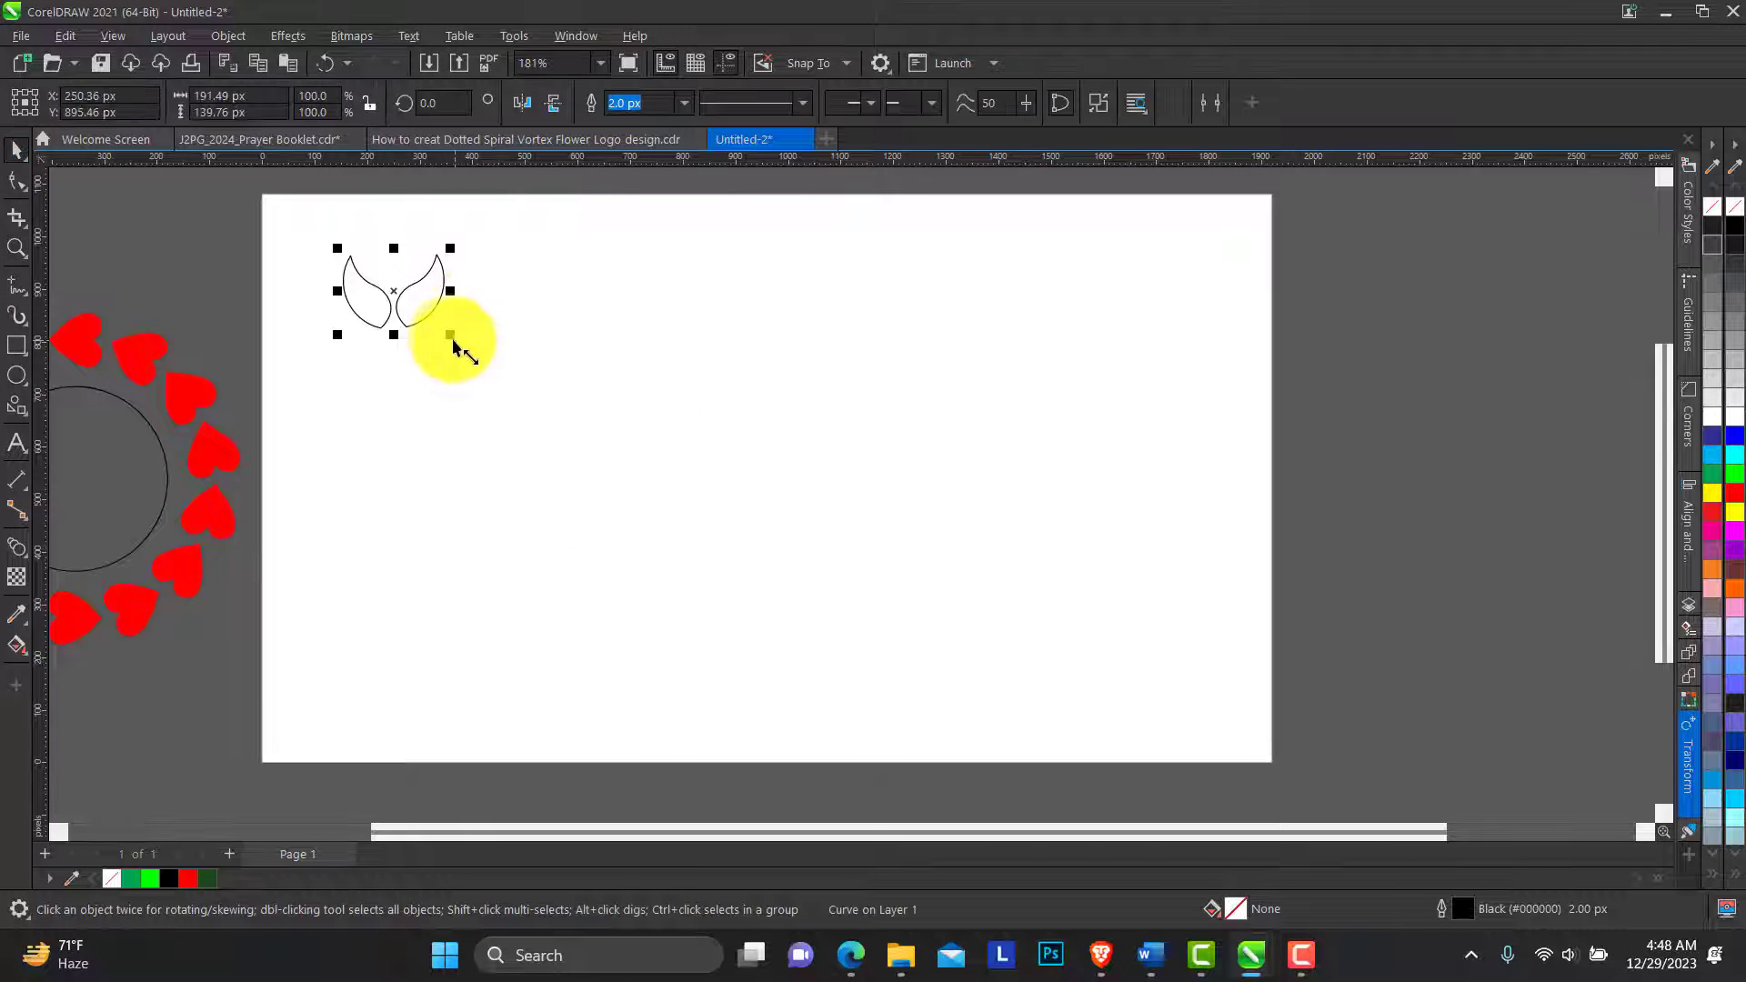
pyautogui.moveTo(446, 341); pyautogui.dragTo(457, 684)
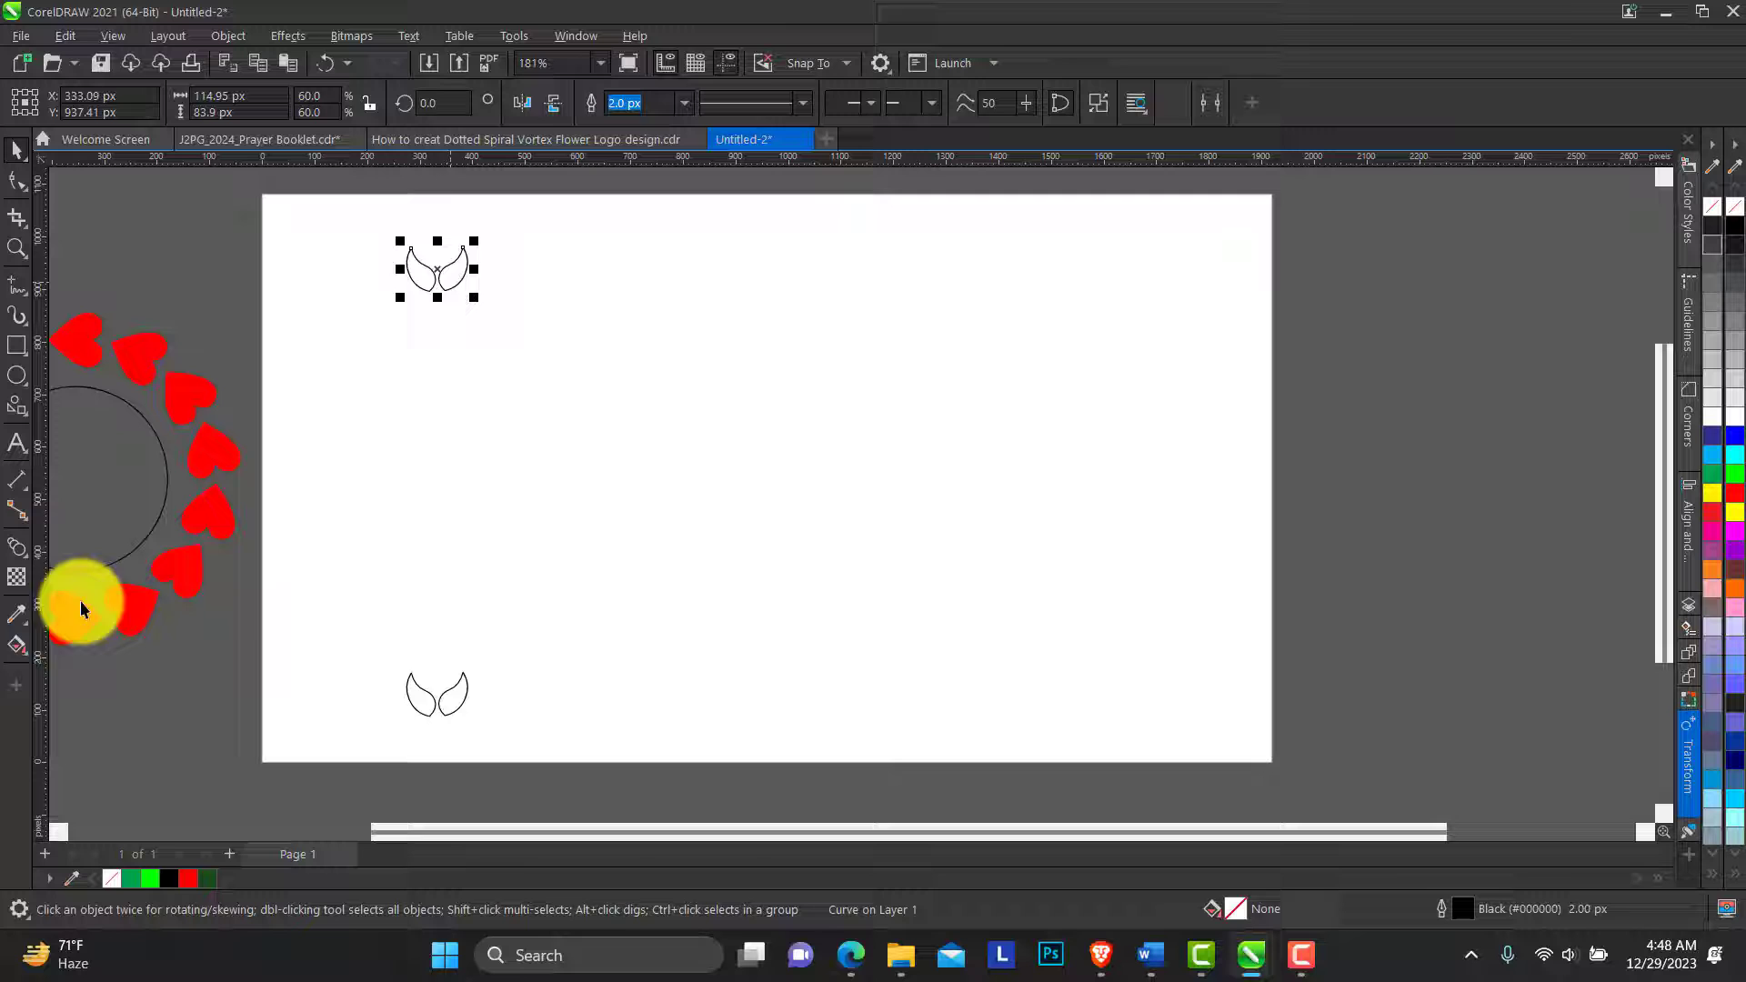
# Step: Blend the upper leaf pair into the lower one and reduce the blend to 10 steps so the pairs stop overlapping
pyautogui.click(22, 557)
pyautogui.moveTo(453, 281); pyautogui.dragTo(445, 709)
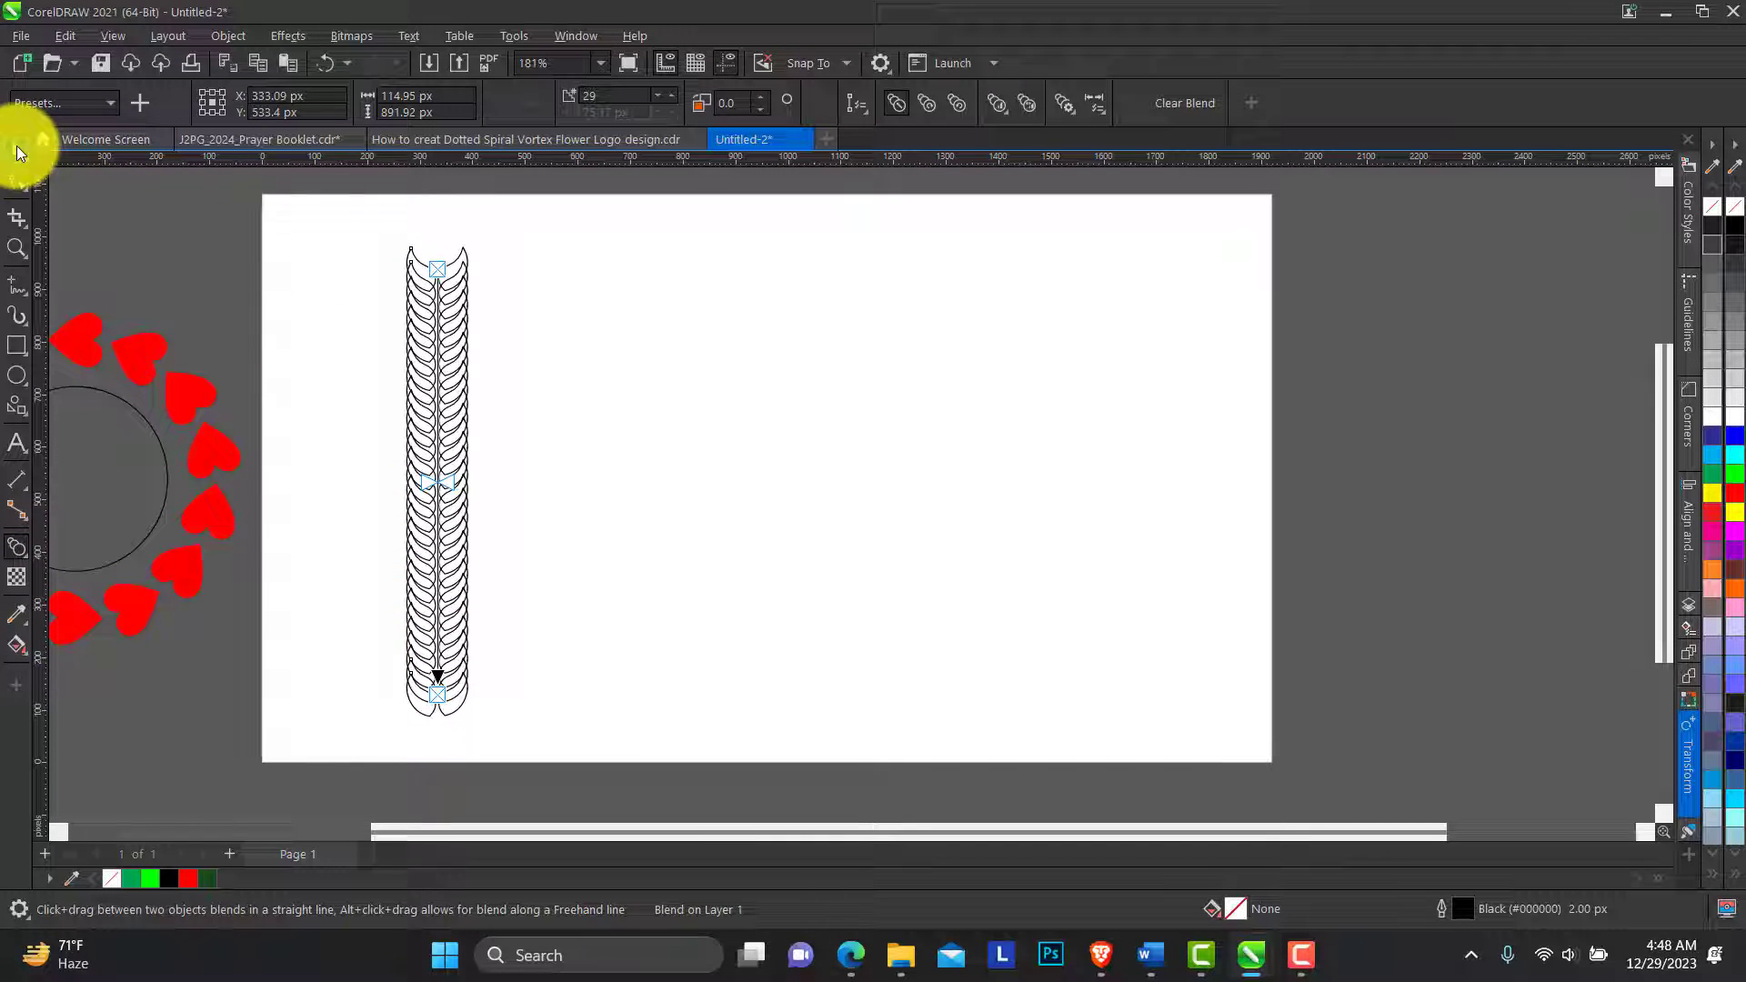
pyautogui.press('space')
pyautogui.click(658, 92)
pyautogui.scroll(-7, 659, 93)
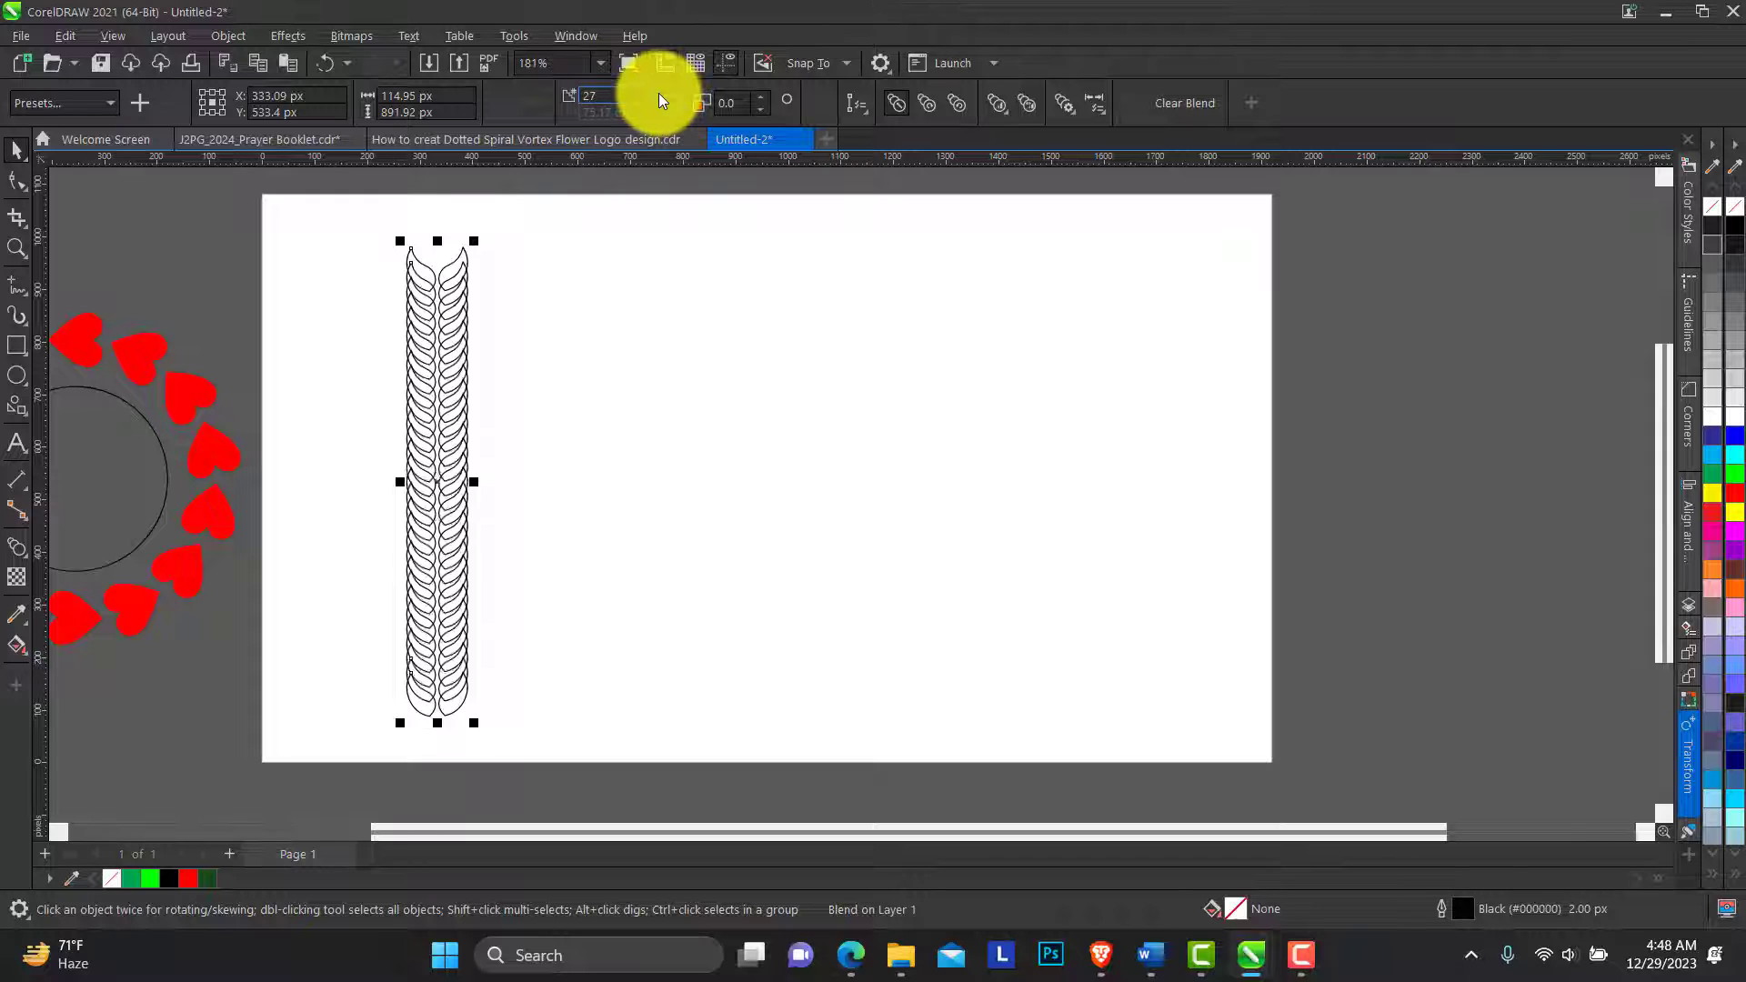
pyautogui.scroll(-10, 659, 93)
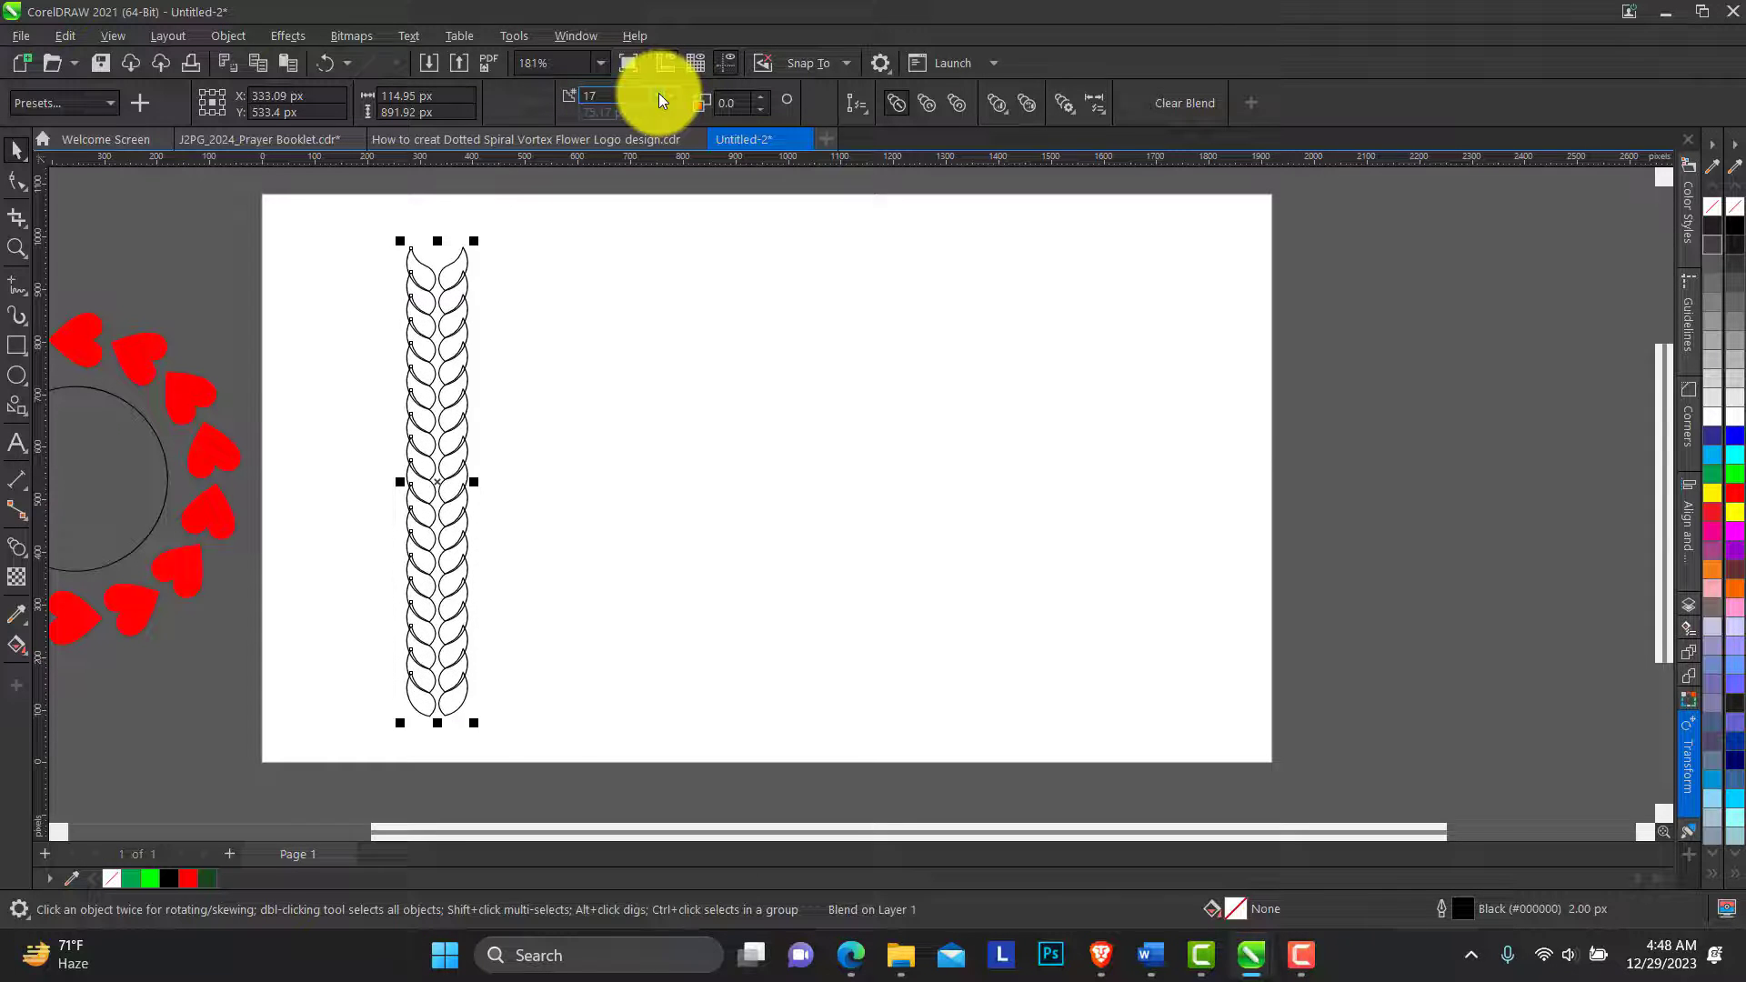
pyautogui.scroll(-2, 659, 93)
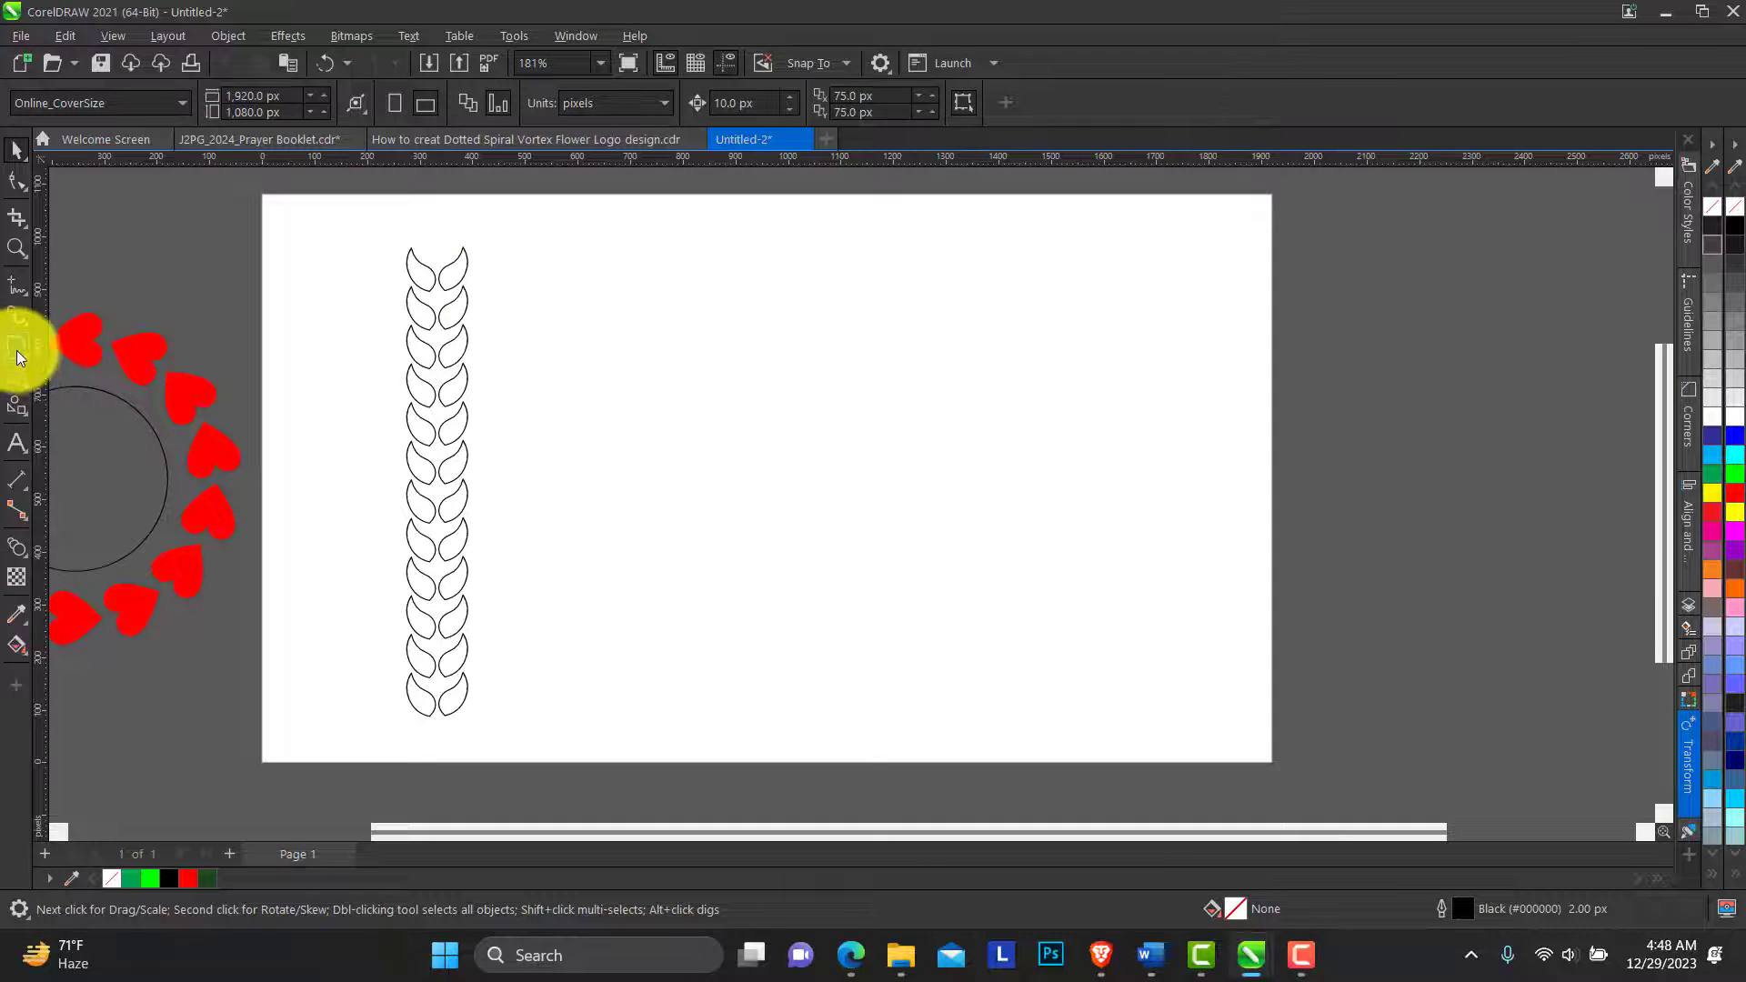
# Step: Draw a square about 391 px wide to the right of the leaf column and fully round all its corners except the lower-right one
pyautogui.click(16, 346)
pyautogui.moveTo(684, 374); pyautogui.dragTo(889, 579)
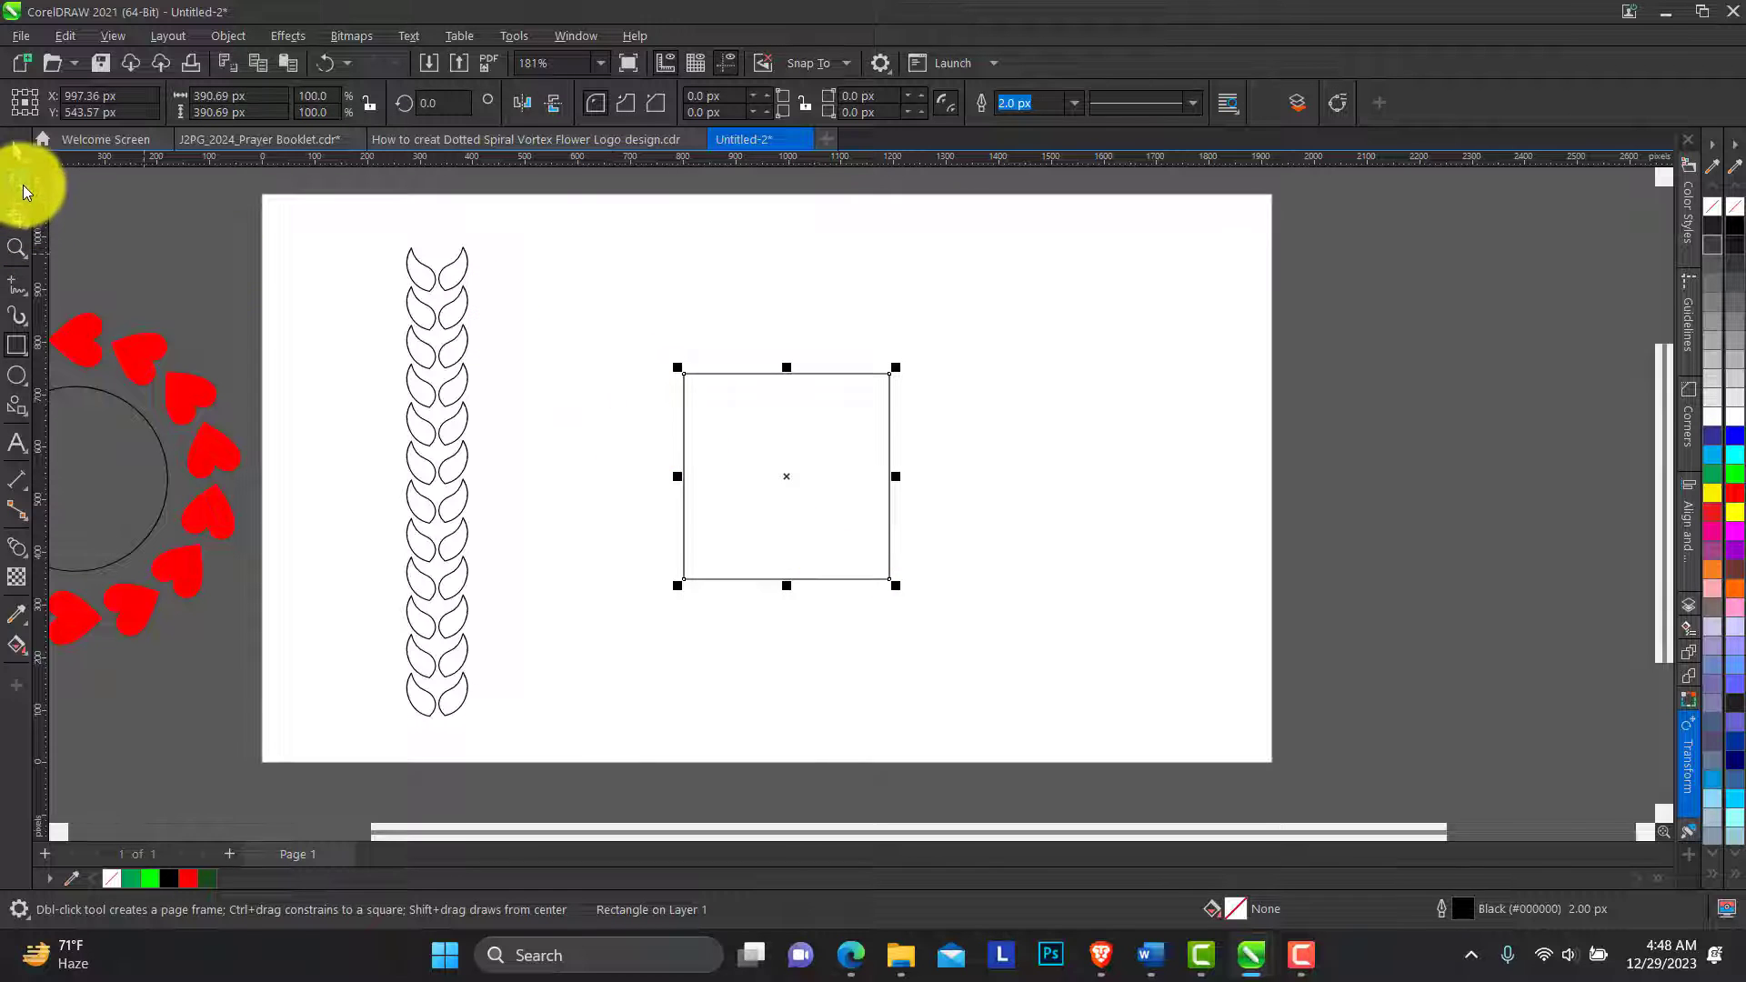
pyautogui.click(20, 185)
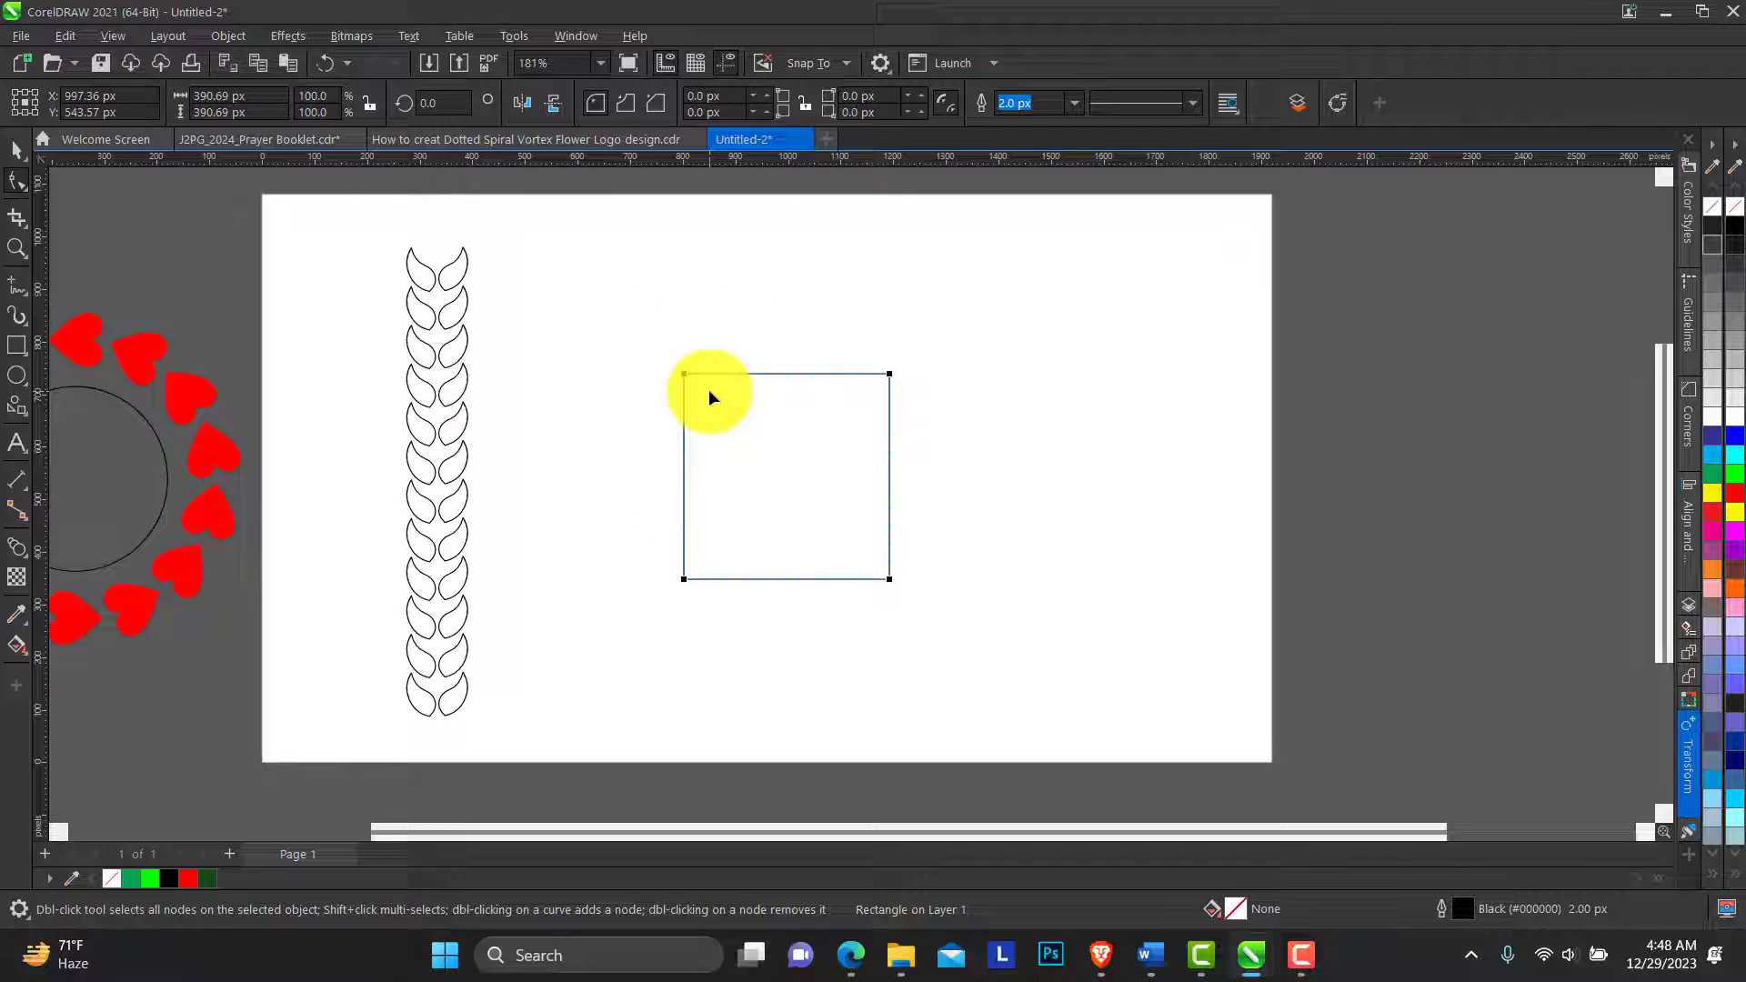
pyautogui.click(684, 375)
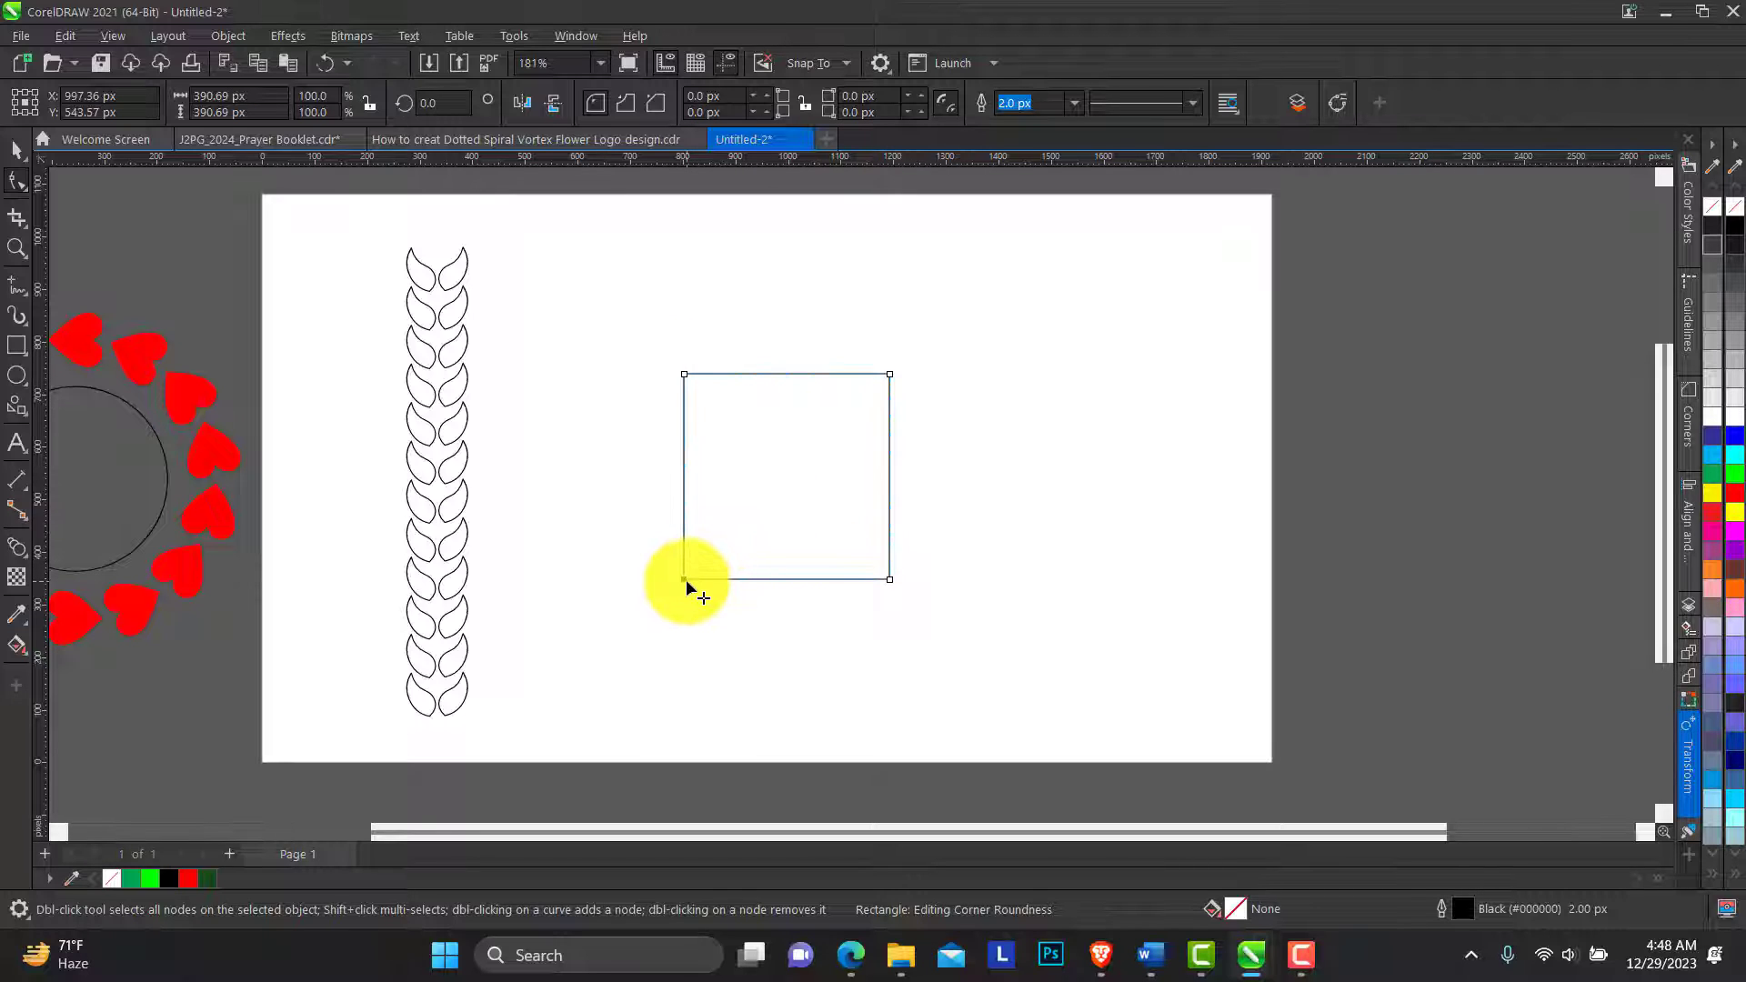
pyautogui.moveTo(686, 586); pyautogui.dragTo(912, 663)
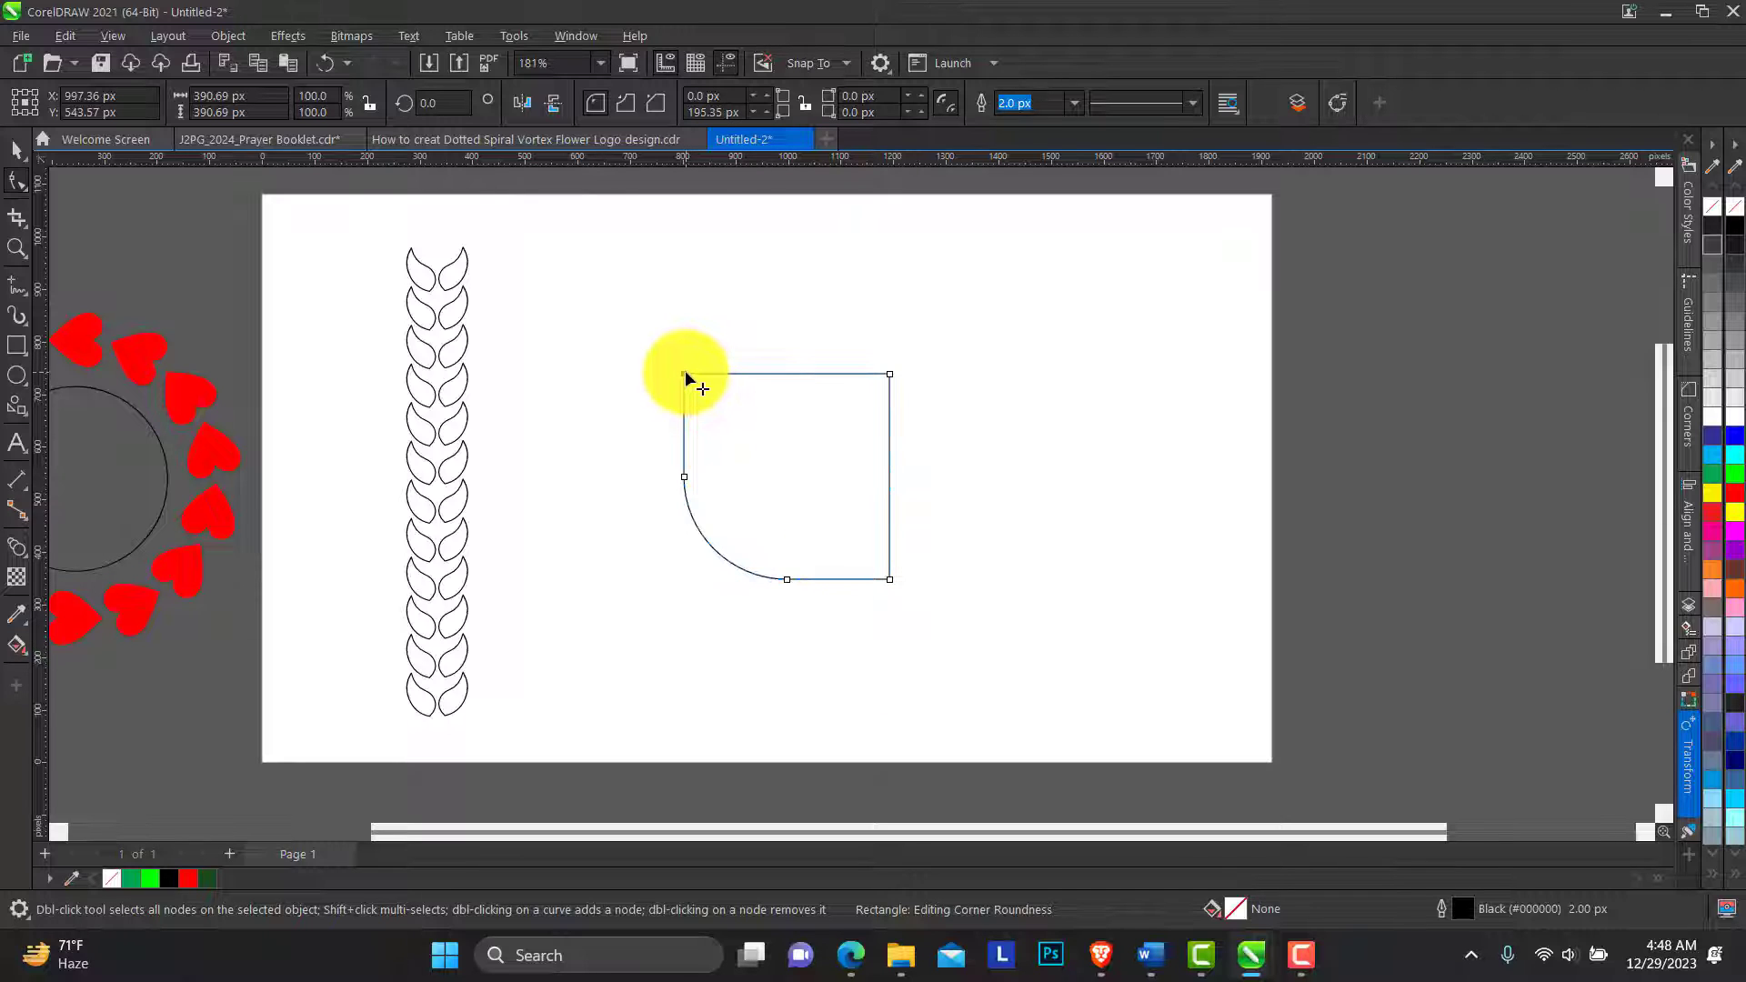
pyautogui.moveTo(684, 375); pyautogui.dragTo(1021, 558)
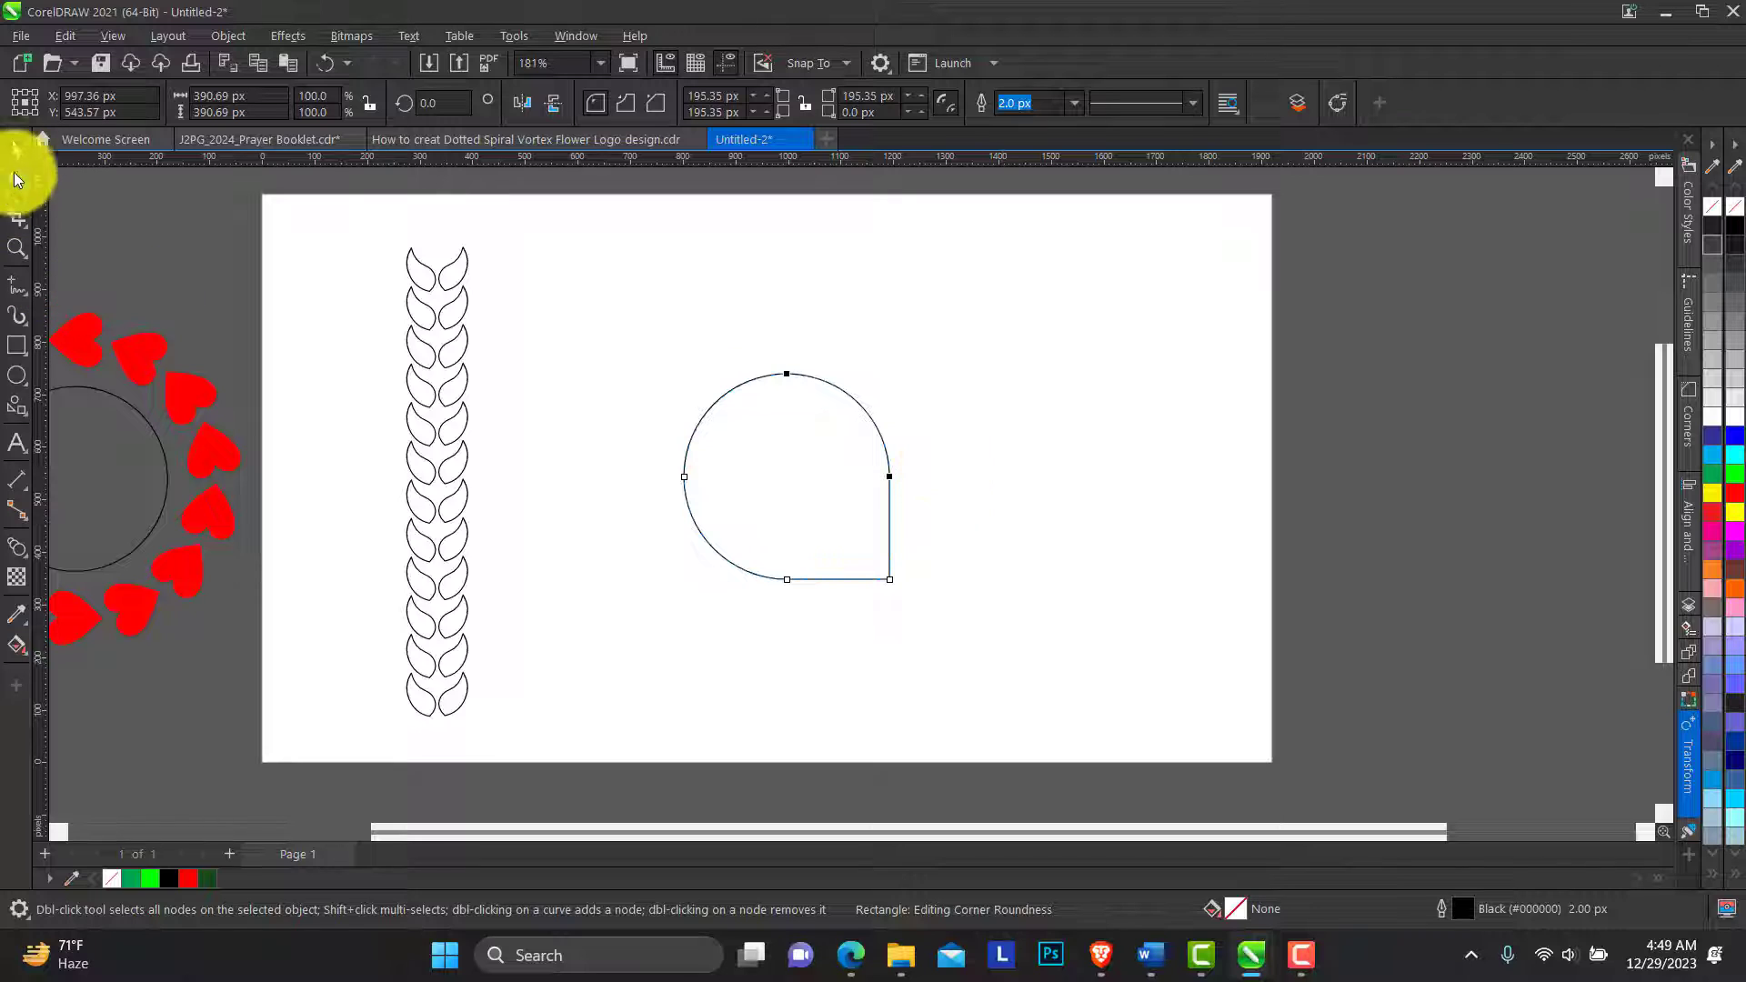
# Step: Rotate the teardrop shape 45° so its sharp corner points to the right
pyautogui.click(16, 149)
pyautogui.click(791, 514)
pyautogui.moveTo(899, 593); pyautogui.dragTo(964, 491)
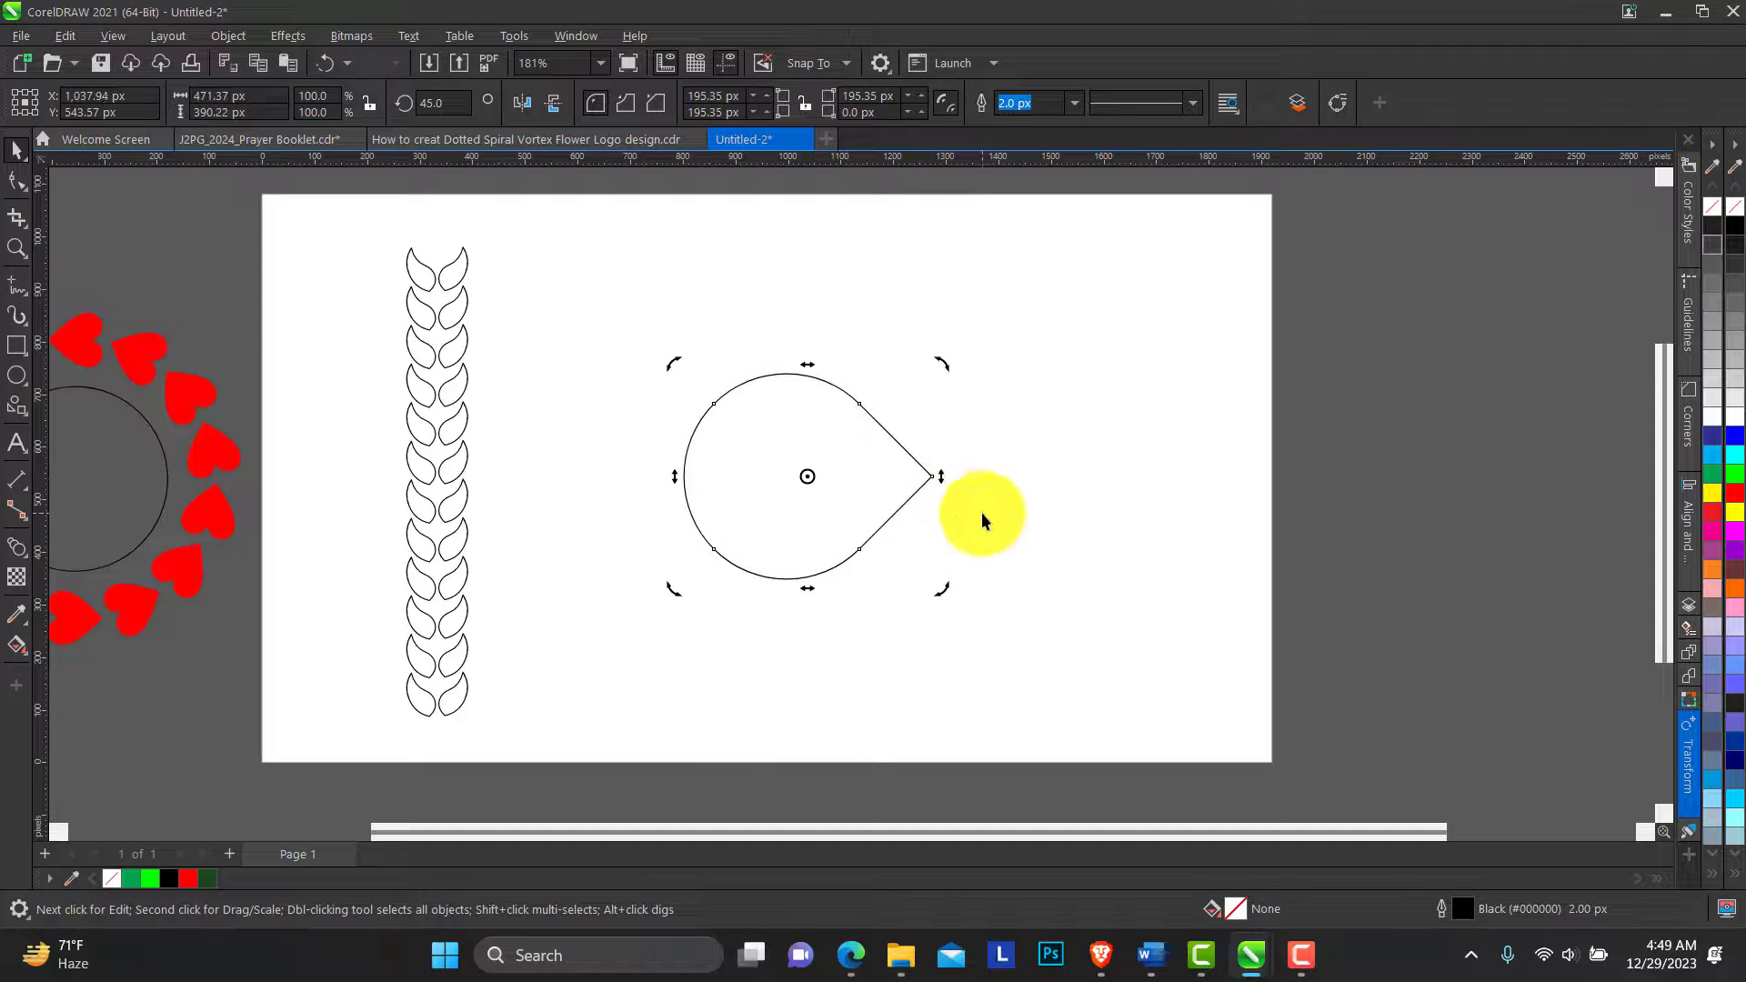
# Step: Mirror a copy of the teardrop tip to tip to form an infinity shape and weld the two into one curve
pyautogui.click(816, 478)
pyautogui.moveTo(683, 479); pyautogui.dragTo(1057, 491)
pyautogui.rightClick(1044, 484)
pyautogui.keyDown('shift'); pyautogui.click(826, 469); pyautogui.keyUp('shift')
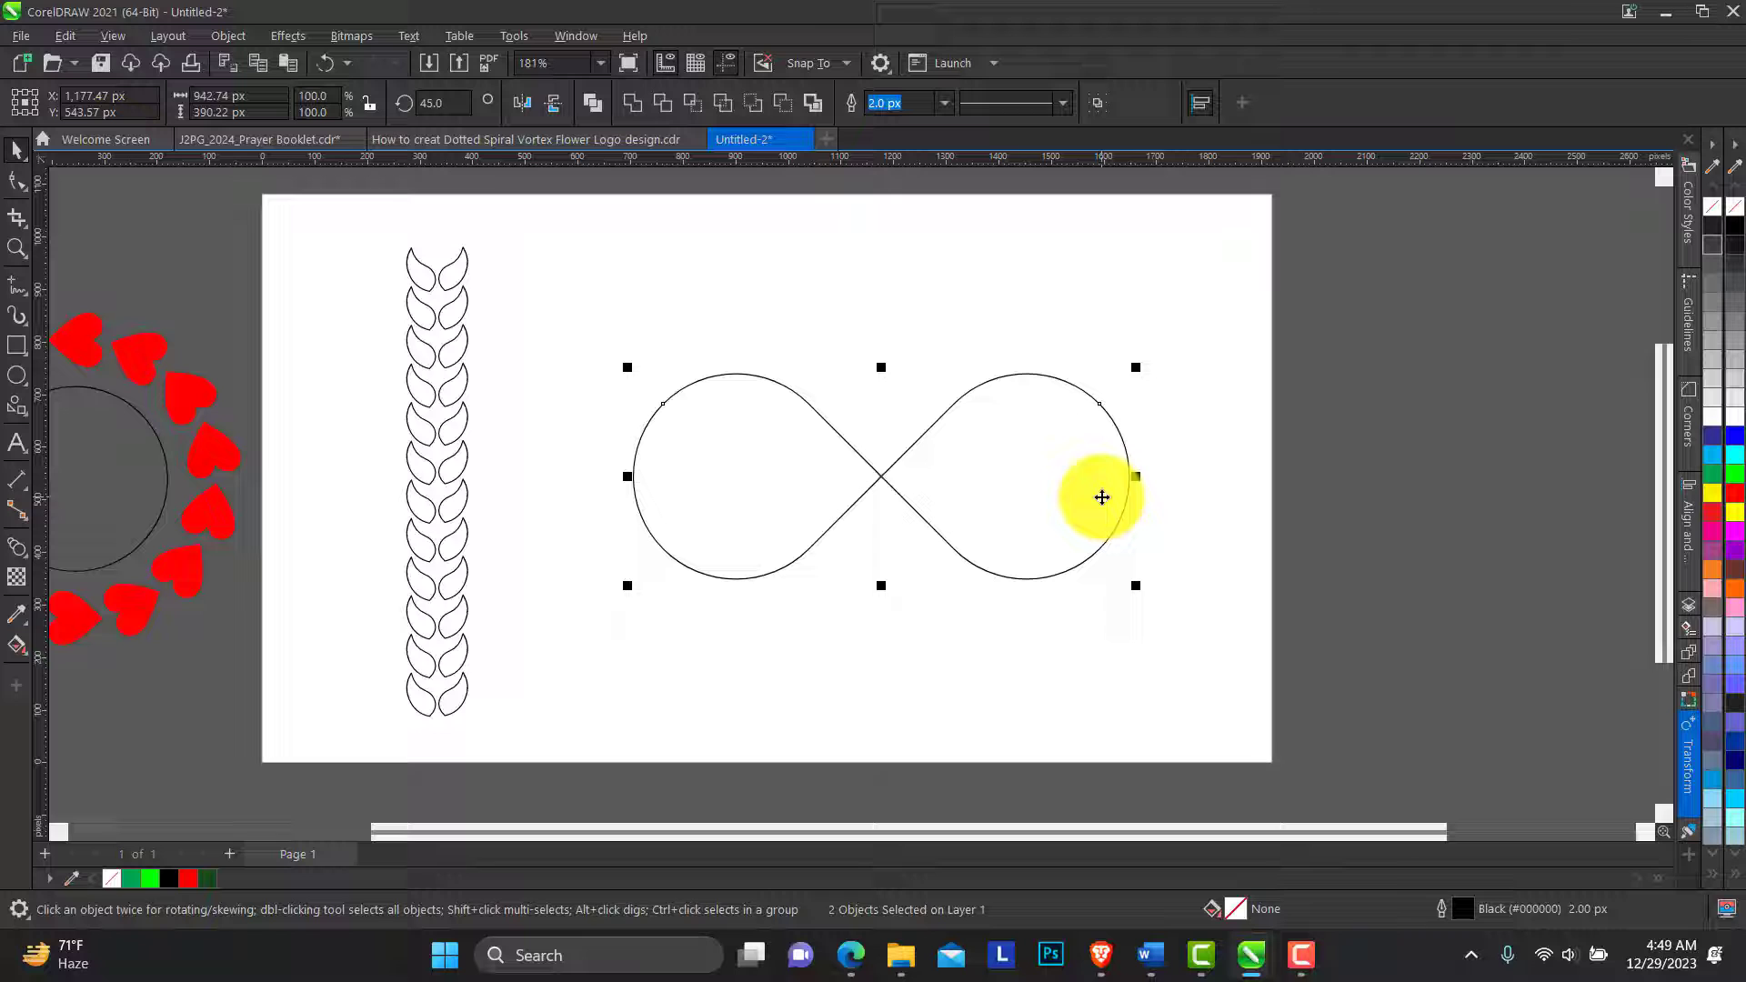
pyautogui.click(635, 104)
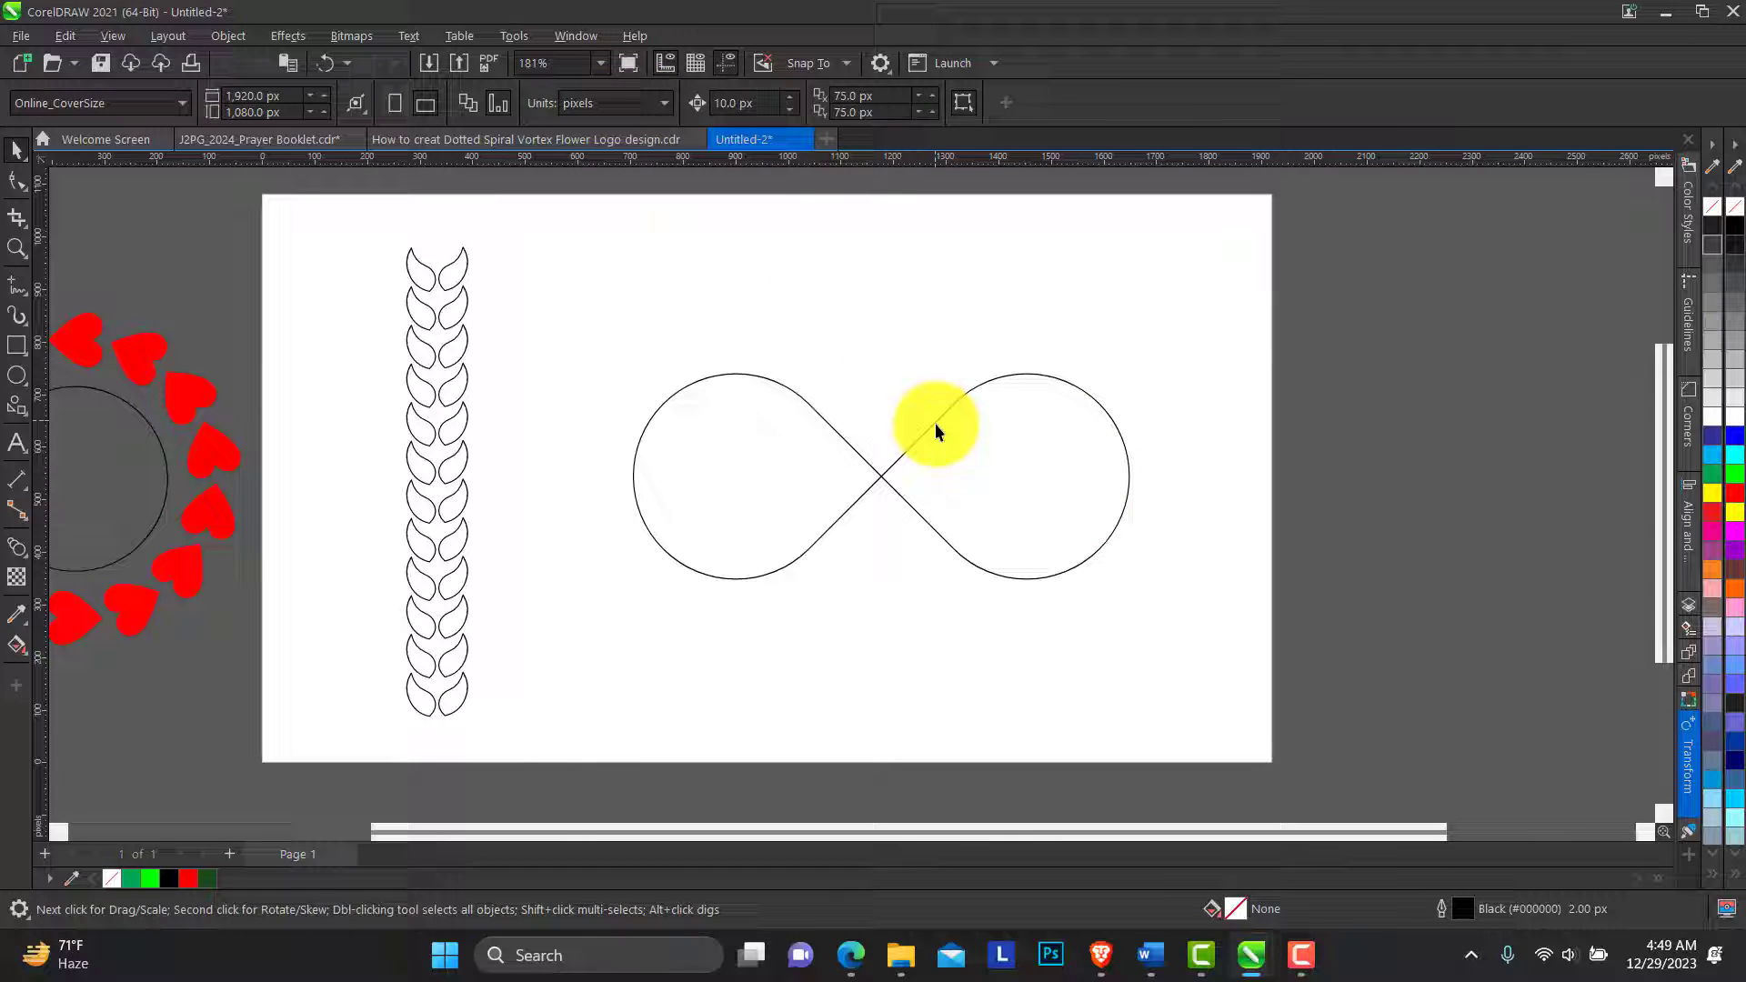
# Step: Break the infinity curve at both end nodes of its rising diagonal and break it apart into separate curves
pyautogui.click(936, 425)
pyautogui.click(14, 150)
pyautogui.click(18, 182)
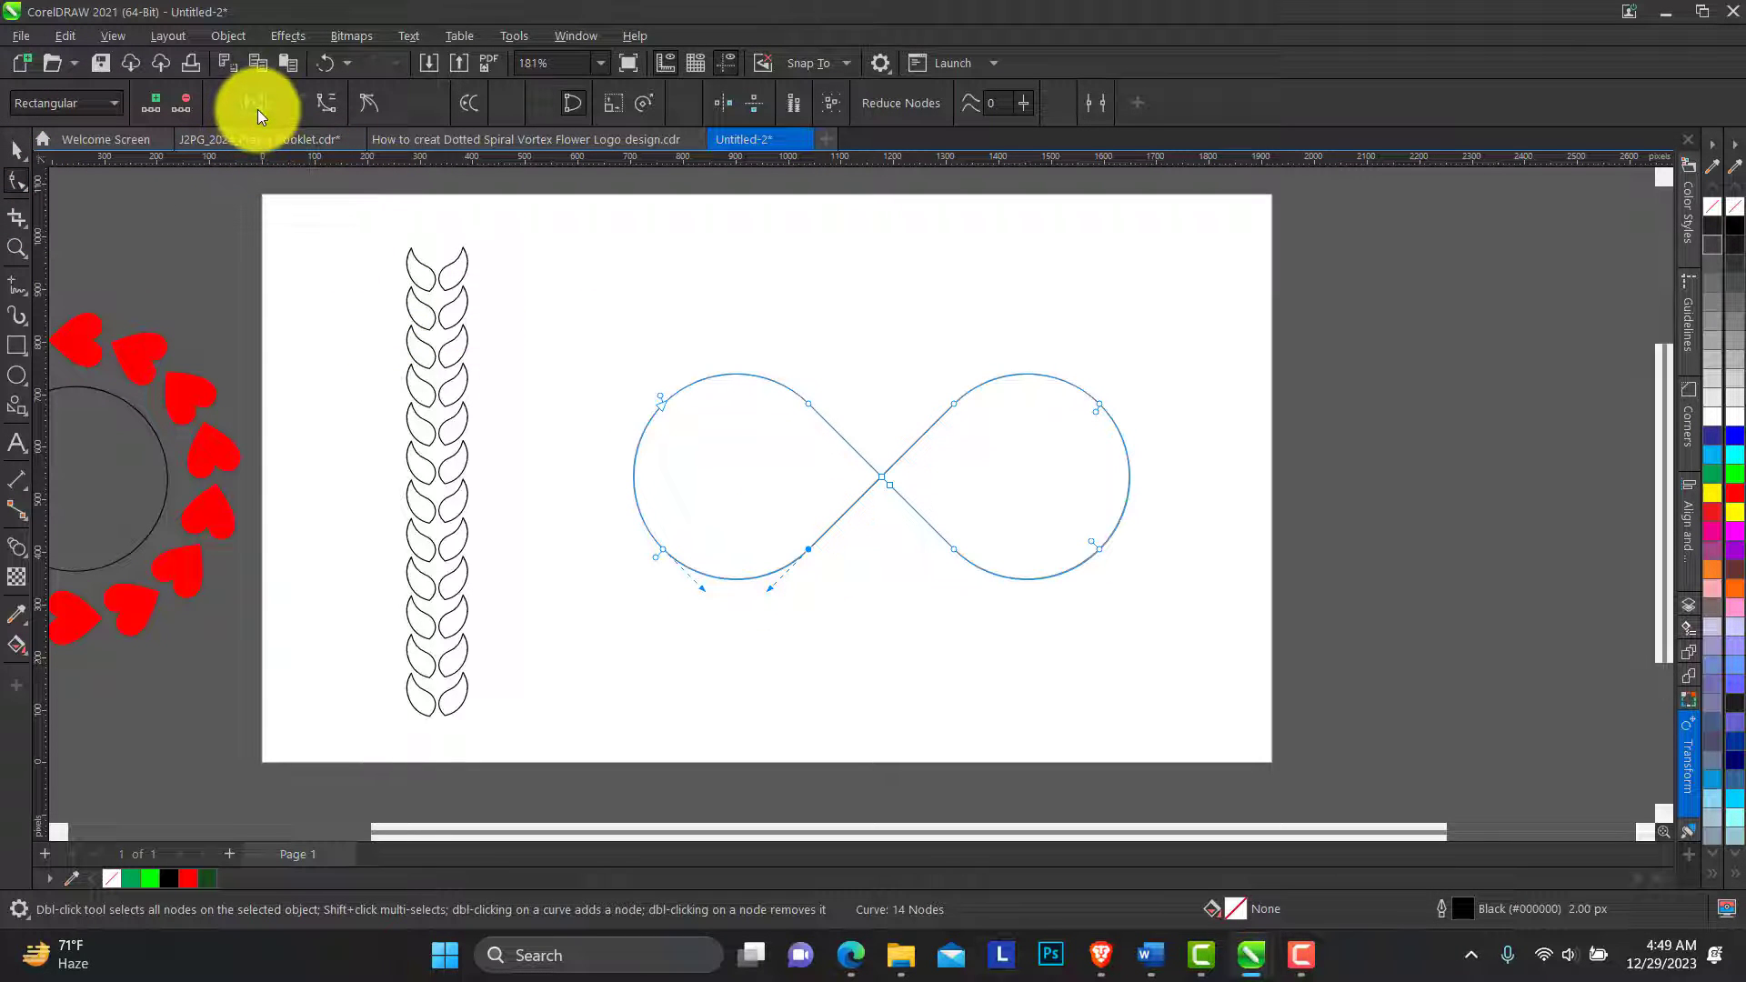
pyautogui.click(258, 109)
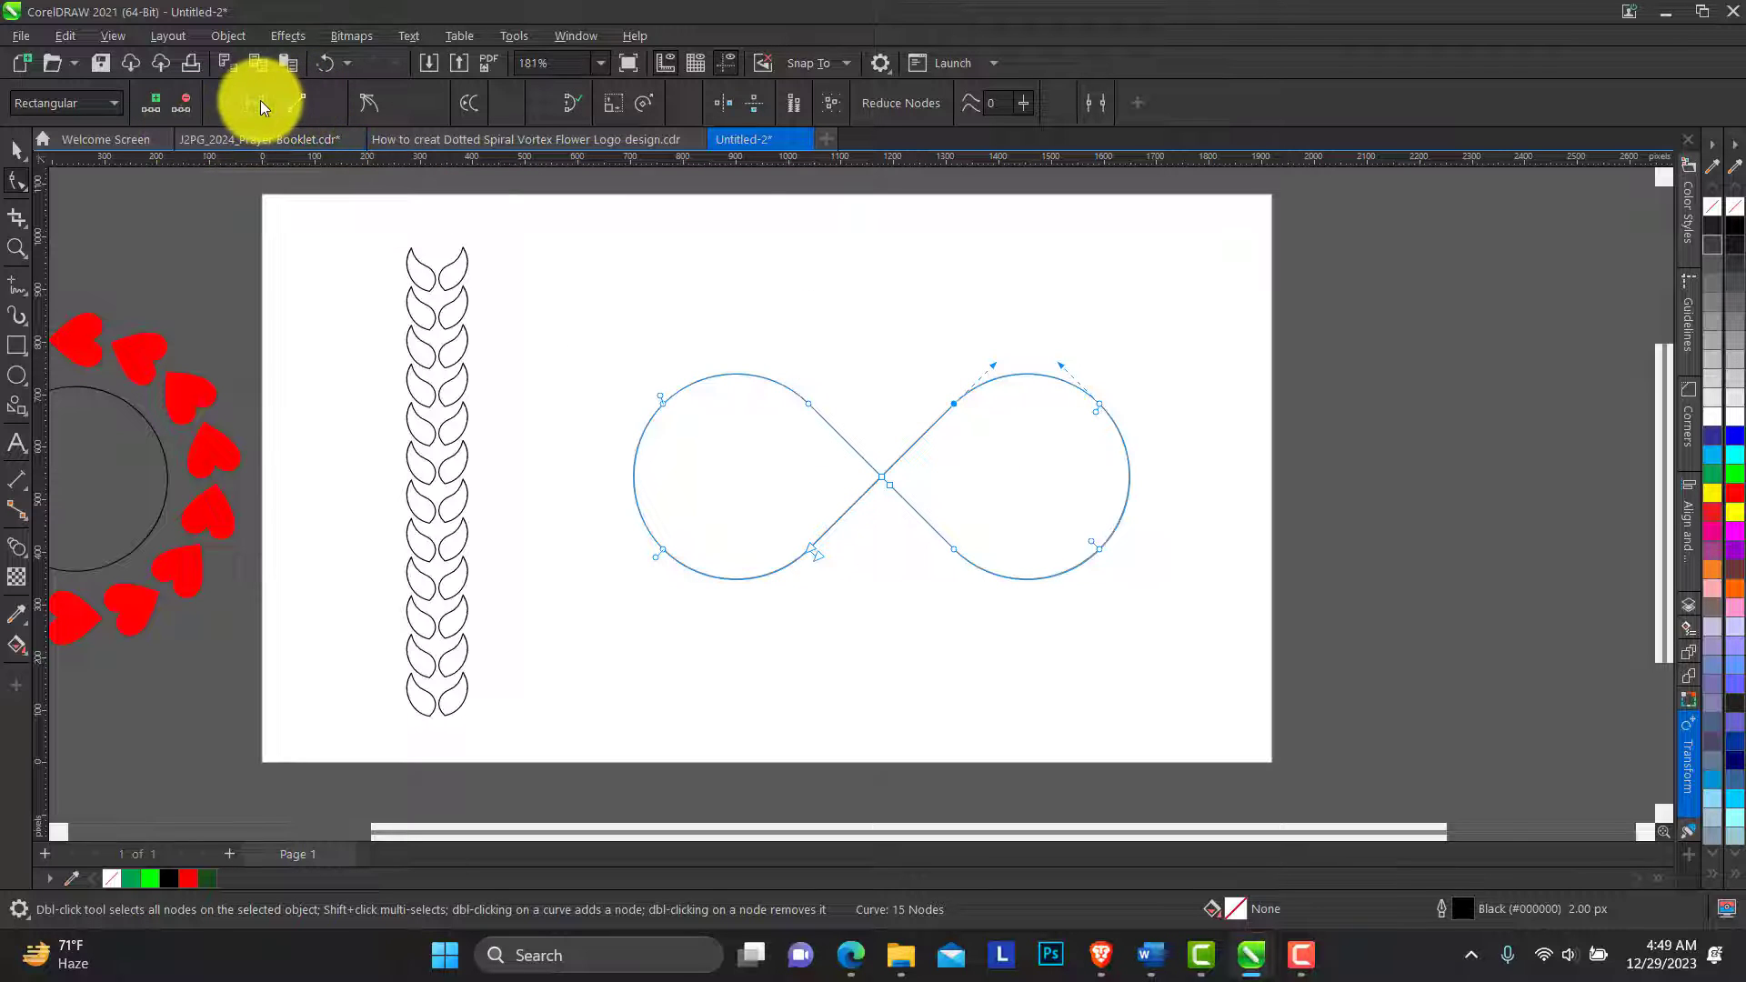
pyautogui.click(17, 149)
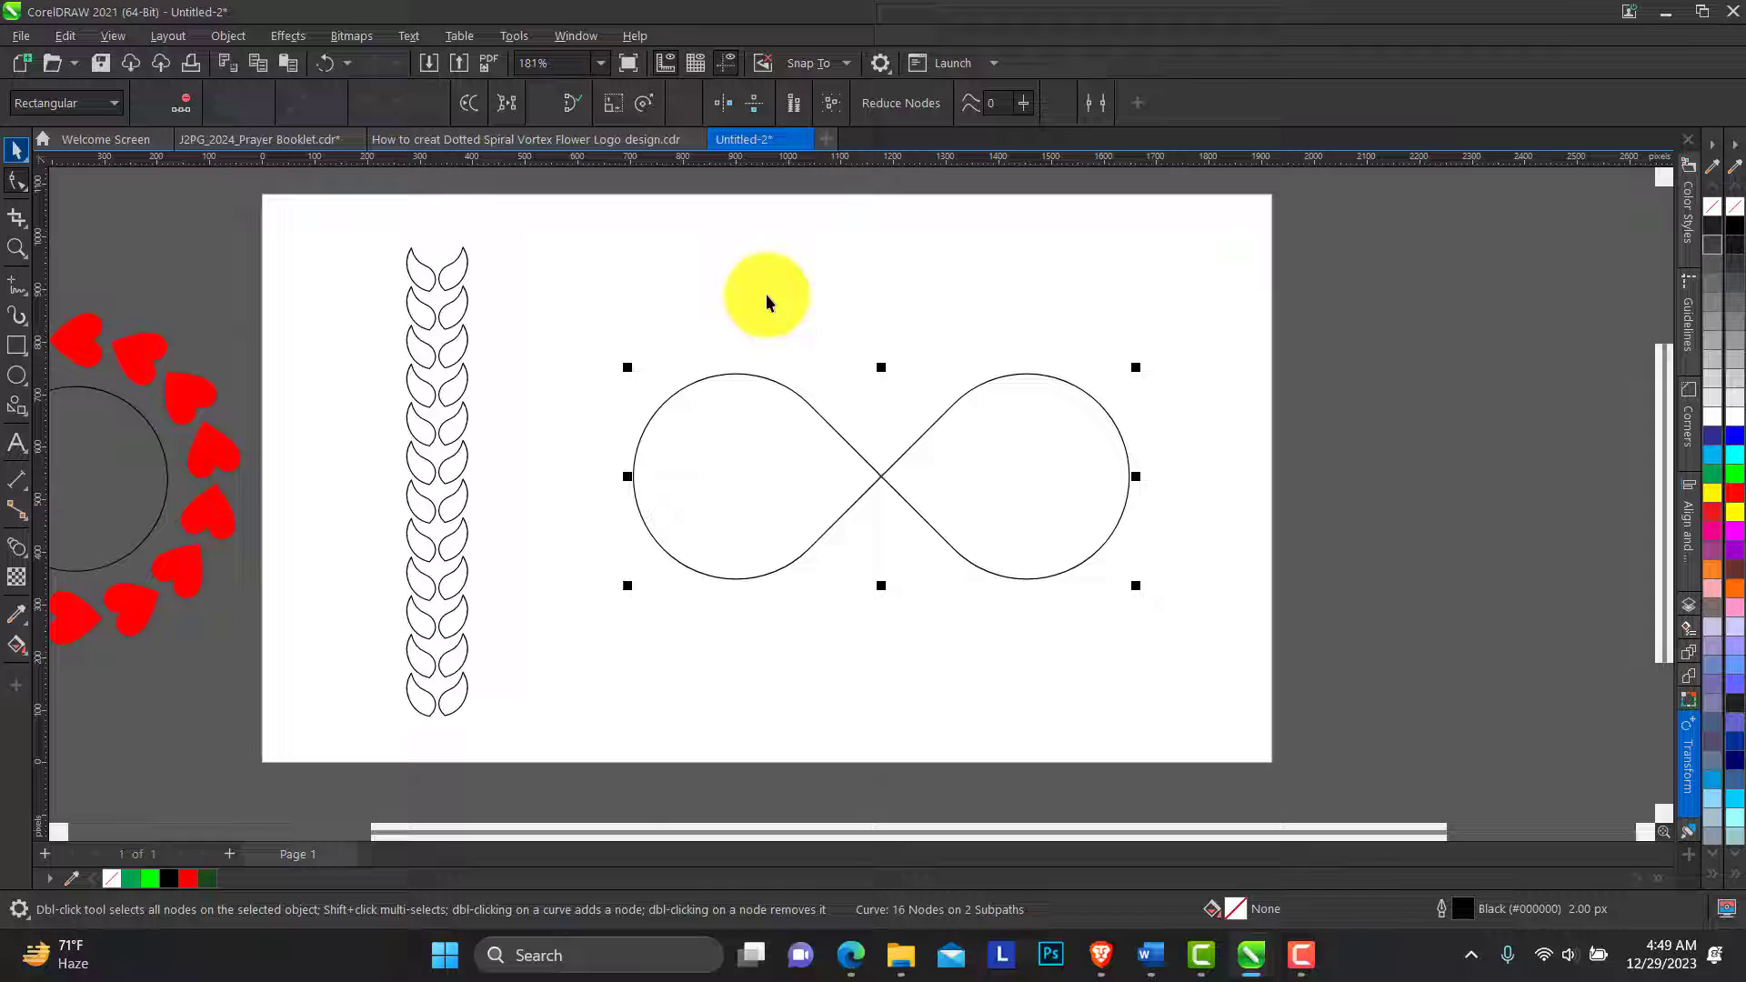
pyautogui.click(790, 386)
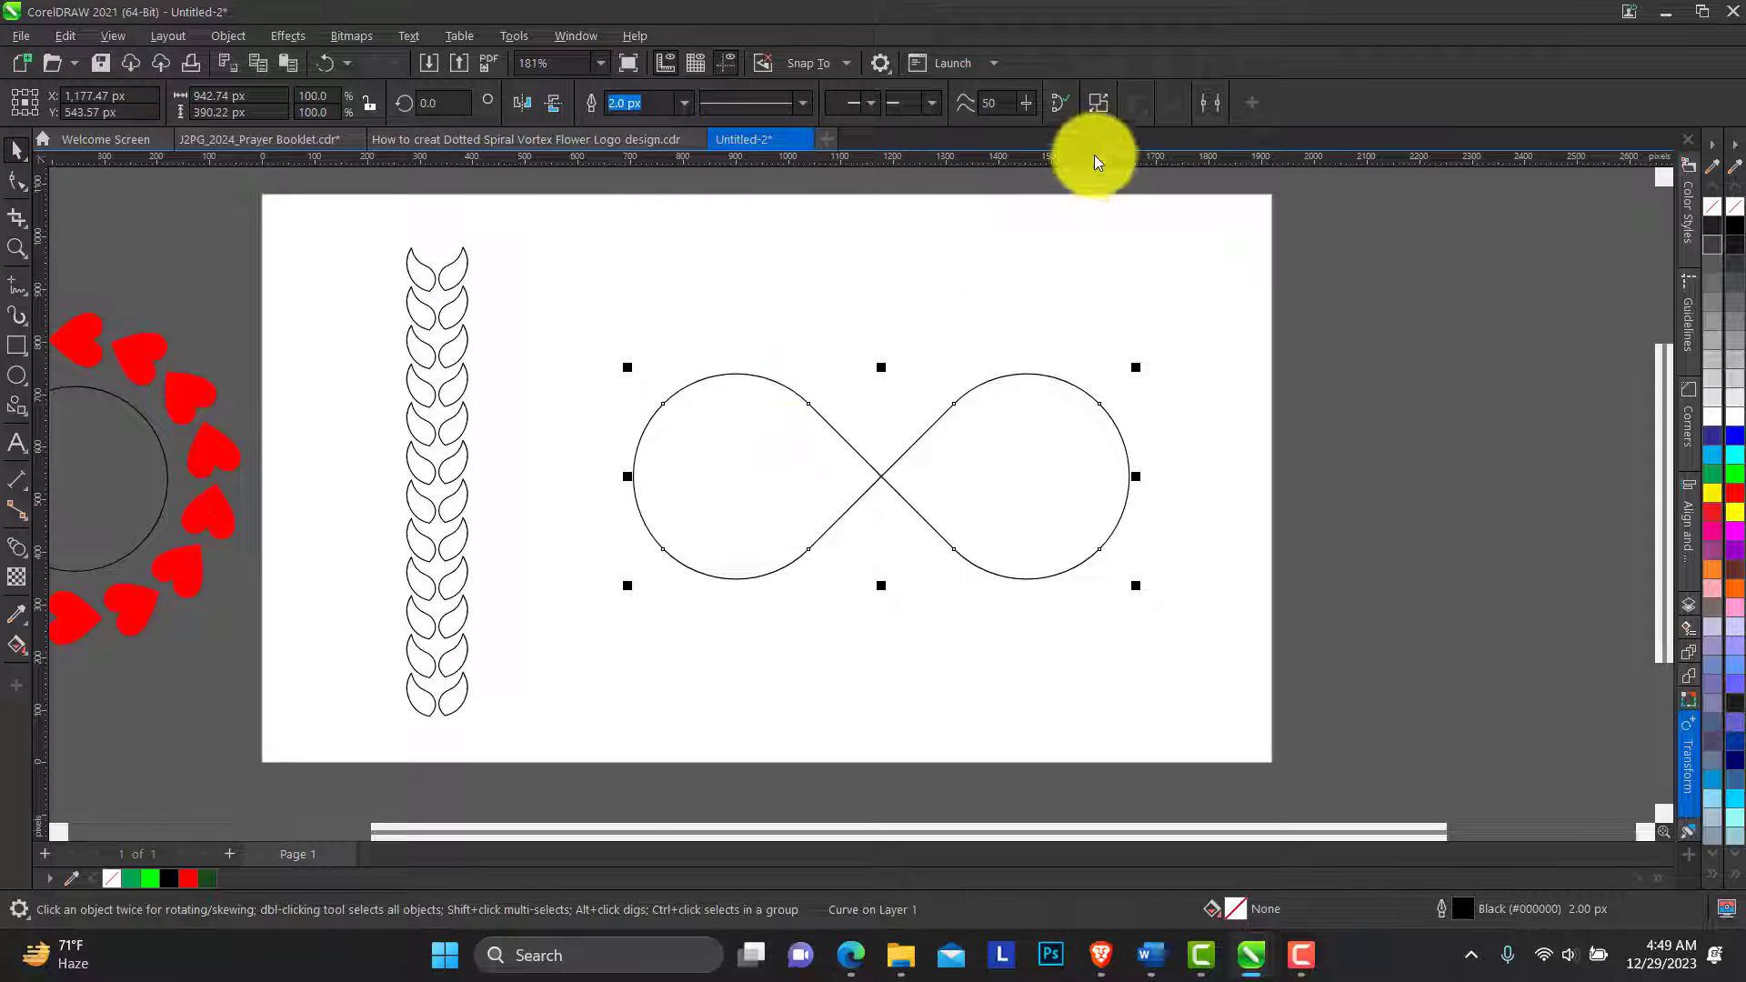
pyautogui.click(1098, 109)
pyautogui.click(930, 317)
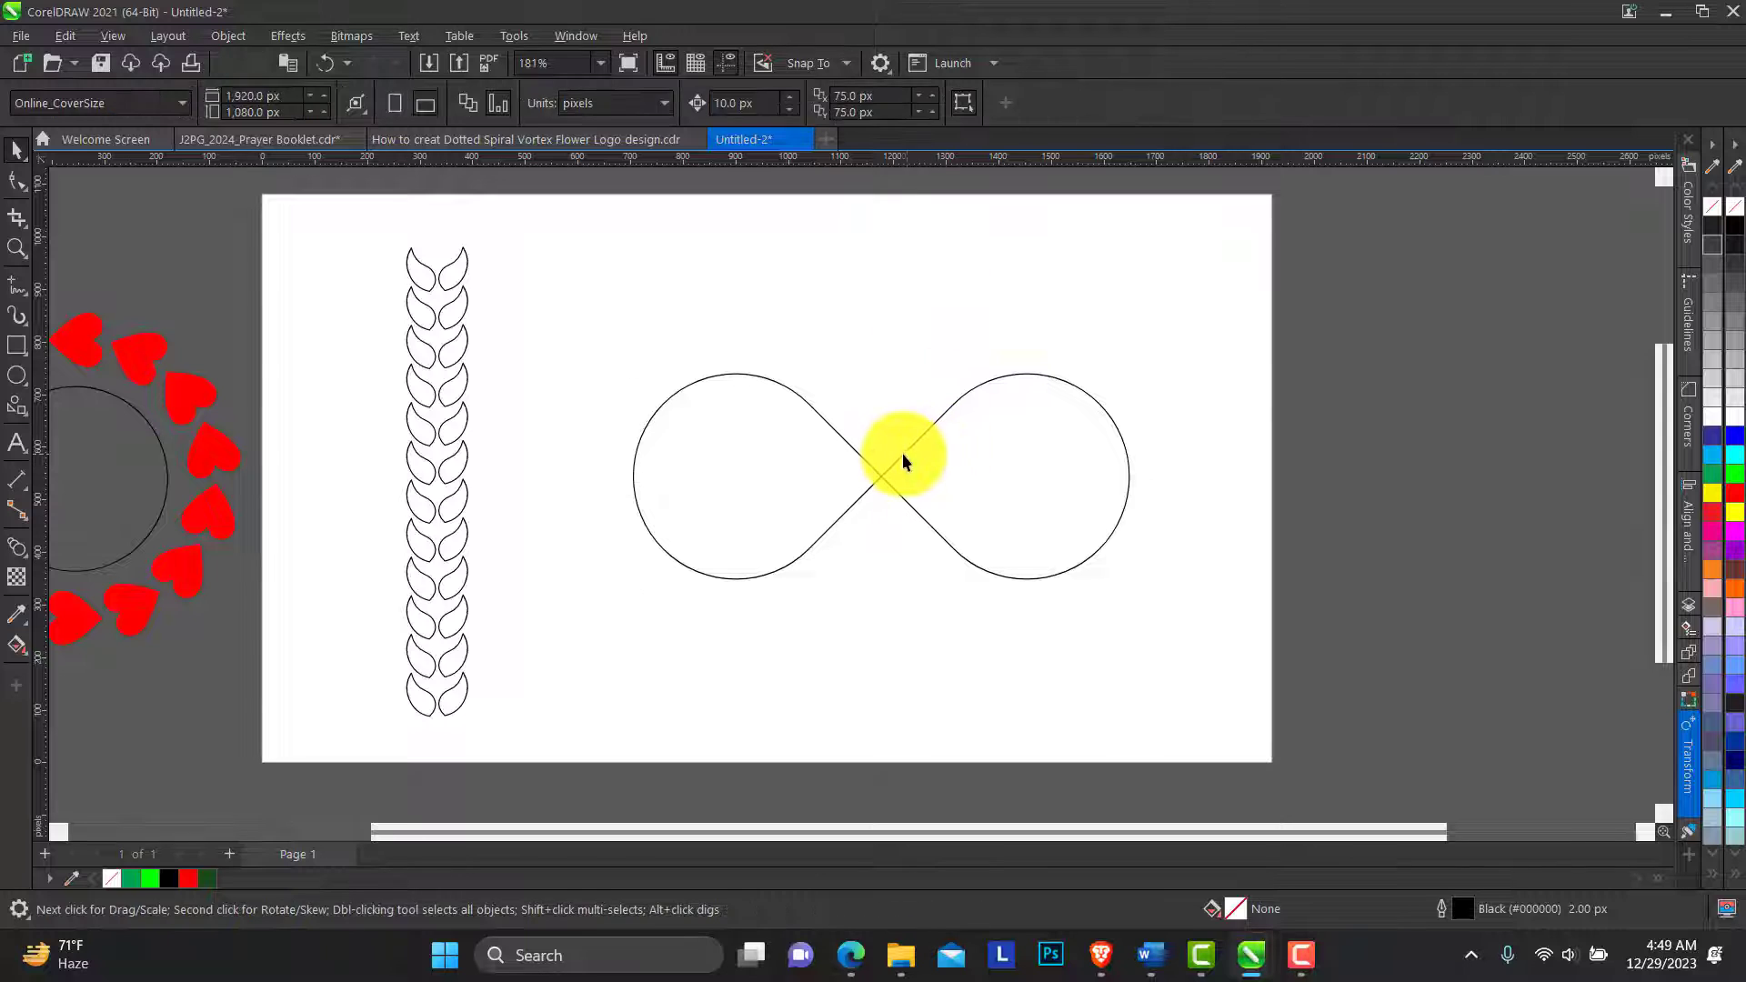
# Step: Pull out the detached diagonal segment, delete it, and shift the remaining open S-shaped curve slightly up and to the right
pyautogui.moveTo(902, 449); pyautogui.dragTo(913, 320)
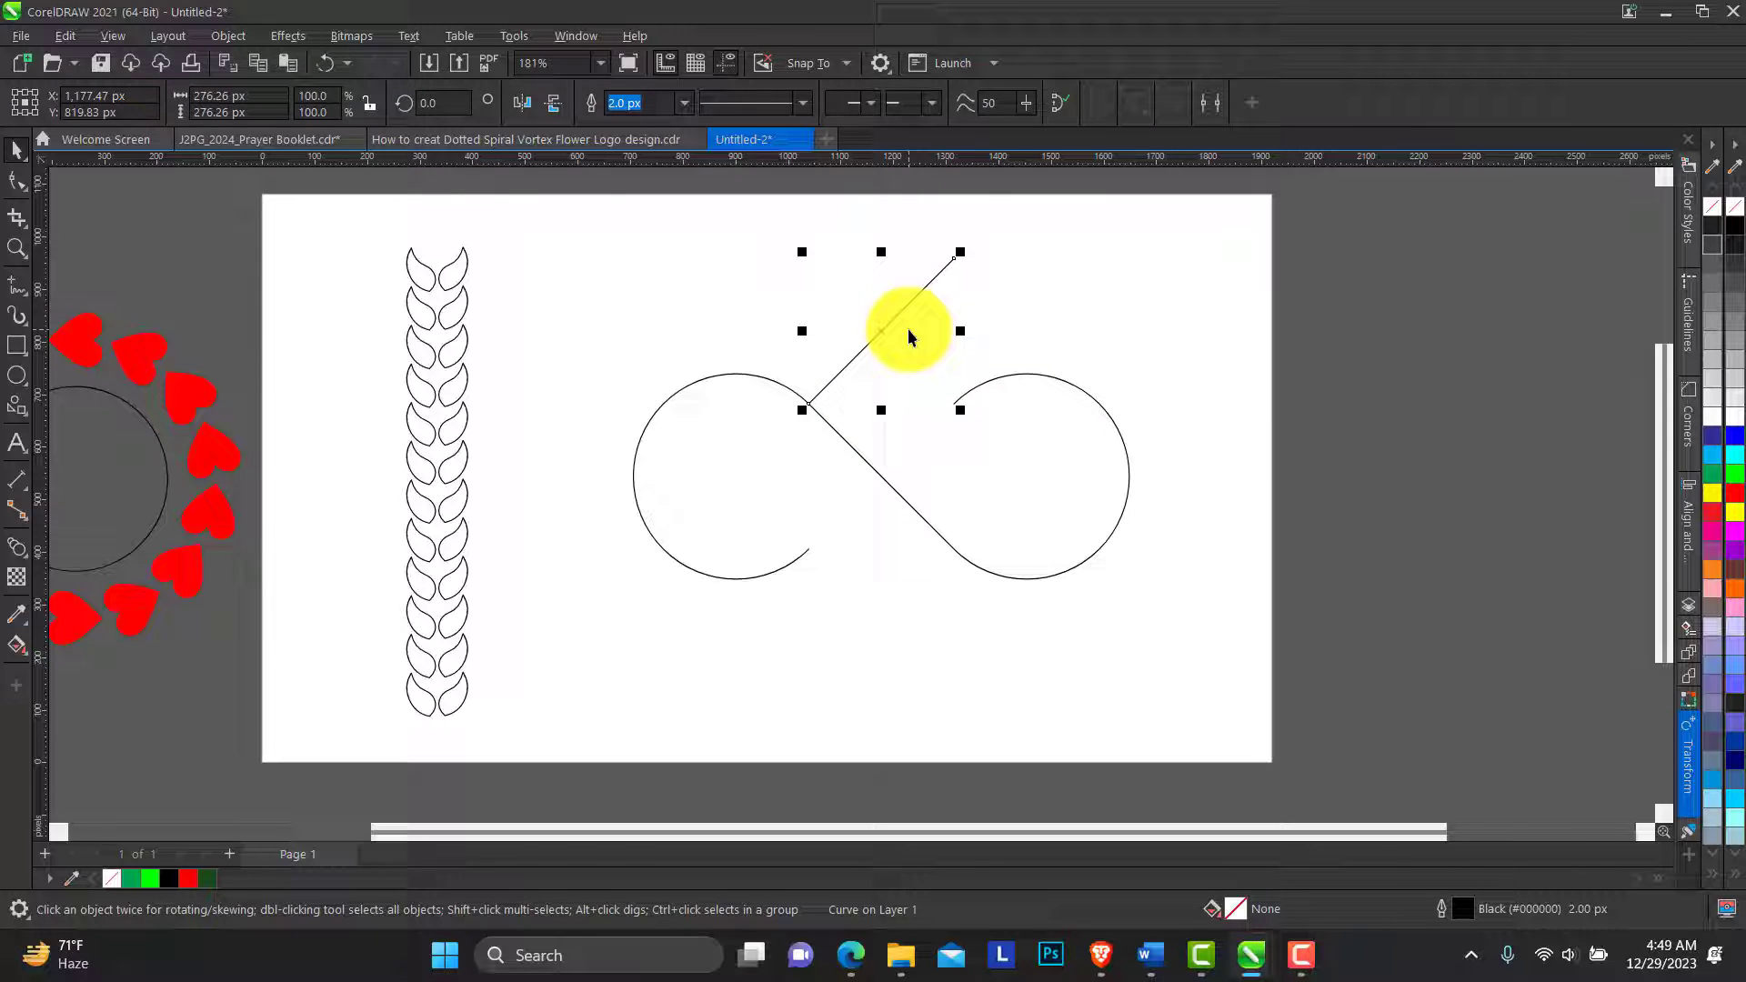
pyautogui.click(908, 329)
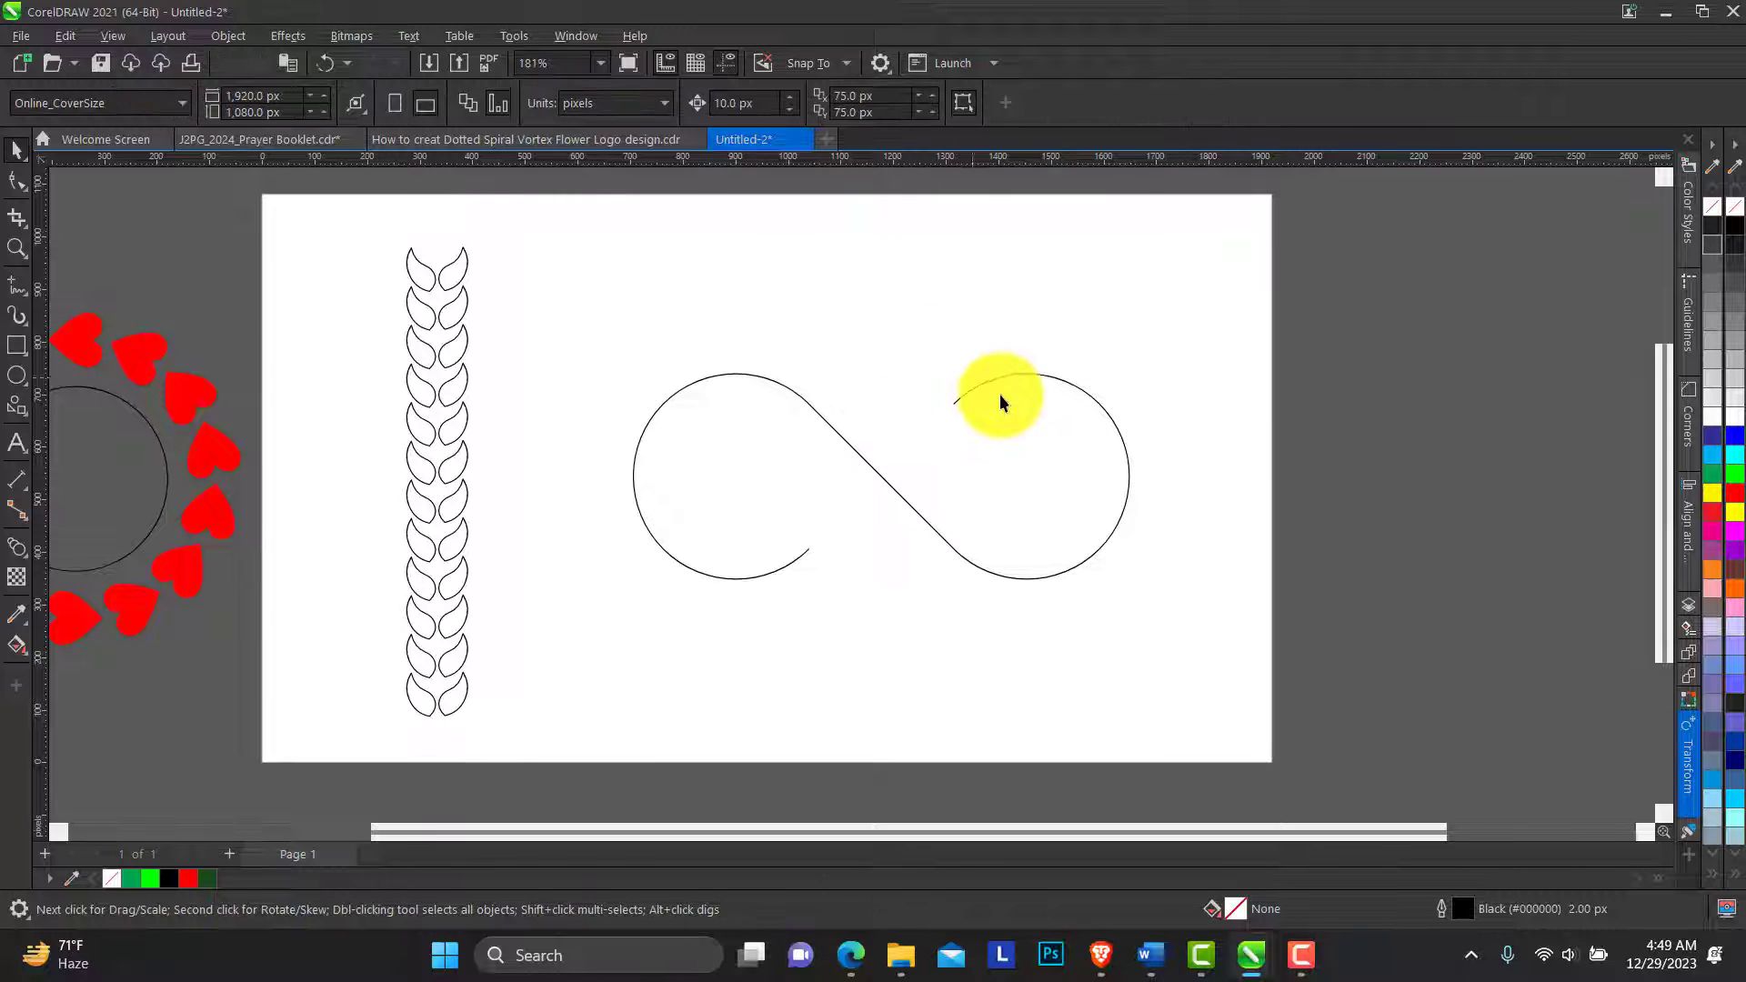
pyautogui.moveTo(980, 393); pyautogui.dragTo(1010, 383)
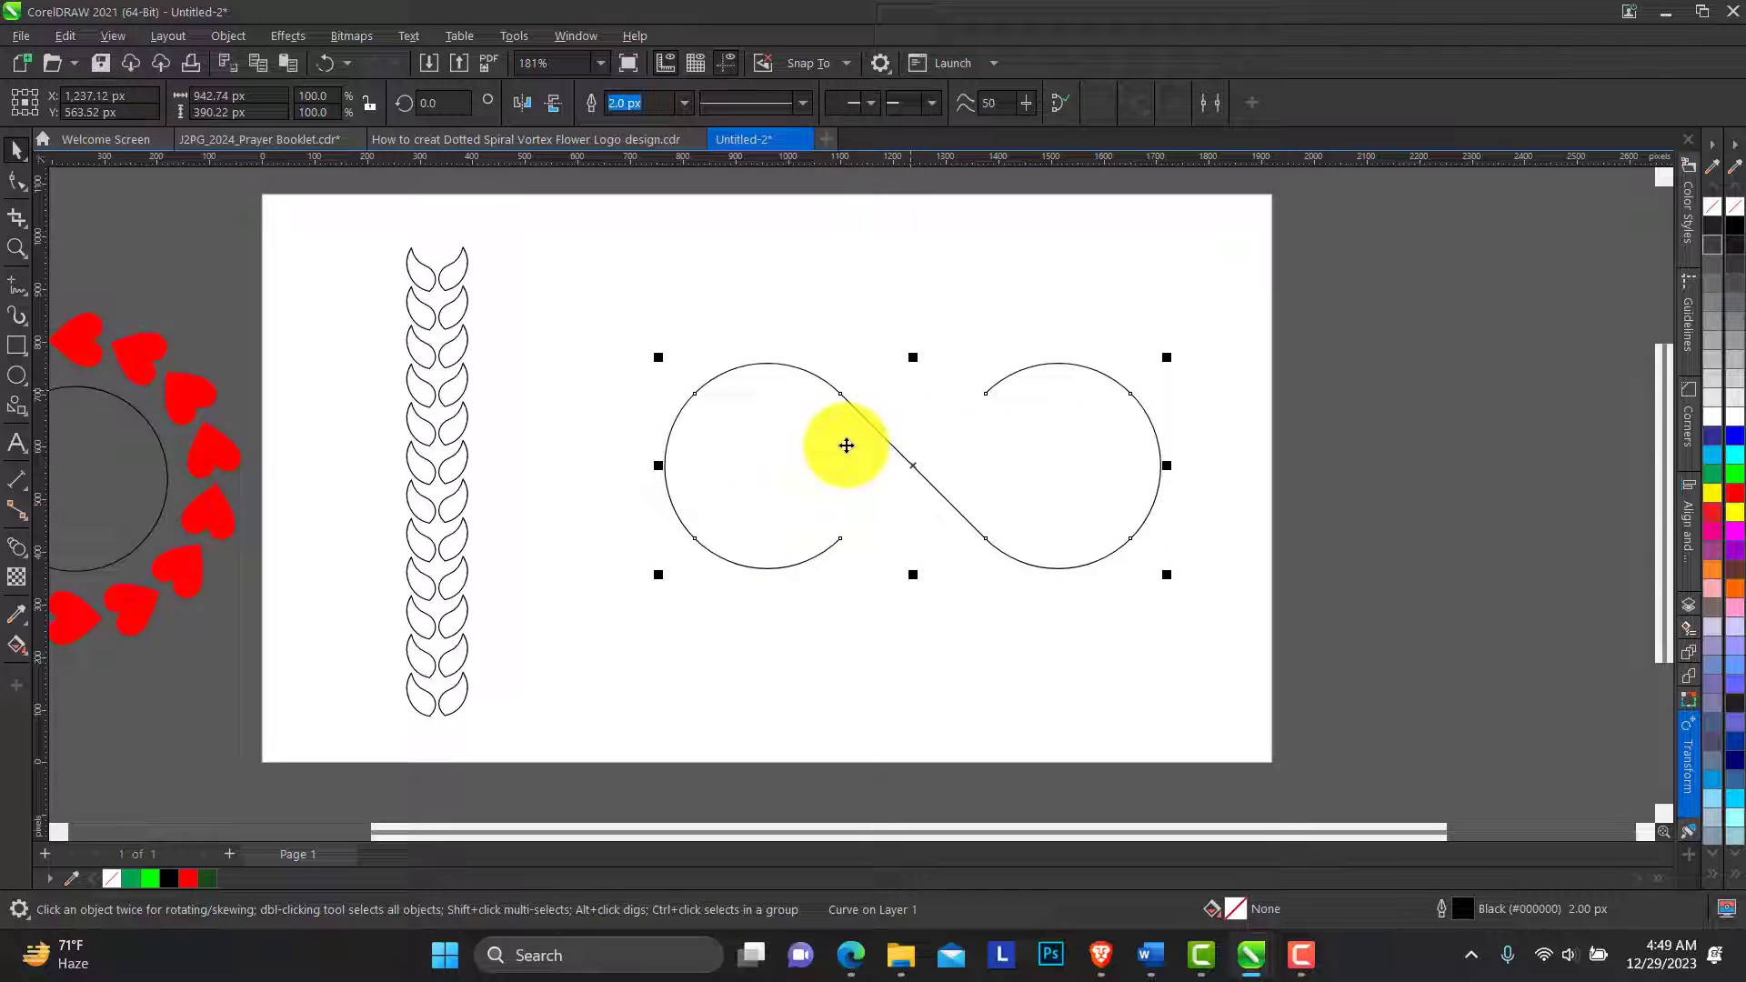
# Step: Select the leaf-pair blend and assign the open S-shaped curve as its new path
pyautogui.click(449, 282)
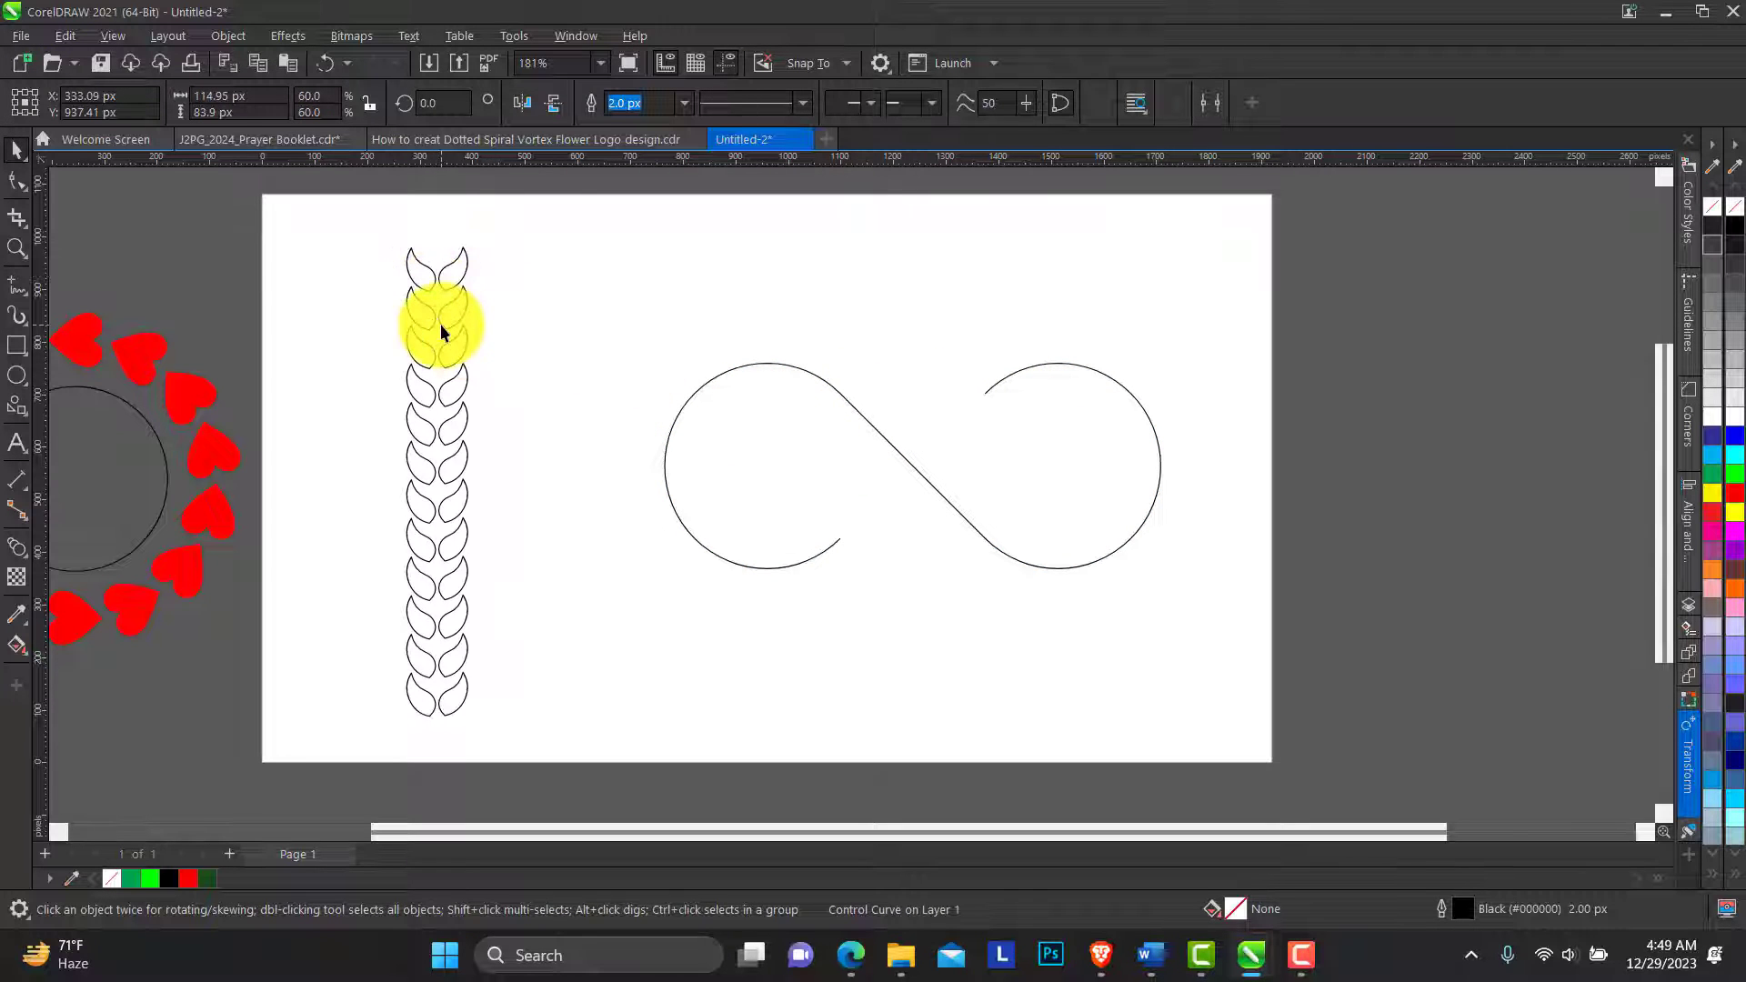
pyautogui.click(440, 323)
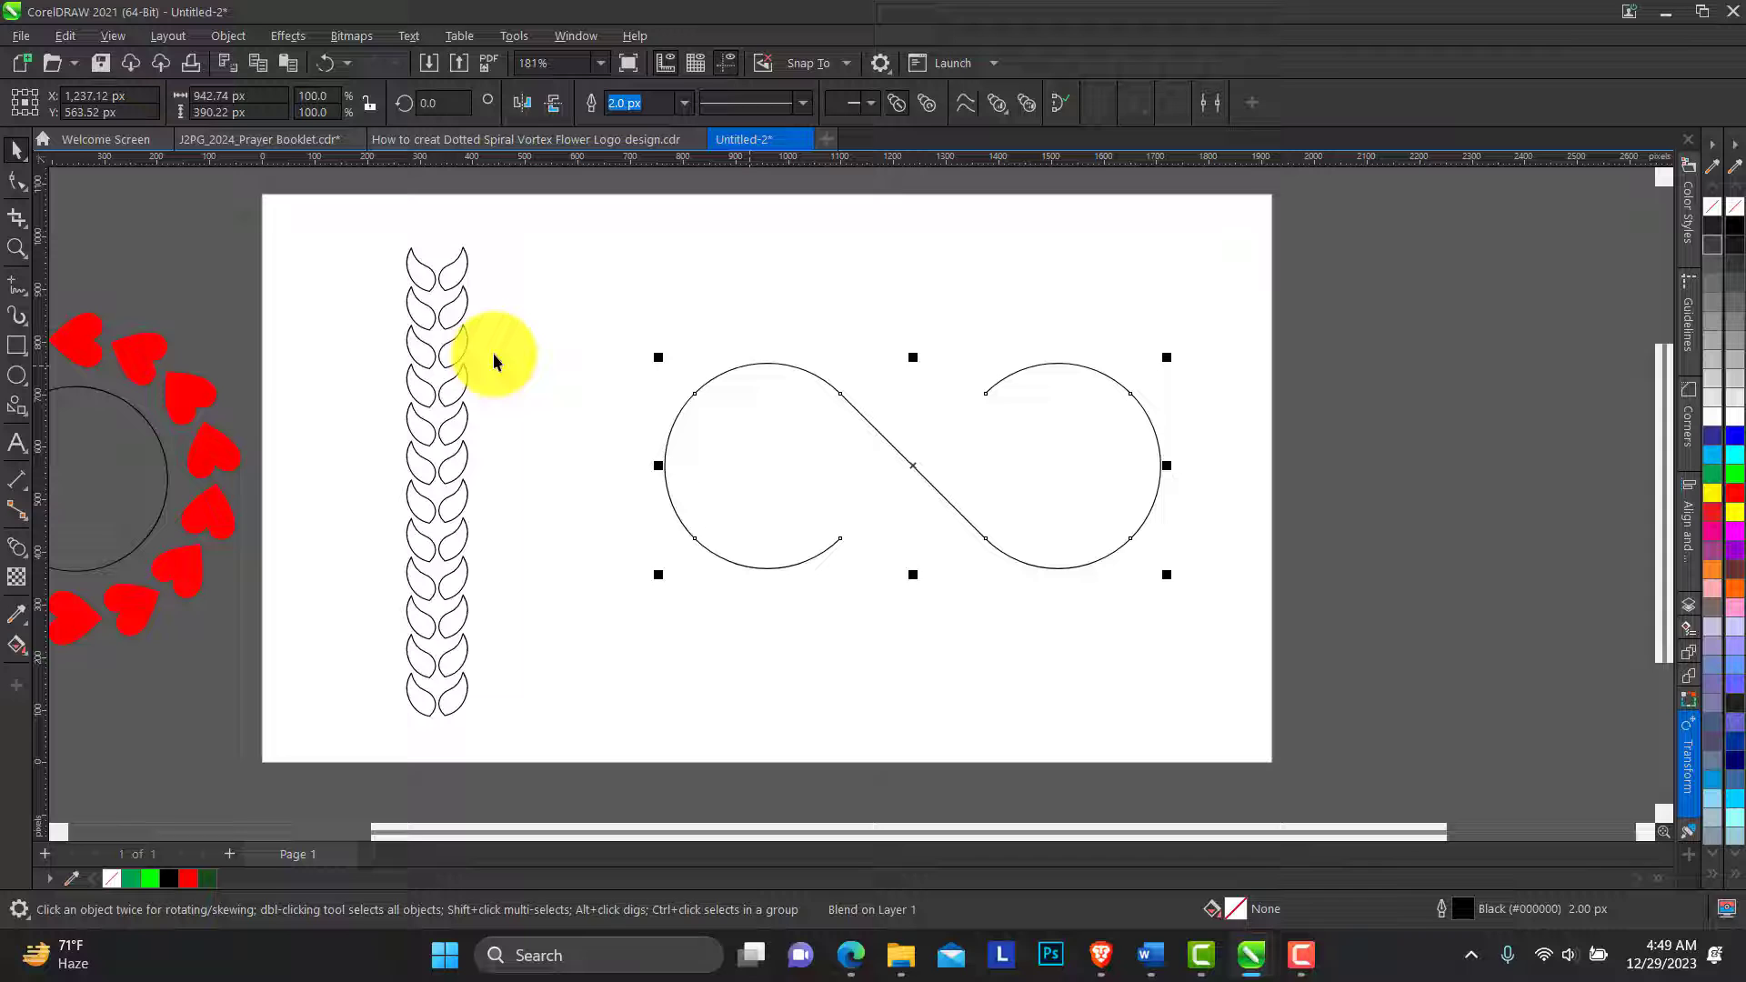
pyautogui.click(452, 327)
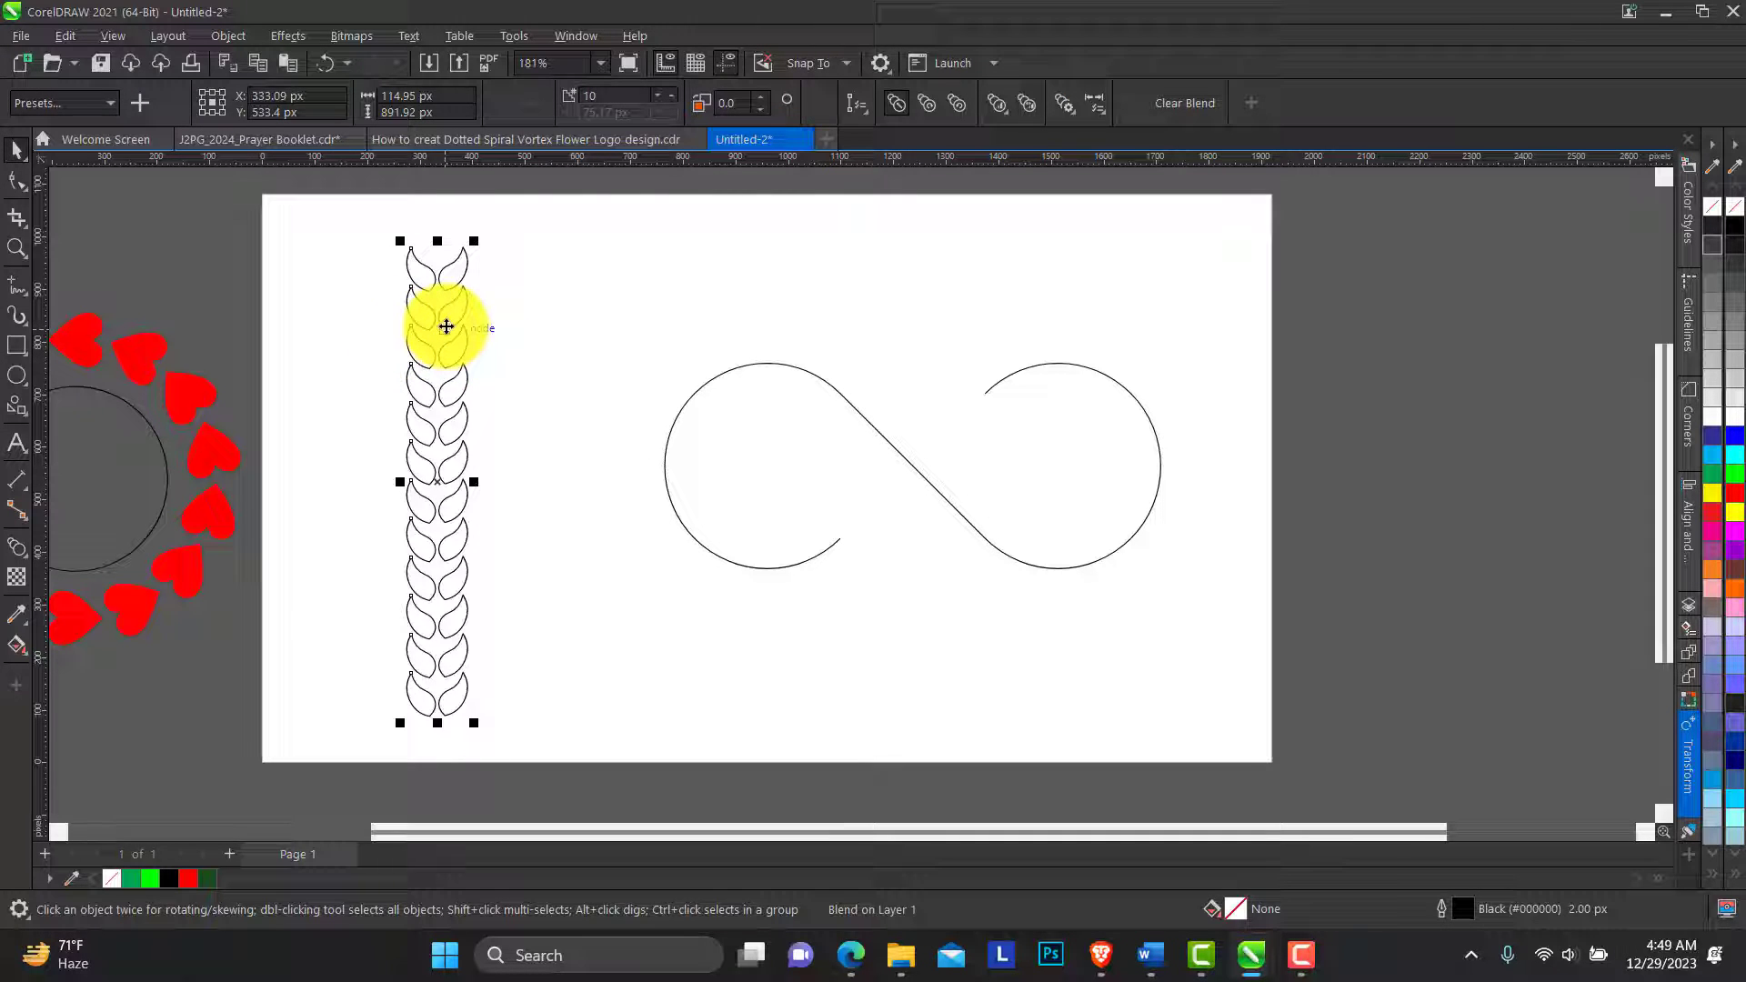
pyautogui.click(864, 115)
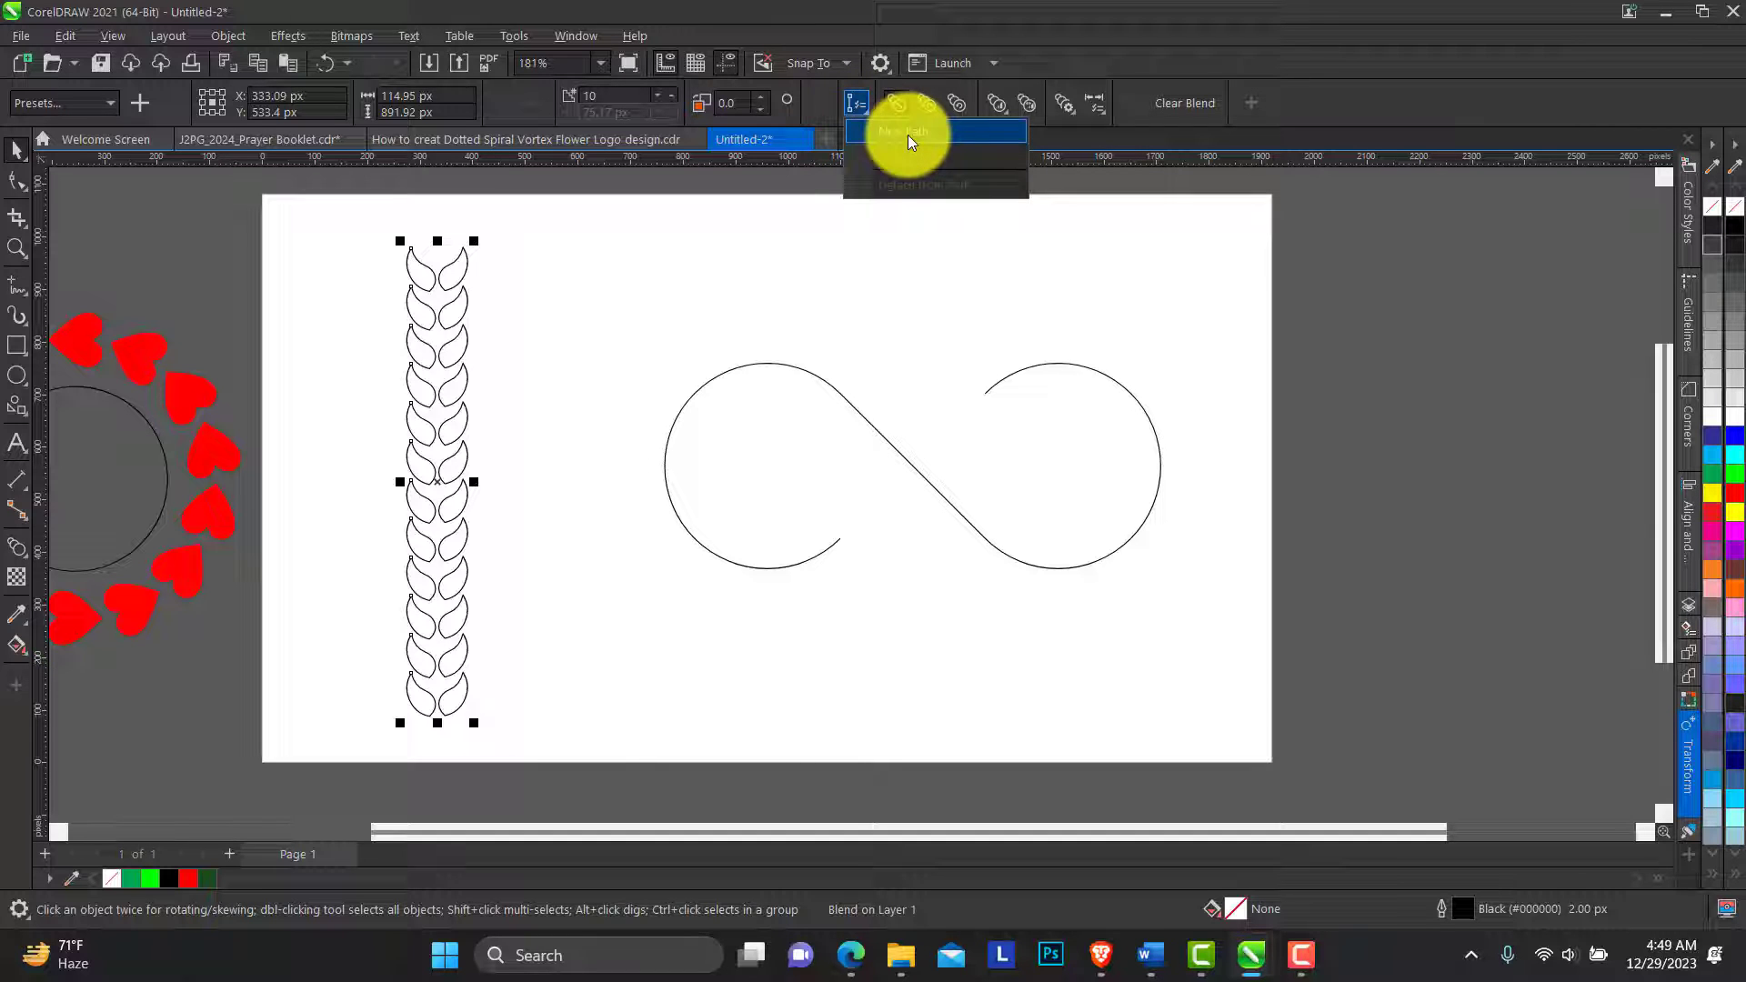
pyautogui.click(904, 133)
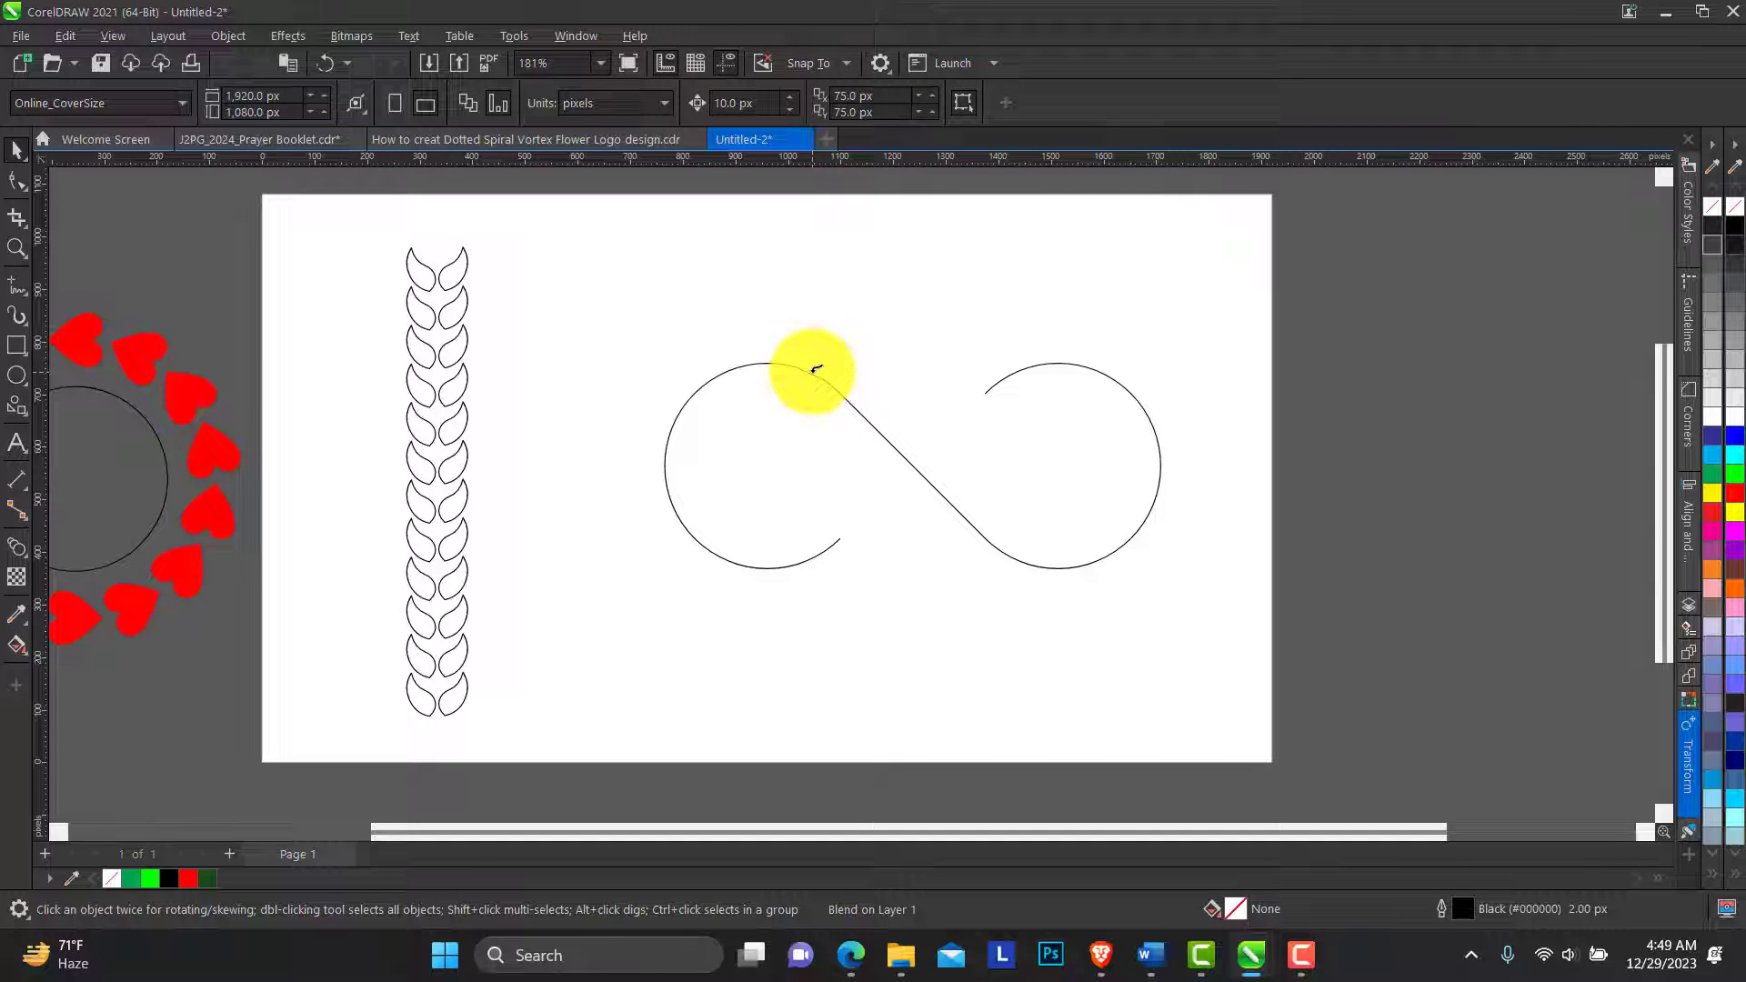
pyautogui.click(815, 372)
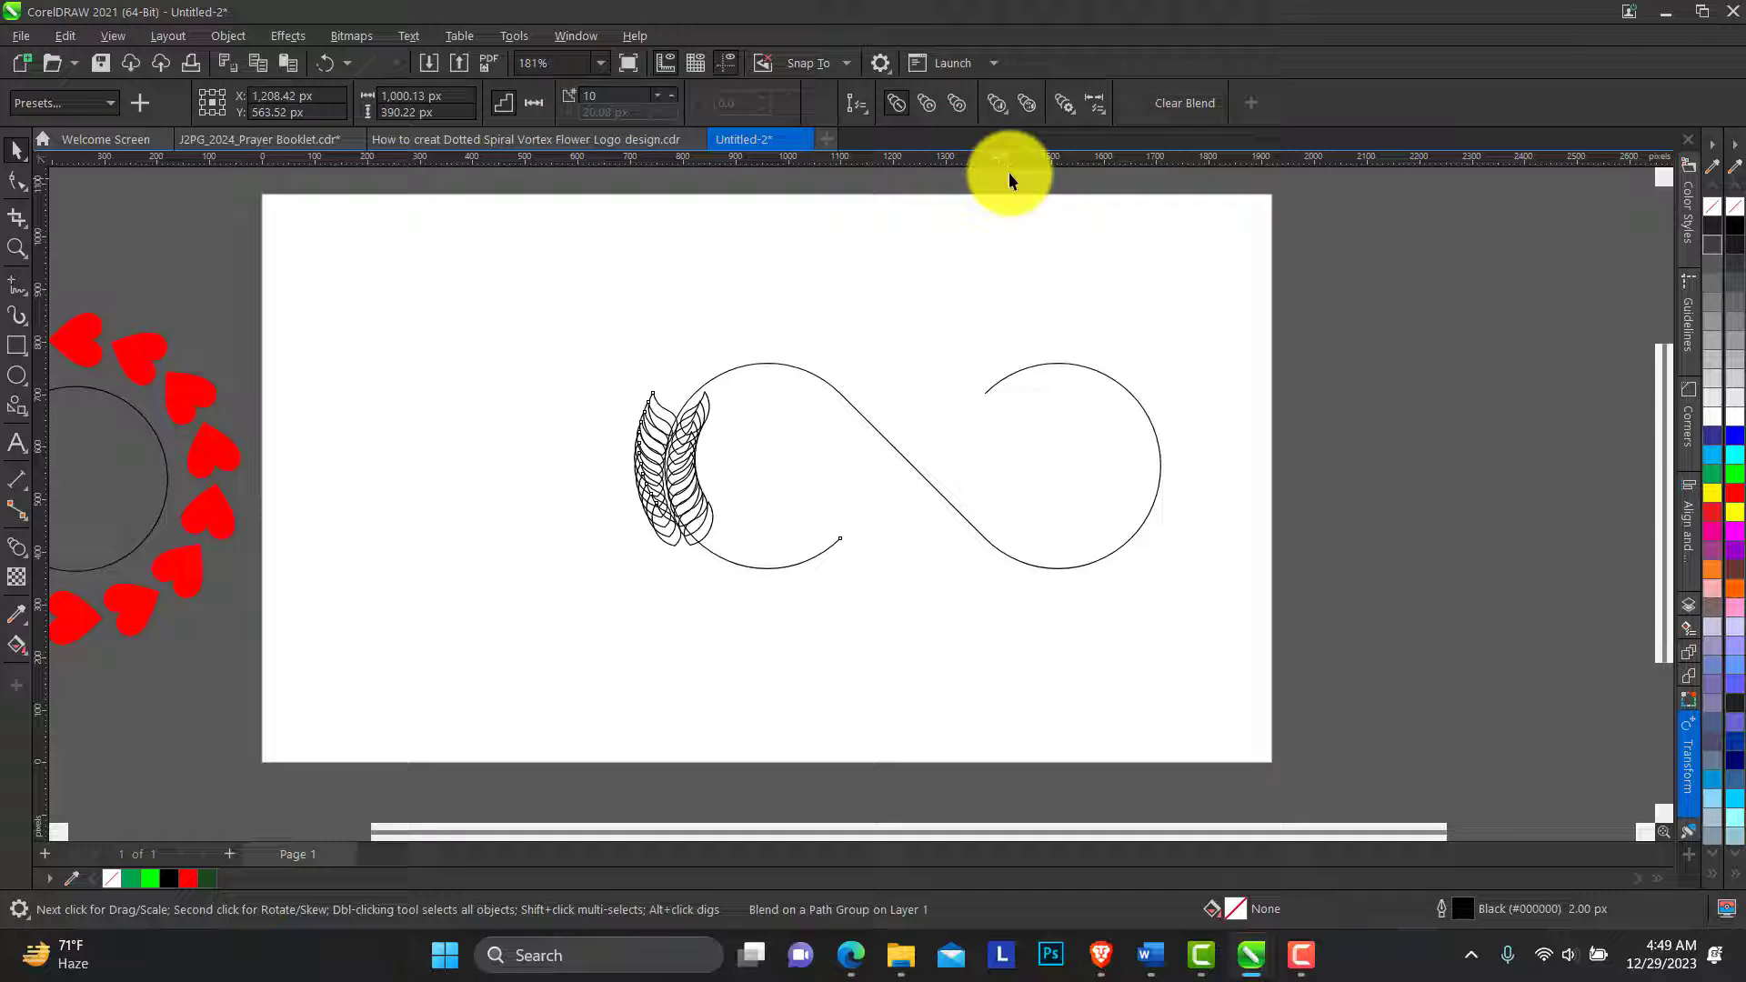
# Step: Spread the leaf blend along the full path and rotate all objects to follow the curve
pyautogui.click(1074, 116)
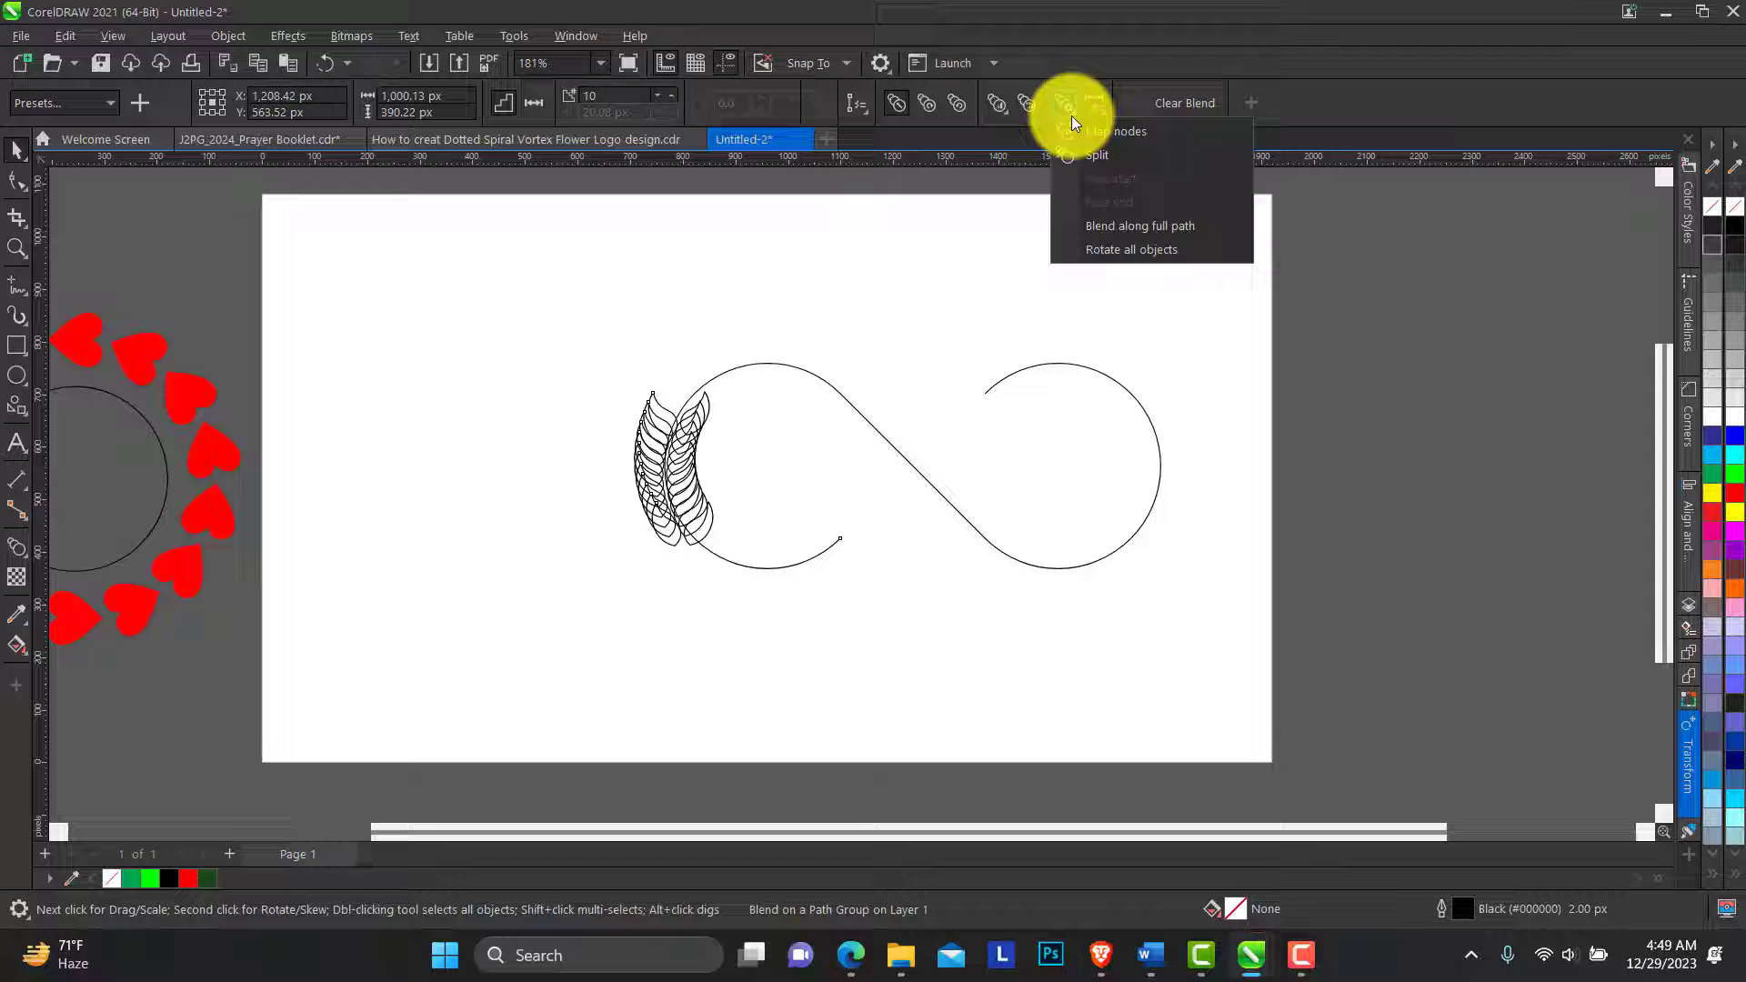
pyautogui.click(1136, 227)
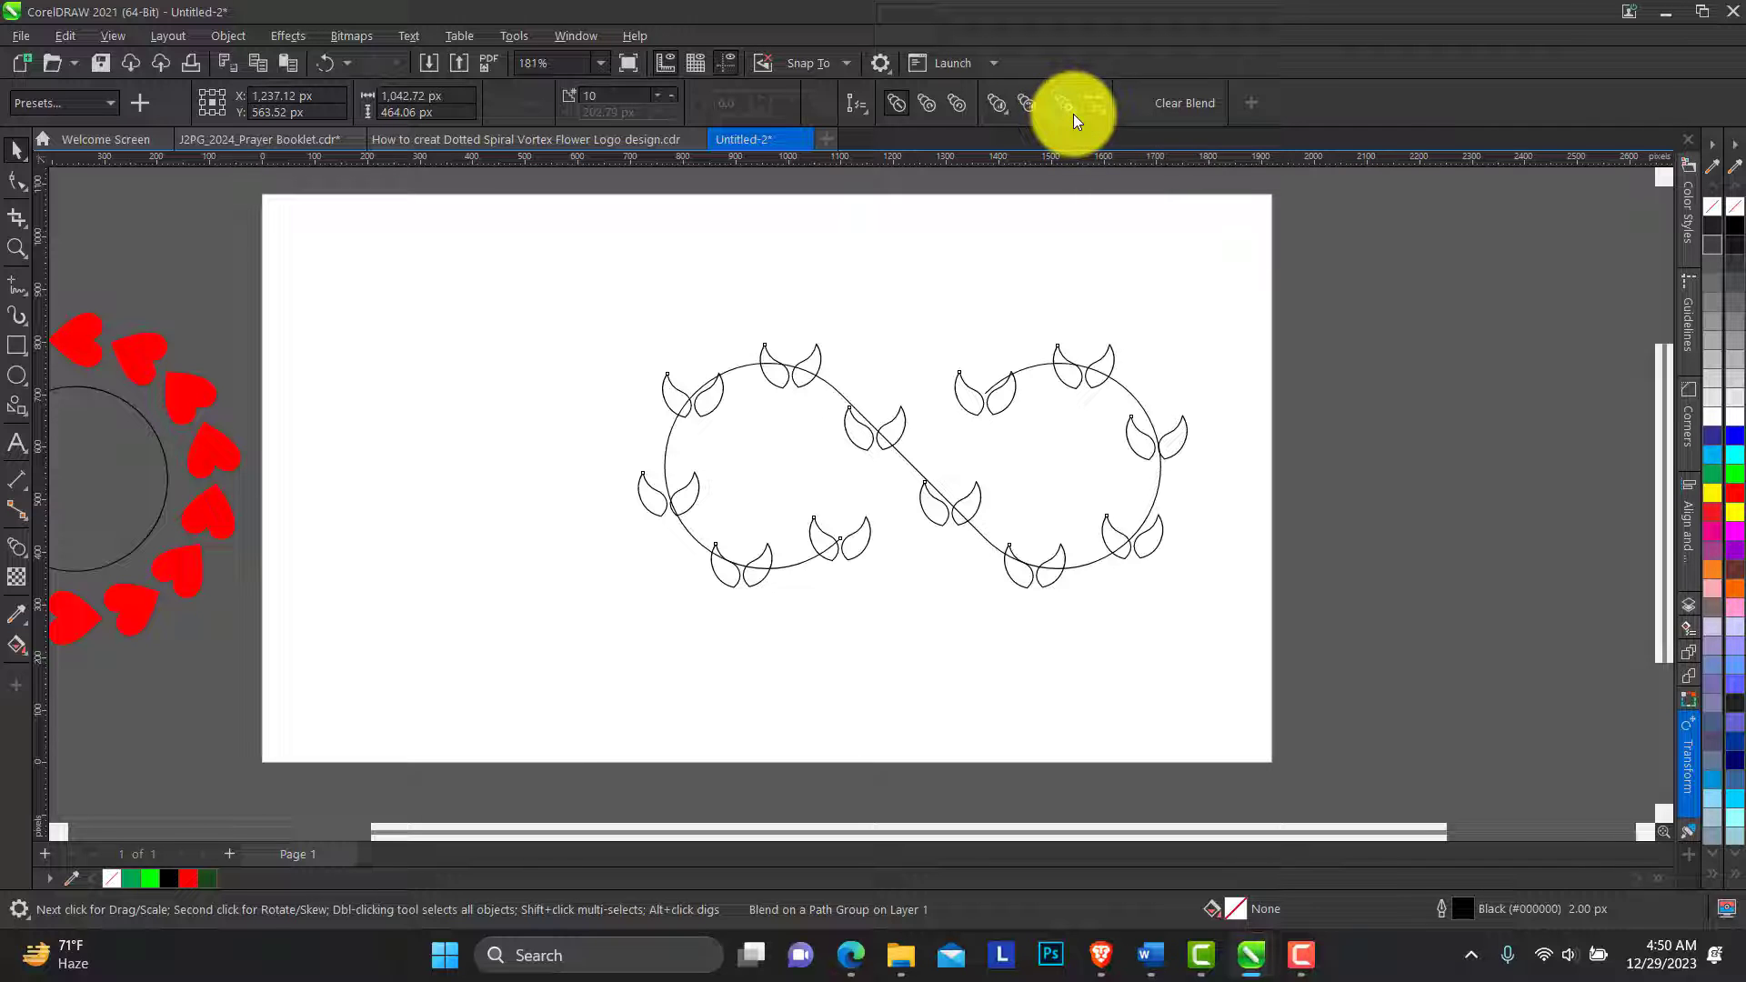
pyautogui.click(1073, 113)
pyautogui.click(1121, 251)
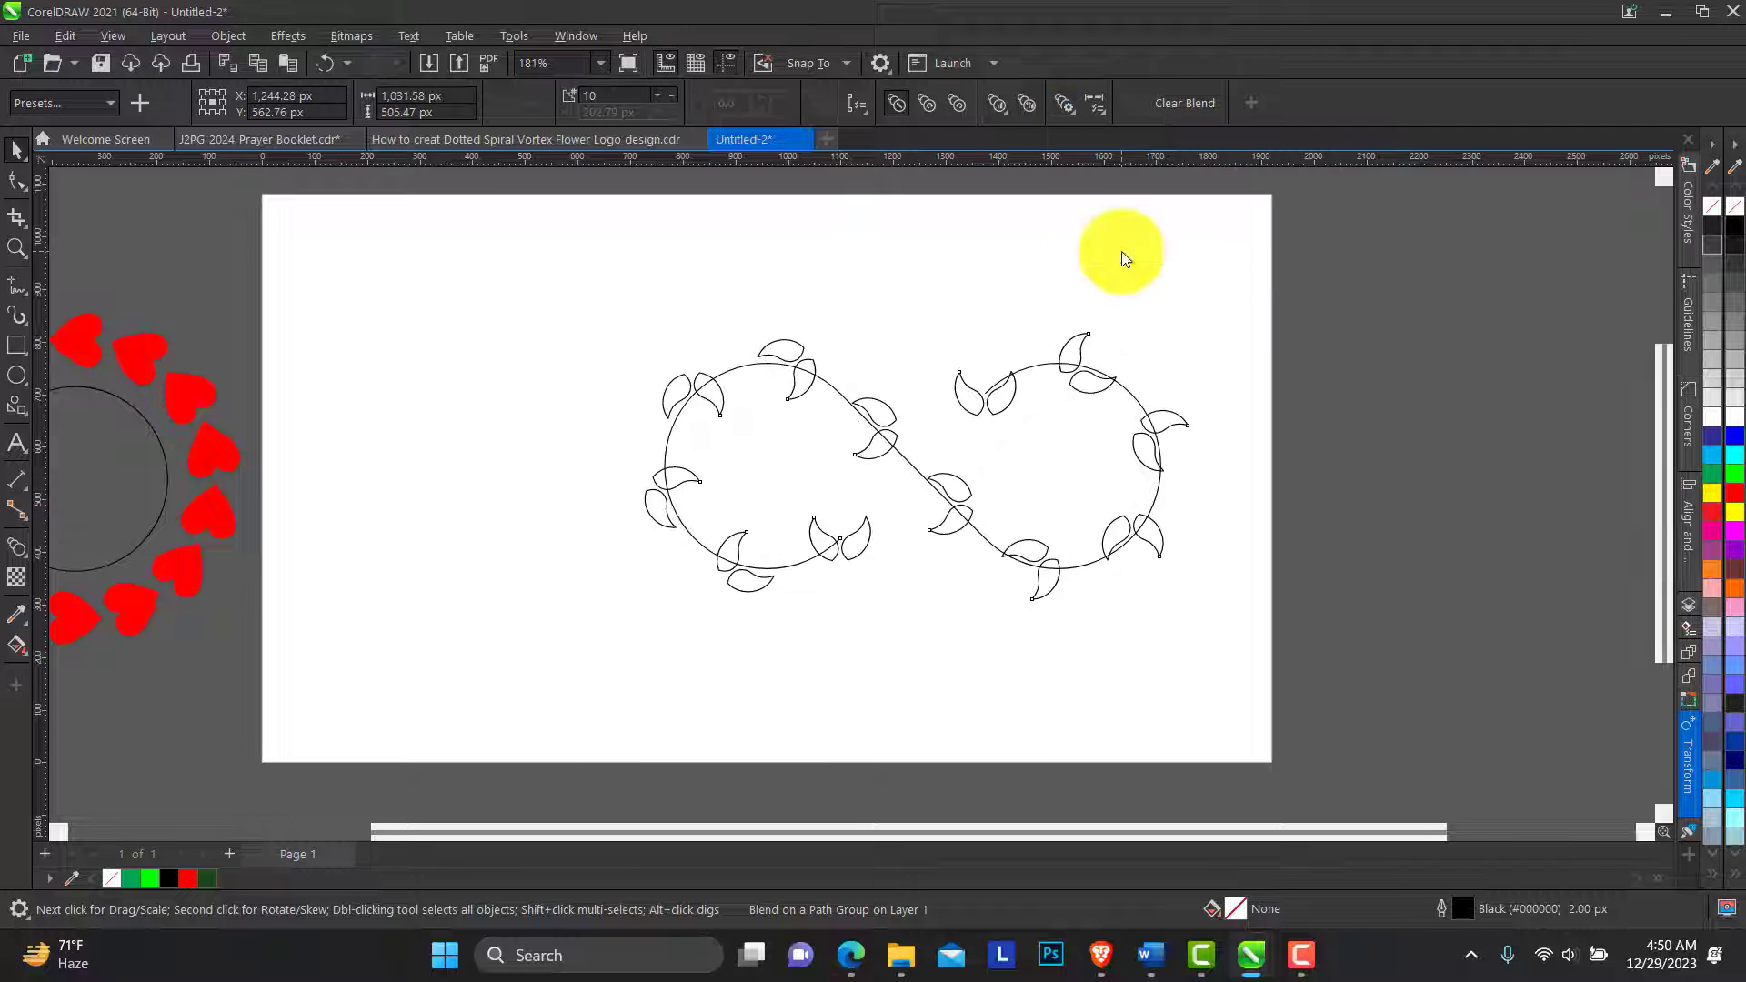
# Step: Rotate the control leaf pair at the path's lower-left end to about 134.28° to align it with the curve
pyautogui.click(836, 542)
pyautogui.click(833, 554)
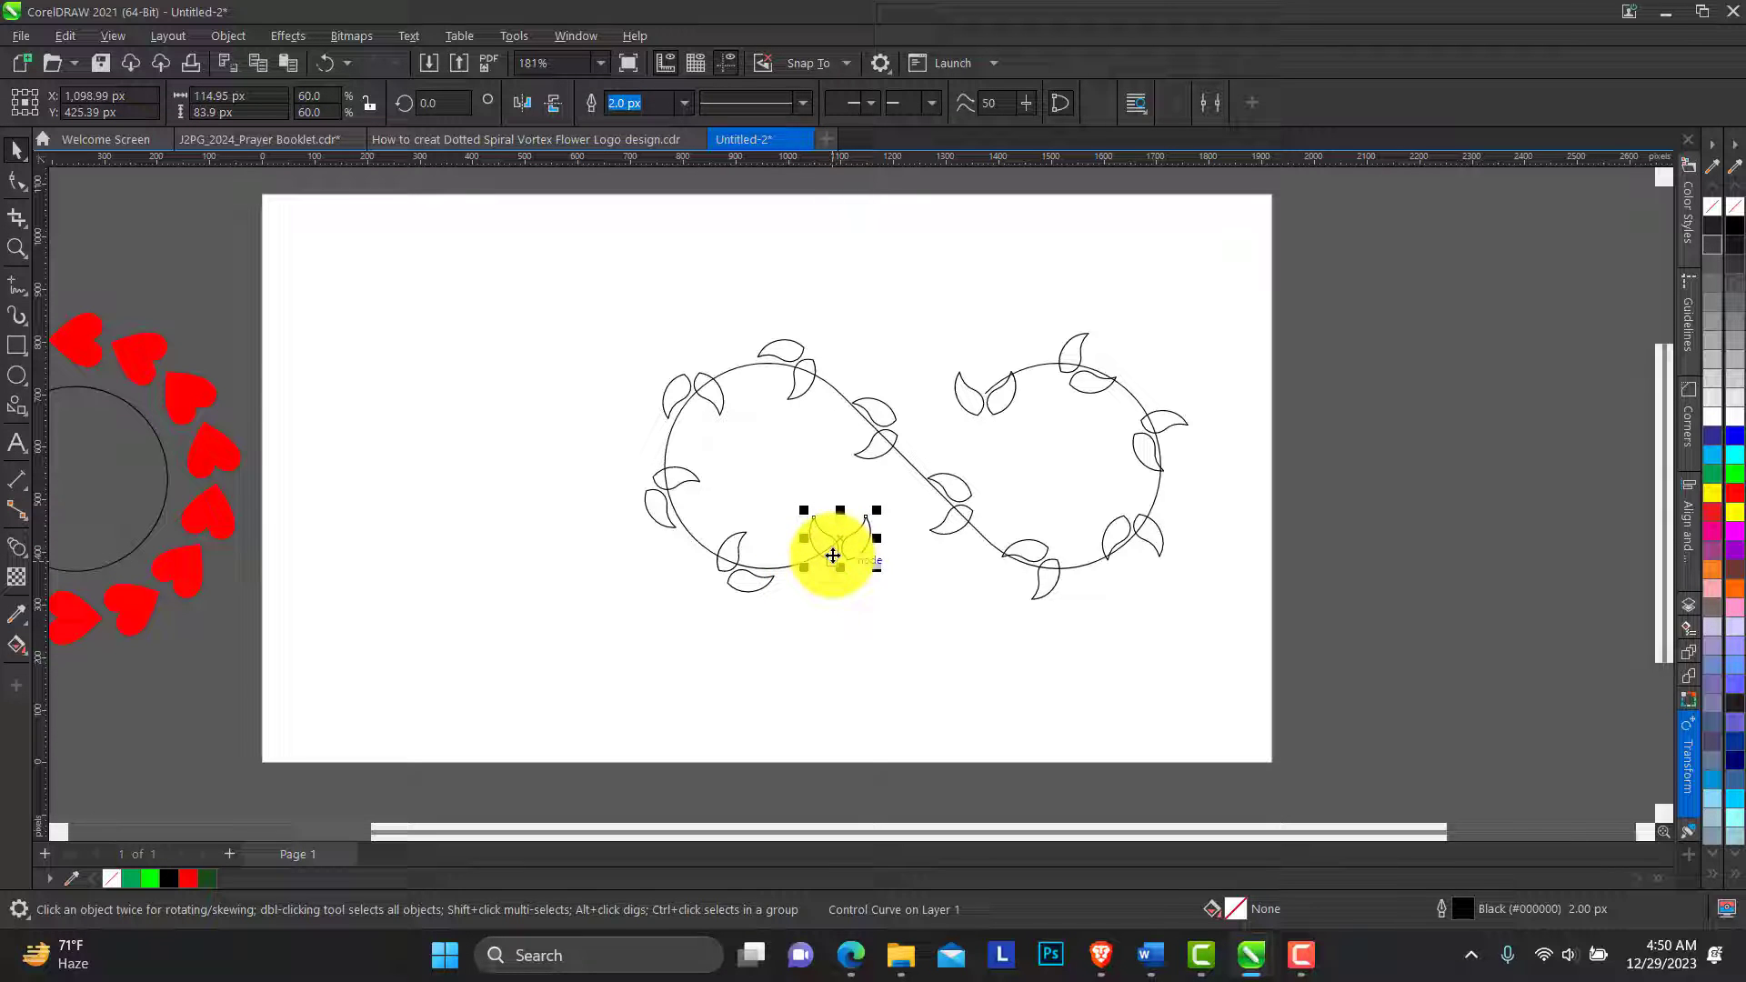
pyautogui.click(17, 246)
pyautogui.moveTo(570, 288); pyautogui.dragTo(1219, 643)
pyautogui.click(17, 151)
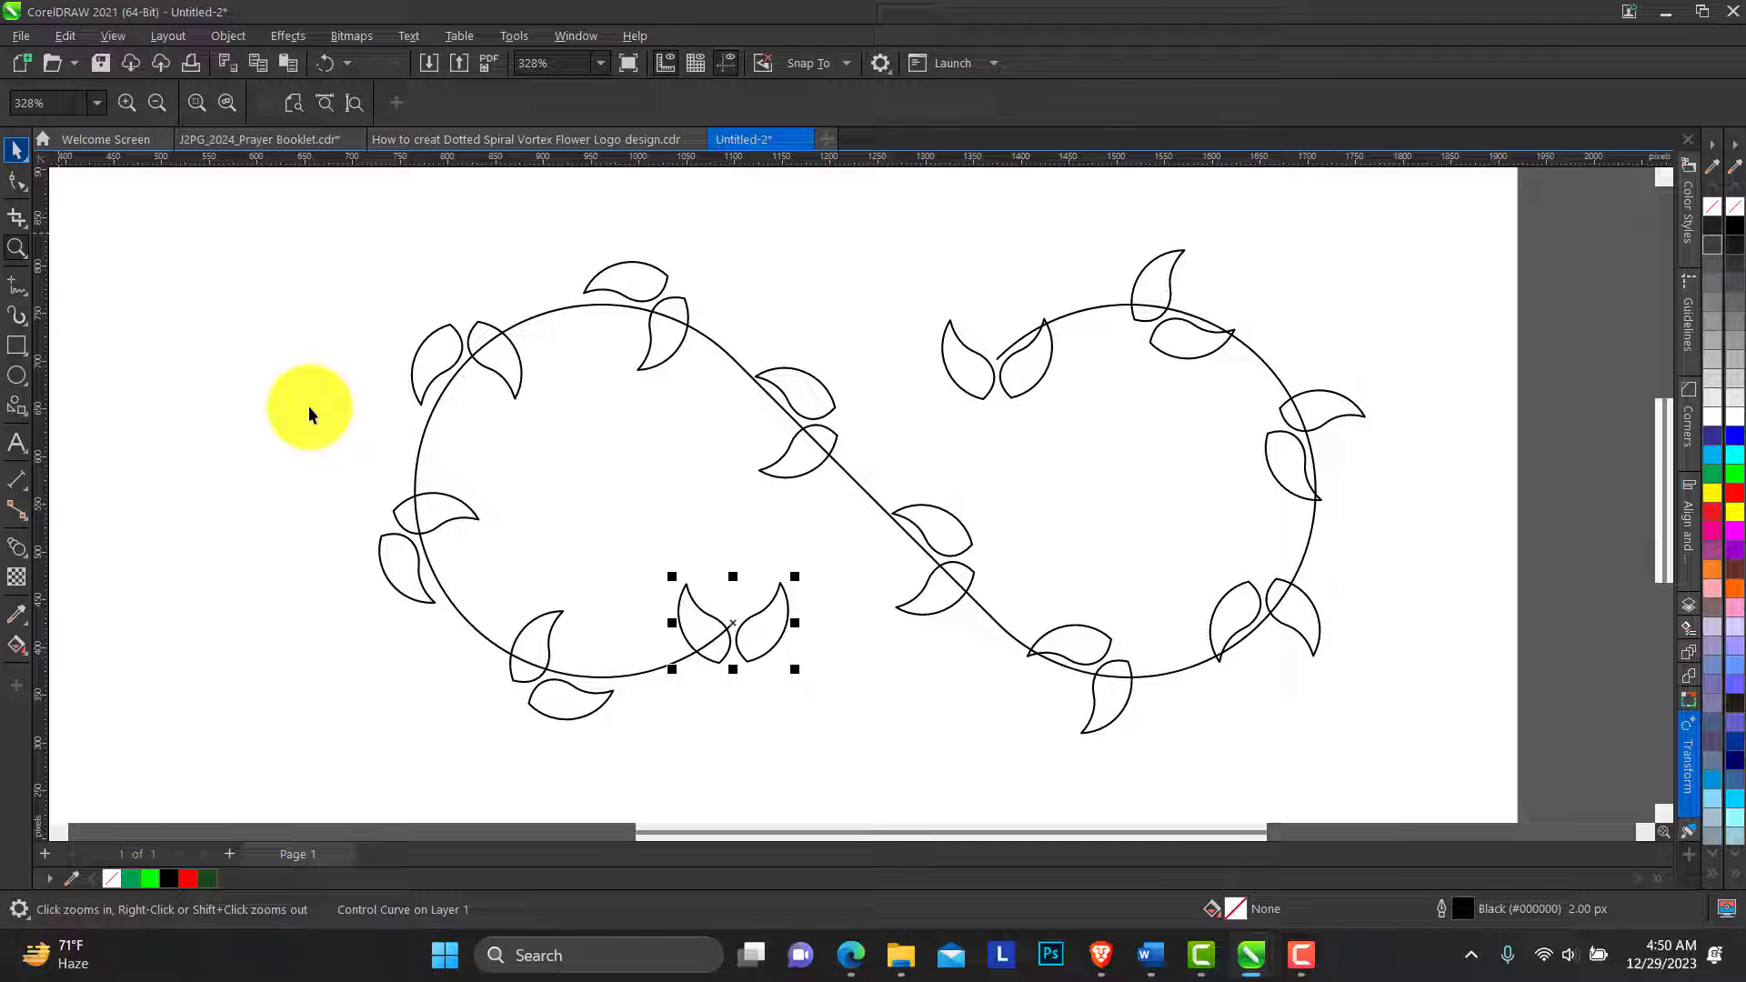
pyautogui.click(727, 651)
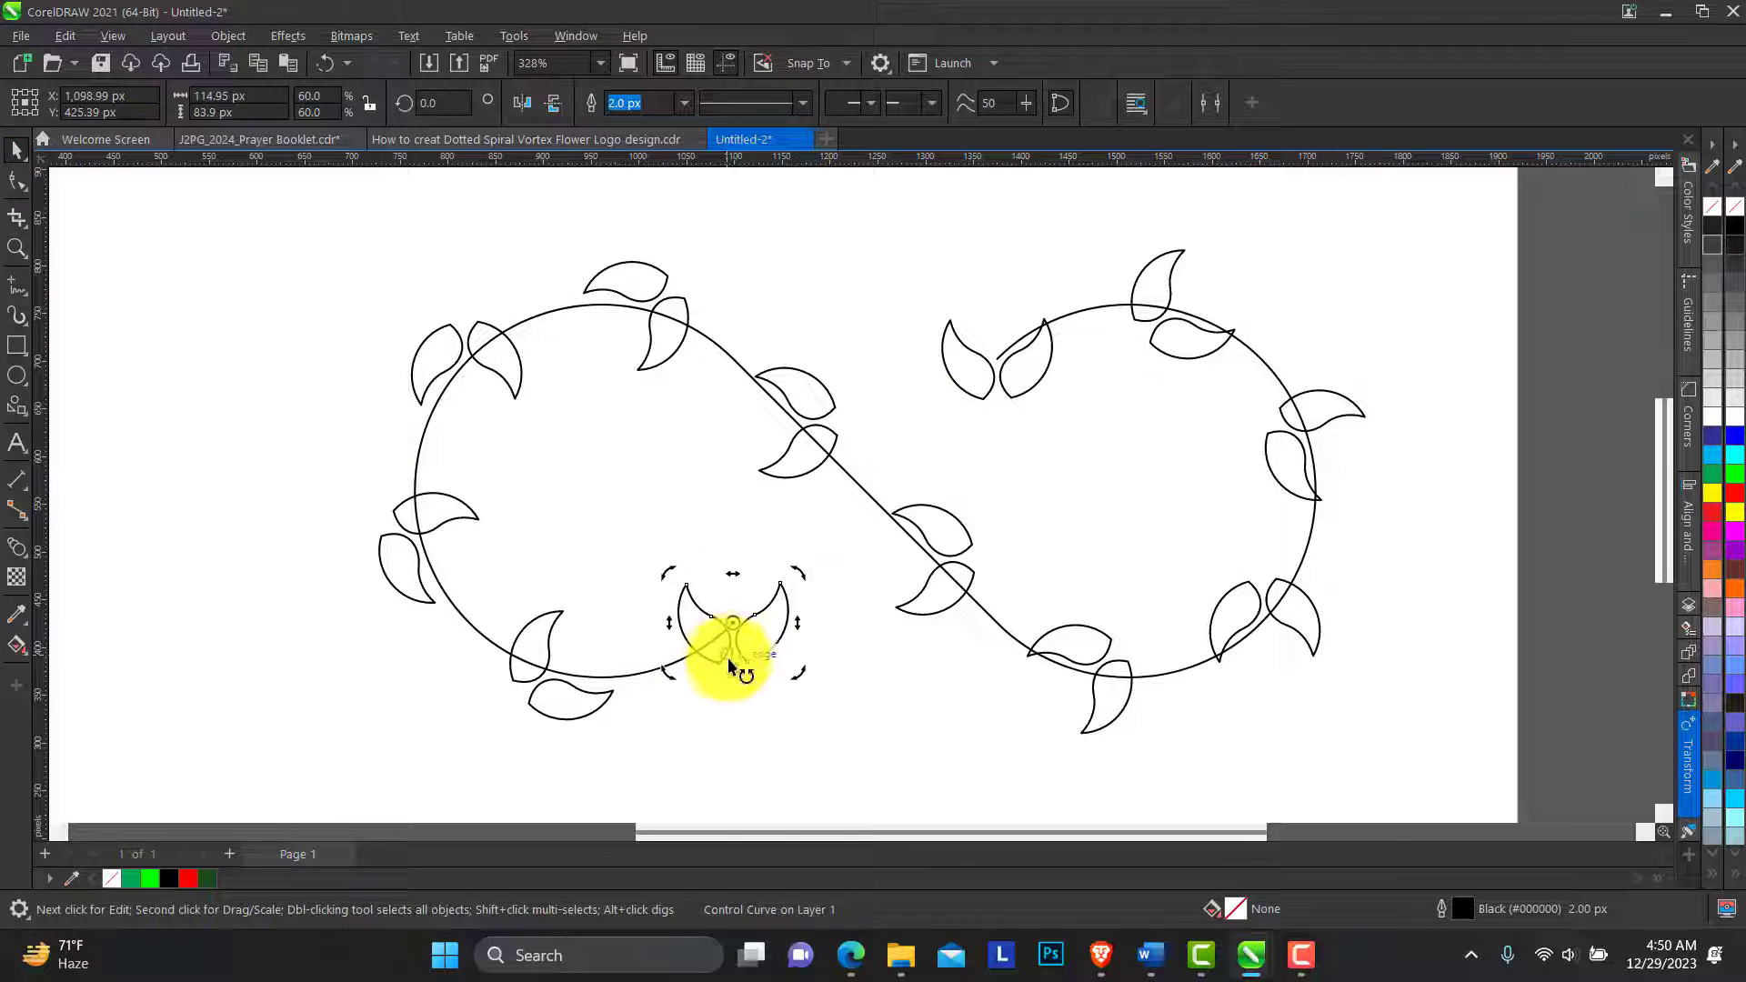
pyautogui.moveTo(791, 682); pyautogui.dragTo(725, 557)
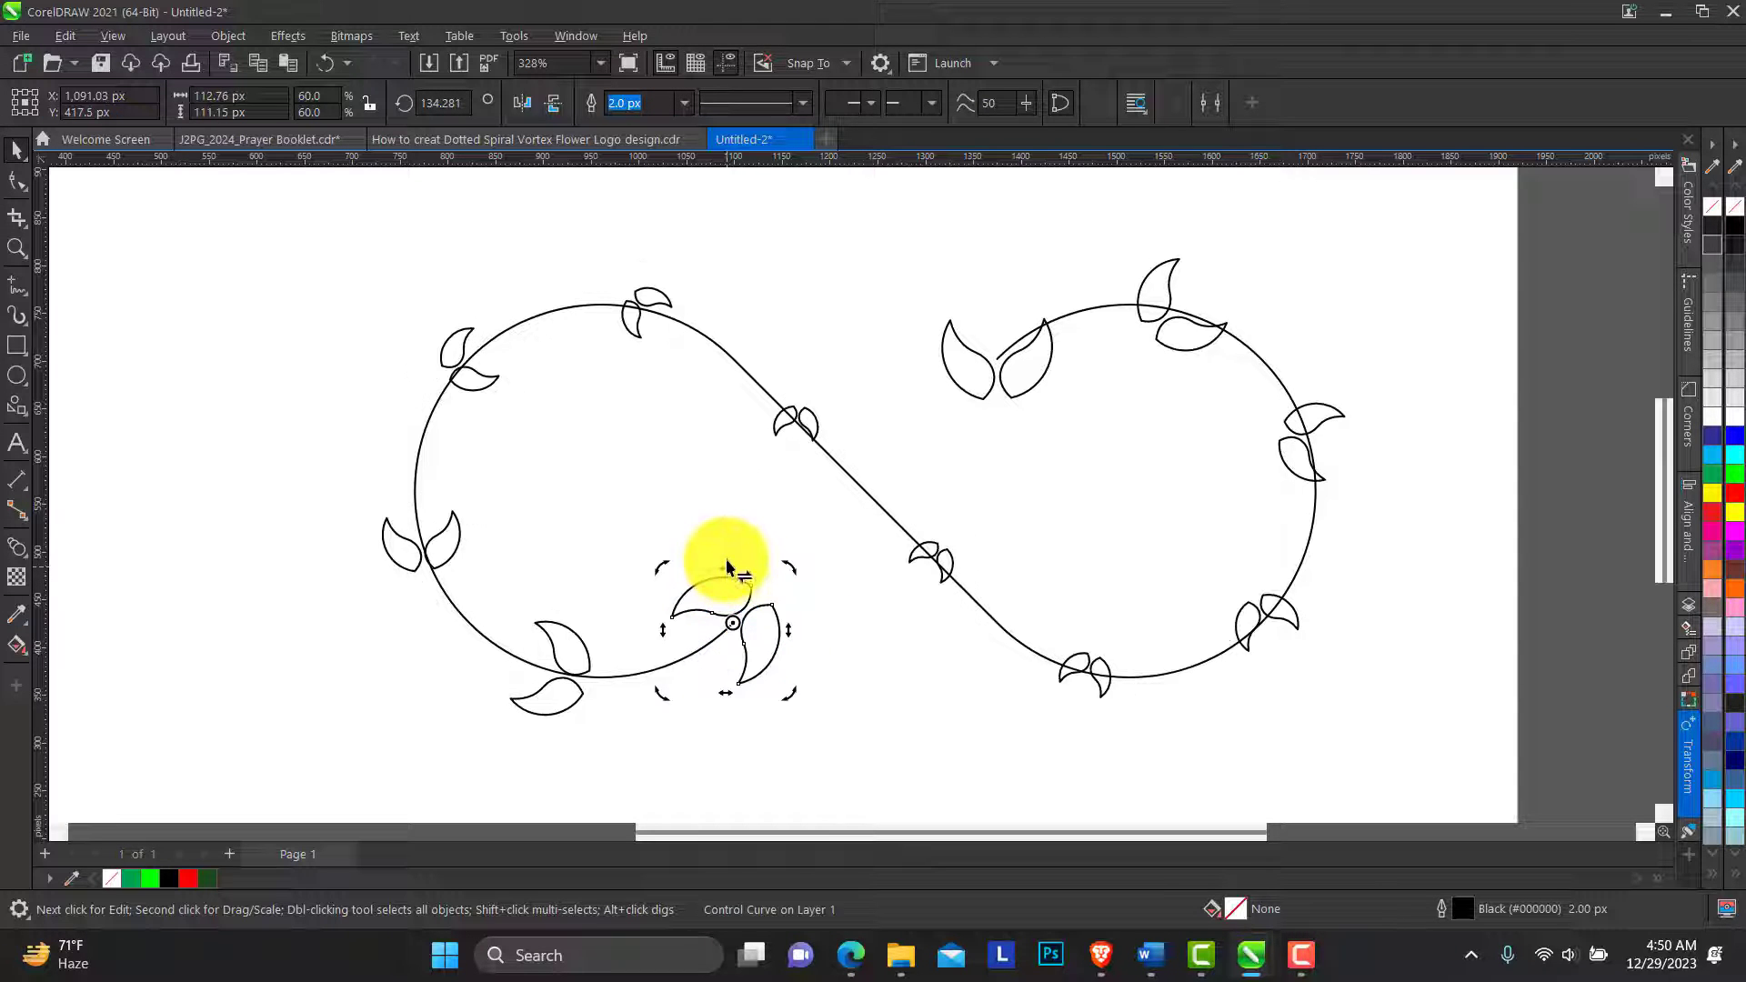
# Step: Rotate the control leaf pair at the path's upper-right end to about 134.28° to match the other end
pyautogui.click(994, 371)
pyautogui.click(1022, 409)
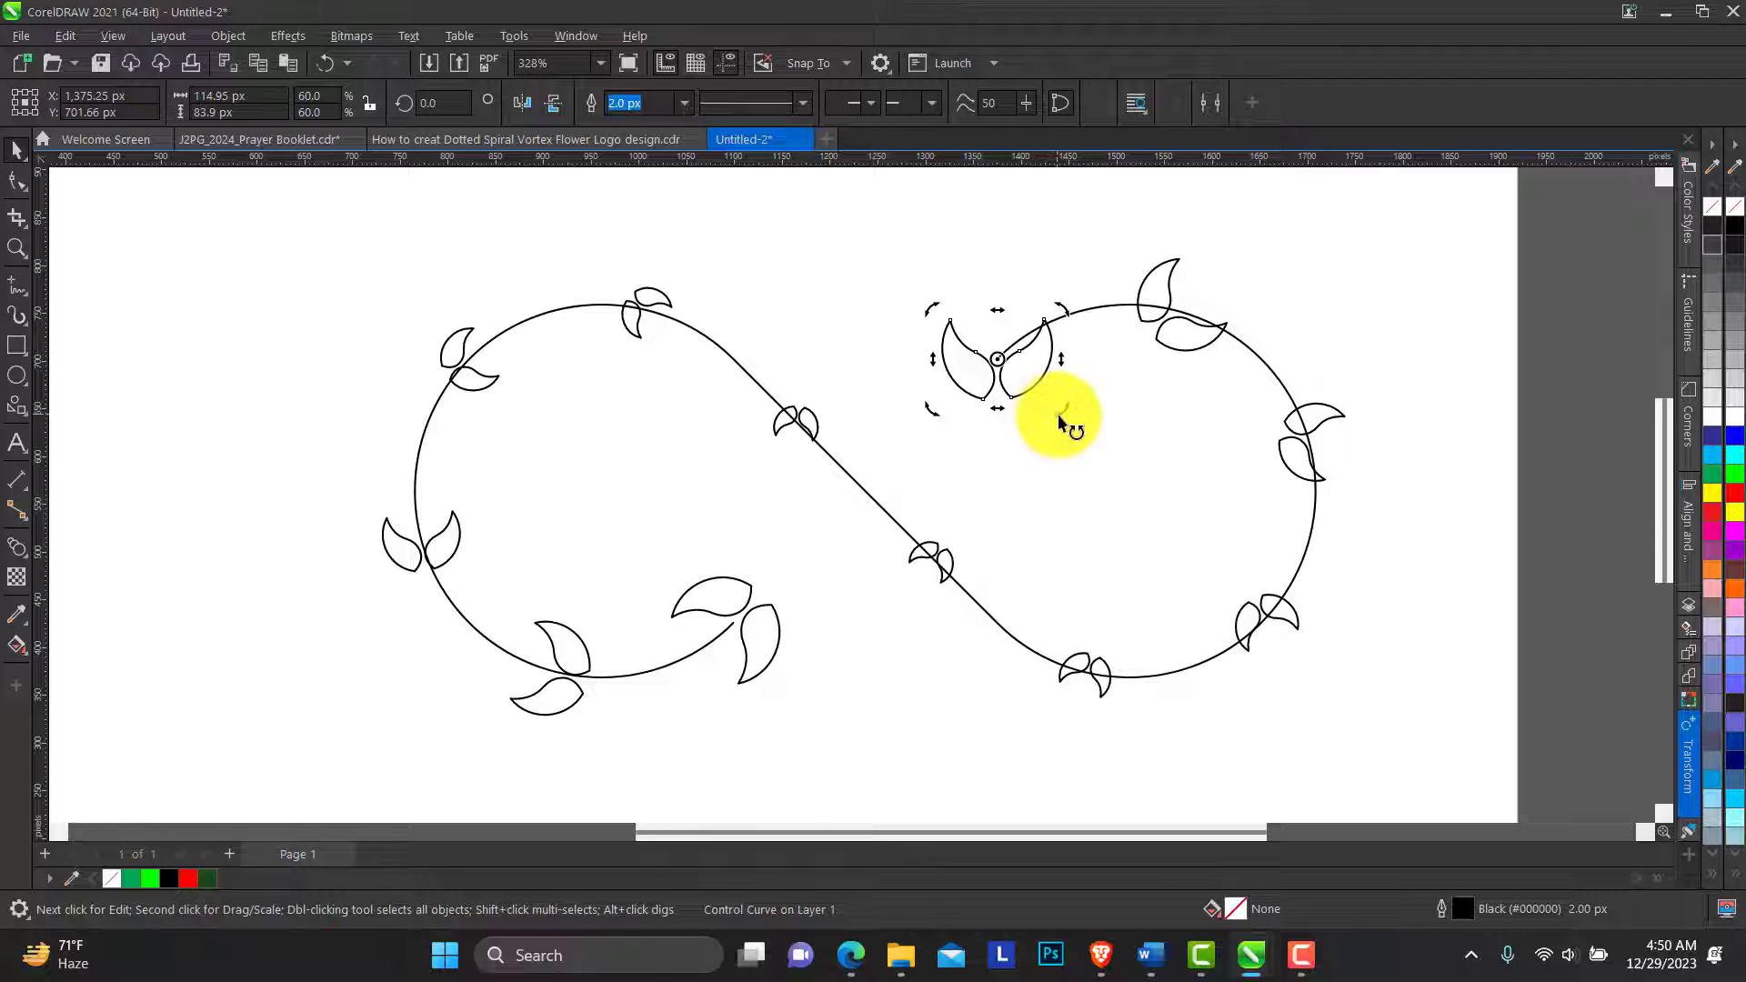
pyautogui.moveTo(1063, 420); pyautogui.dragTo(994, 285)
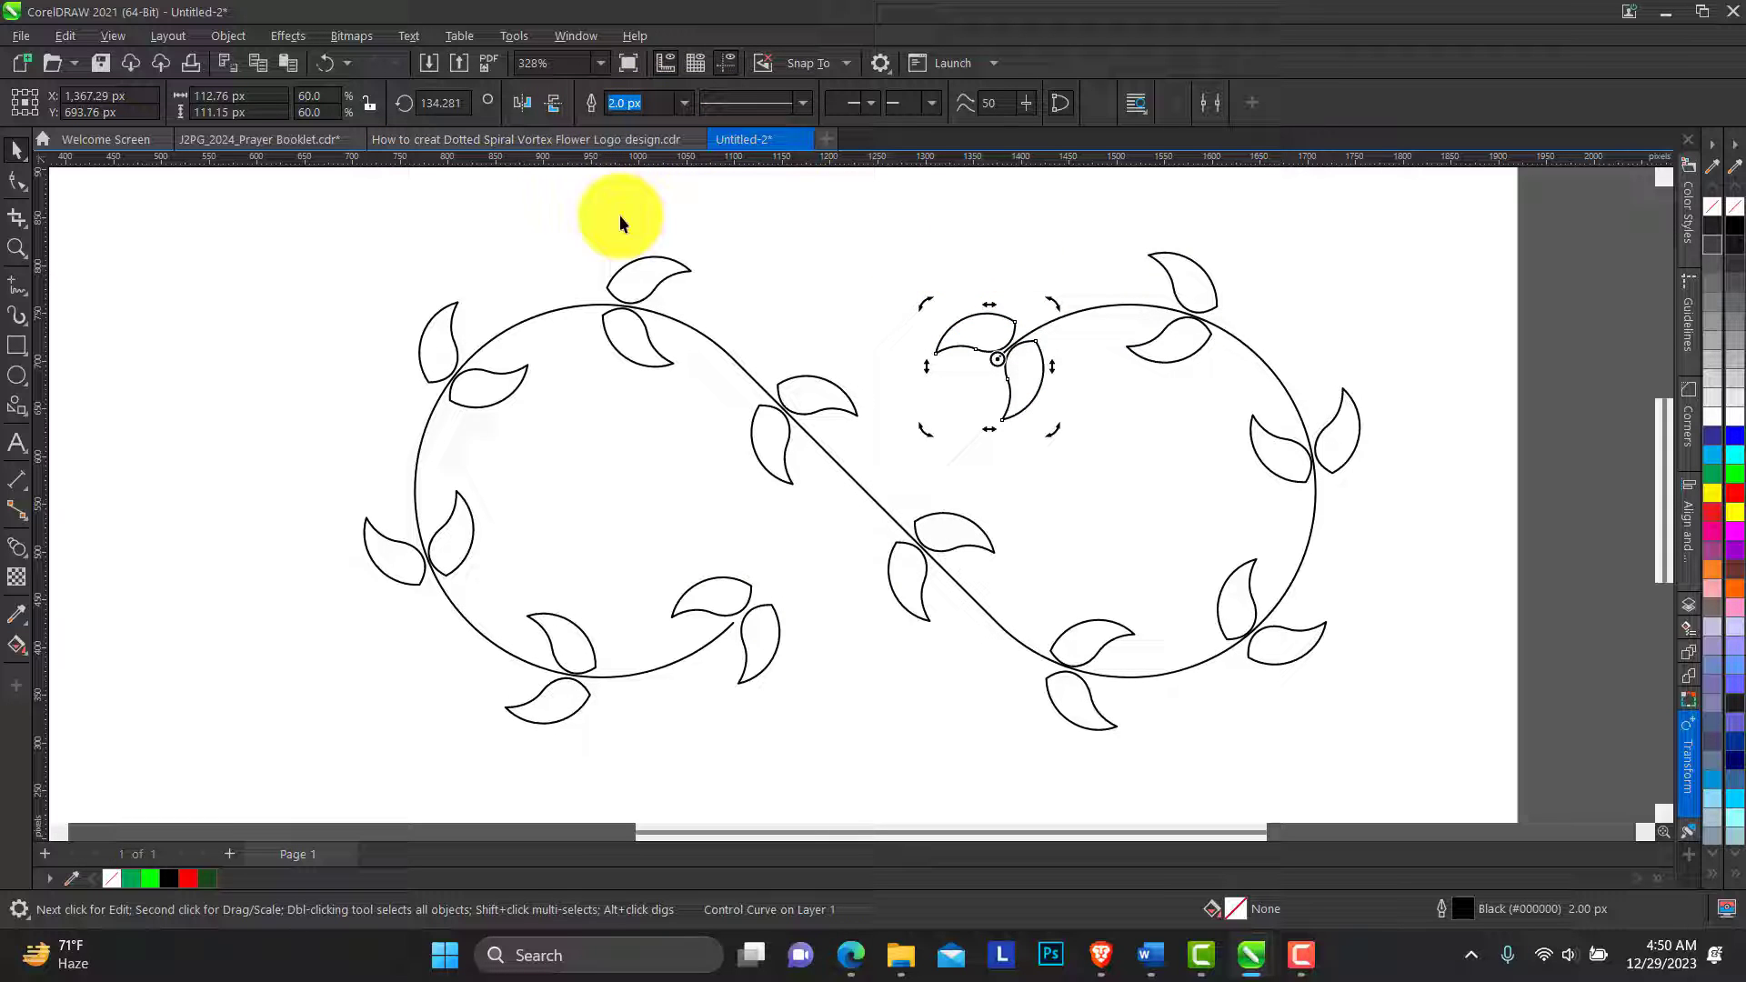
# Step: Increase the number of steps in the leaf blend on the path to 18
pyautogui.click(684, 277)
pyautogui.click(673, 271)
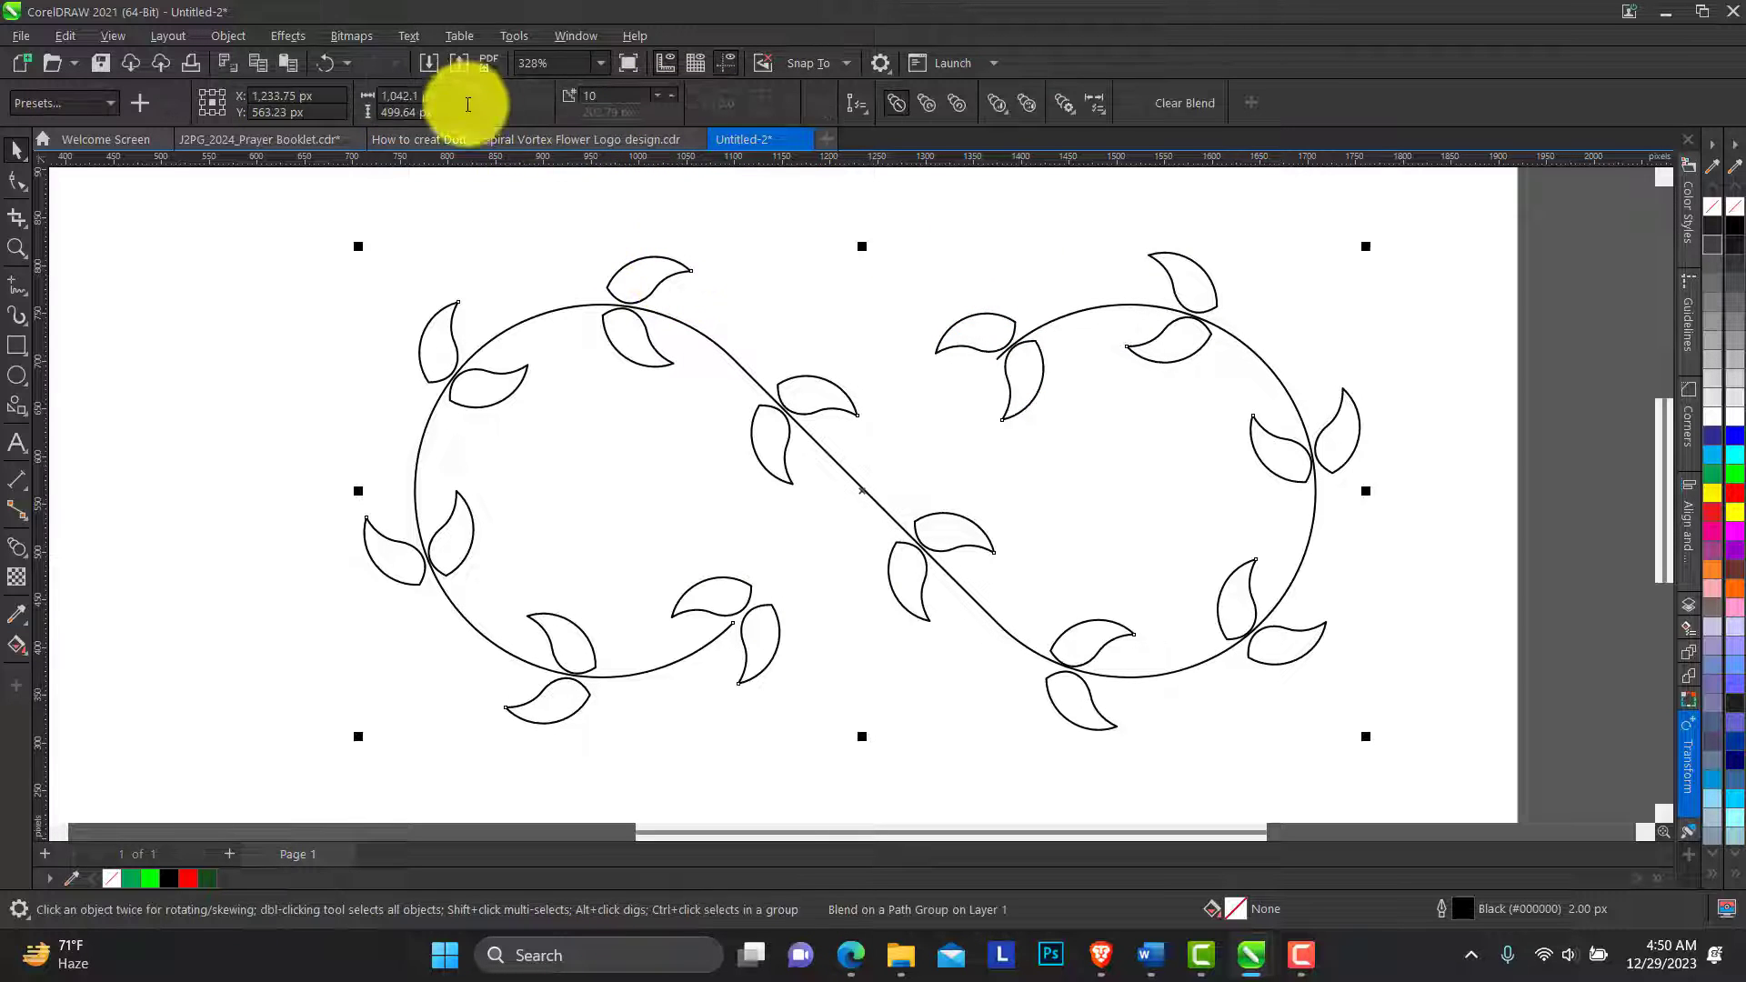
pyautogui.click(330, 363)
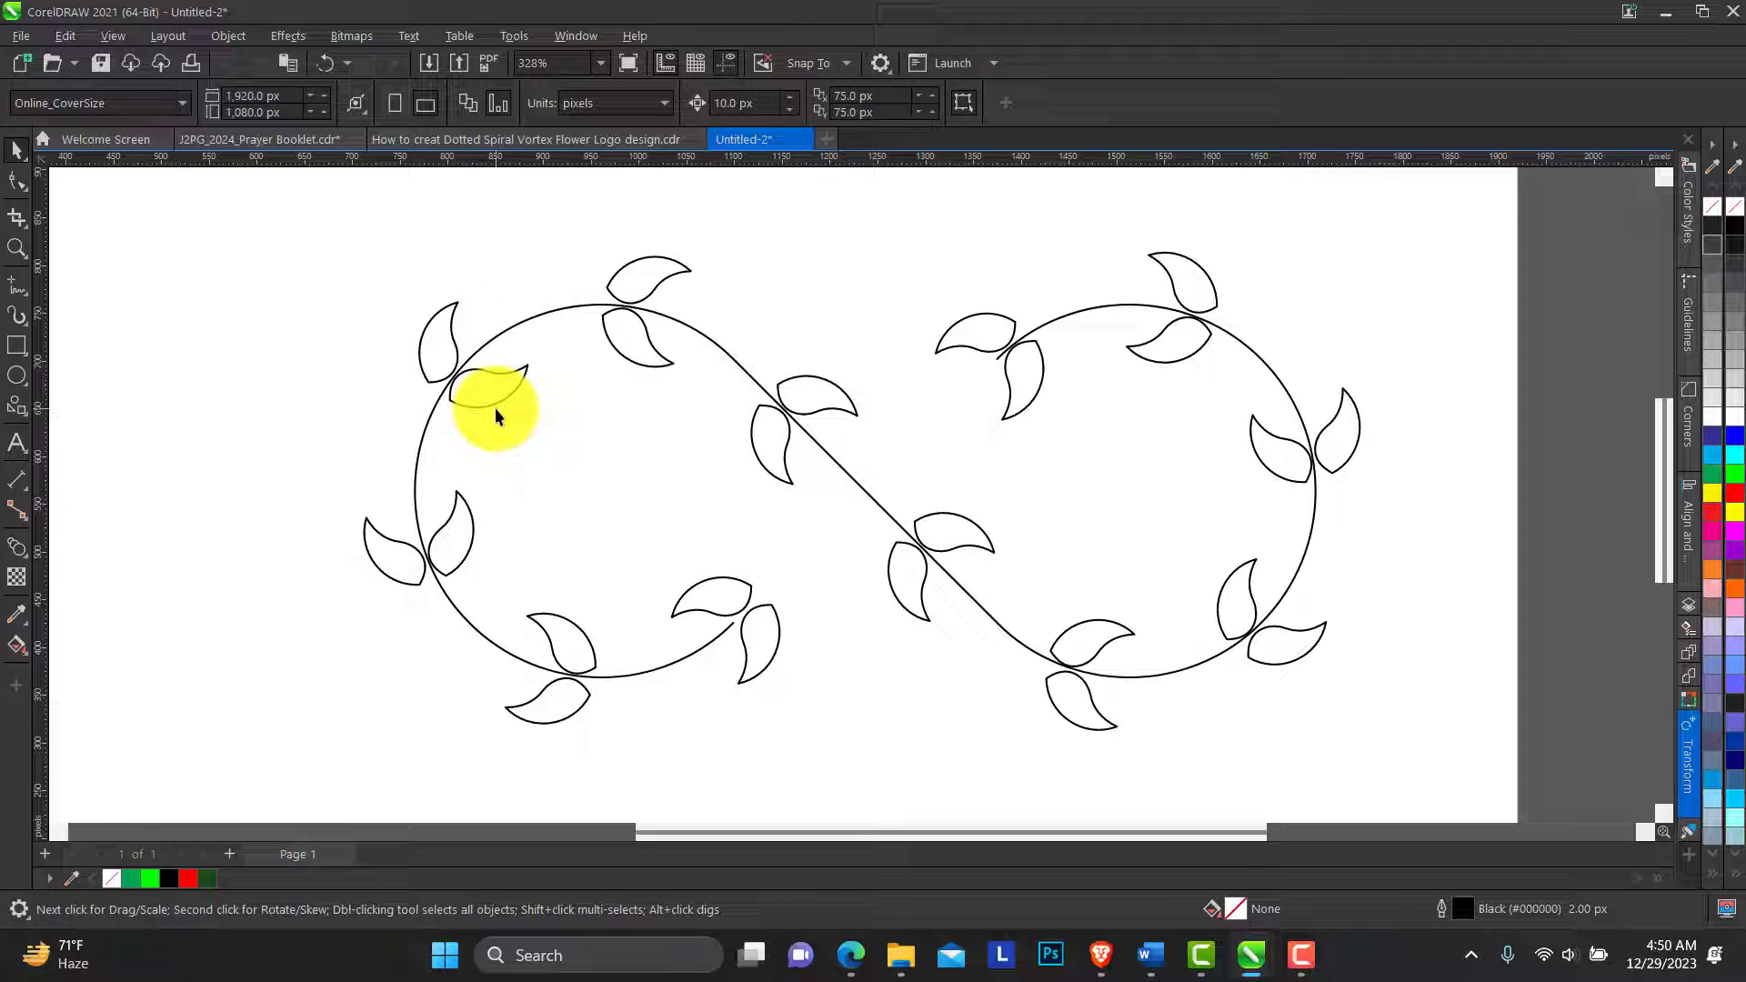
pyautogui.click(496, 402)
pyautogui.click(672, 93)
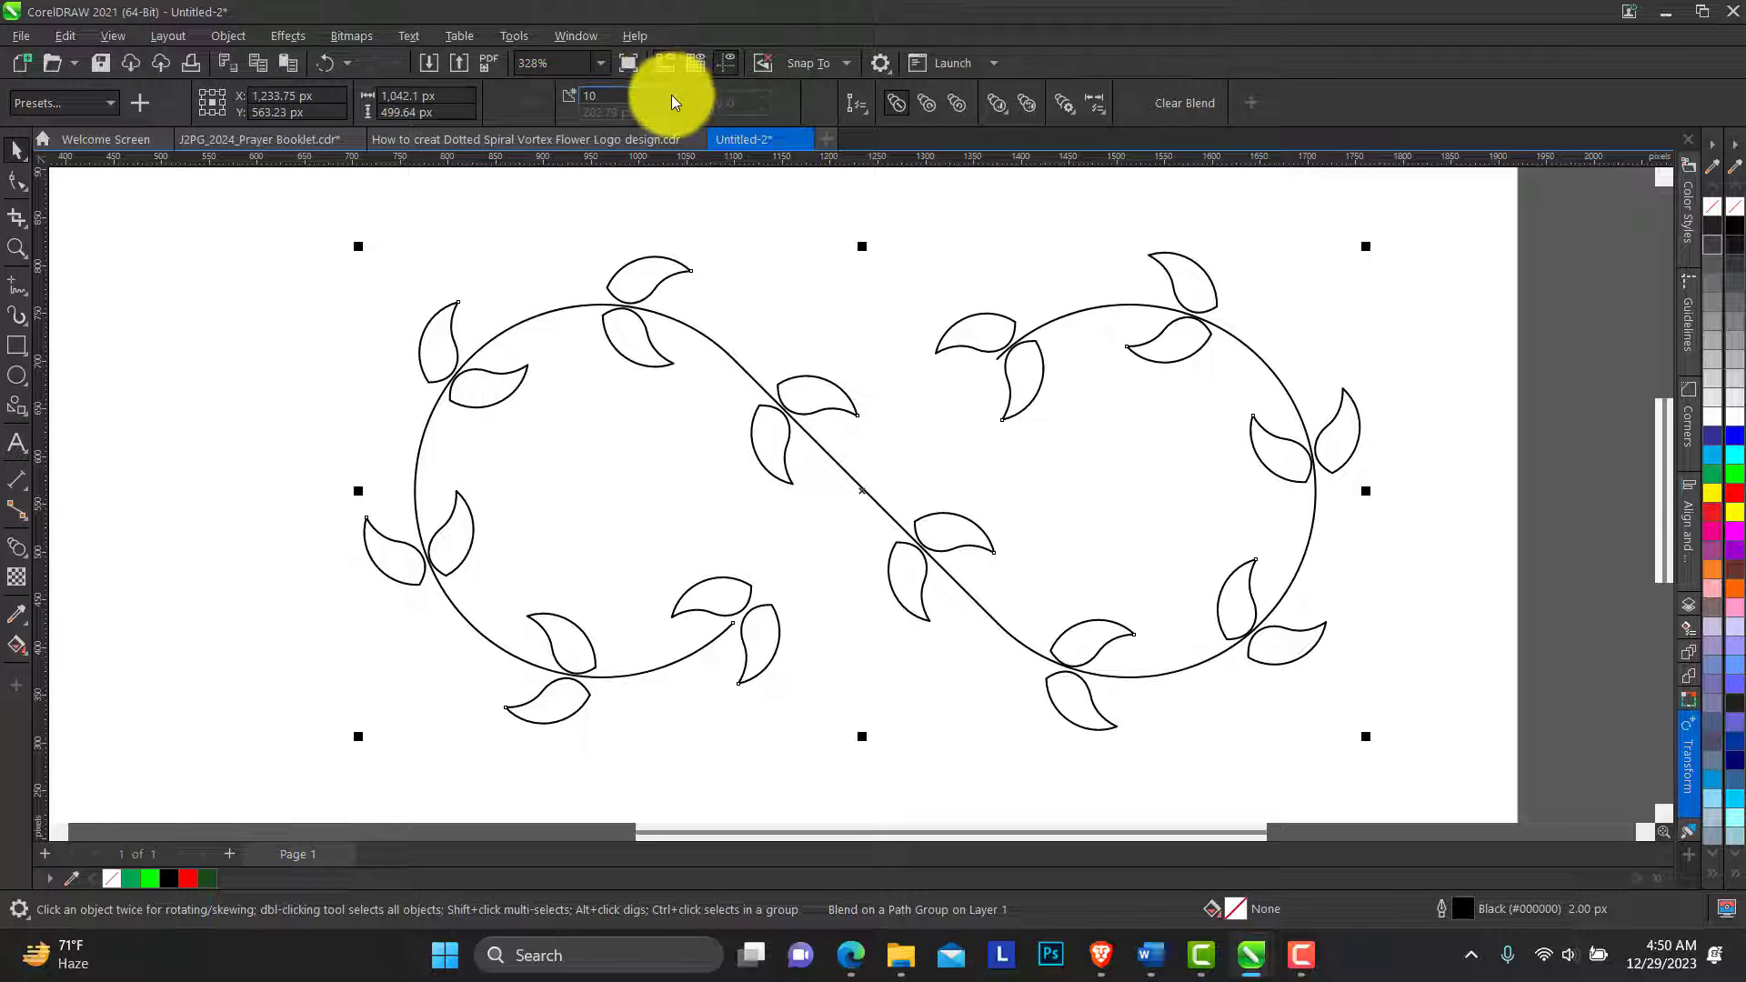
pyautogui.click(672, 95)
pyautogui.scroll(7, 674, 95)
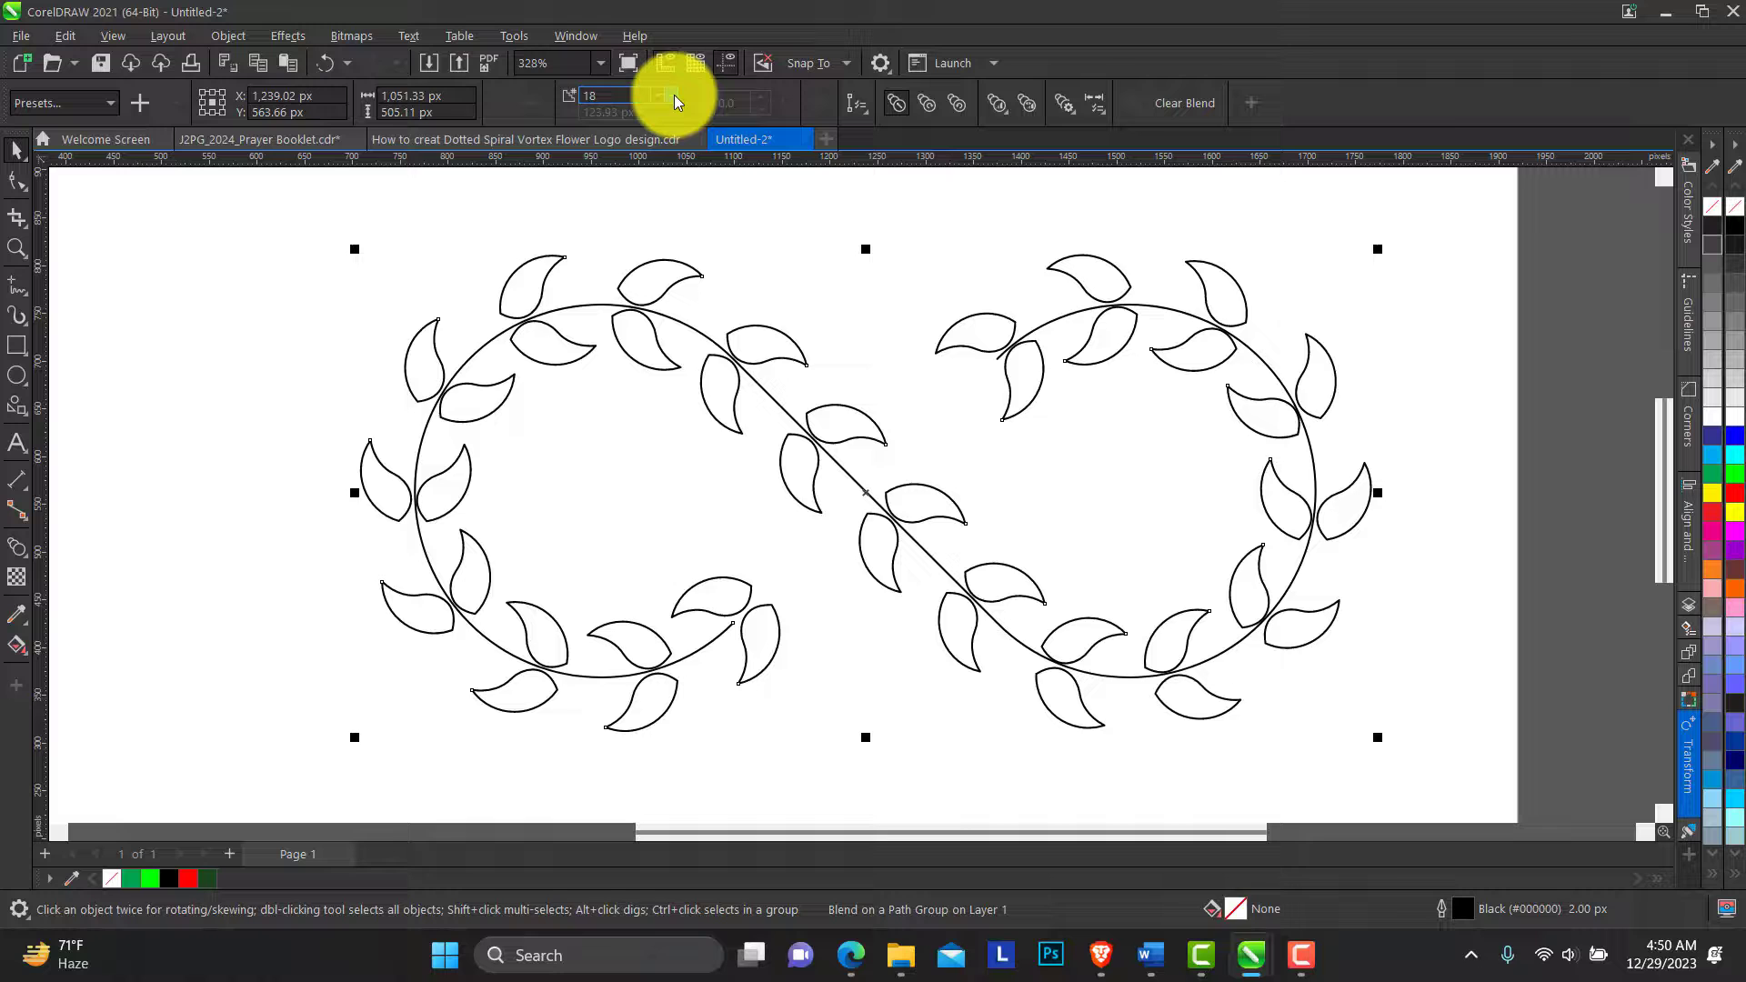
# Step: Set the number of steps in the leaf blend along the infinity path to 25
pyautogui.scroll(5, 673, 95)
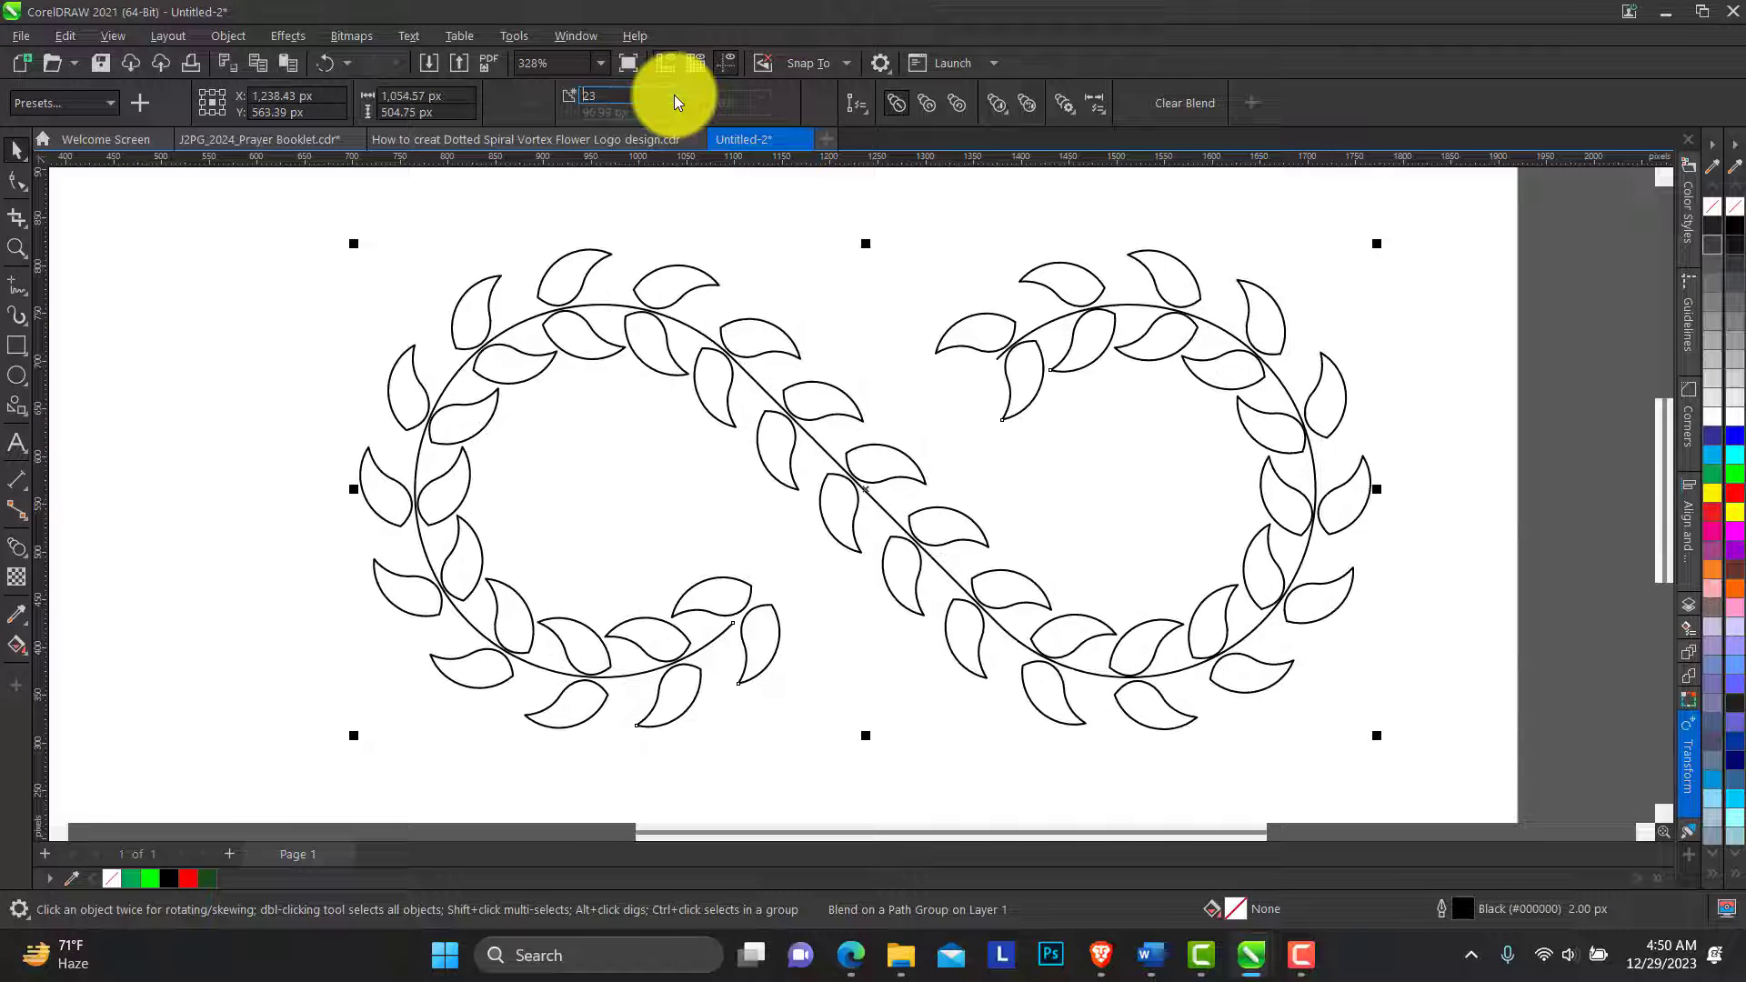
pyautogui.scroll(1, 674, 94)
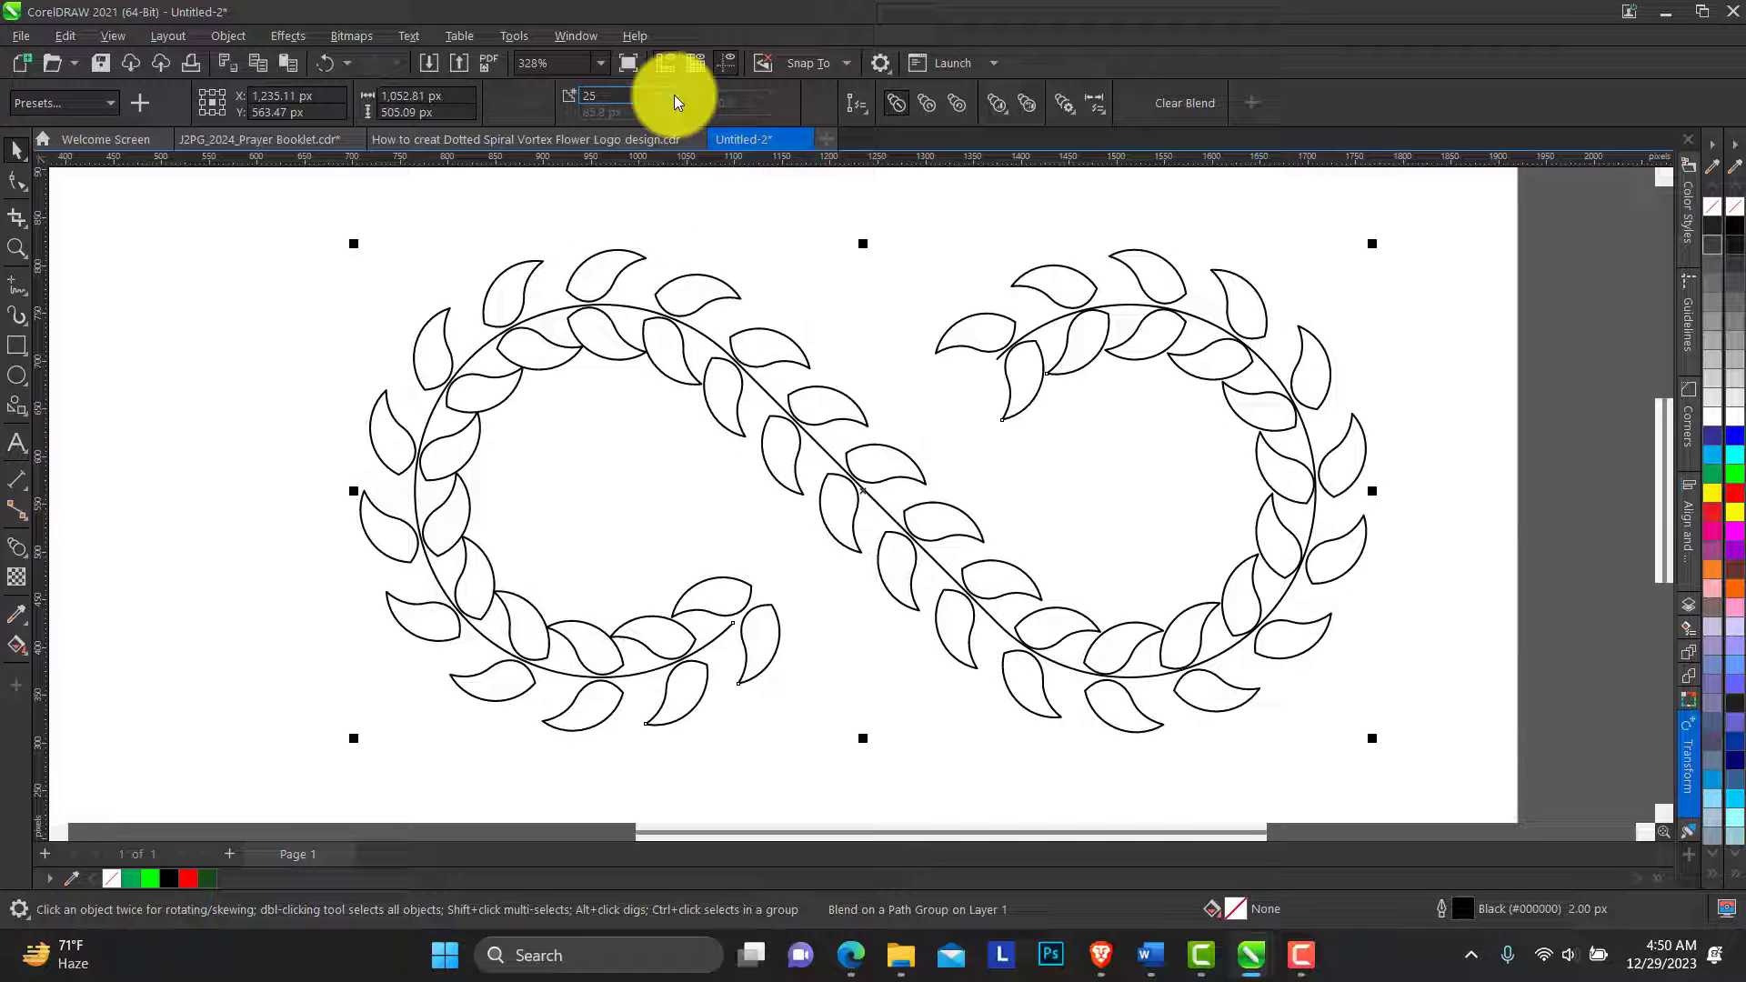
pyautogui.scroll(1, 674, 95)
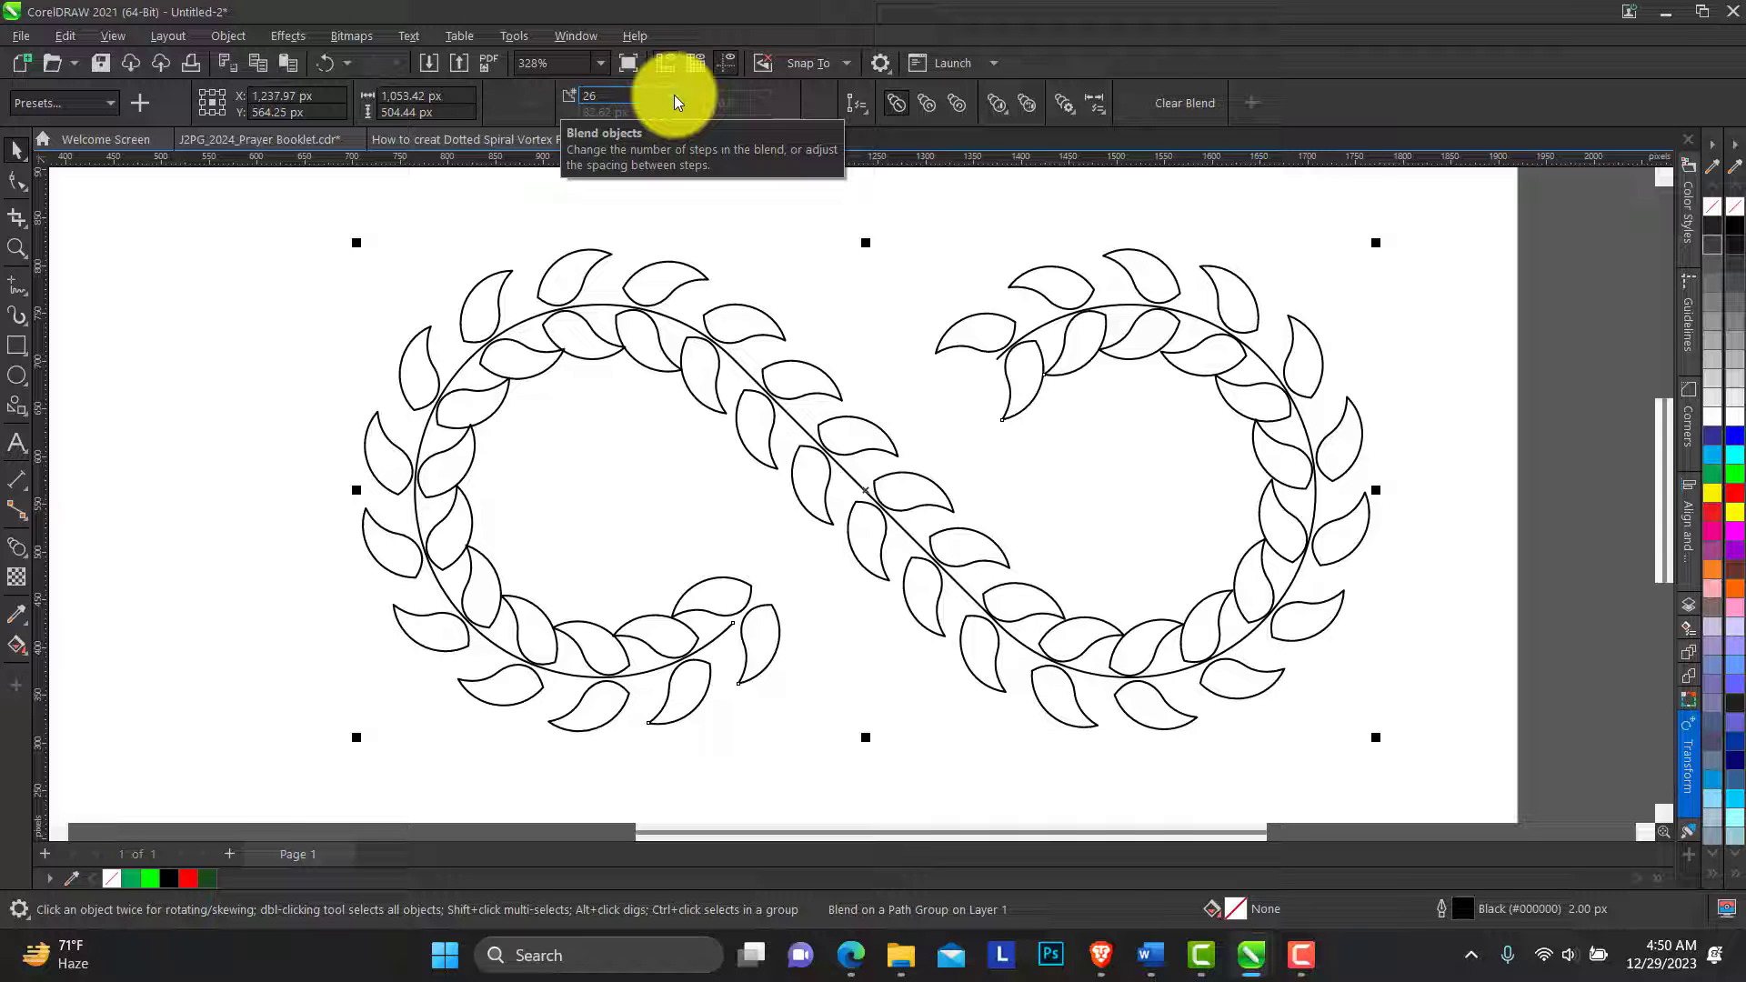
pyautogui.scroll(2, 674, 95)
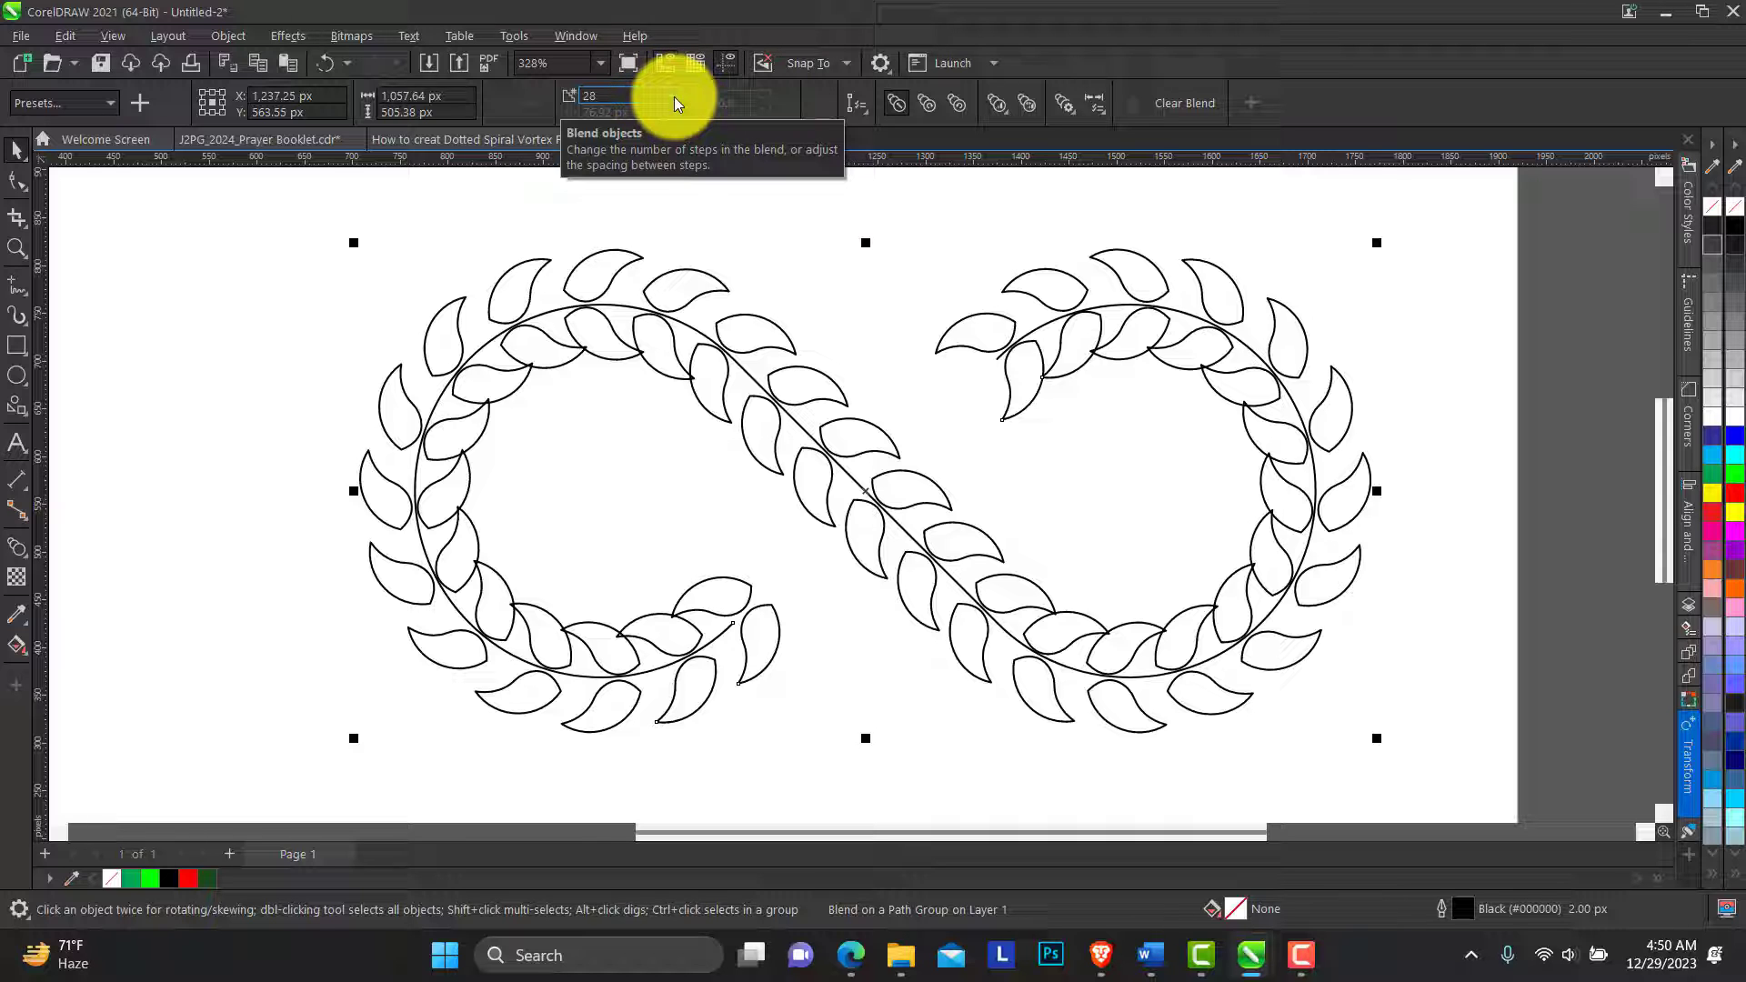
pyautogui.scroll(2, 674, 97)
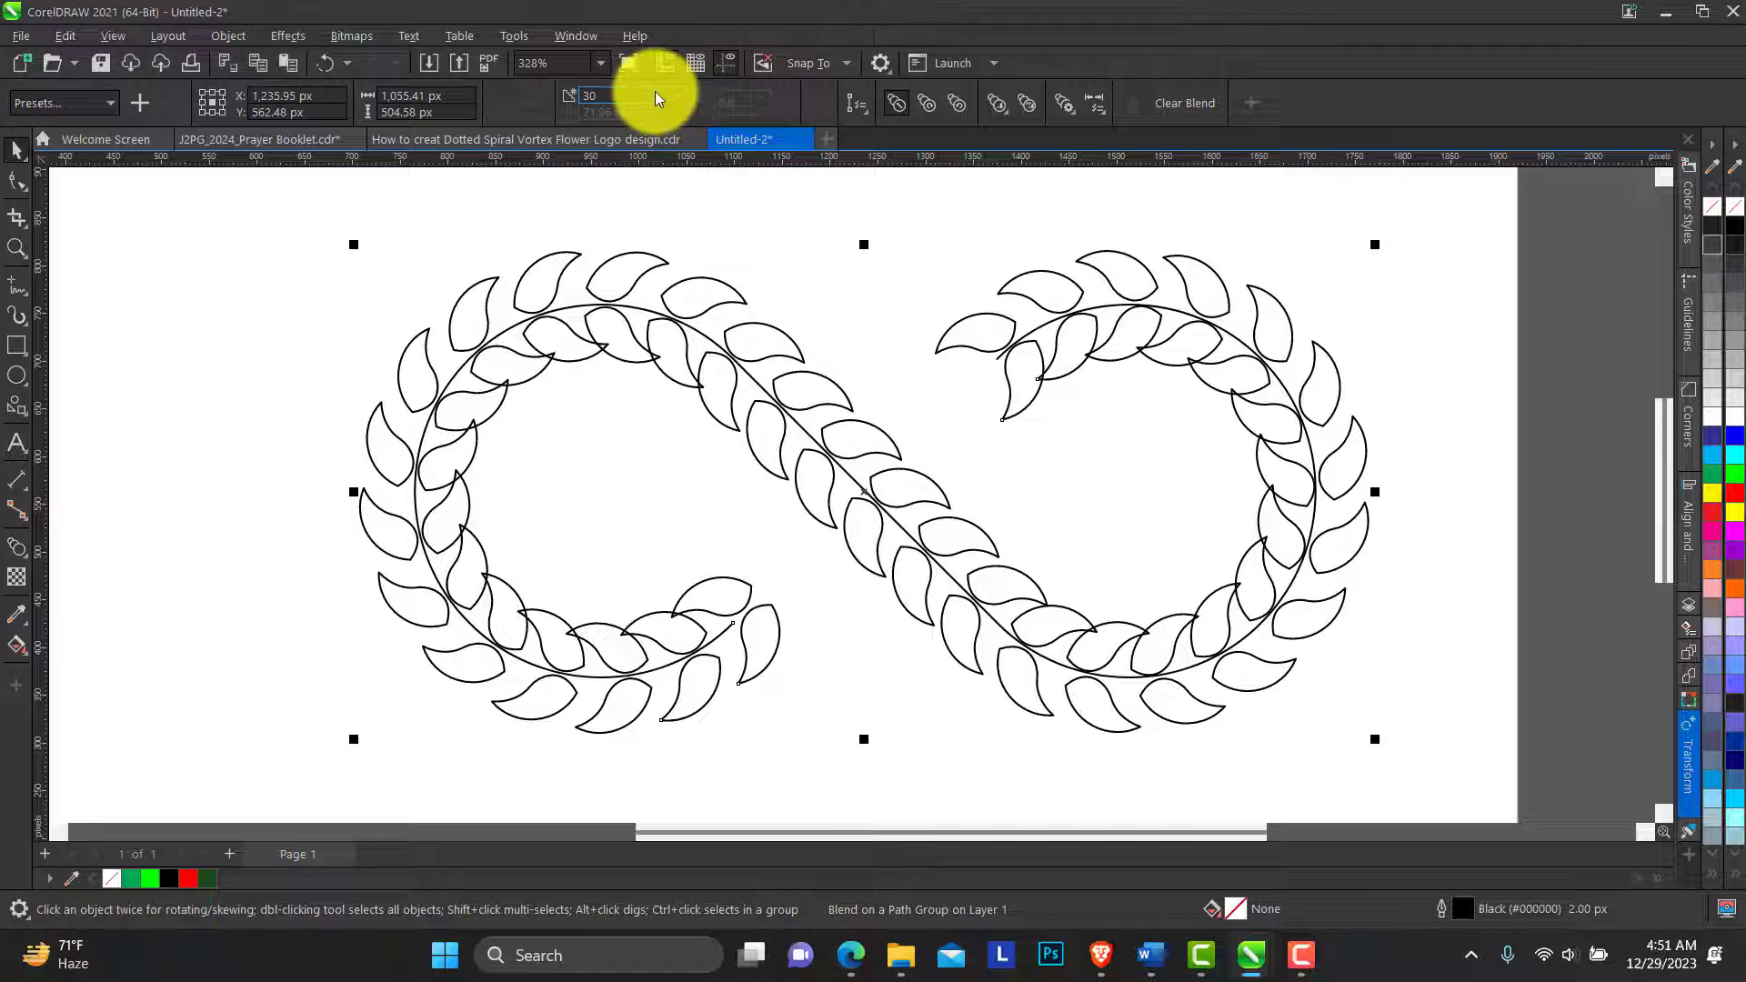
pyautogui.scroll(-5, 656, 95)
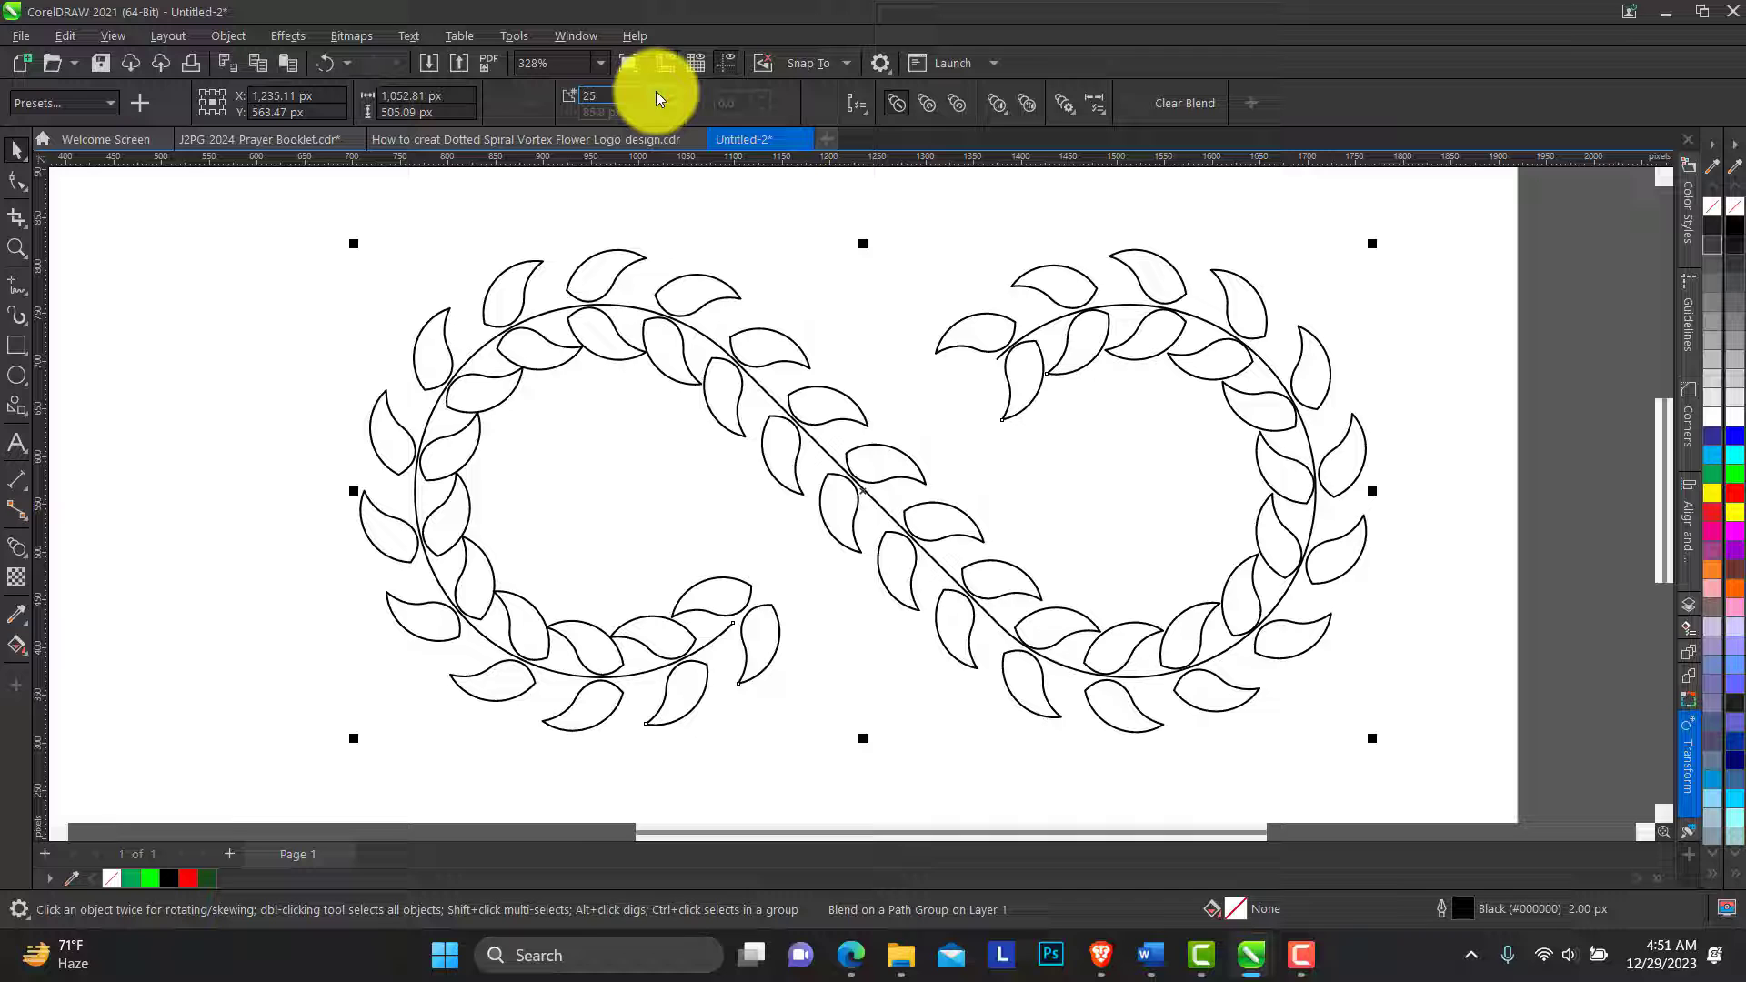
# Step: Fill the leaf pair at the path's lower-left end with bright green and the pair at the upper-right end with darker green (#3D9A00)
pyautogui.click(16, 247)
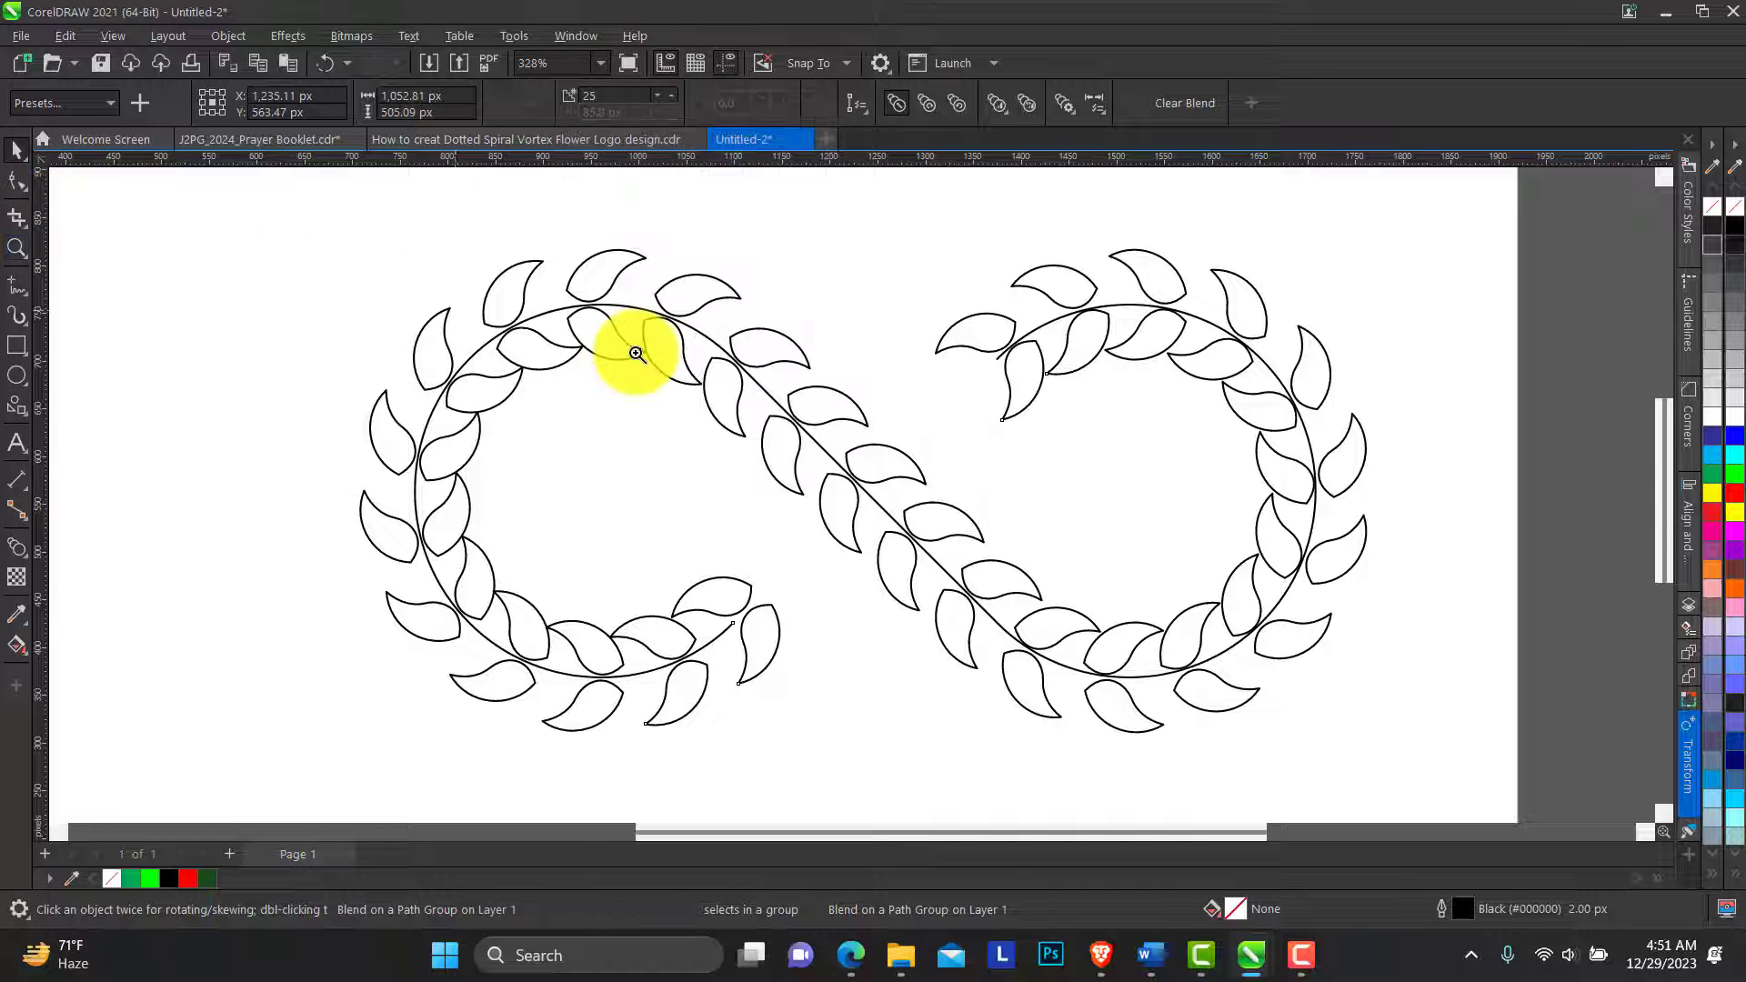
pyautogui.scroll(-2, 635, 353)
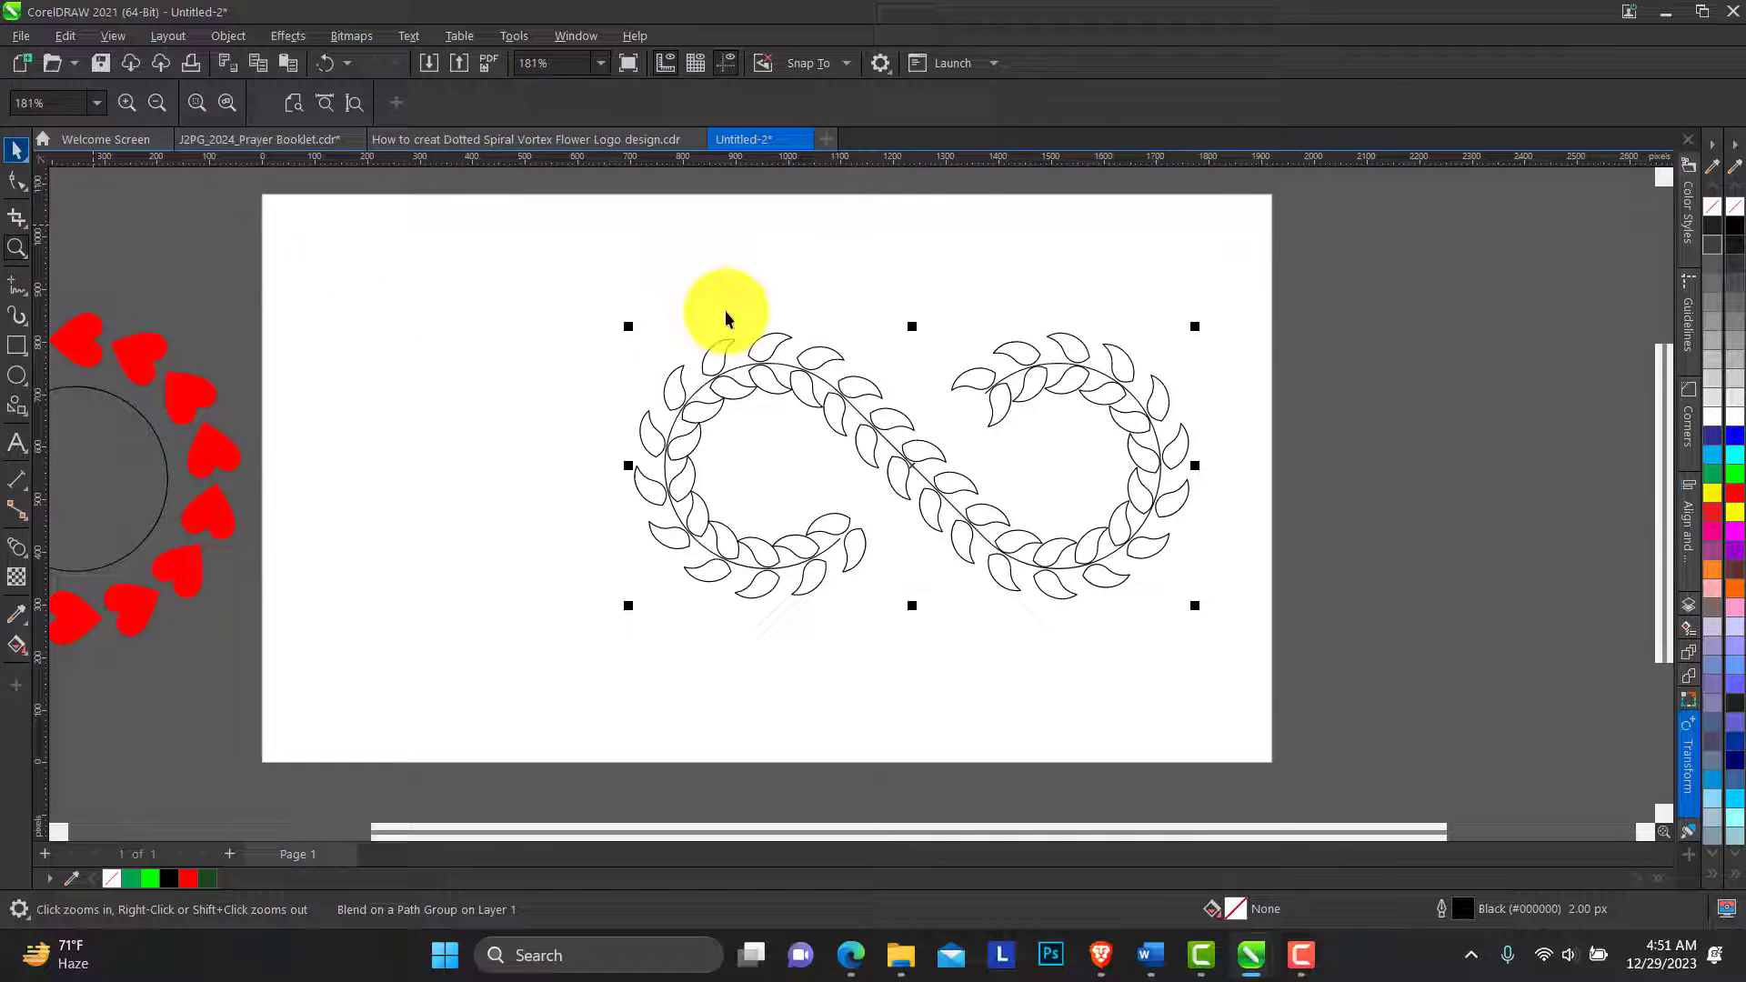
pyautogui.press('space')
pyautogui.click(859, 549)
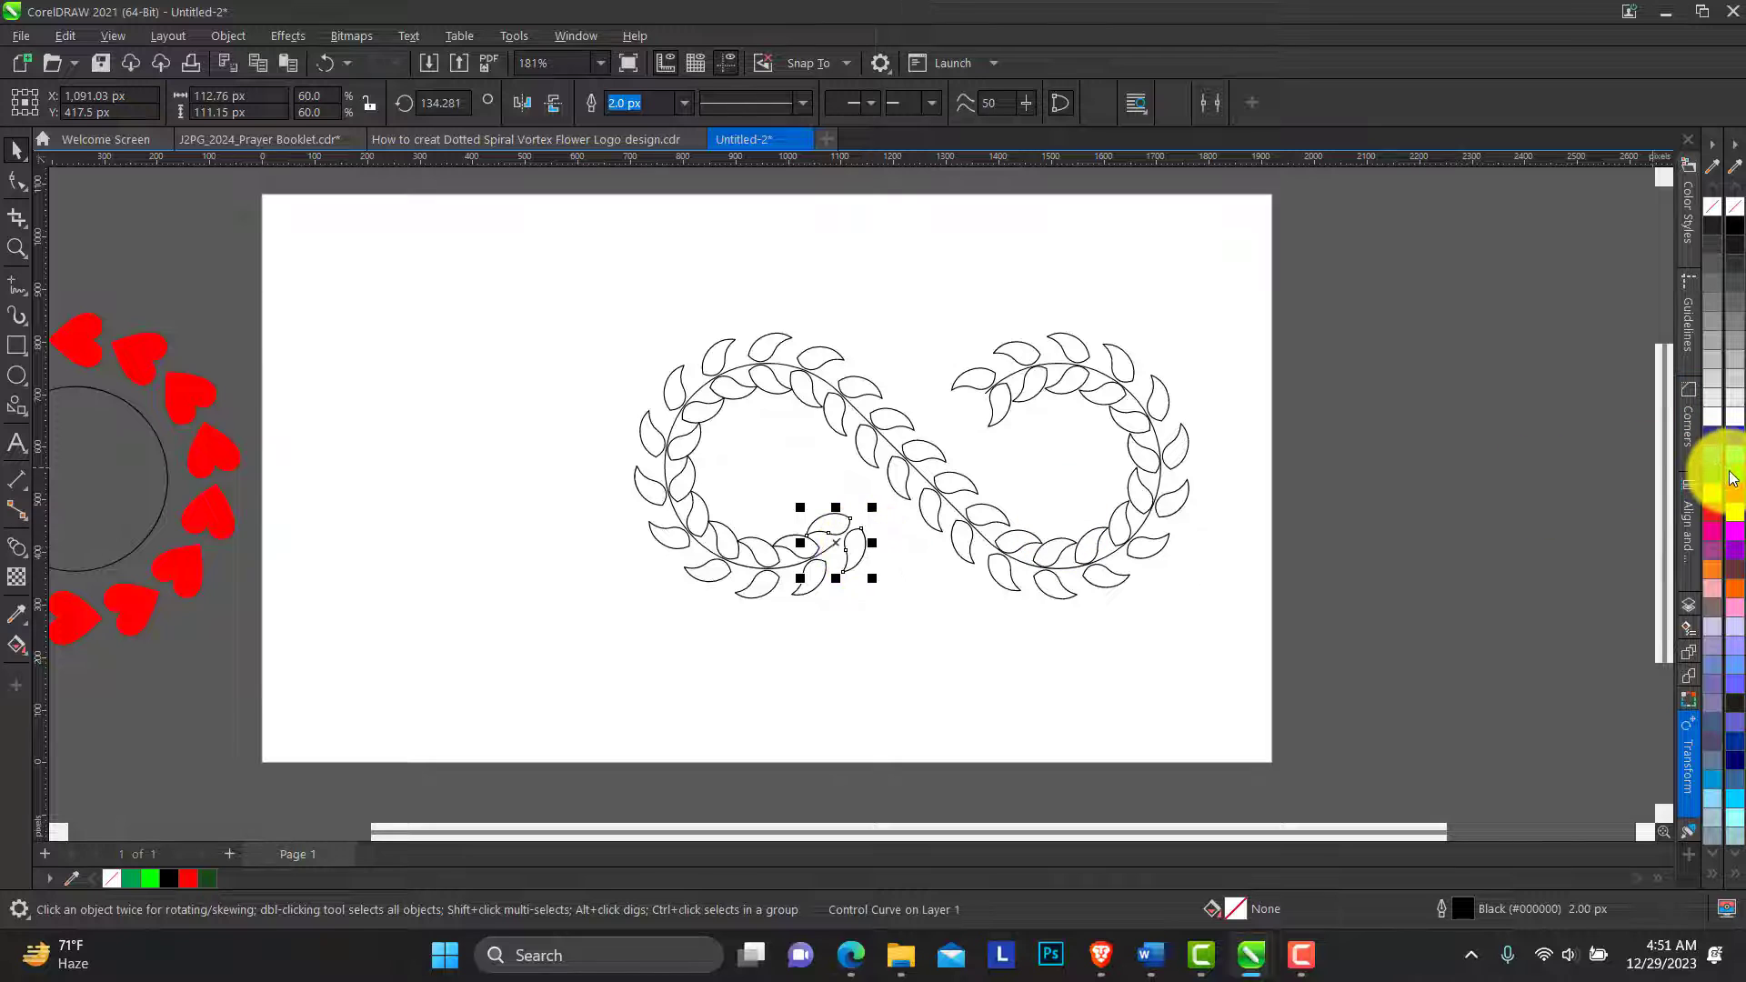
pyautogui.click(1730, 479)
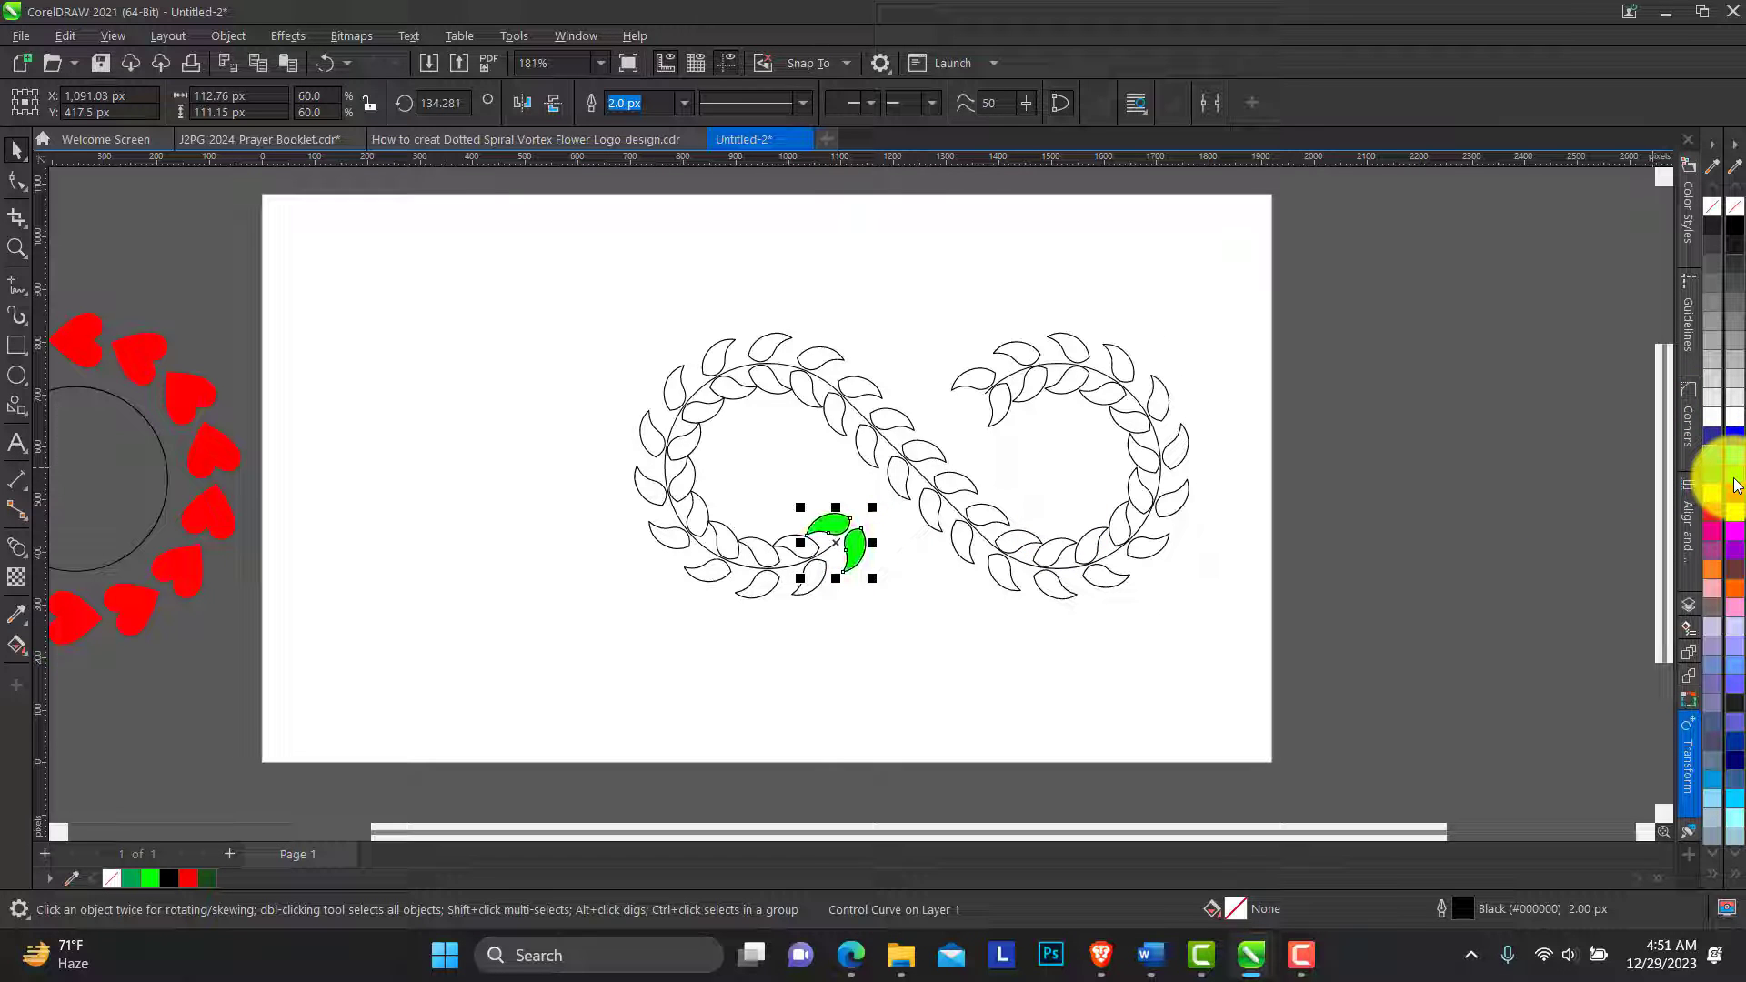
pyautogui.click(991, 413)
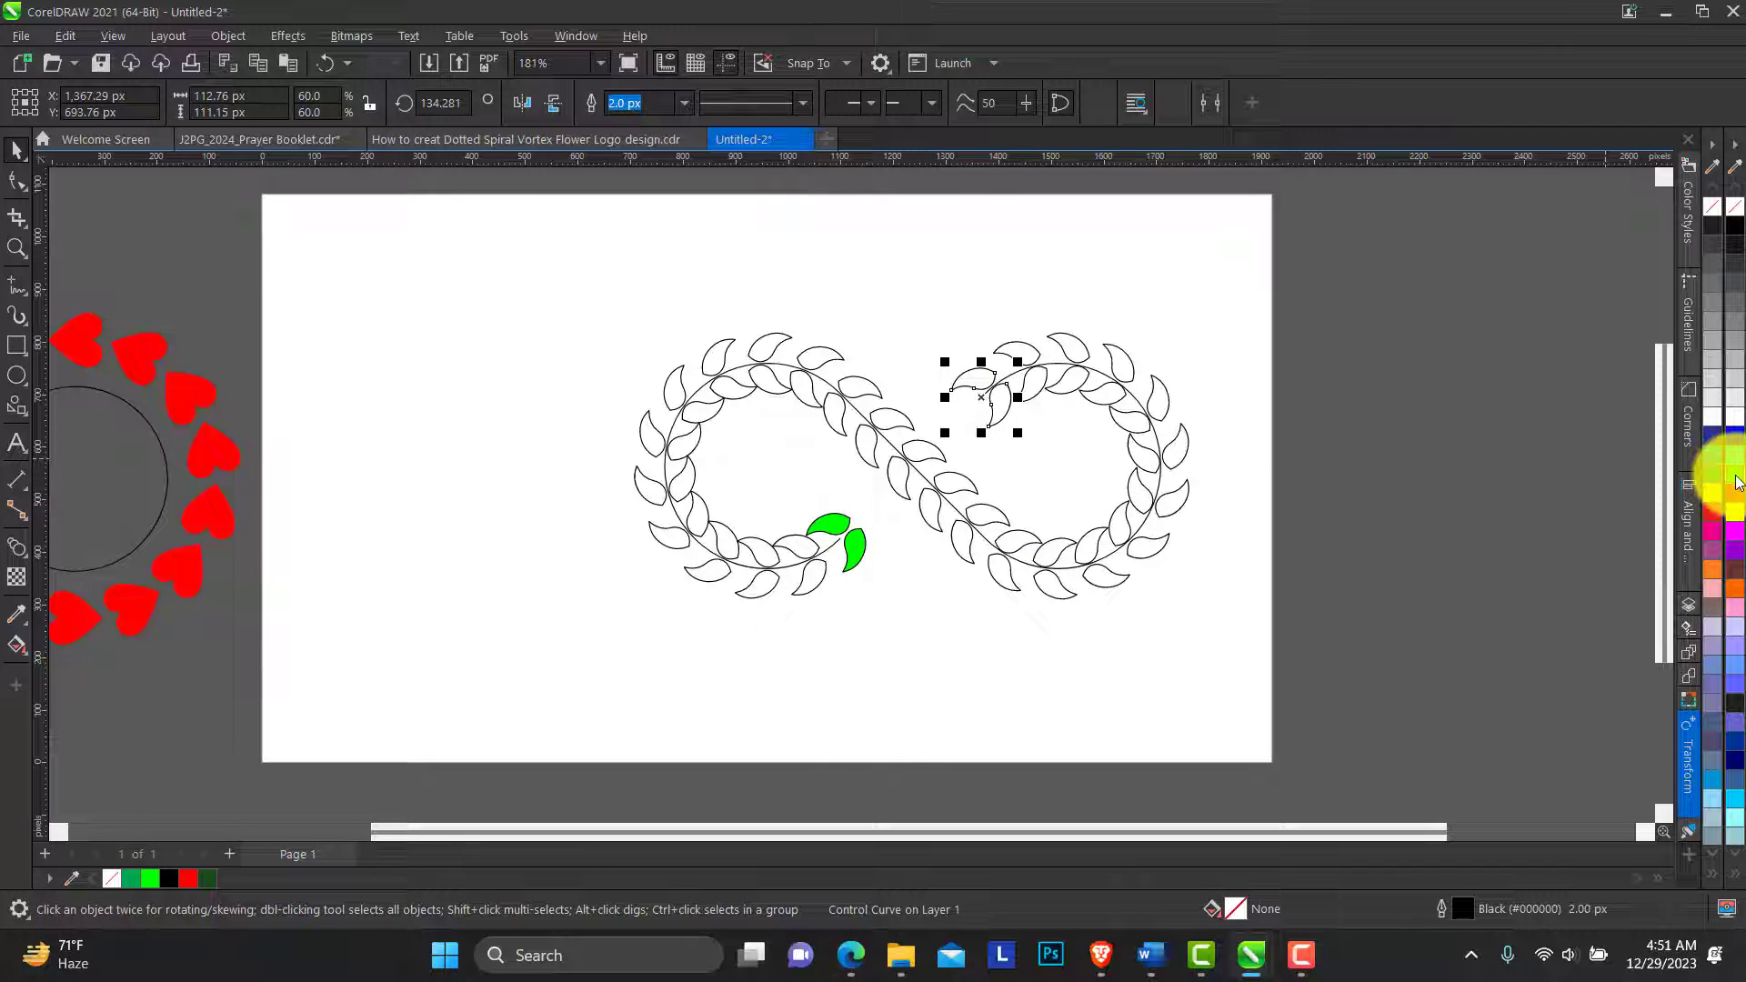
pyautogui.moveTo(1735, 482); pyautogui.dragTo(1718, 571)
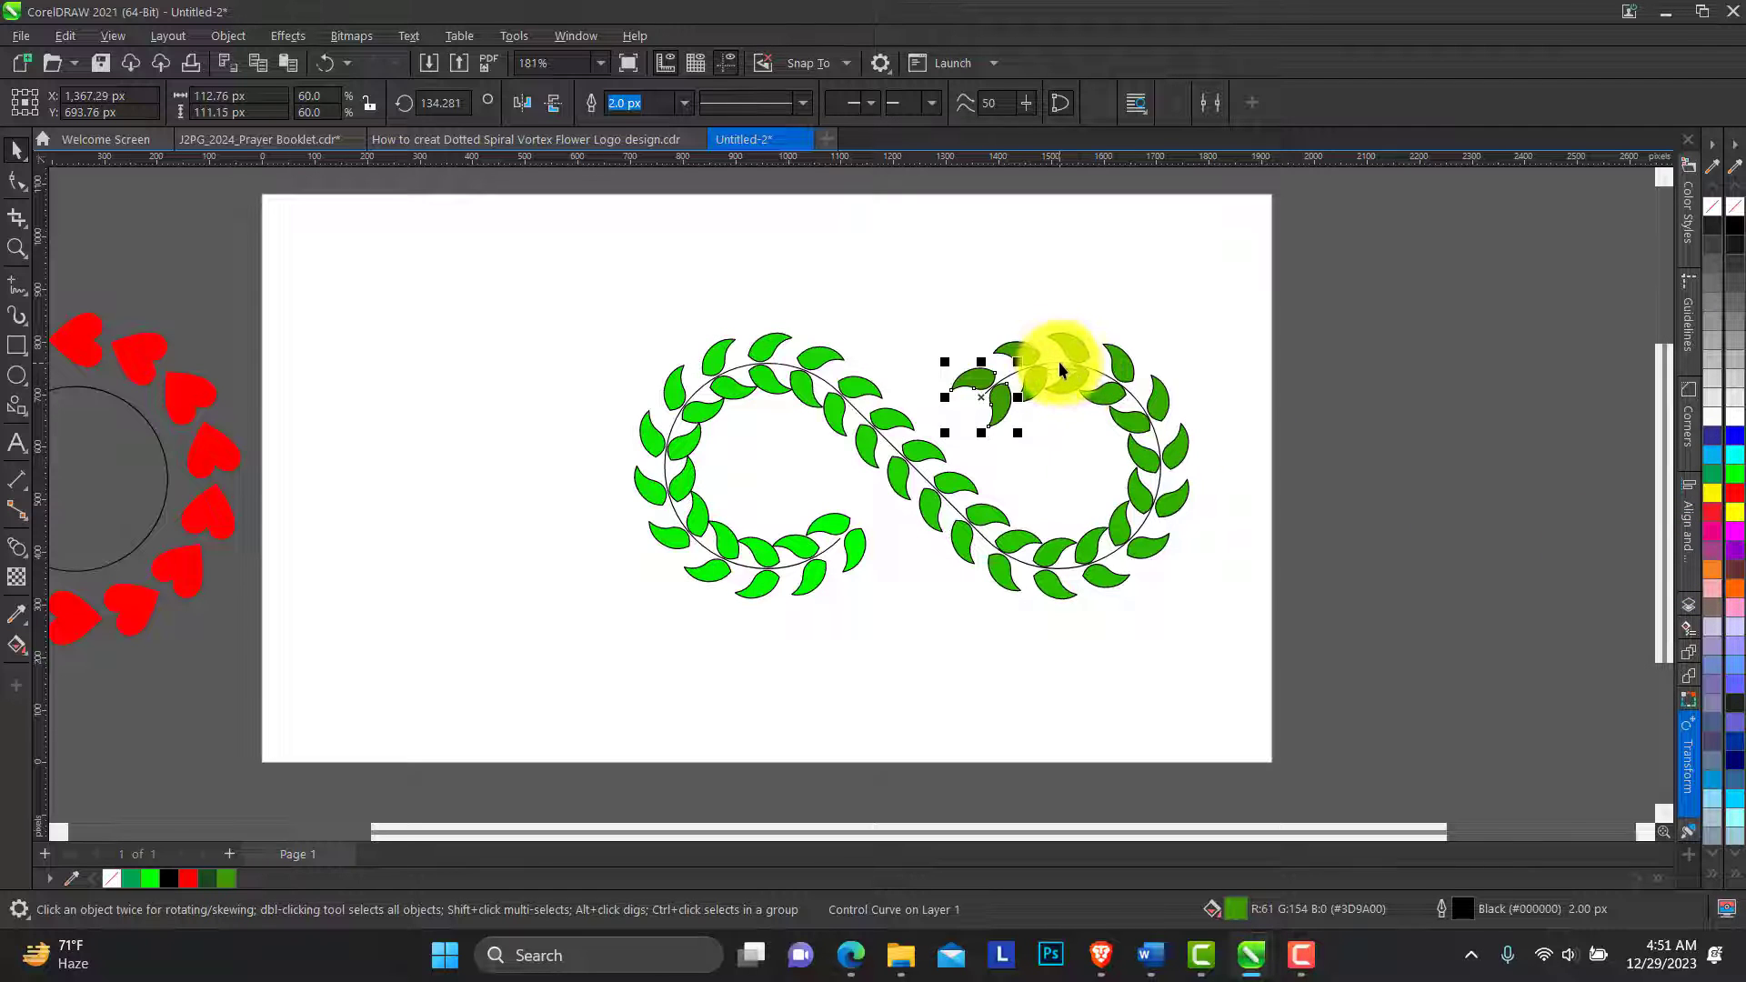
# Step: Select only the infinity path inside the leaf blend and color its outline bright green (#00FF00)
pyautogui.click(1006, 295)
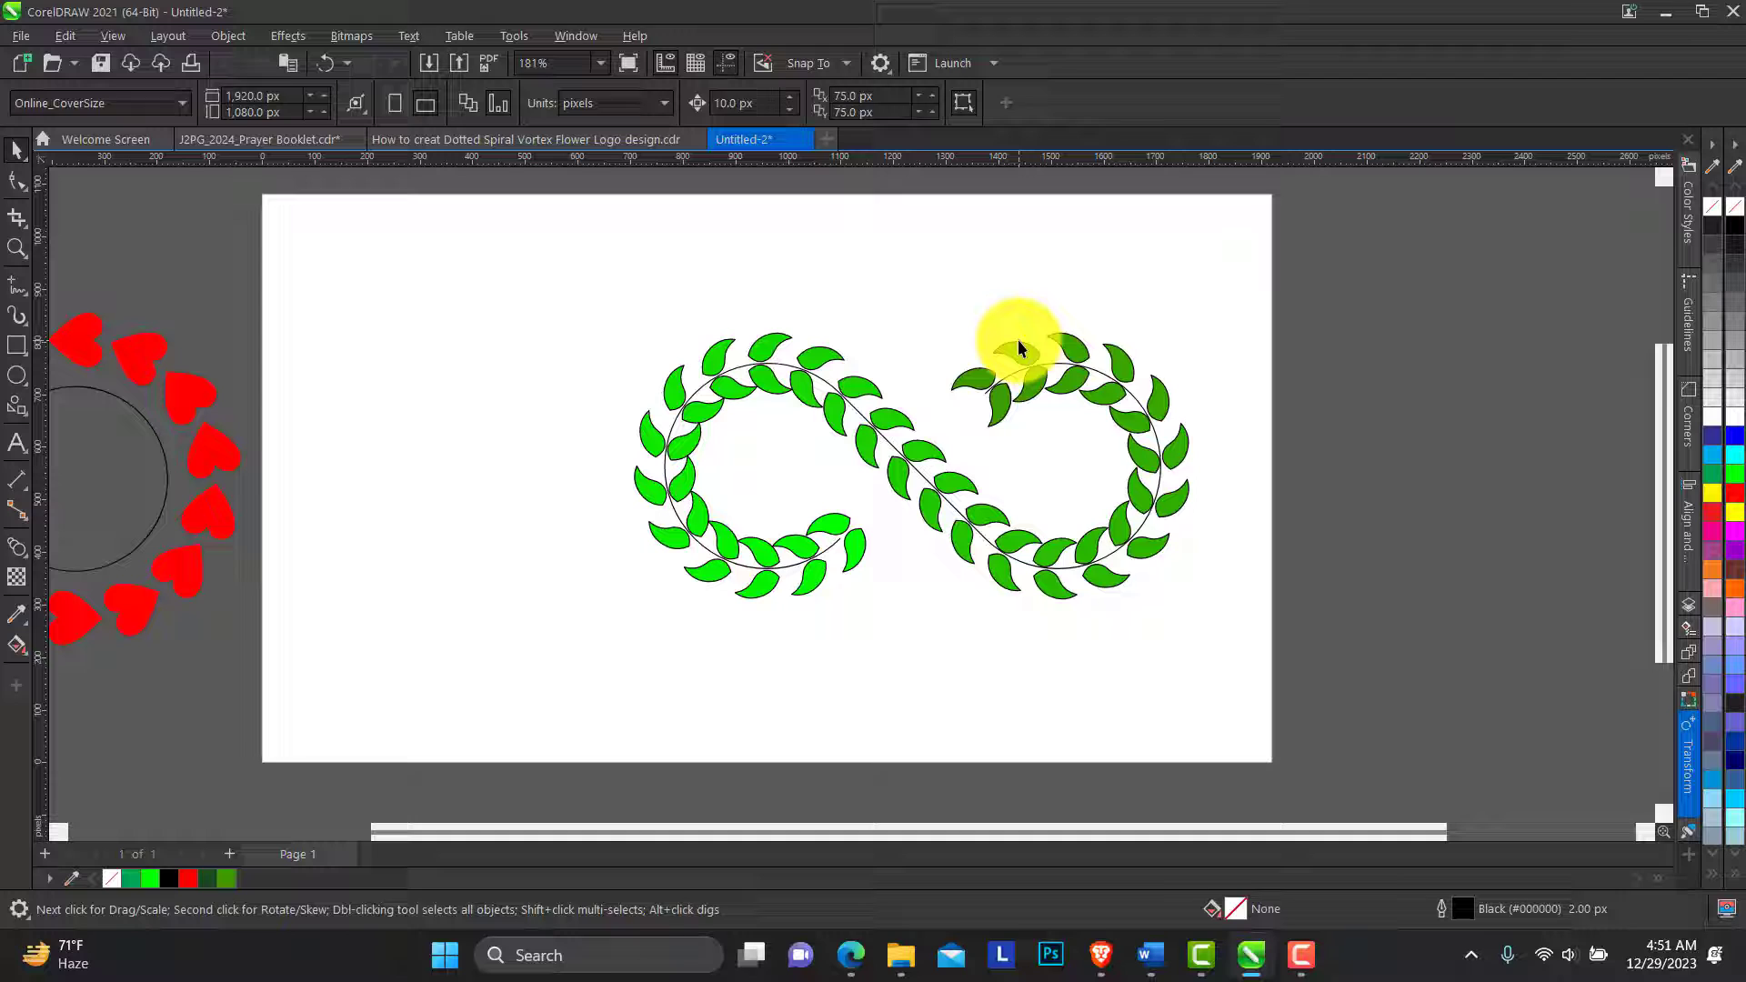
pyautogui.click(1018, 345)
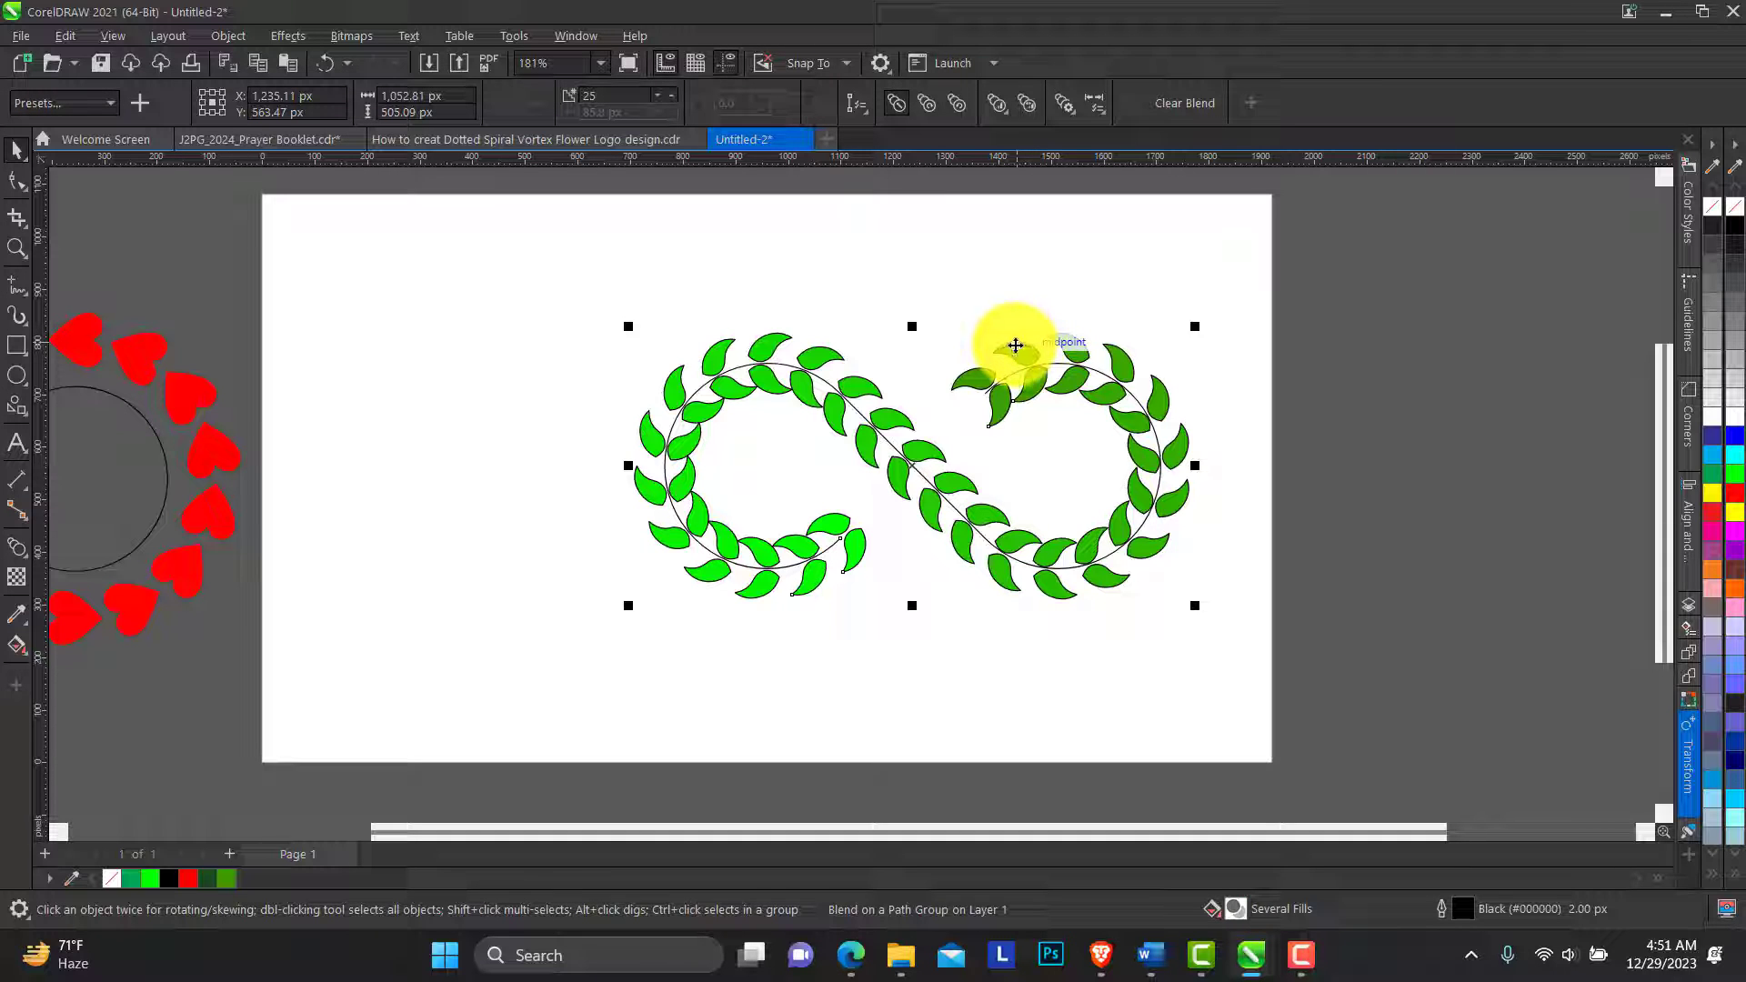
pyautogui.click(1045, 373)
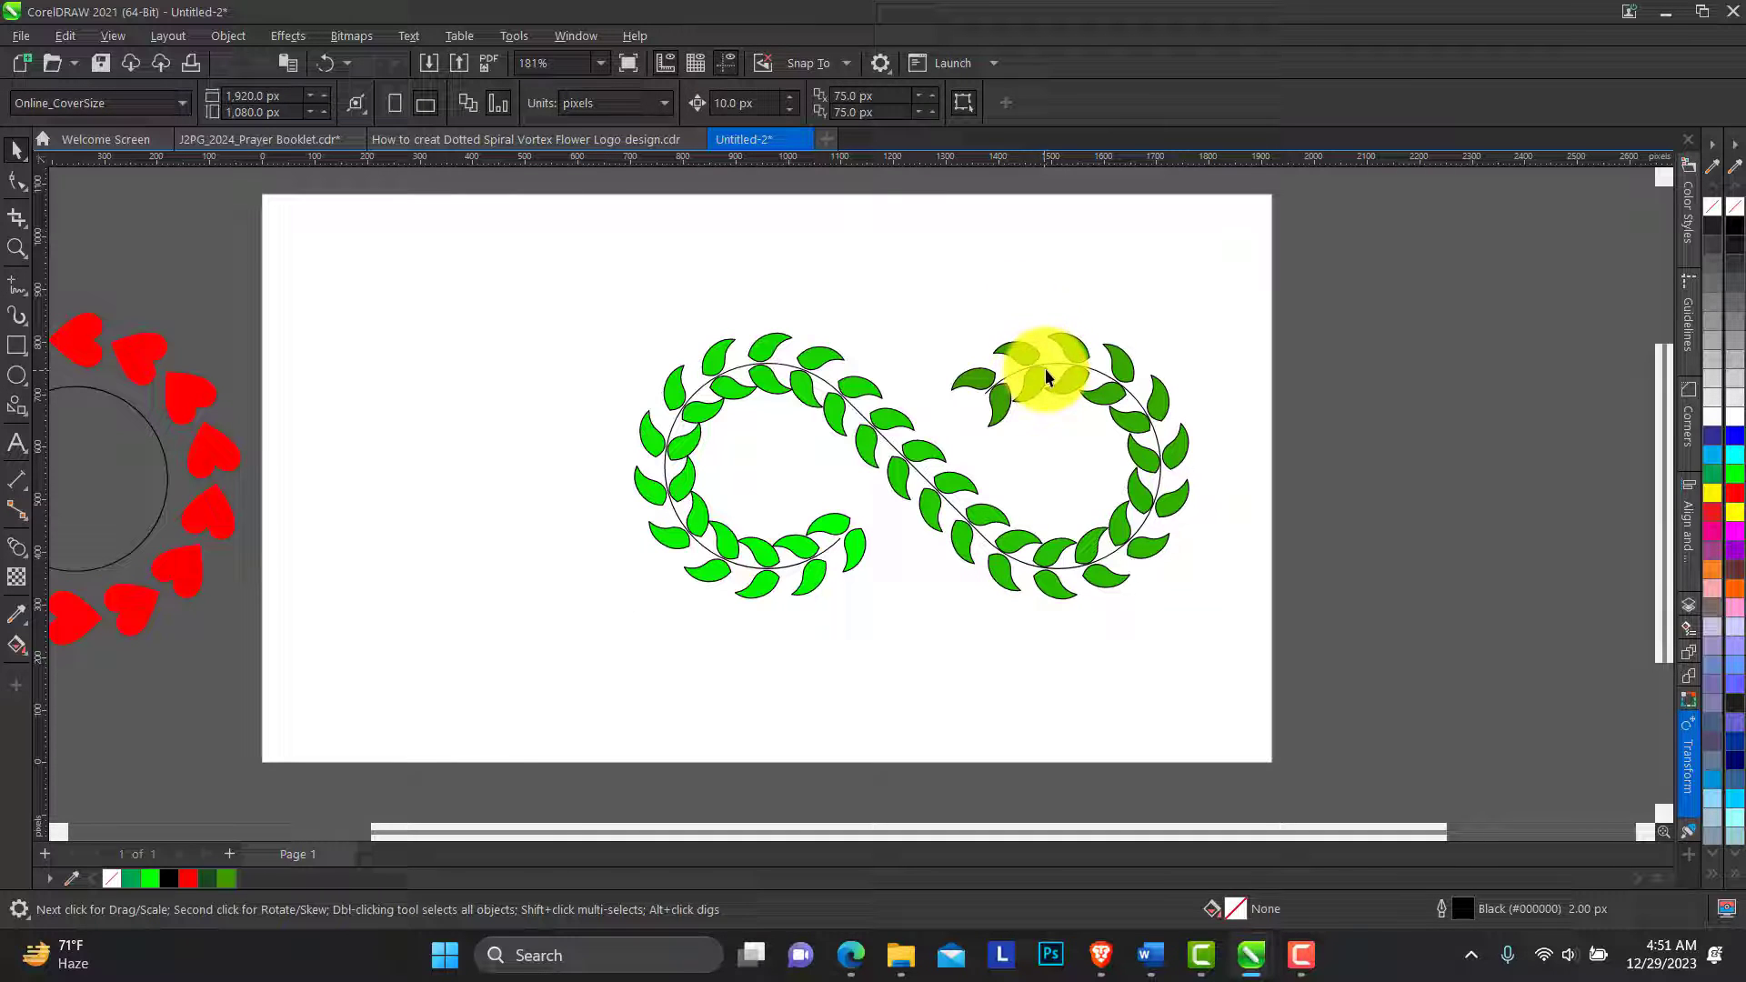
pyautogui.click(1049, 364)
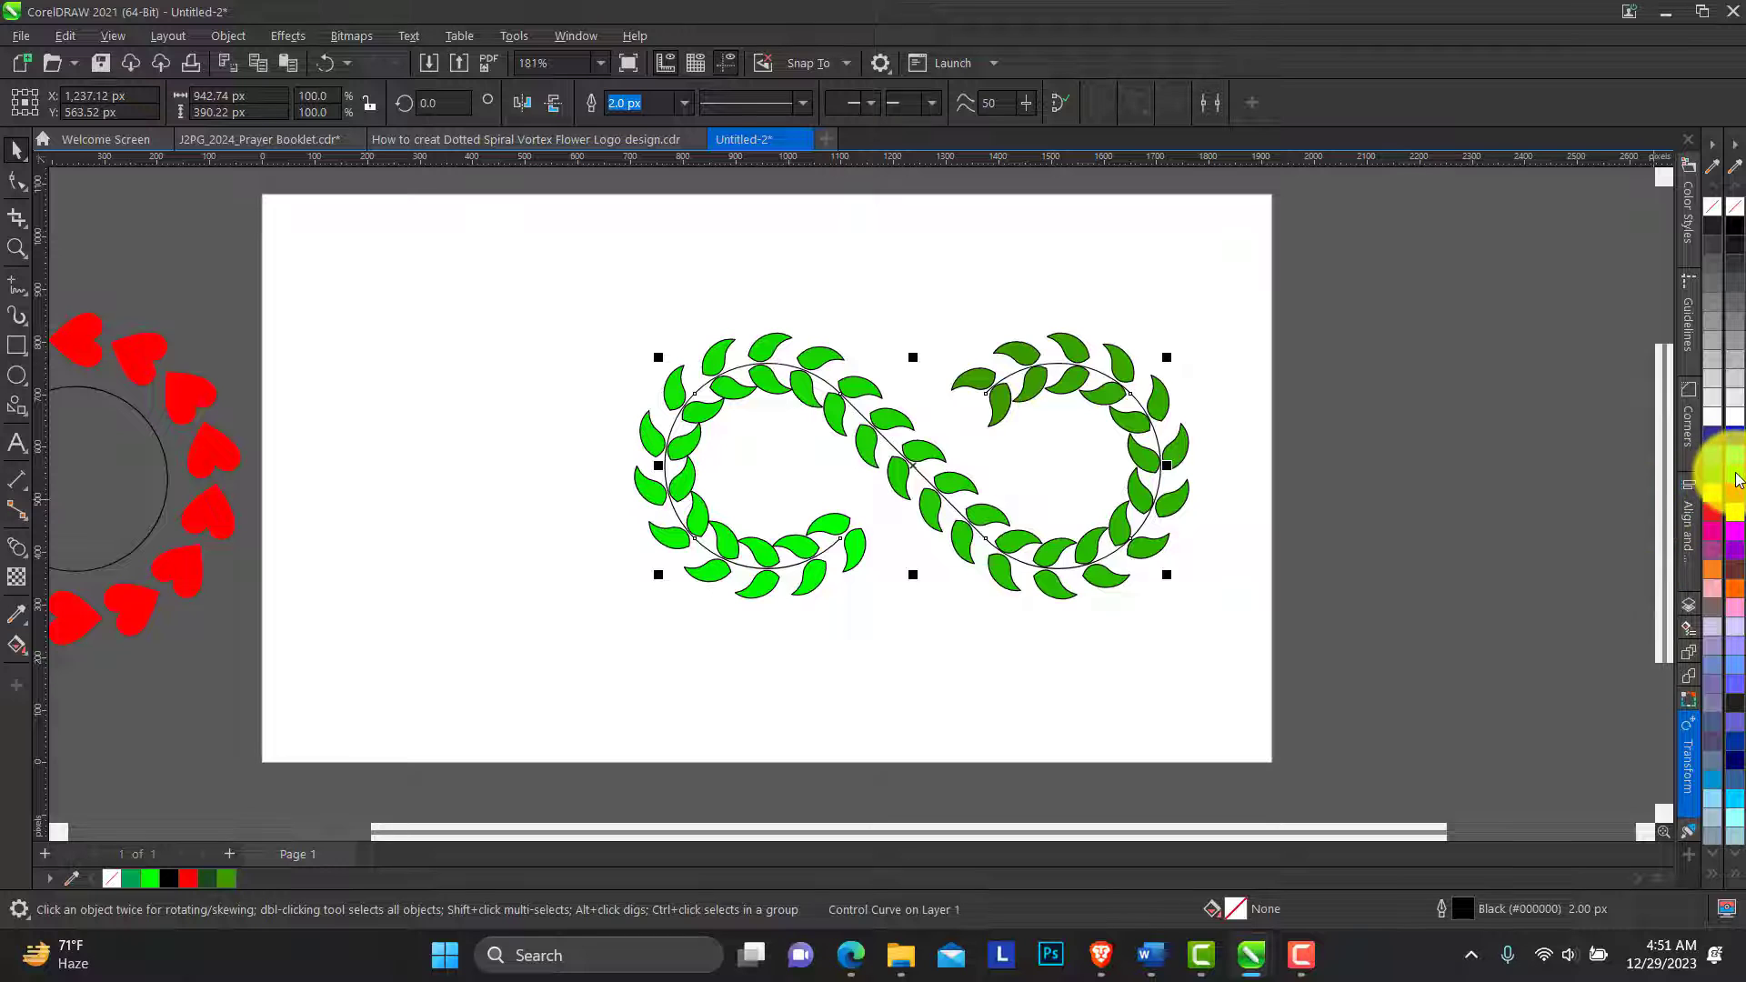
pyautogui.rightClick(1736, 475)
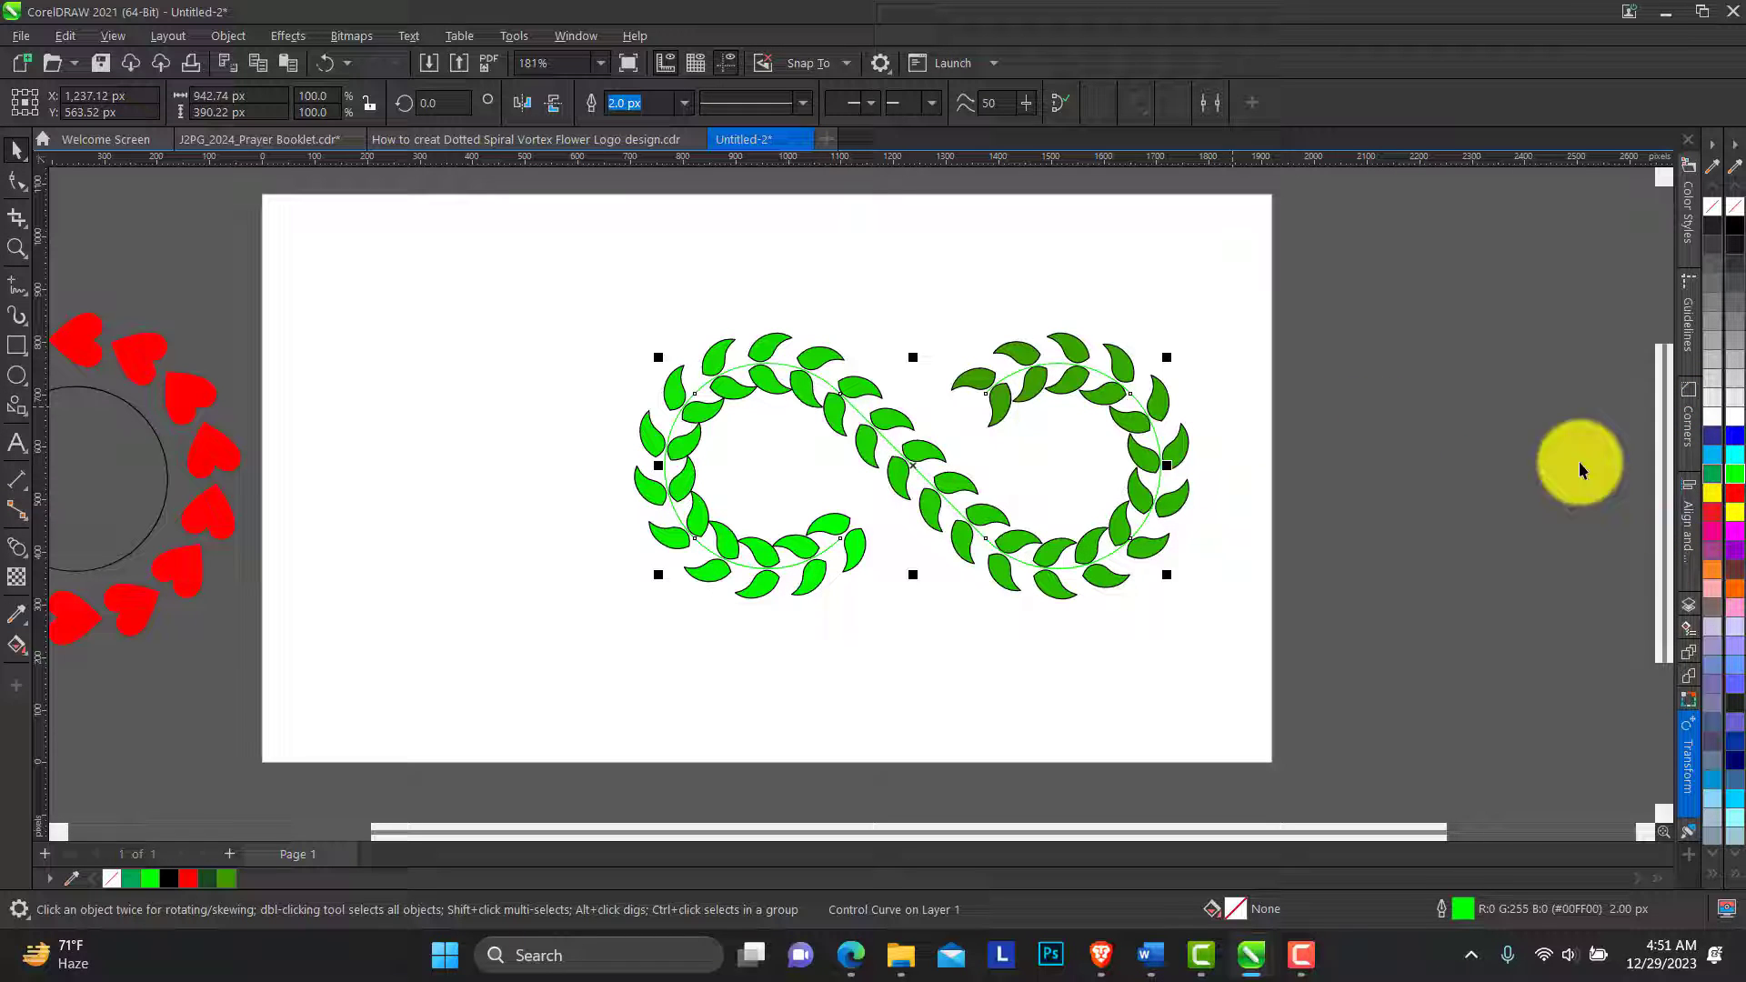
# Step: Select the whole leaf blend and remove the outline from its leaves and path
pyautogui.click(1064, 331)
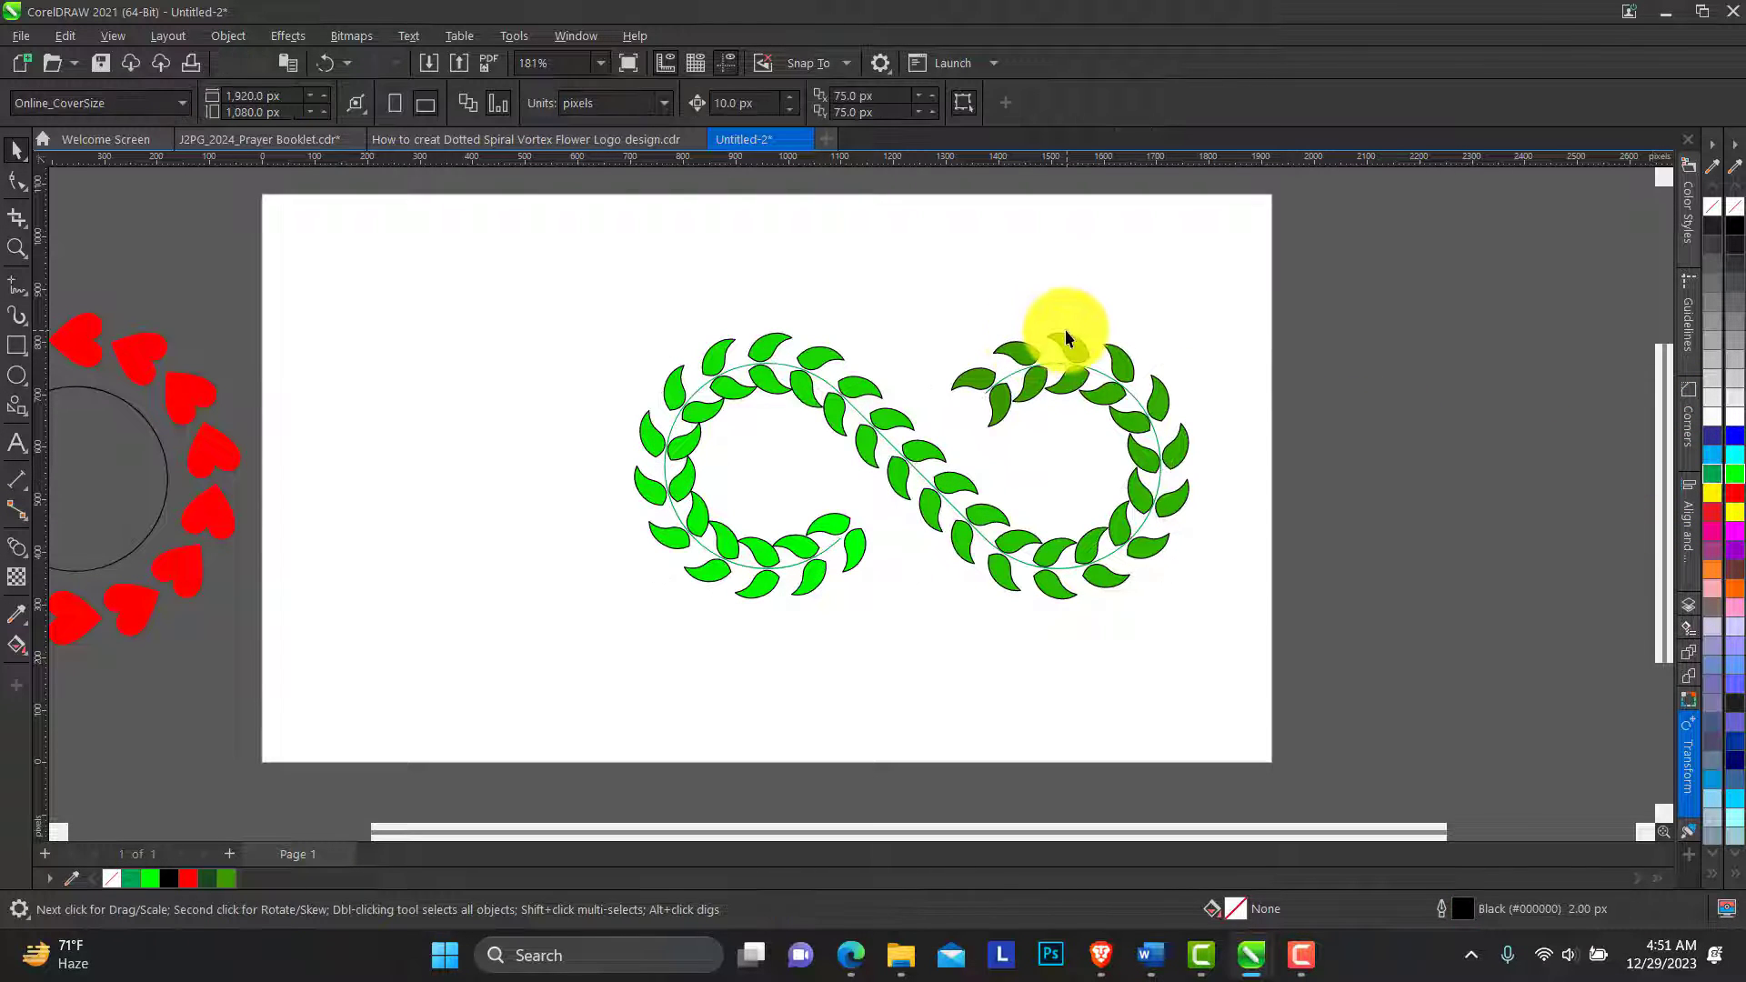
pyautogui.click(1062, 333)
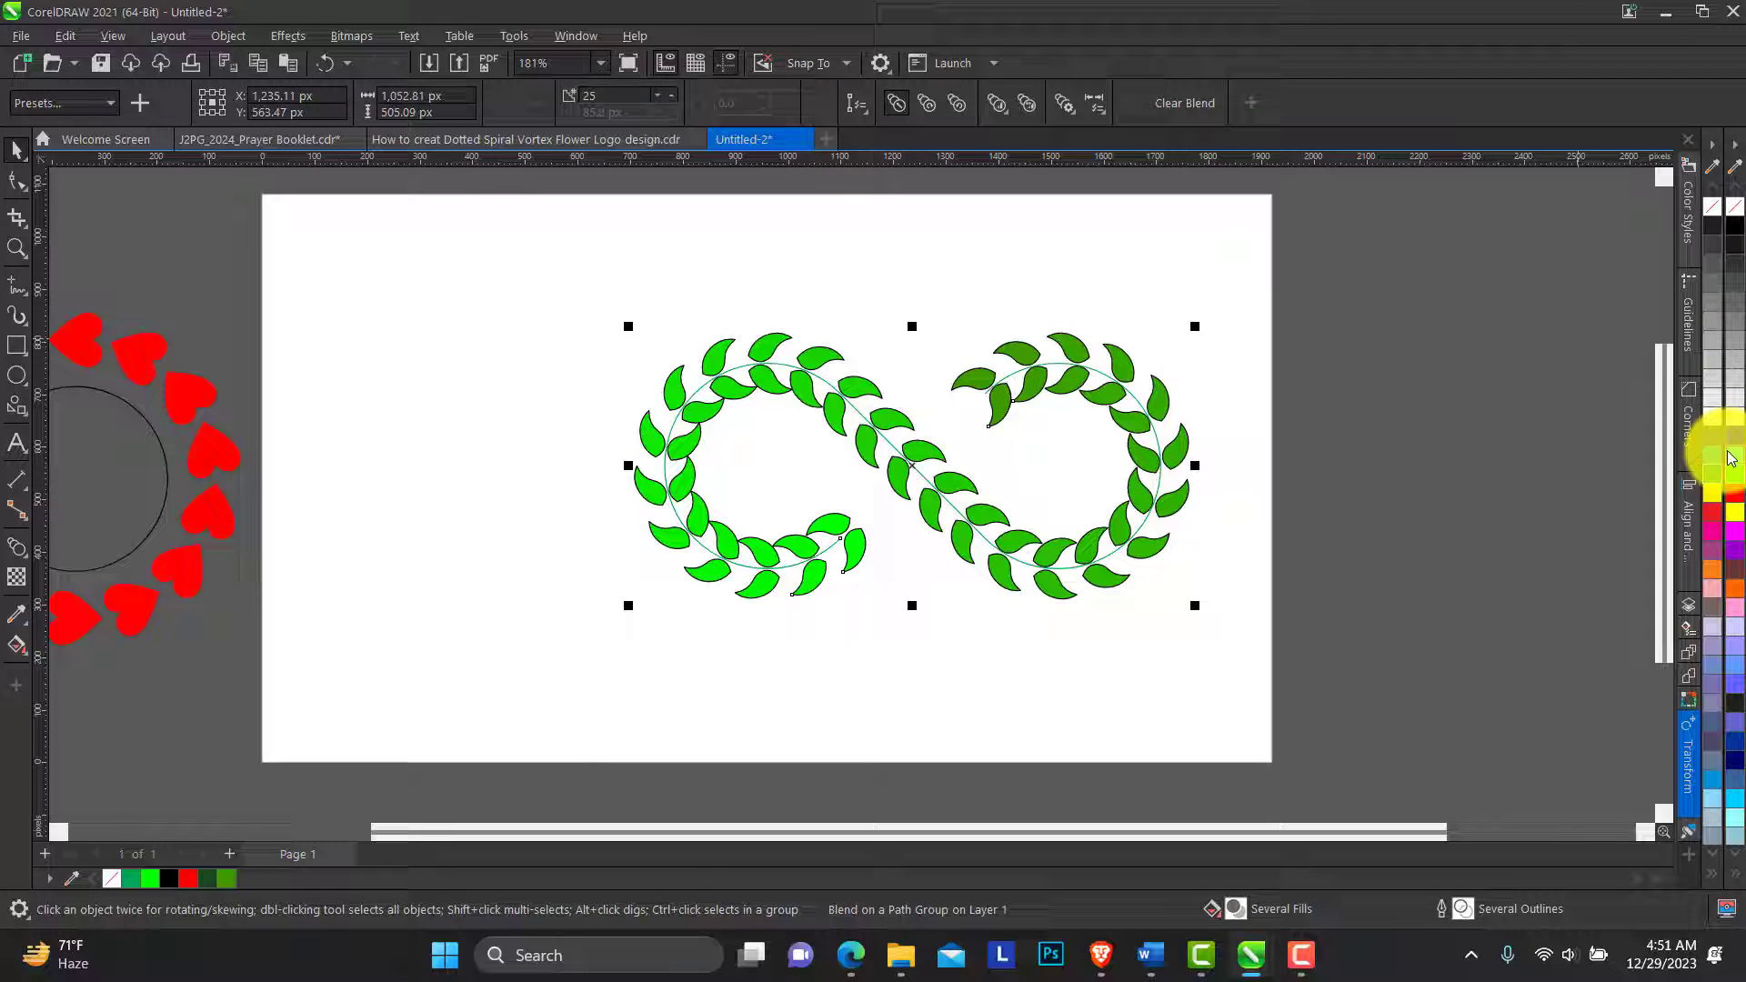
pyautogui.rightClick(1732, 206)
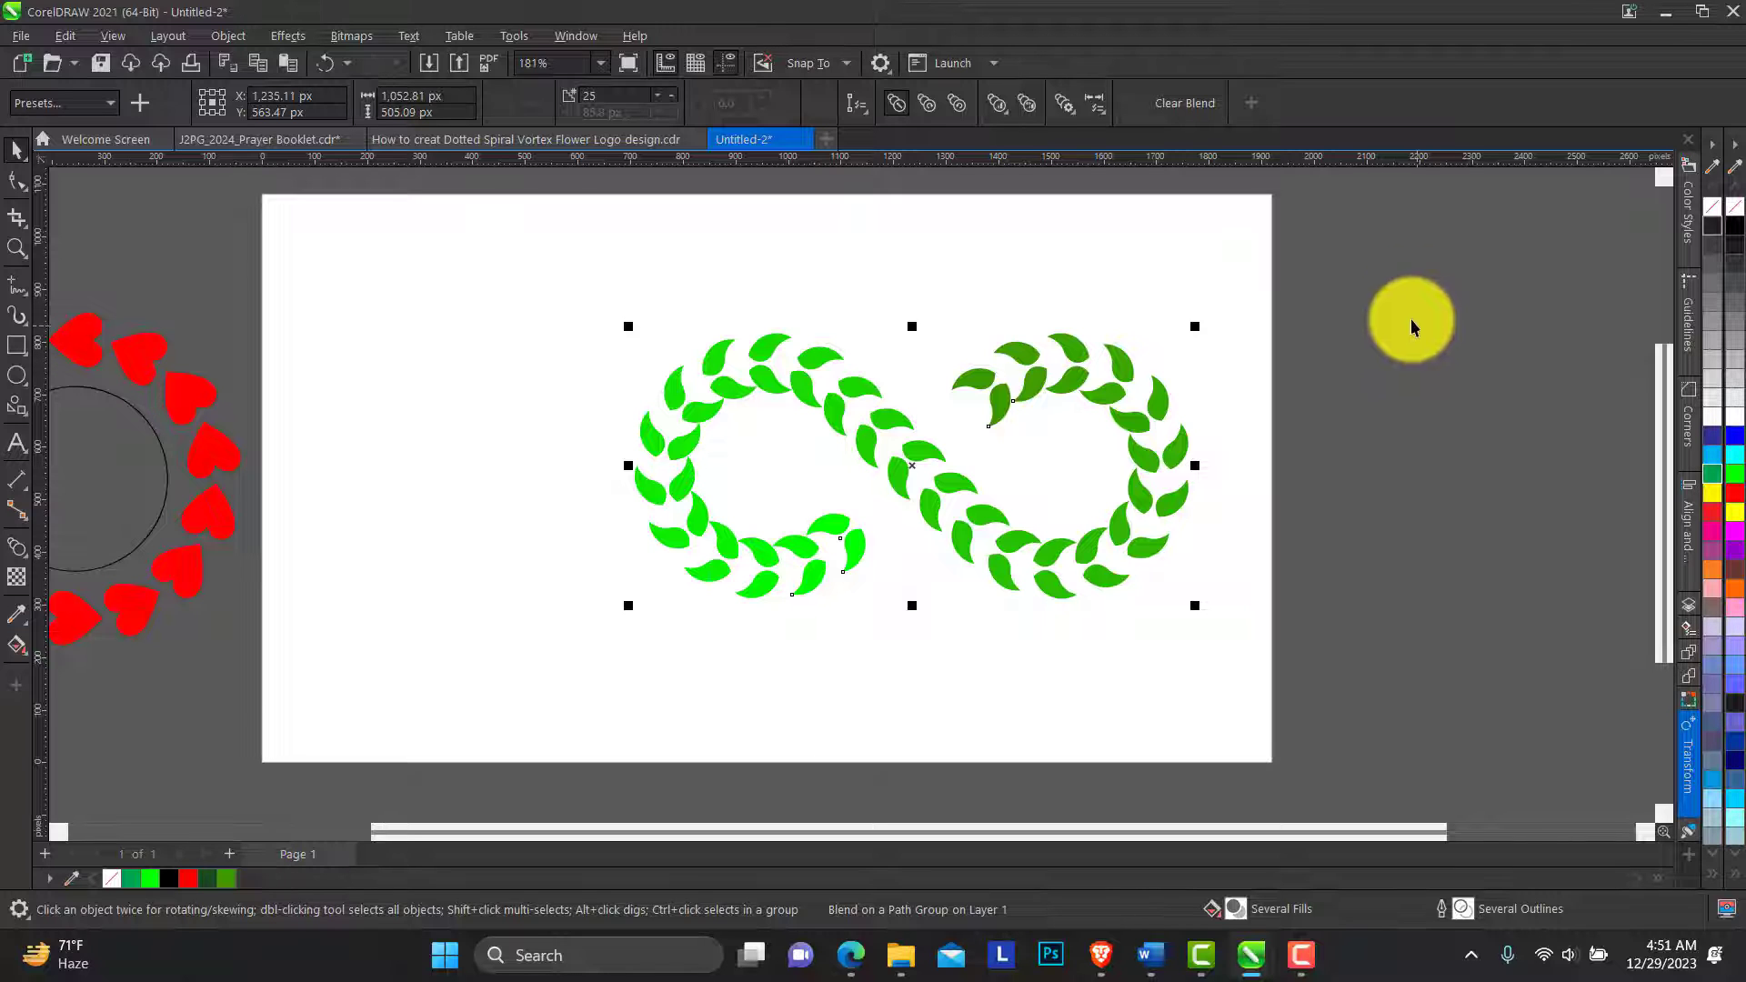
pyautogui.hotkey('ctrl', 'z')
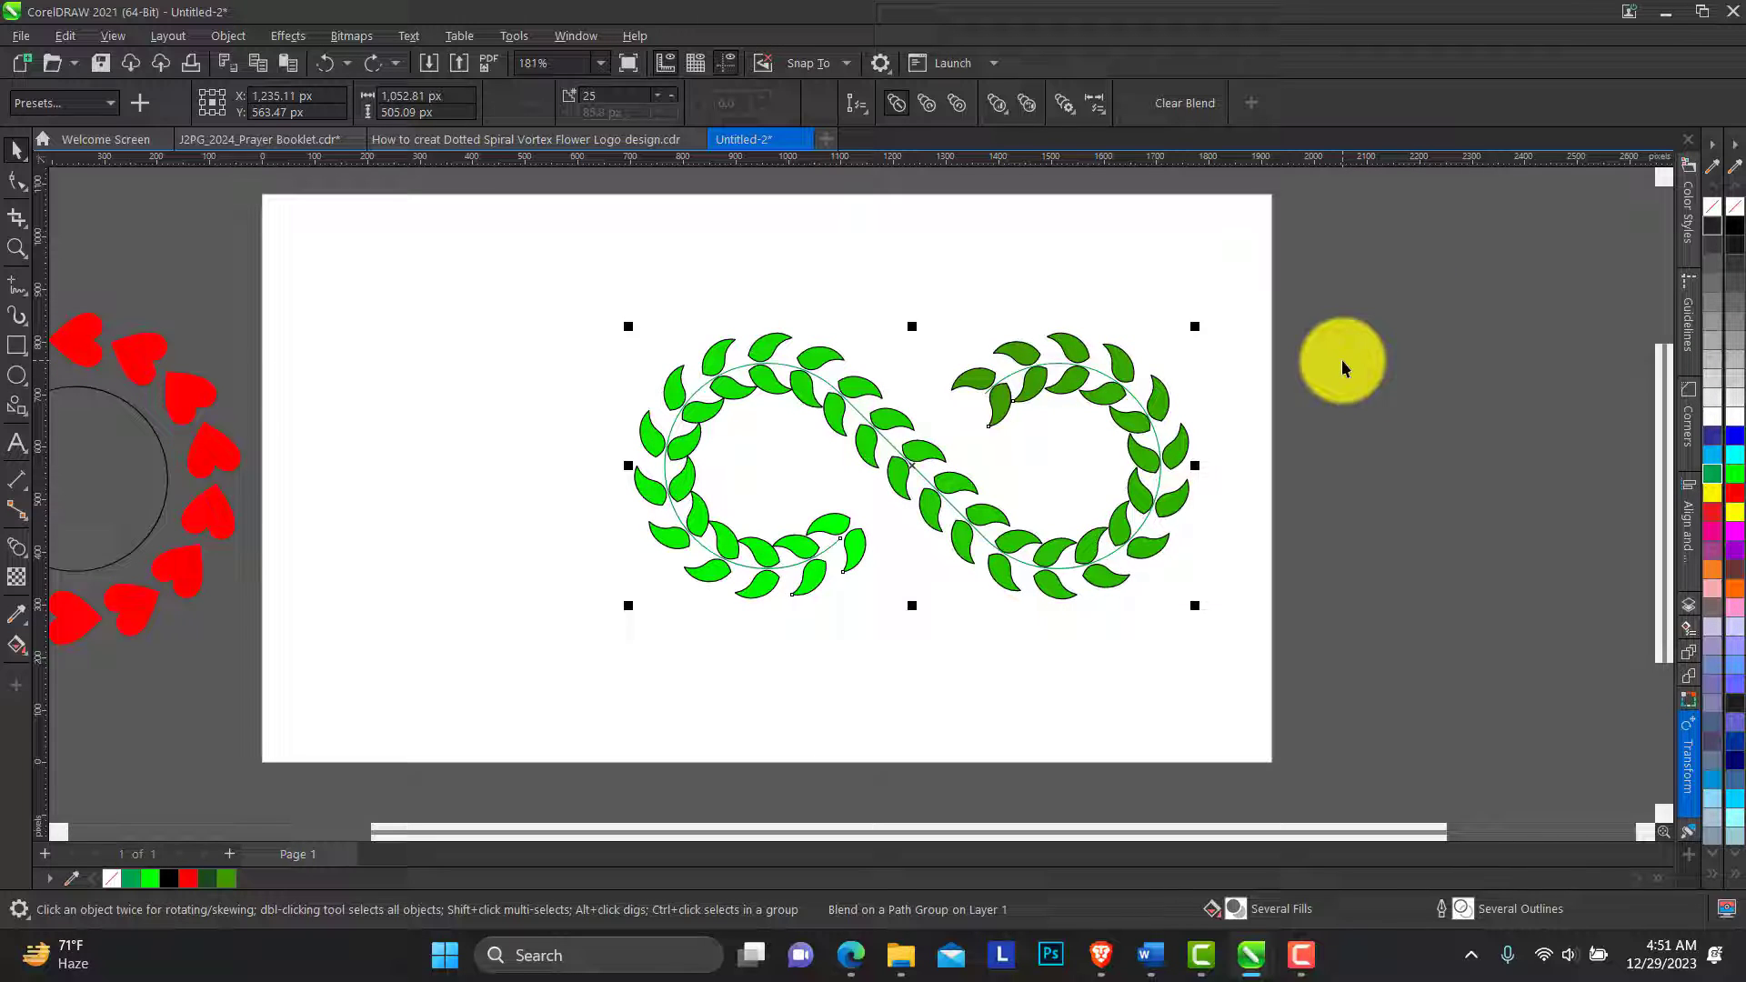
pyautogui.rightClick(1737, 211)
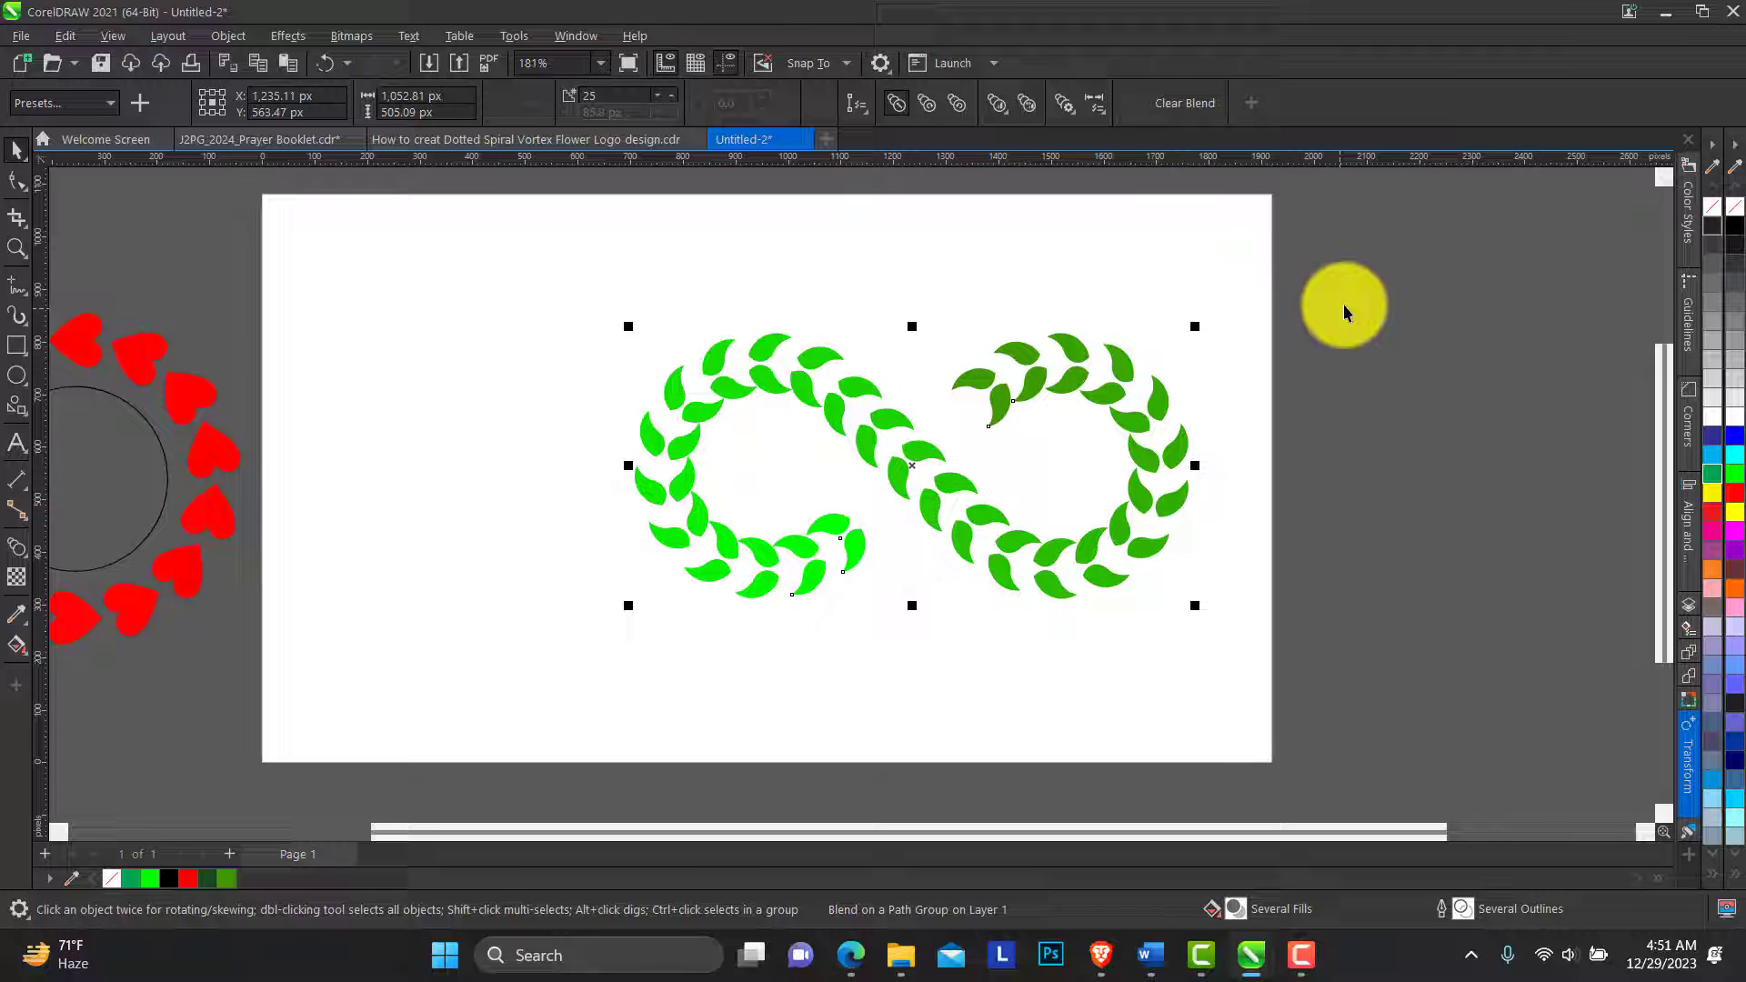
# Step: Select the complete leaf blend with its control pairs and path, and group them
pyautogui.click(1400, 323)
pyautogui.moveTo(560, 640); pyautogui.dragTo(542, 645)
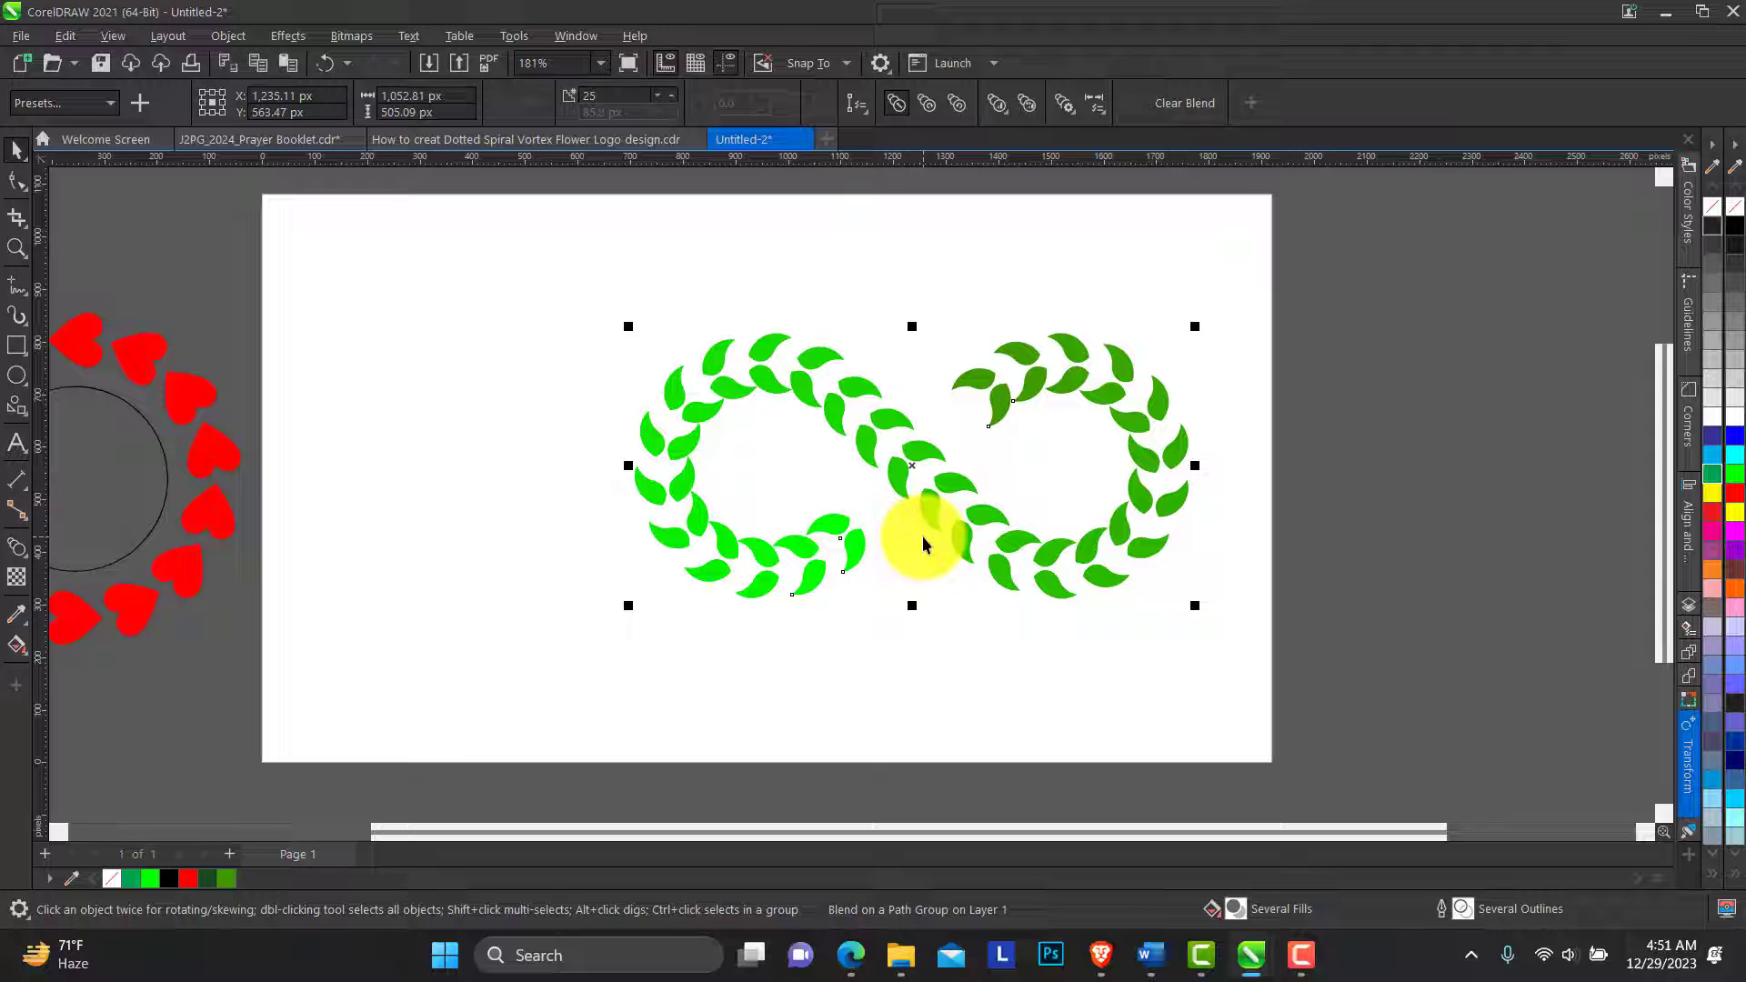
pyautogui.hotkey('ctrl', 'g')
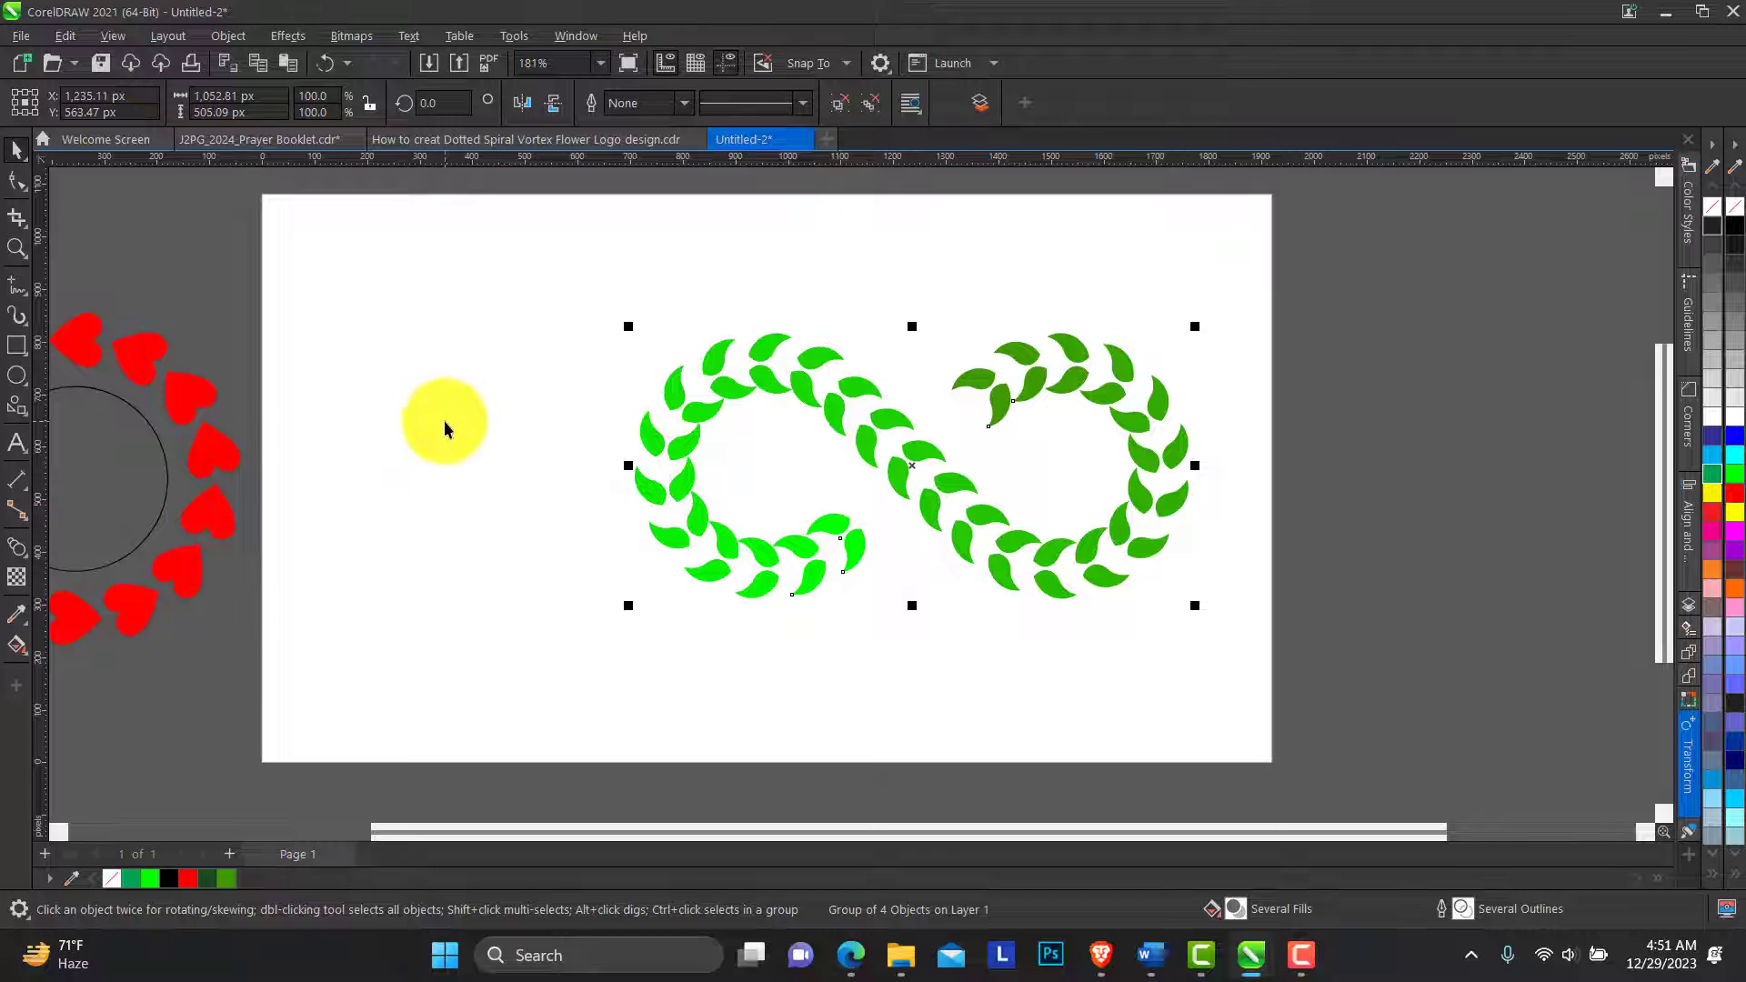
# Step: Move the leaf group toward the middle of the page, to about X 1,011 px and Y 569 px
pyautogui.moveTo(734, 395); pyautogui.dragTo(758, 393)
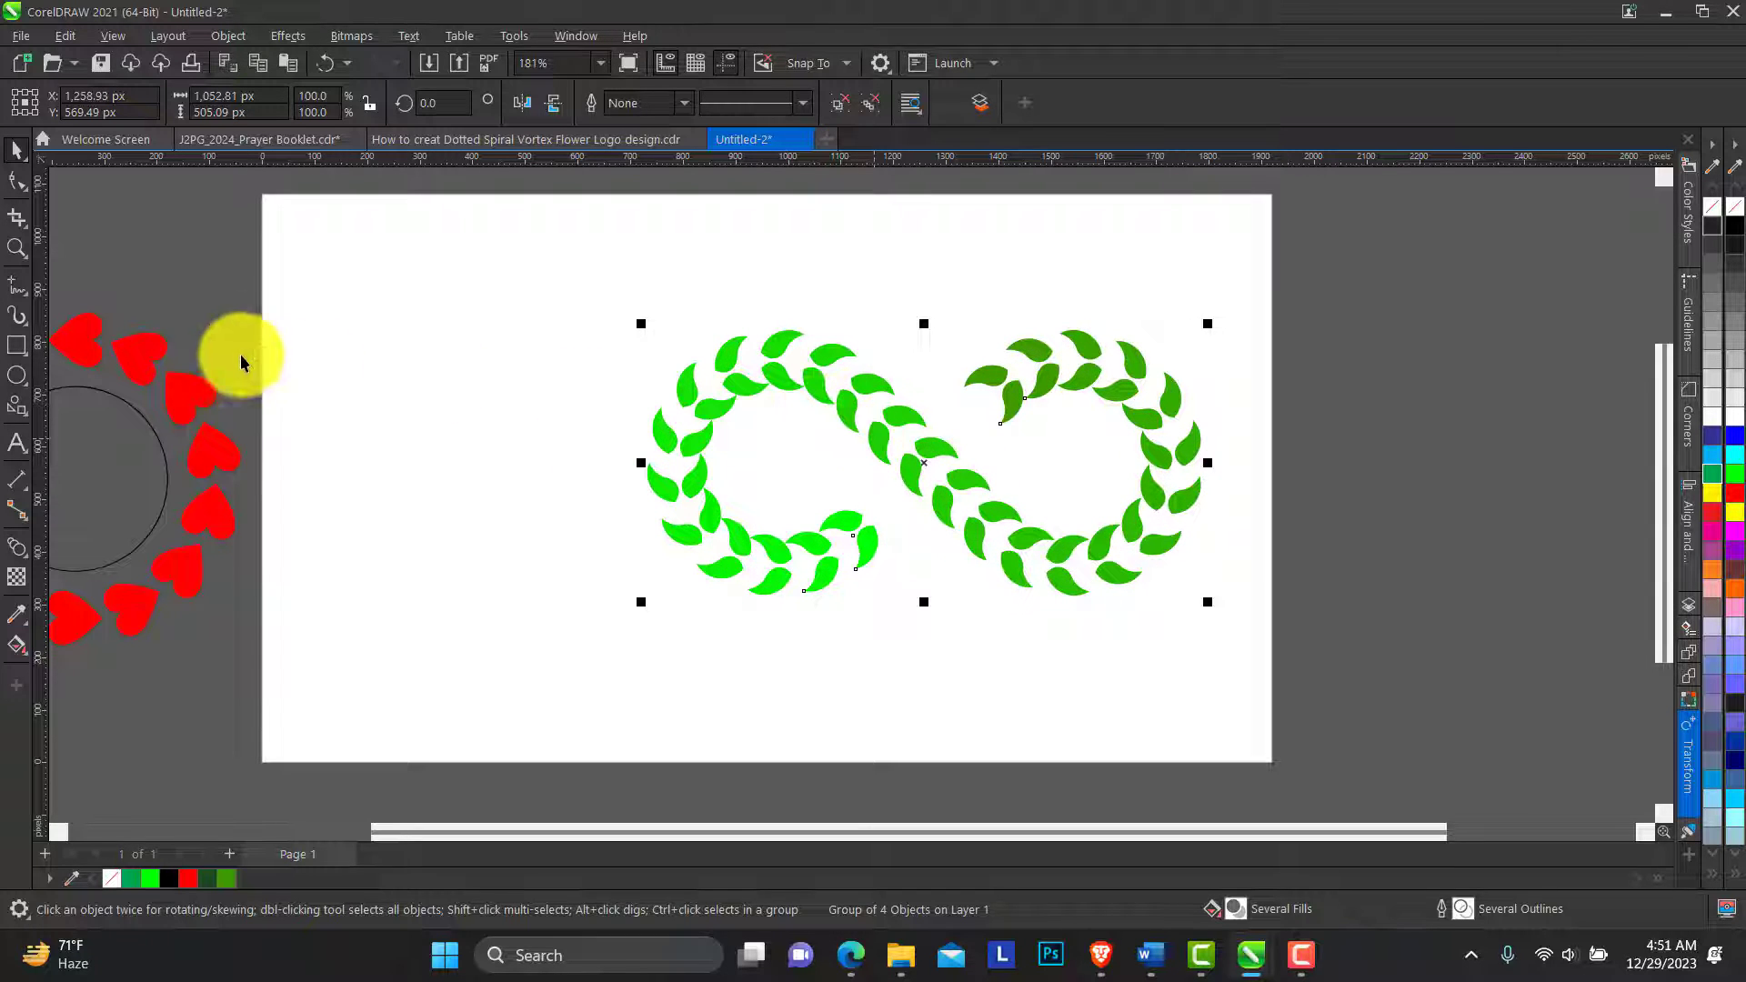
pyautogui.click(16, 345)
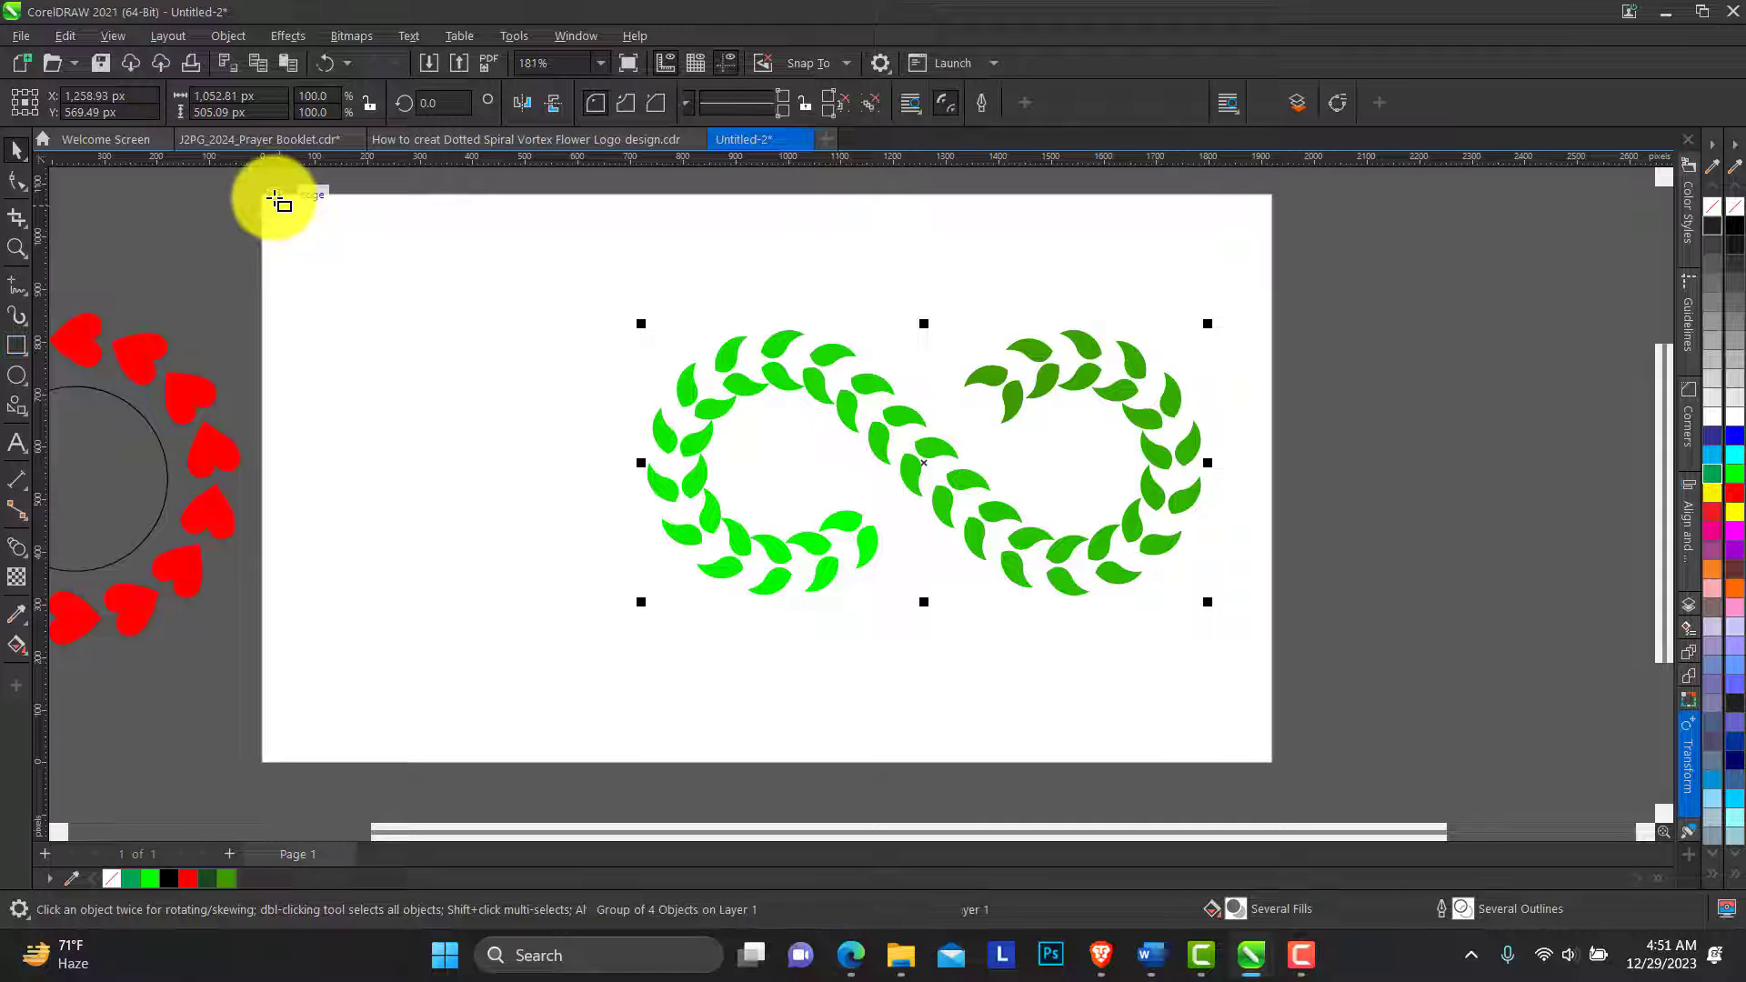
pyautogui.click(17, 150)
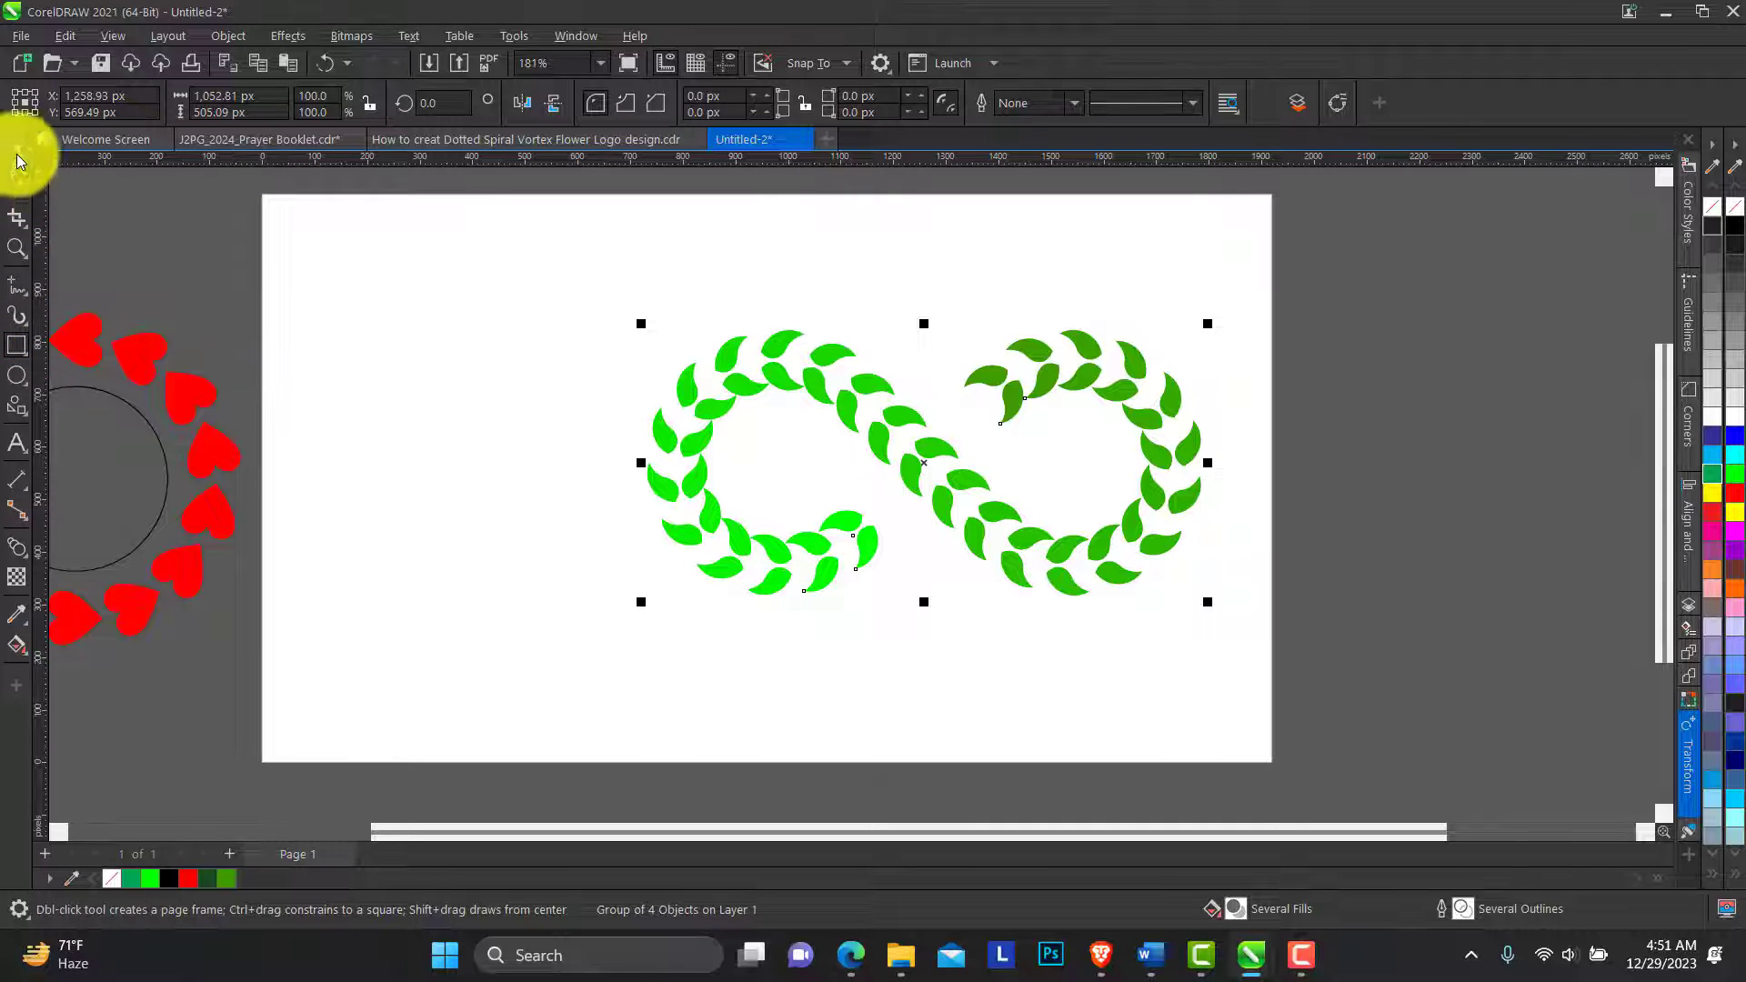
pyautogui.moveTo(869, 472)
pyautogui.mouseDown()
pyautogui.moveTo(792, 467)
pyautogui.moveTo(862, 460)
pyautogui.mouseUp()
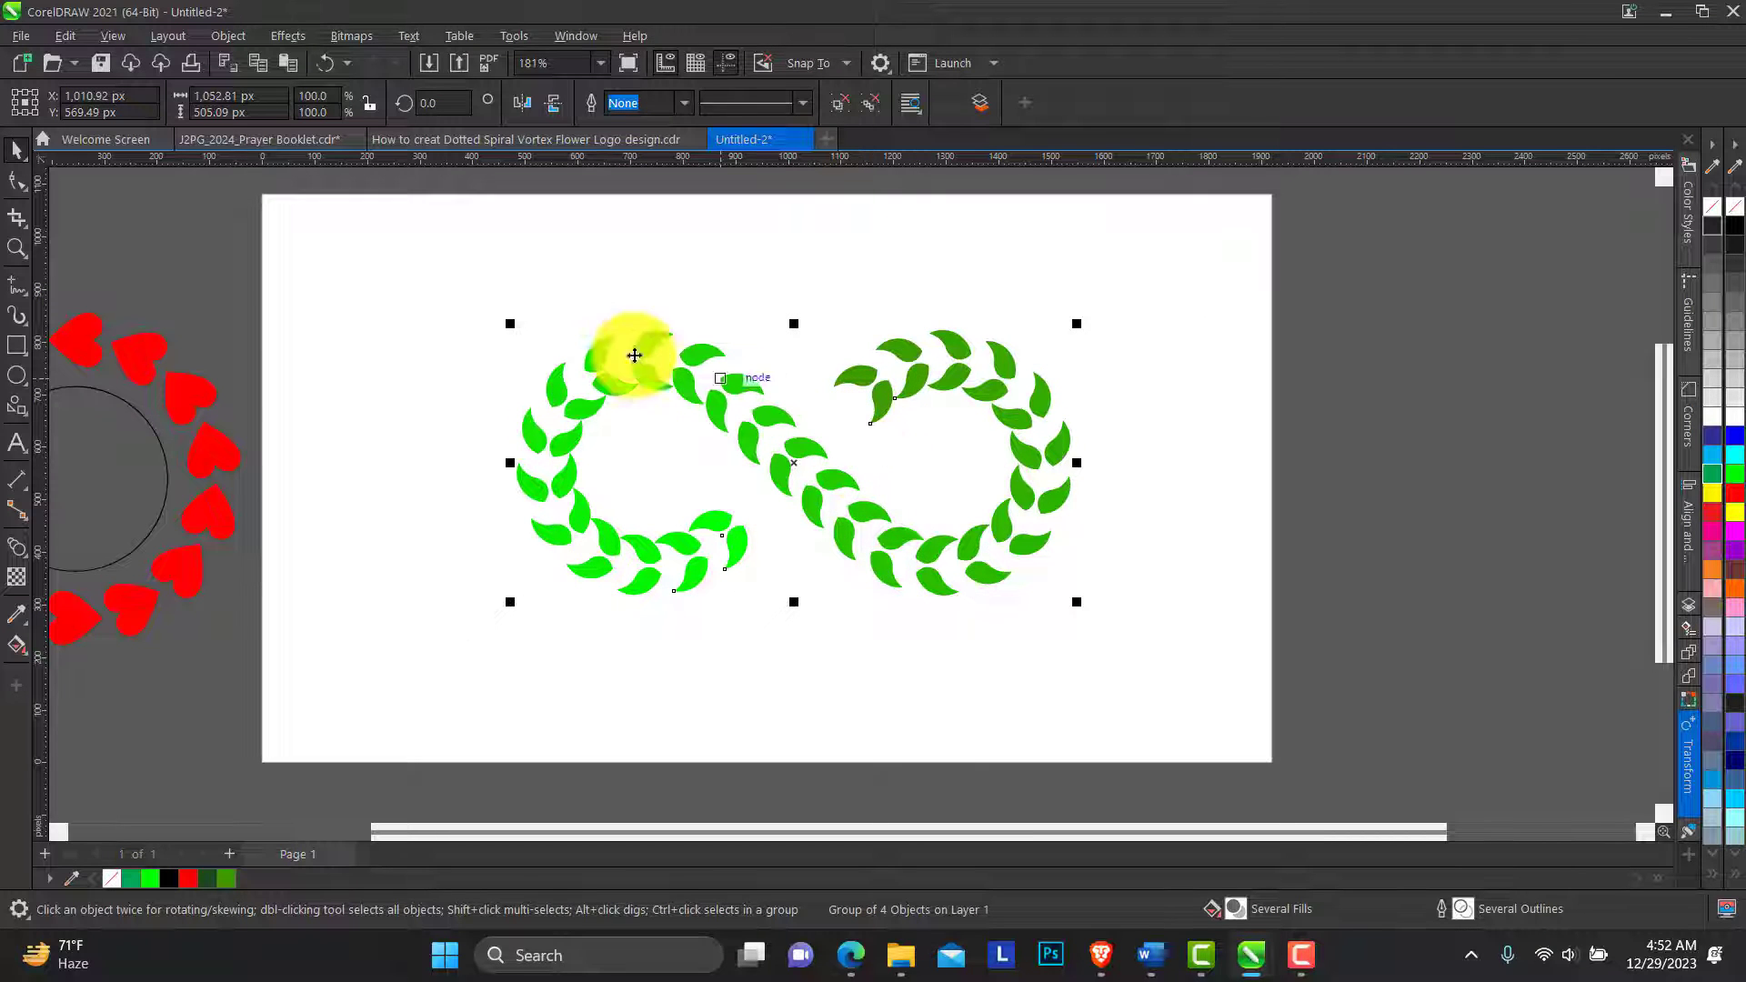
# Step: Move the heart ring beside the leaf group, then shift both designs right together so they lie within the page
pyautogui.click(187, 394)
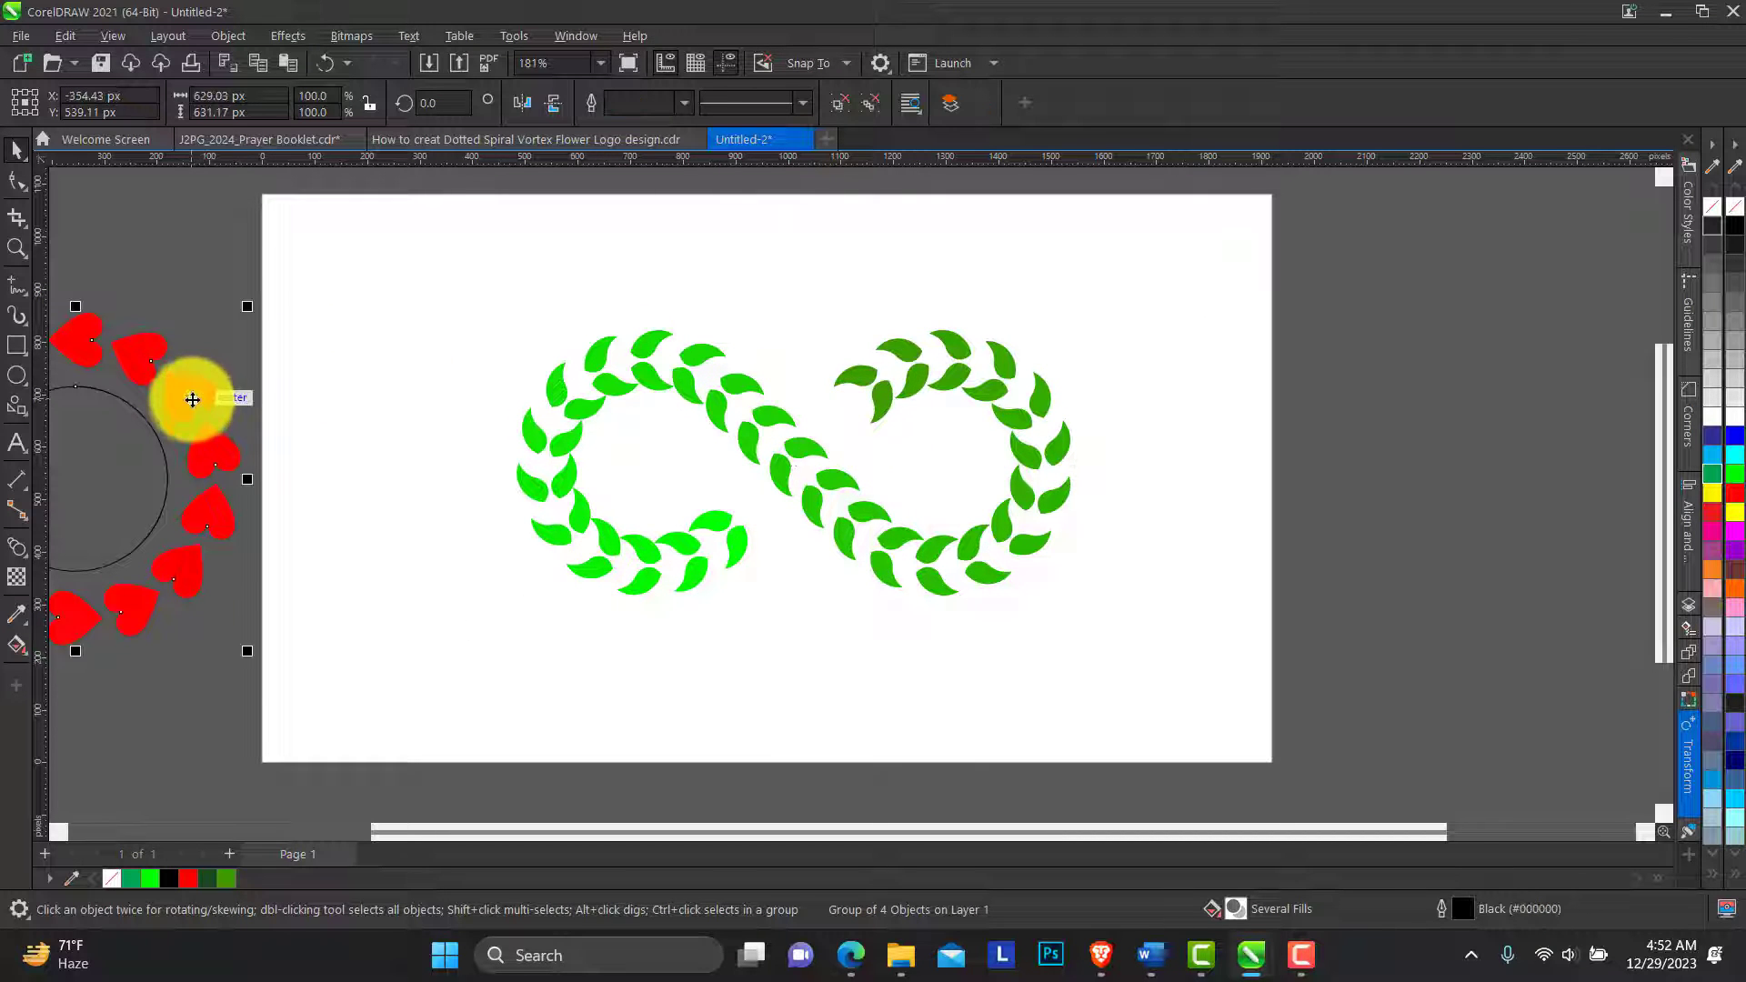
pyautogui.moveTo(187, 394); pyautogui.dragTo(428, 402)
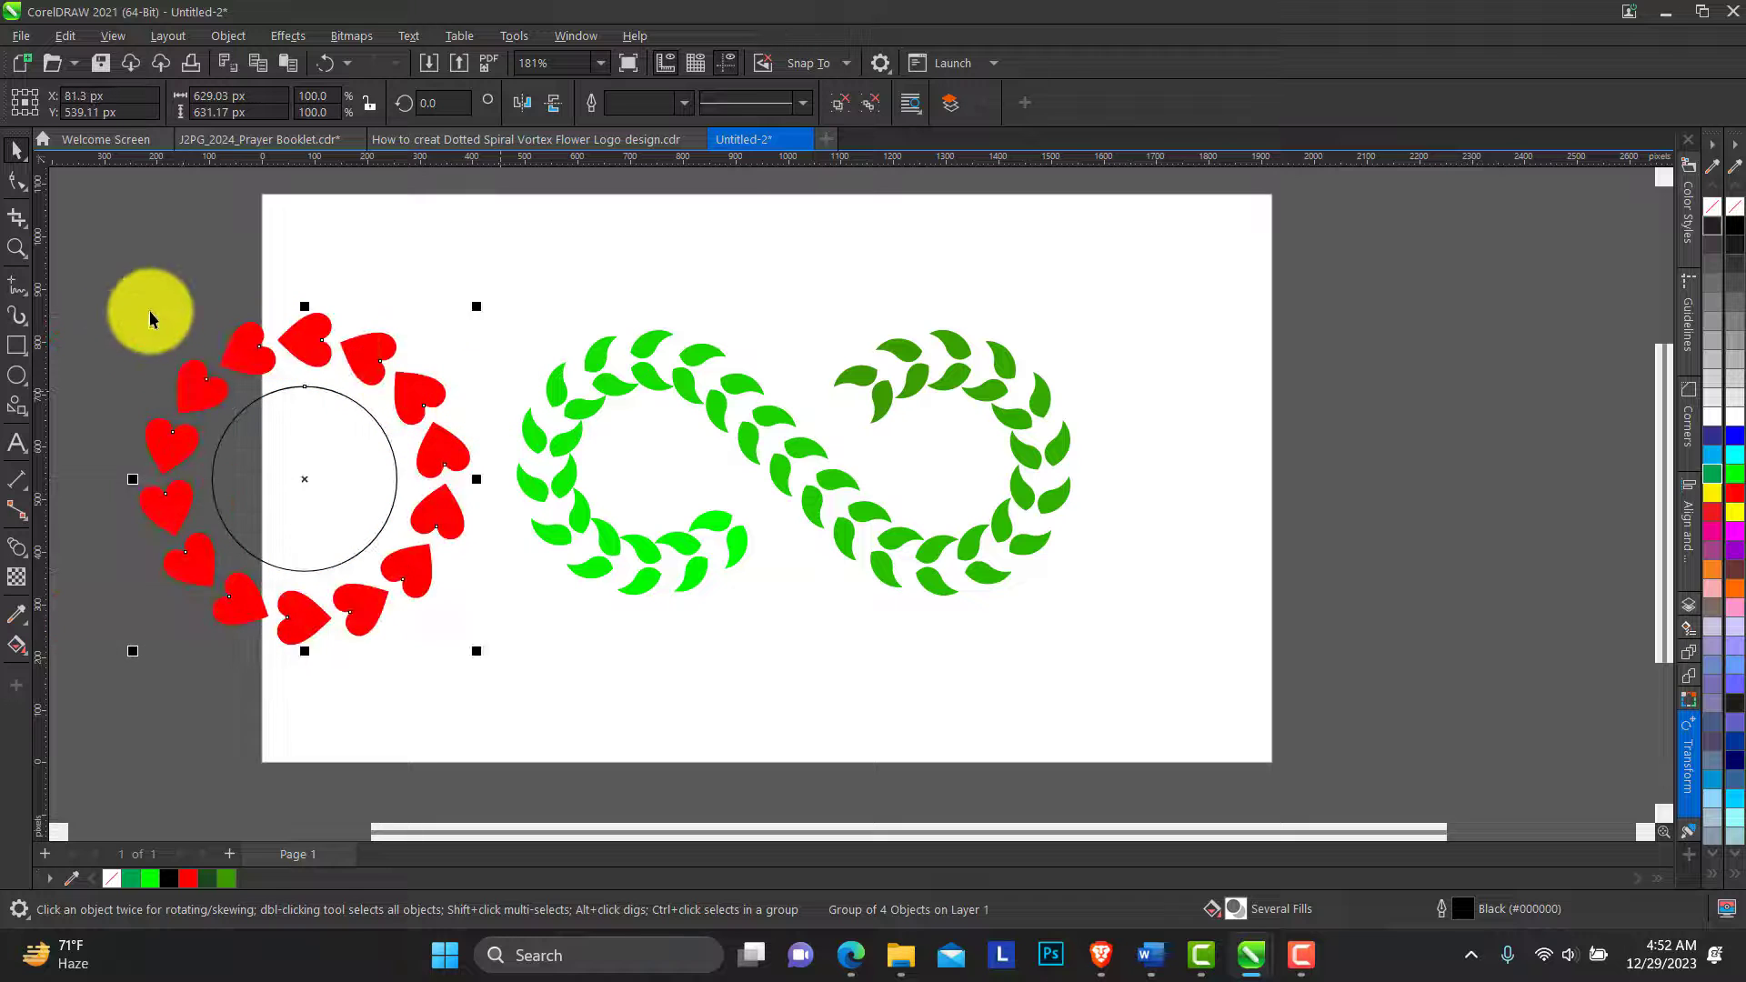
pyautogui.moveTo(88, 248); pyautogui.dragTo(273, 449)
pyautogui.moveTo(1082, 702); pyautogui.dragTo(1082, 702)
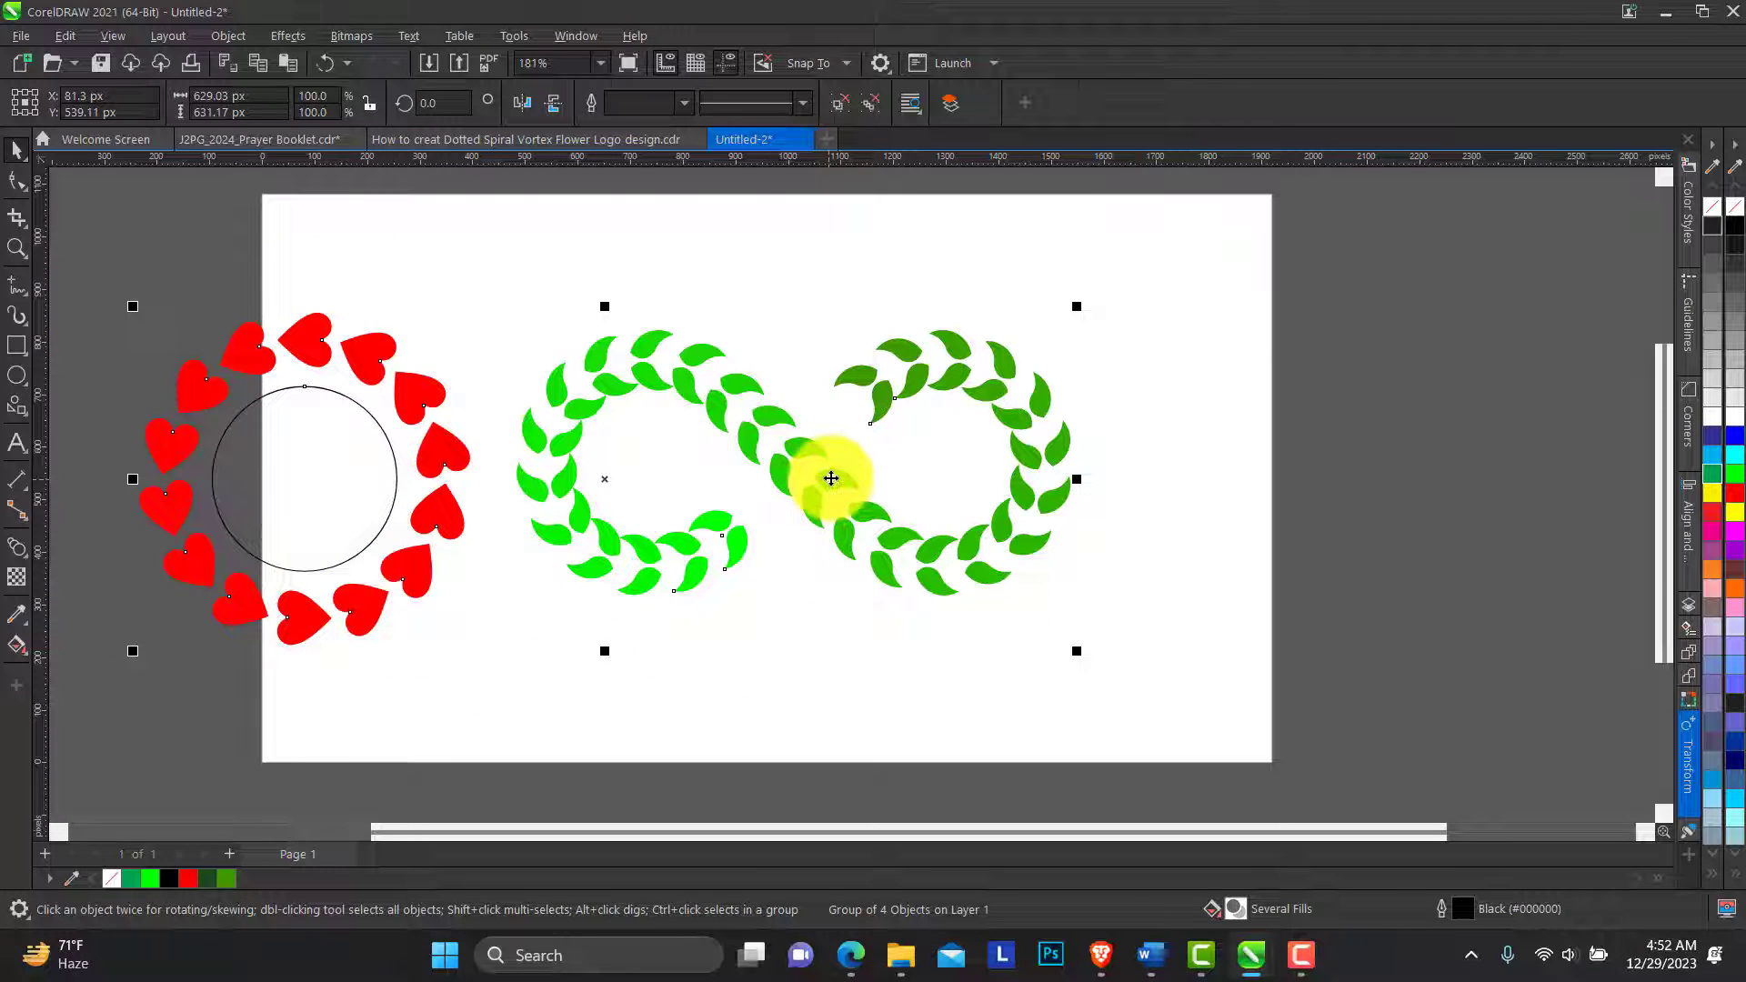
pyautogui.moveTo(818, 476); pyautogui.dragTo(959, 467)
# Step: Move the heart ring slightly closer to the leaf group, to about X 379 px and Y 552 px
pyautogui.click(206, 310)
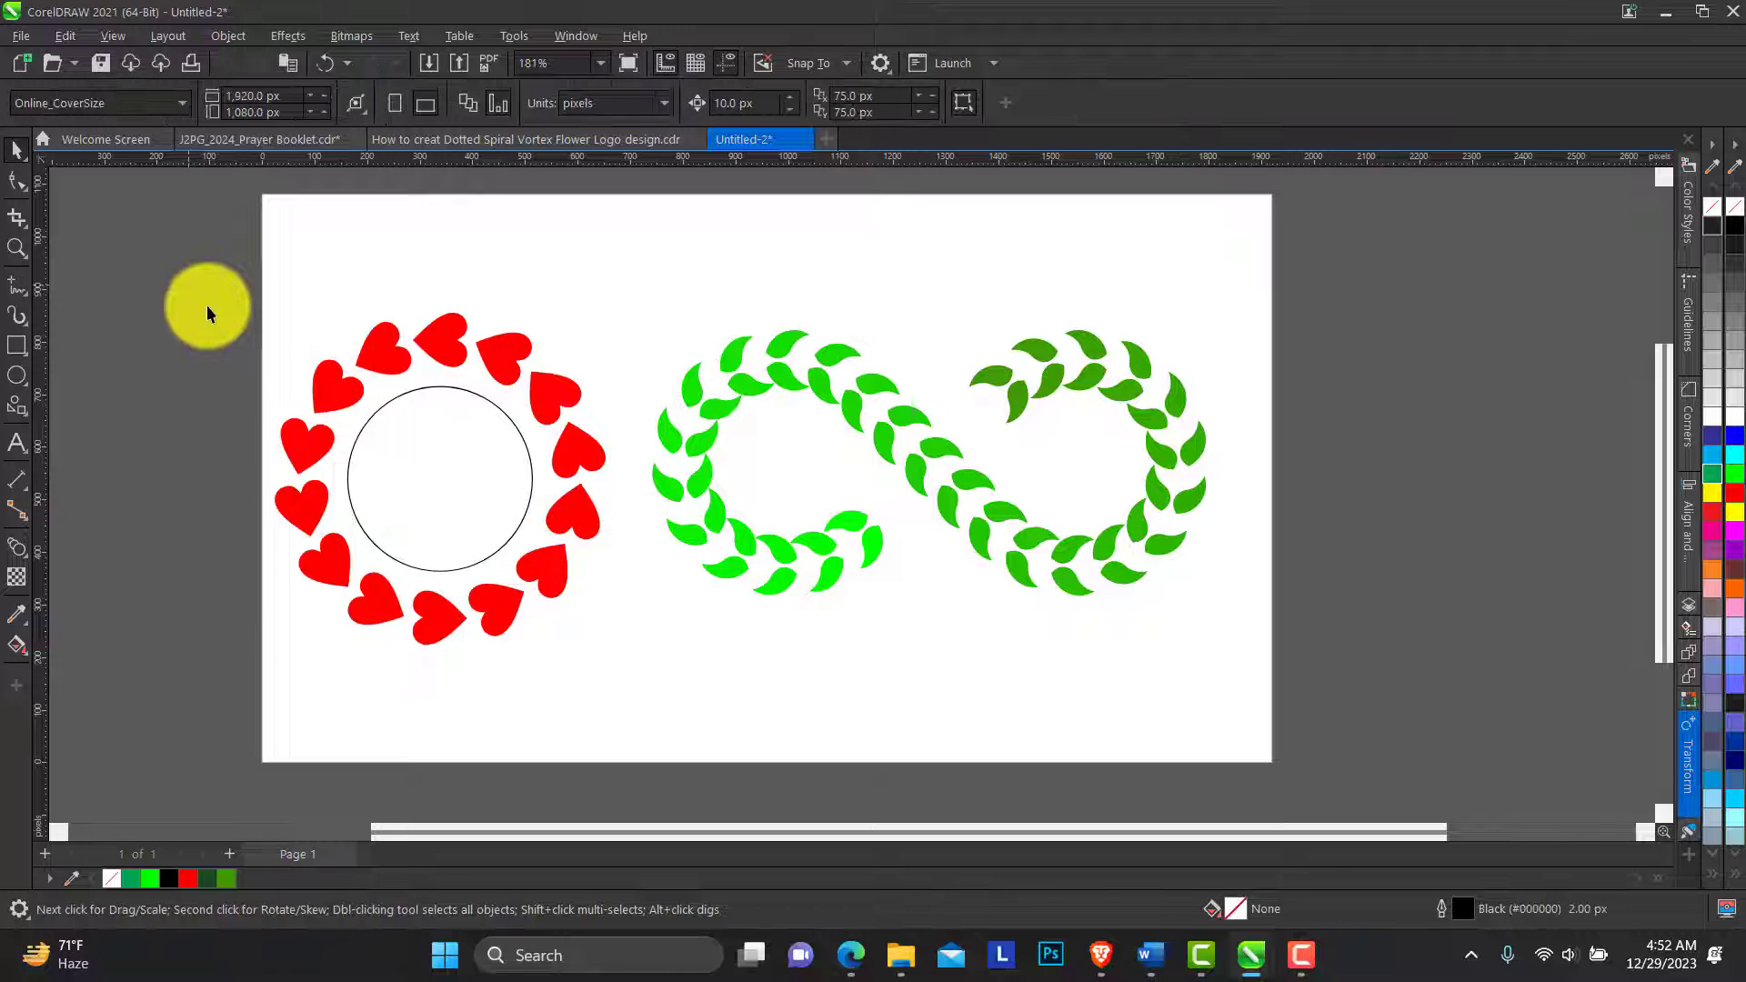
pyautogui.moveTo(642, 687); pyautogui.dragTo(642, 688)
pyautogui.moveTo(571, 514); pyautogui.dragTo(591, 506)
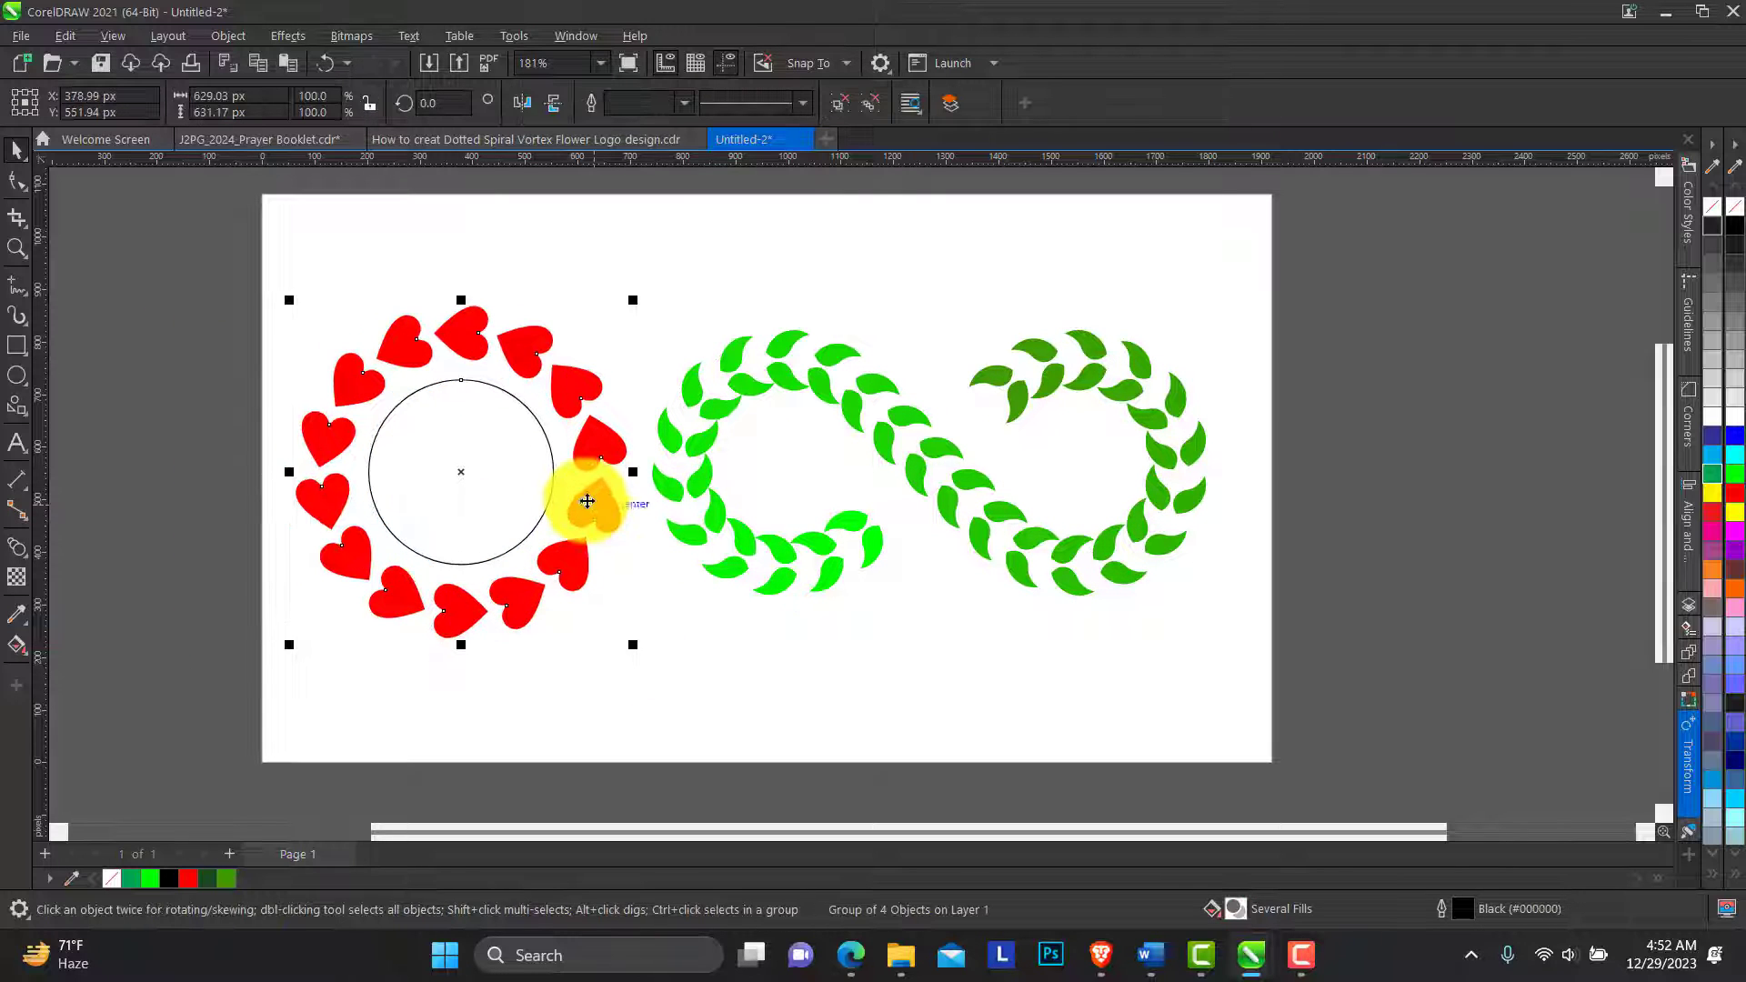